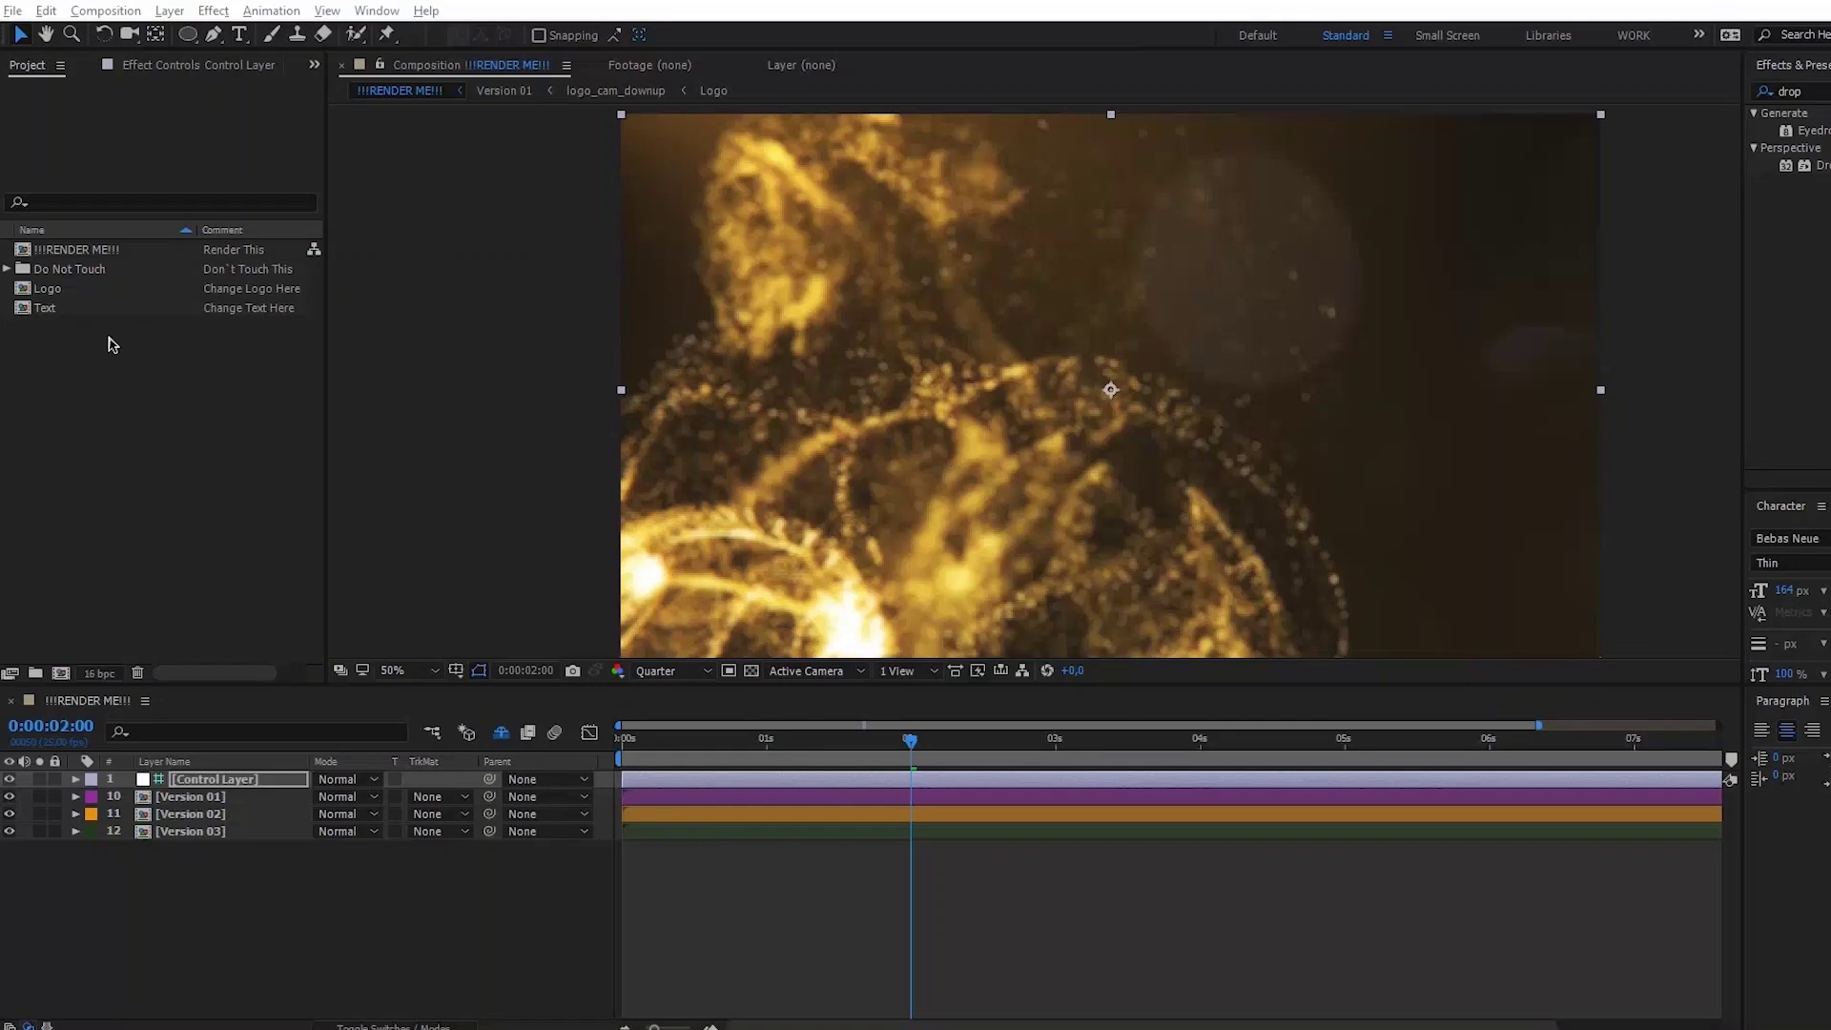
# - Import the logo image 4_.png into the project with File > Import > File
pyautogui.click(99, 342)
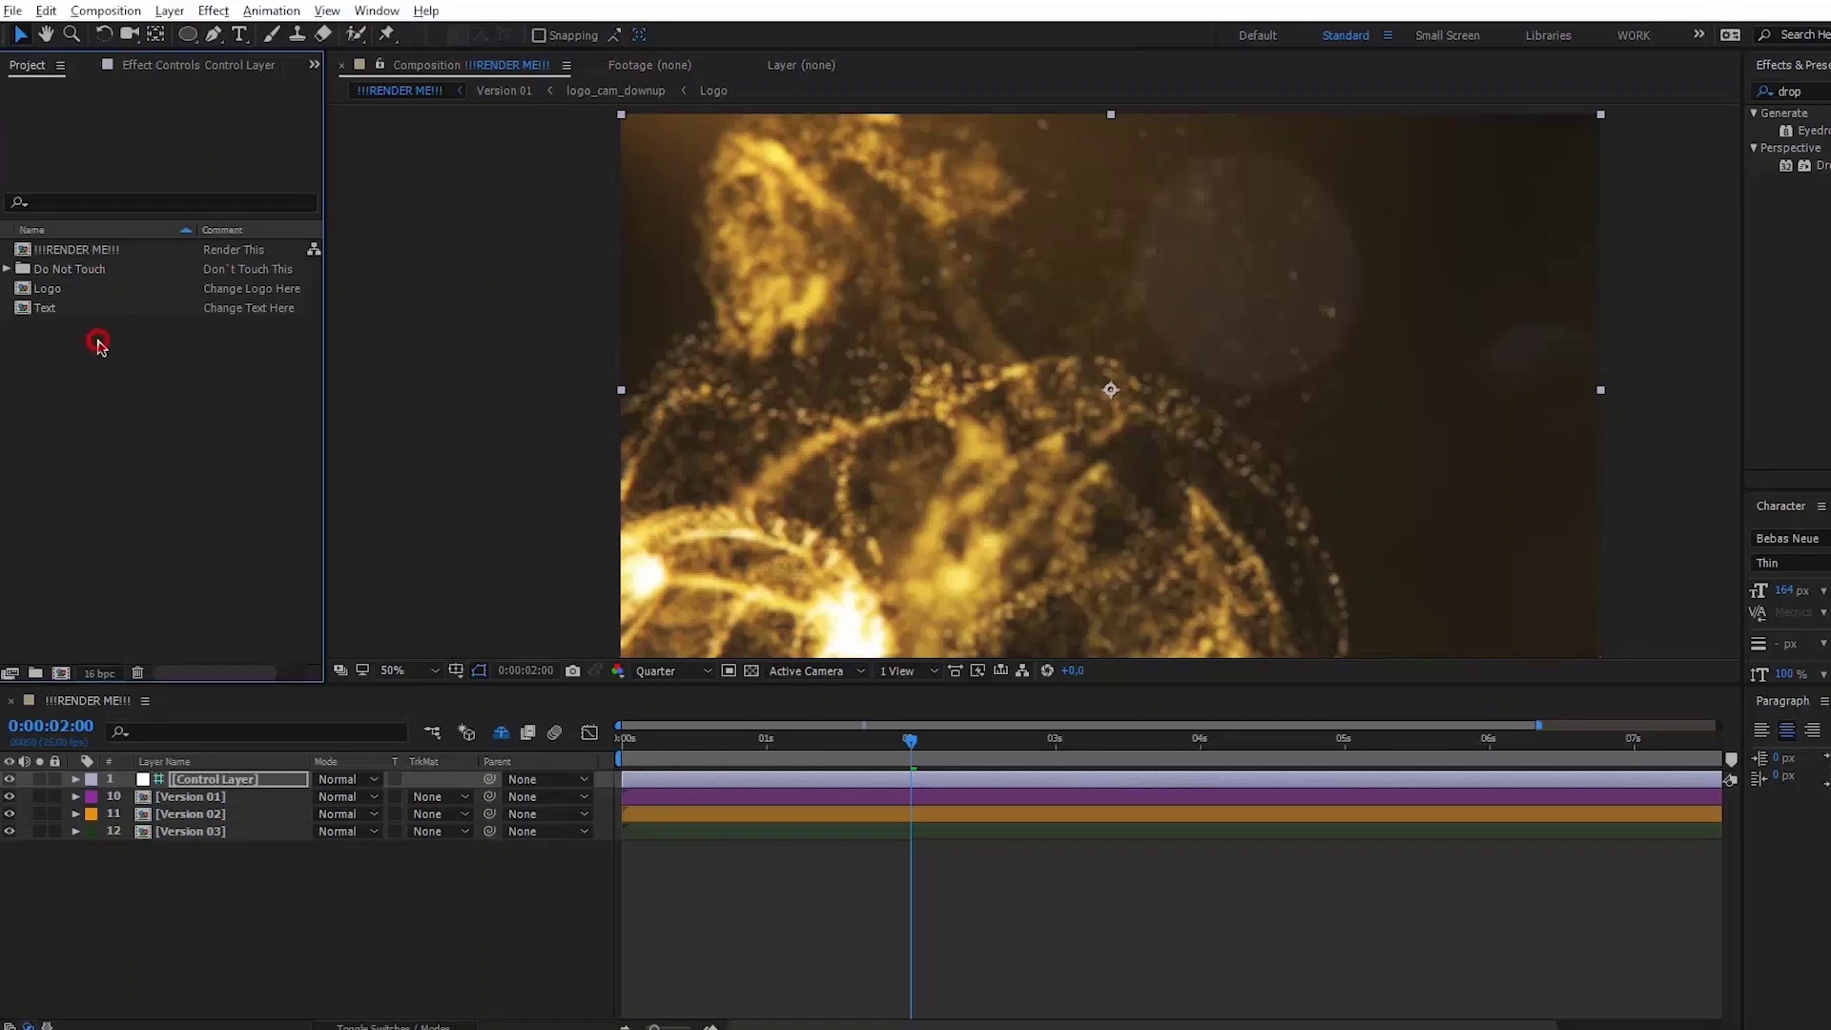
pyautogui.click(13, 10)
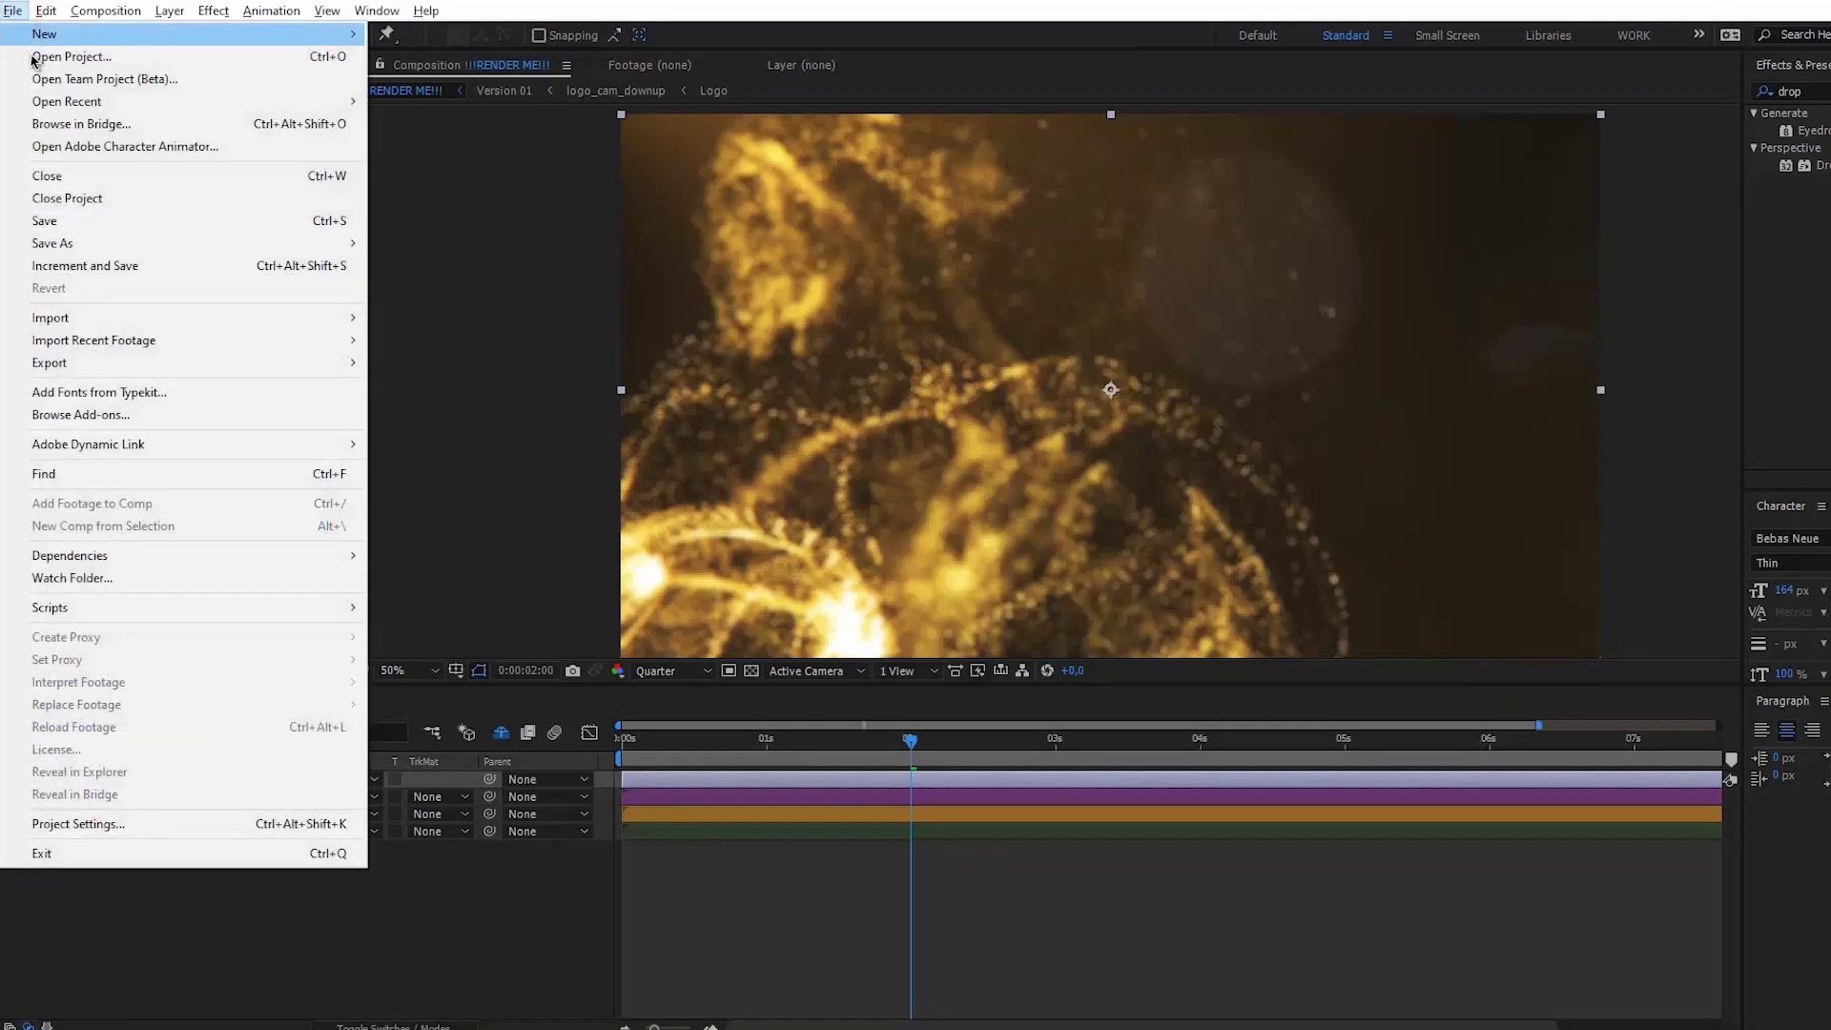
pyautogui.moveTo(244, 317)
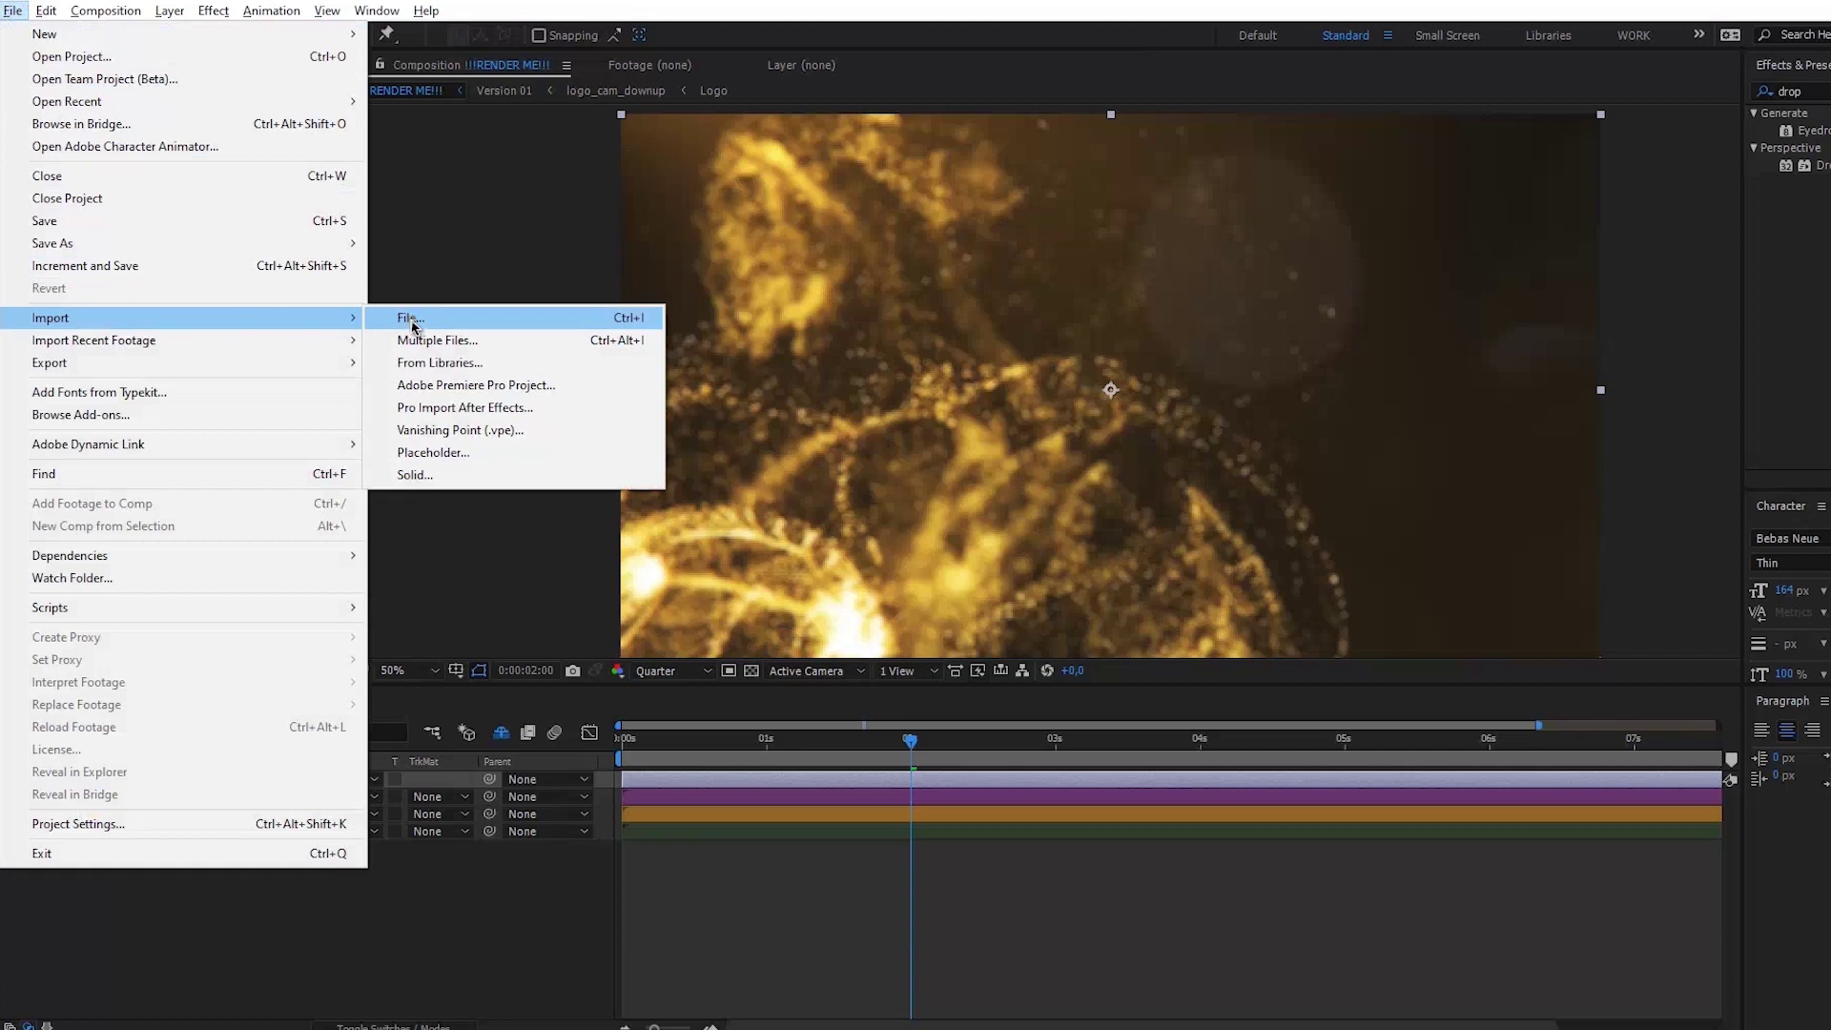
pyautogui.click(409, 318)
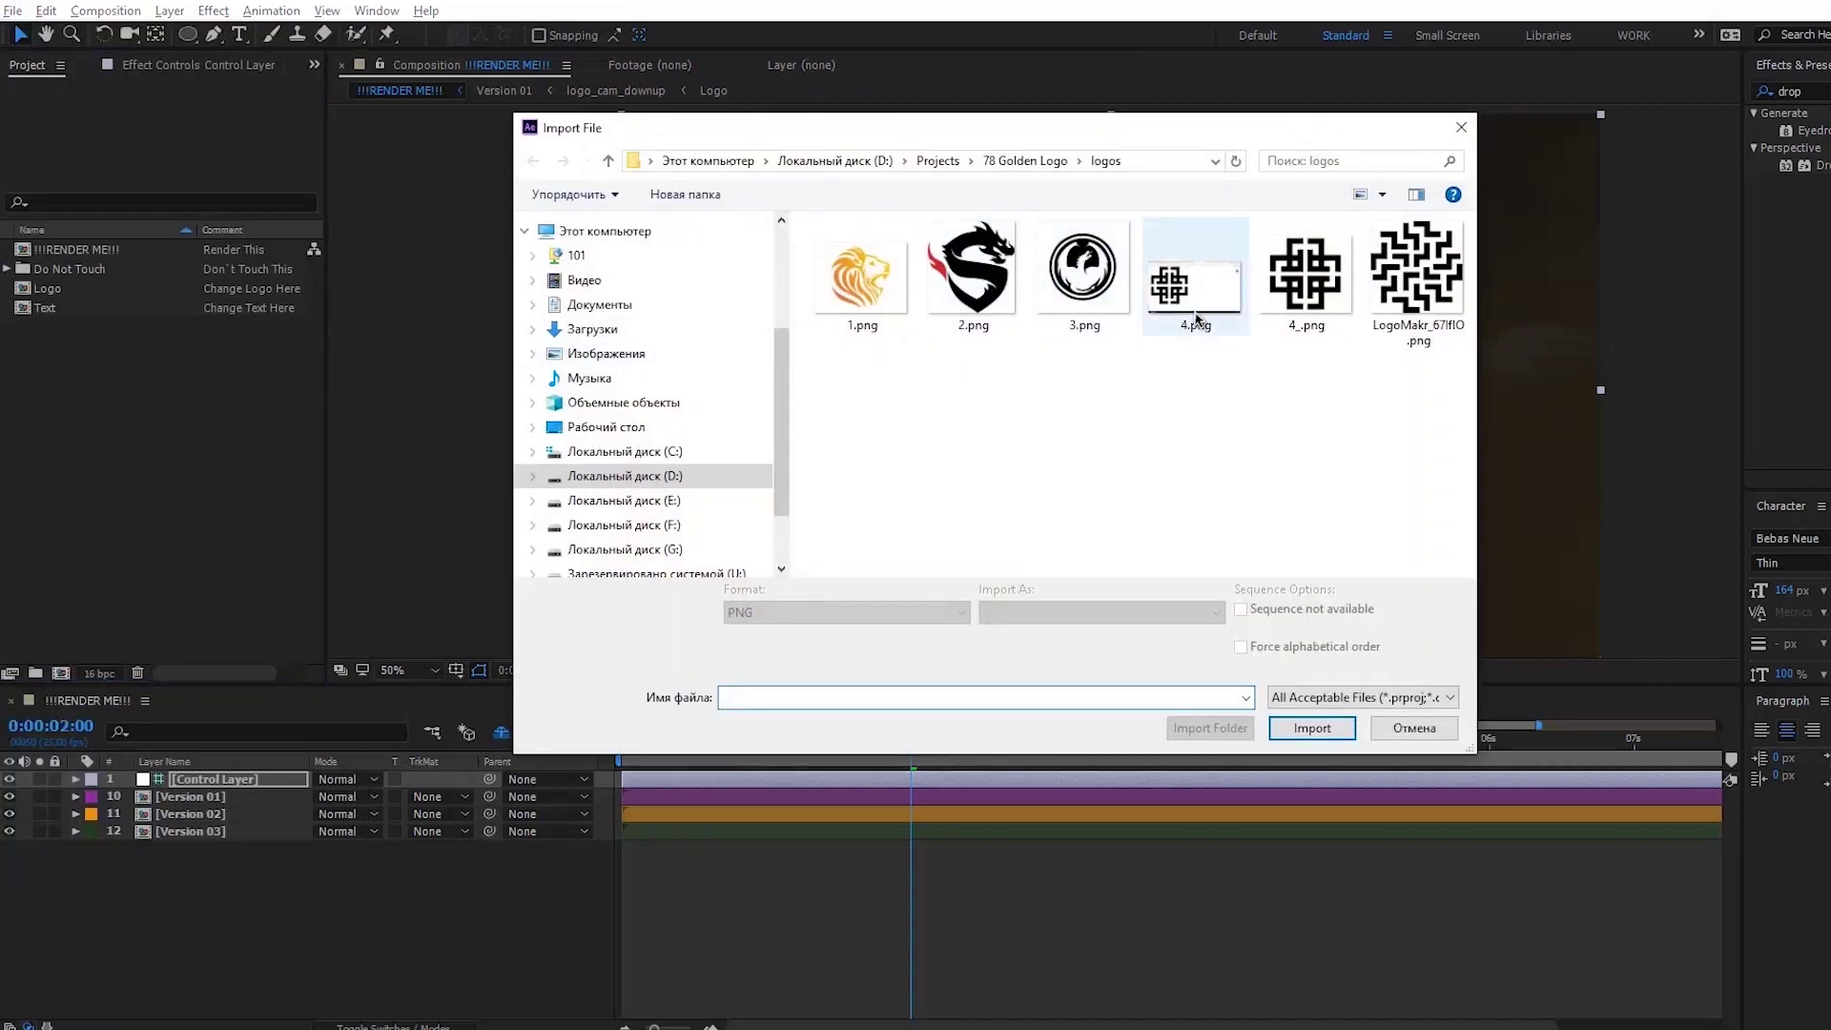
pyautogui.click(1304, 281)
pyautogui.click(1302, 713)
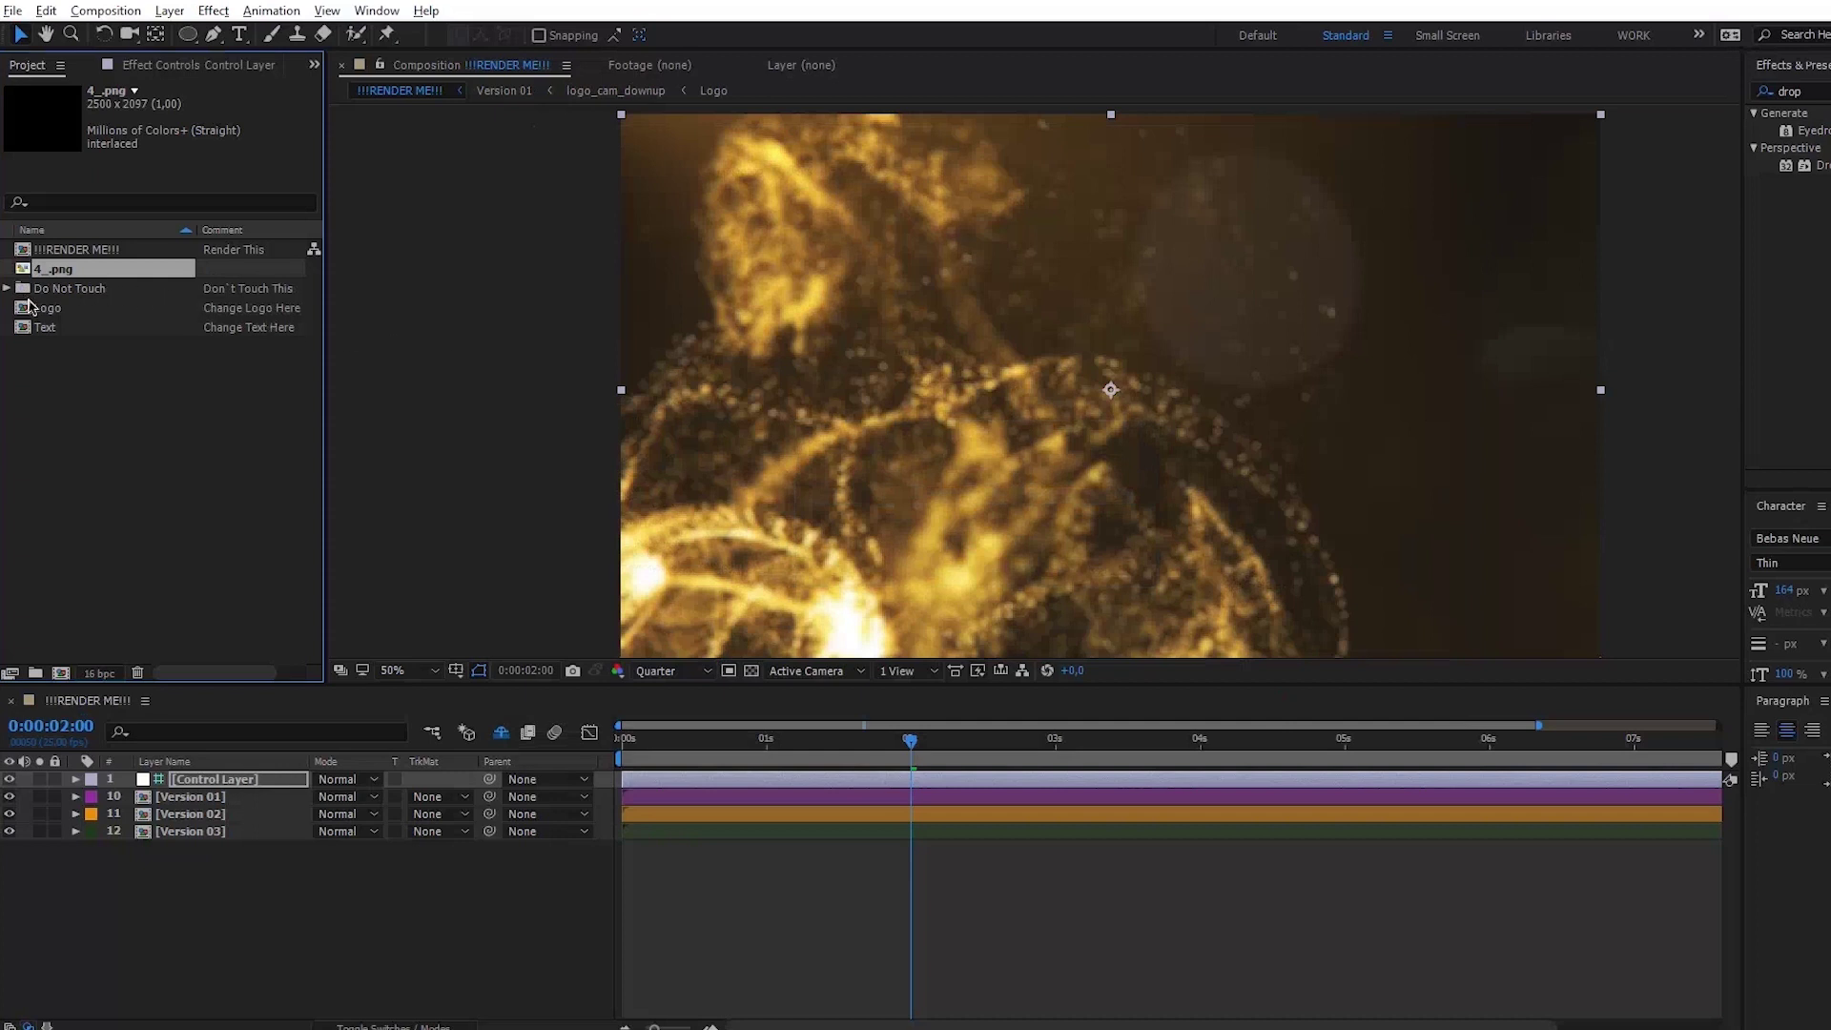
pyautogui.doubleClick(30, 307)
# - Add 4_.png to the Logo comp, scaled to 33% and moved up to Y 478
pyautogui.moveTo(43, 269)
pyautogui.mouseDown()
pyautogui.moveTo(72, 293)
pyautogui.moveTo(178, 802)
pyautogui.mouseUp()
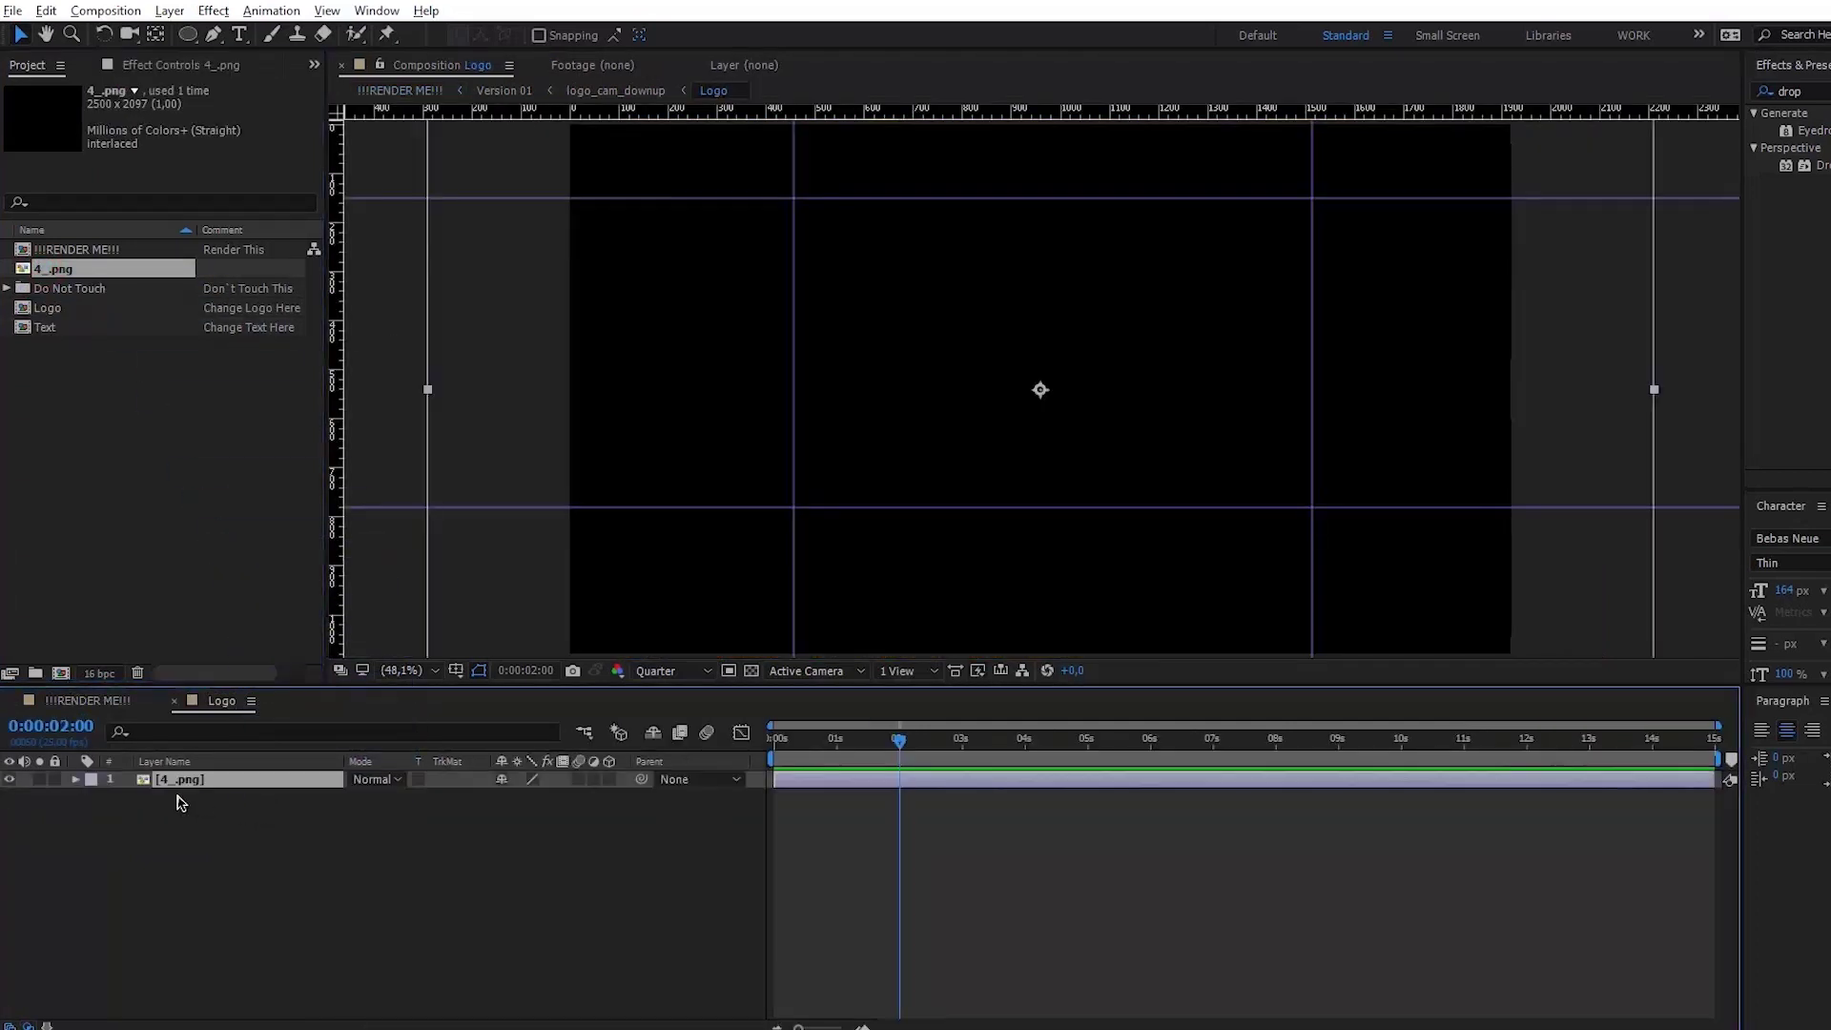
pyautogui.click(751, 670)
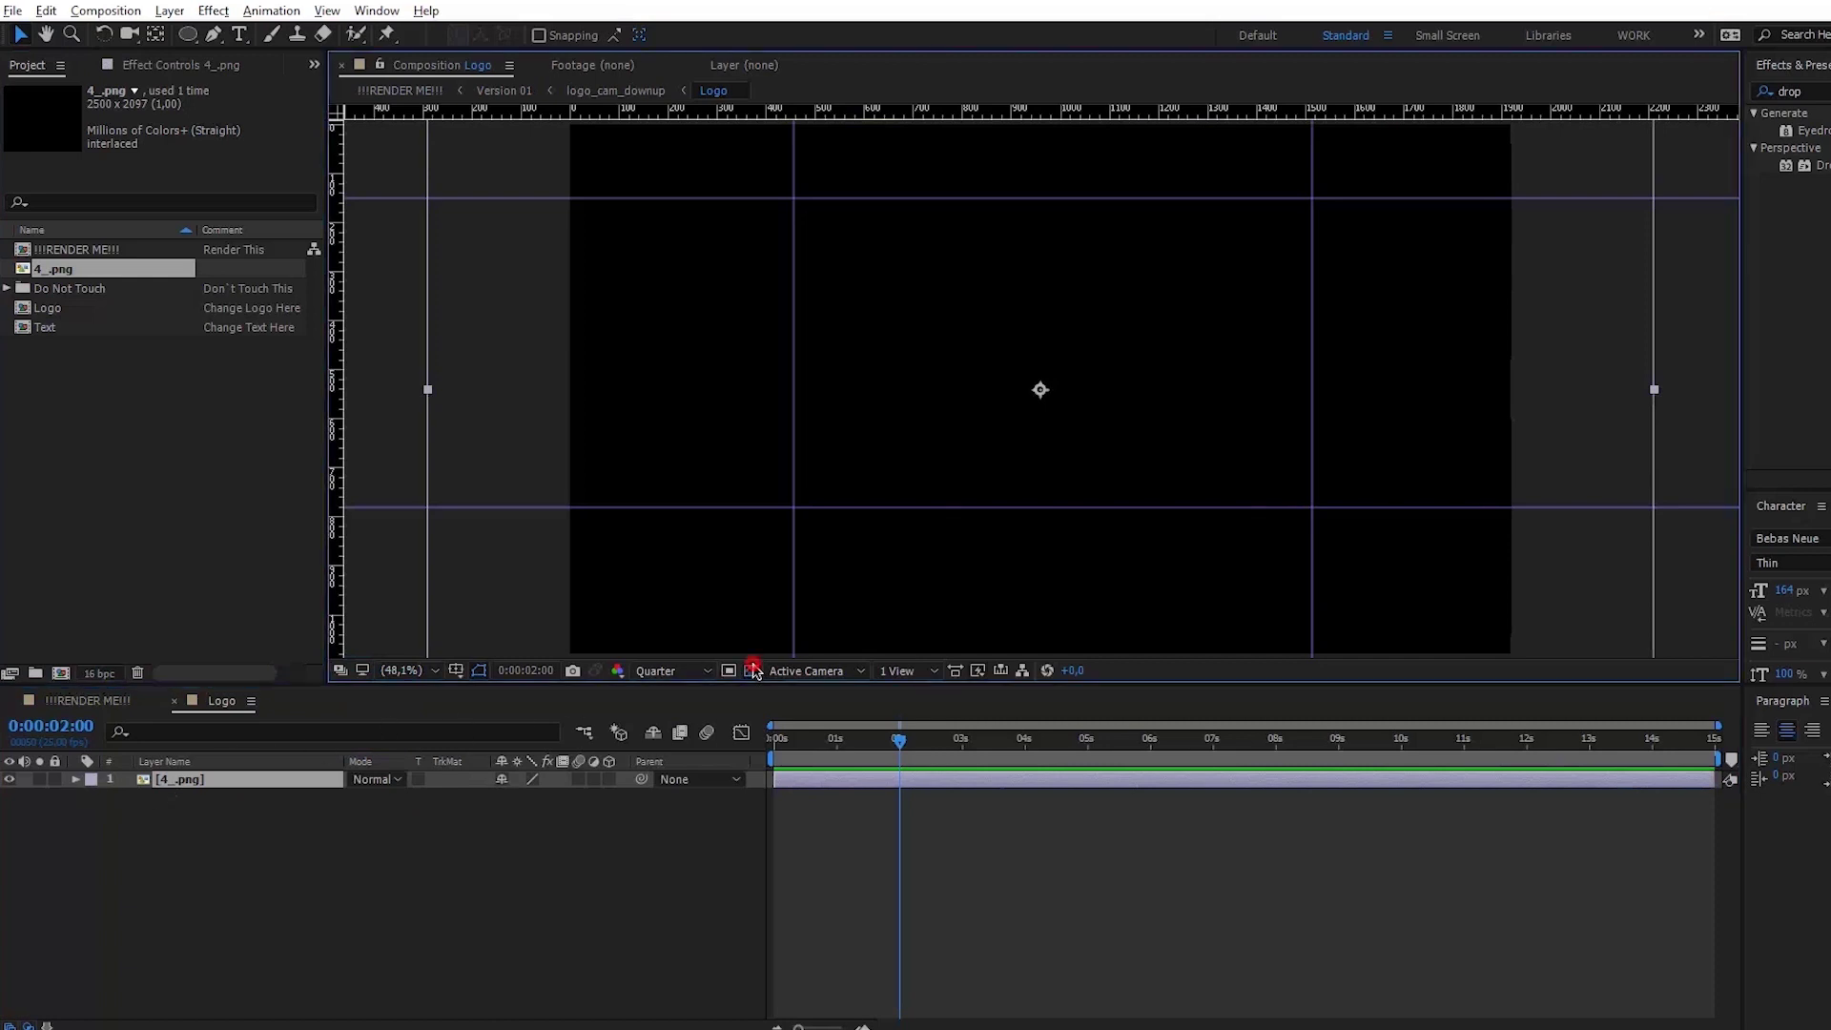
pyautogui.click(75, 779)
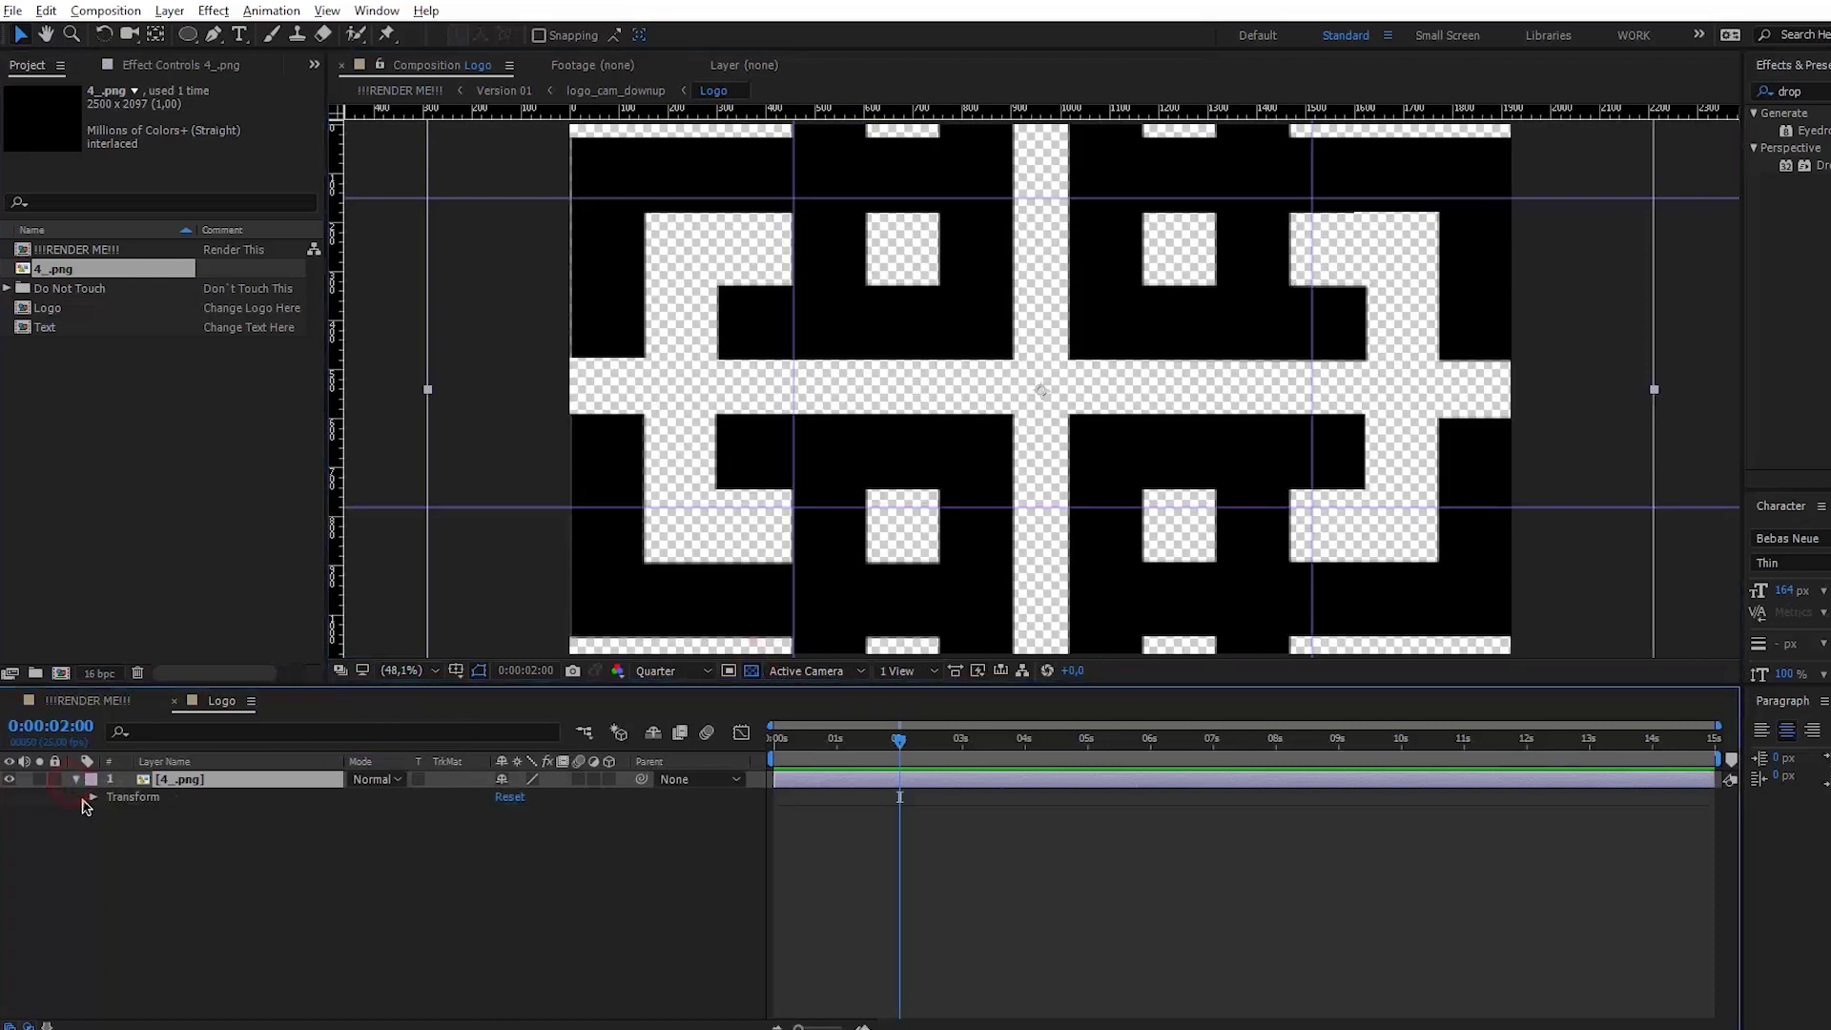
pyautogui.click(92, 798)
pyautogui.moveTo(524, 847); pyautogui.dragTo(455, 851)
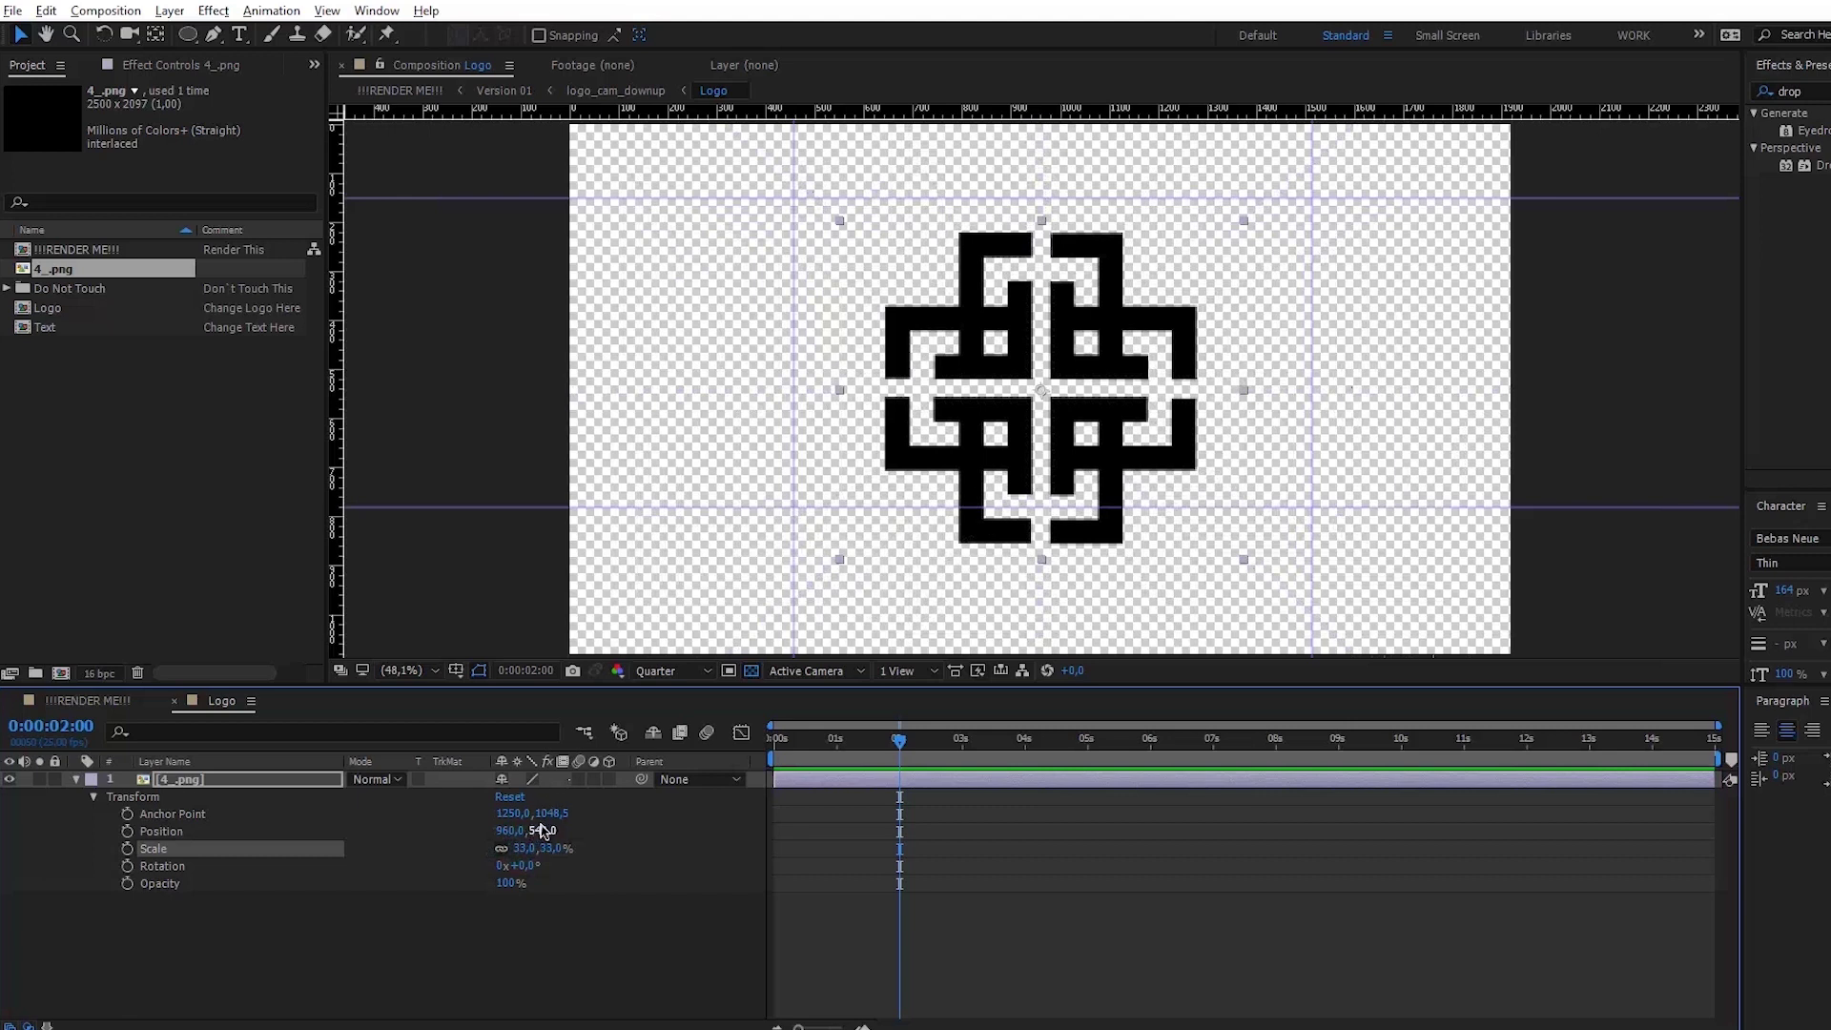
pyautogui.moveTo(541, 832); pyautogui.dragTo(485, 836)
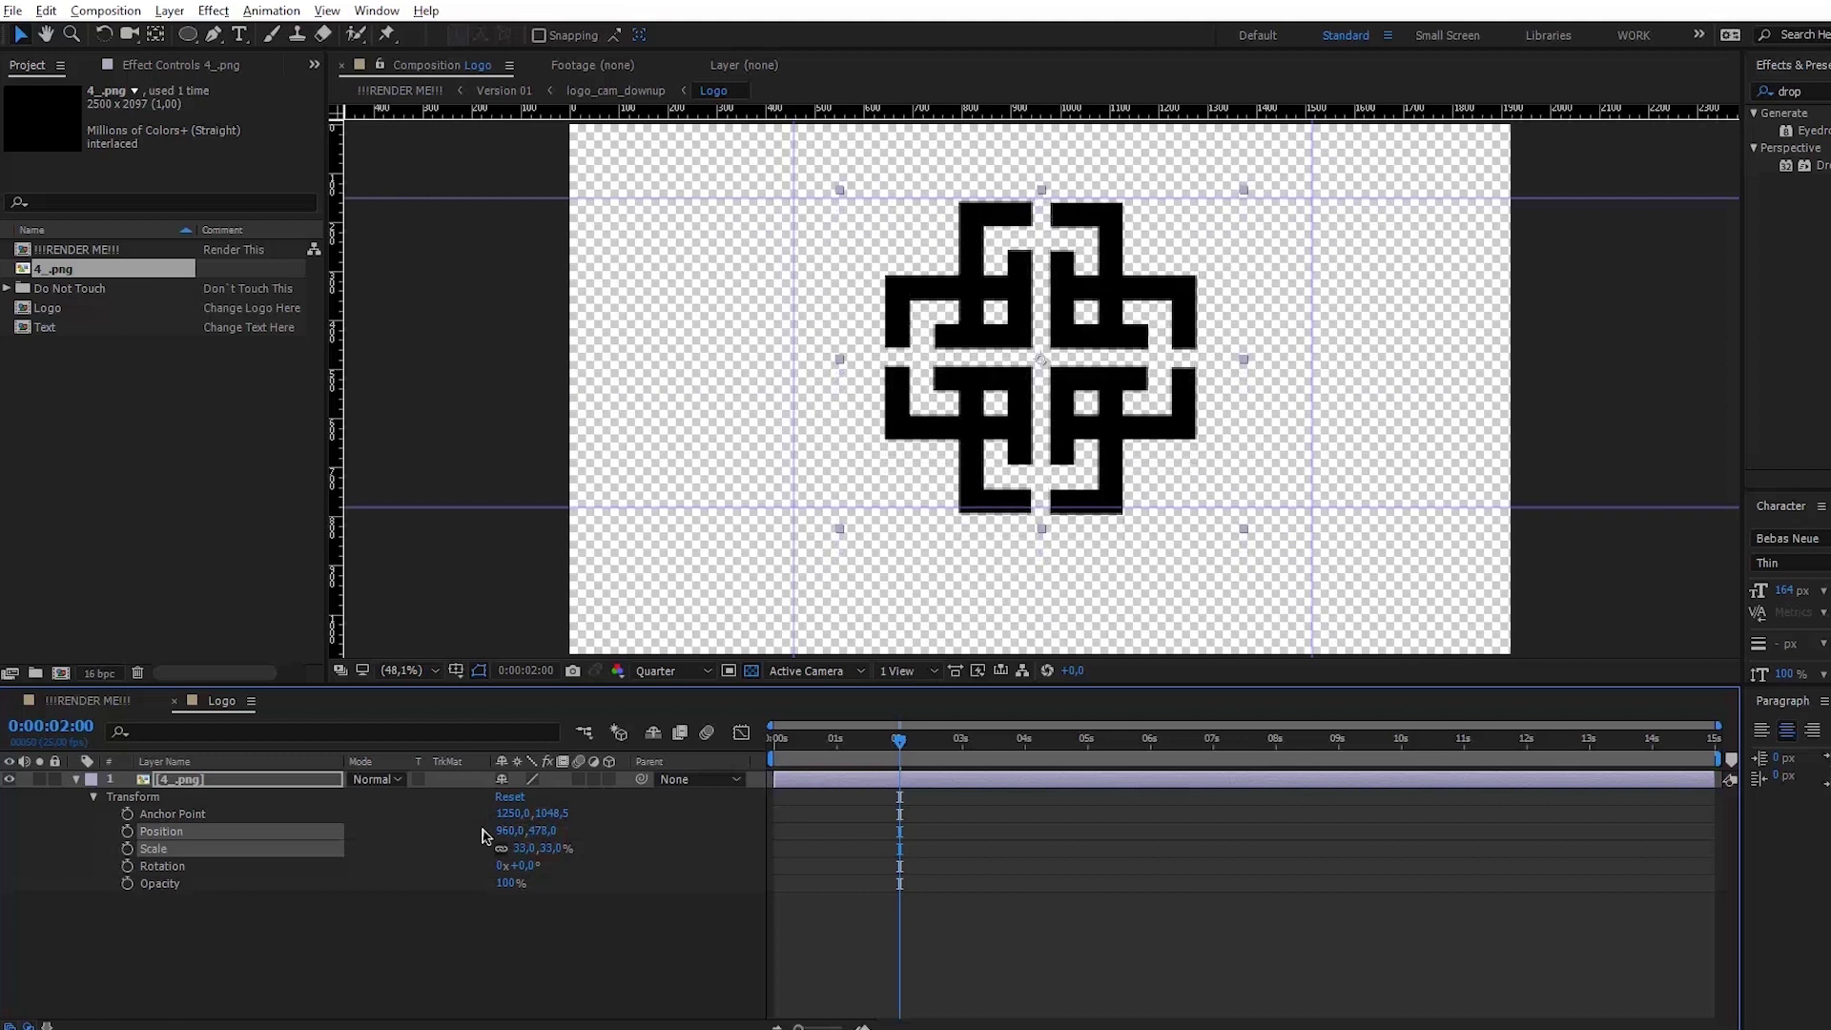
# - Scrub !!!RENDER ME!!! to check the gold logo and raise preview resolution above Quarter
pyautogui.click(121, 702)
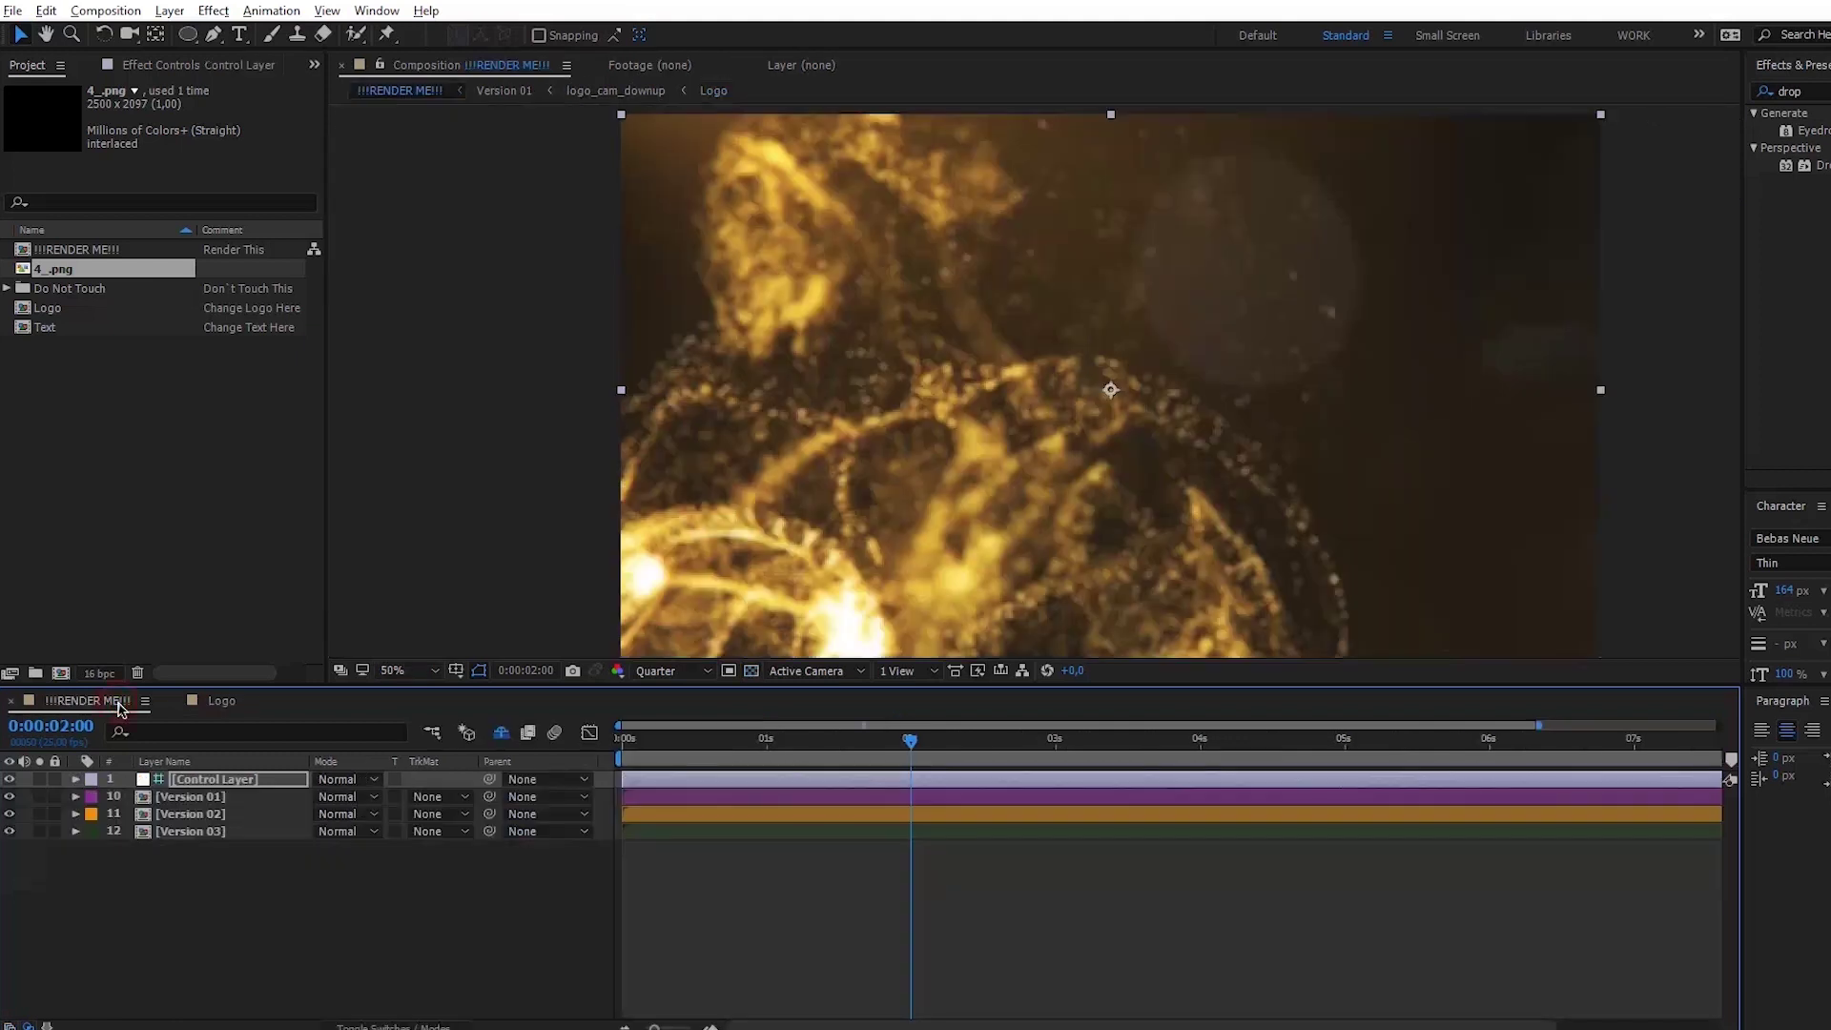
pyautogui.moveTo(923, 744); pyautogui.dragTo(980, 741)
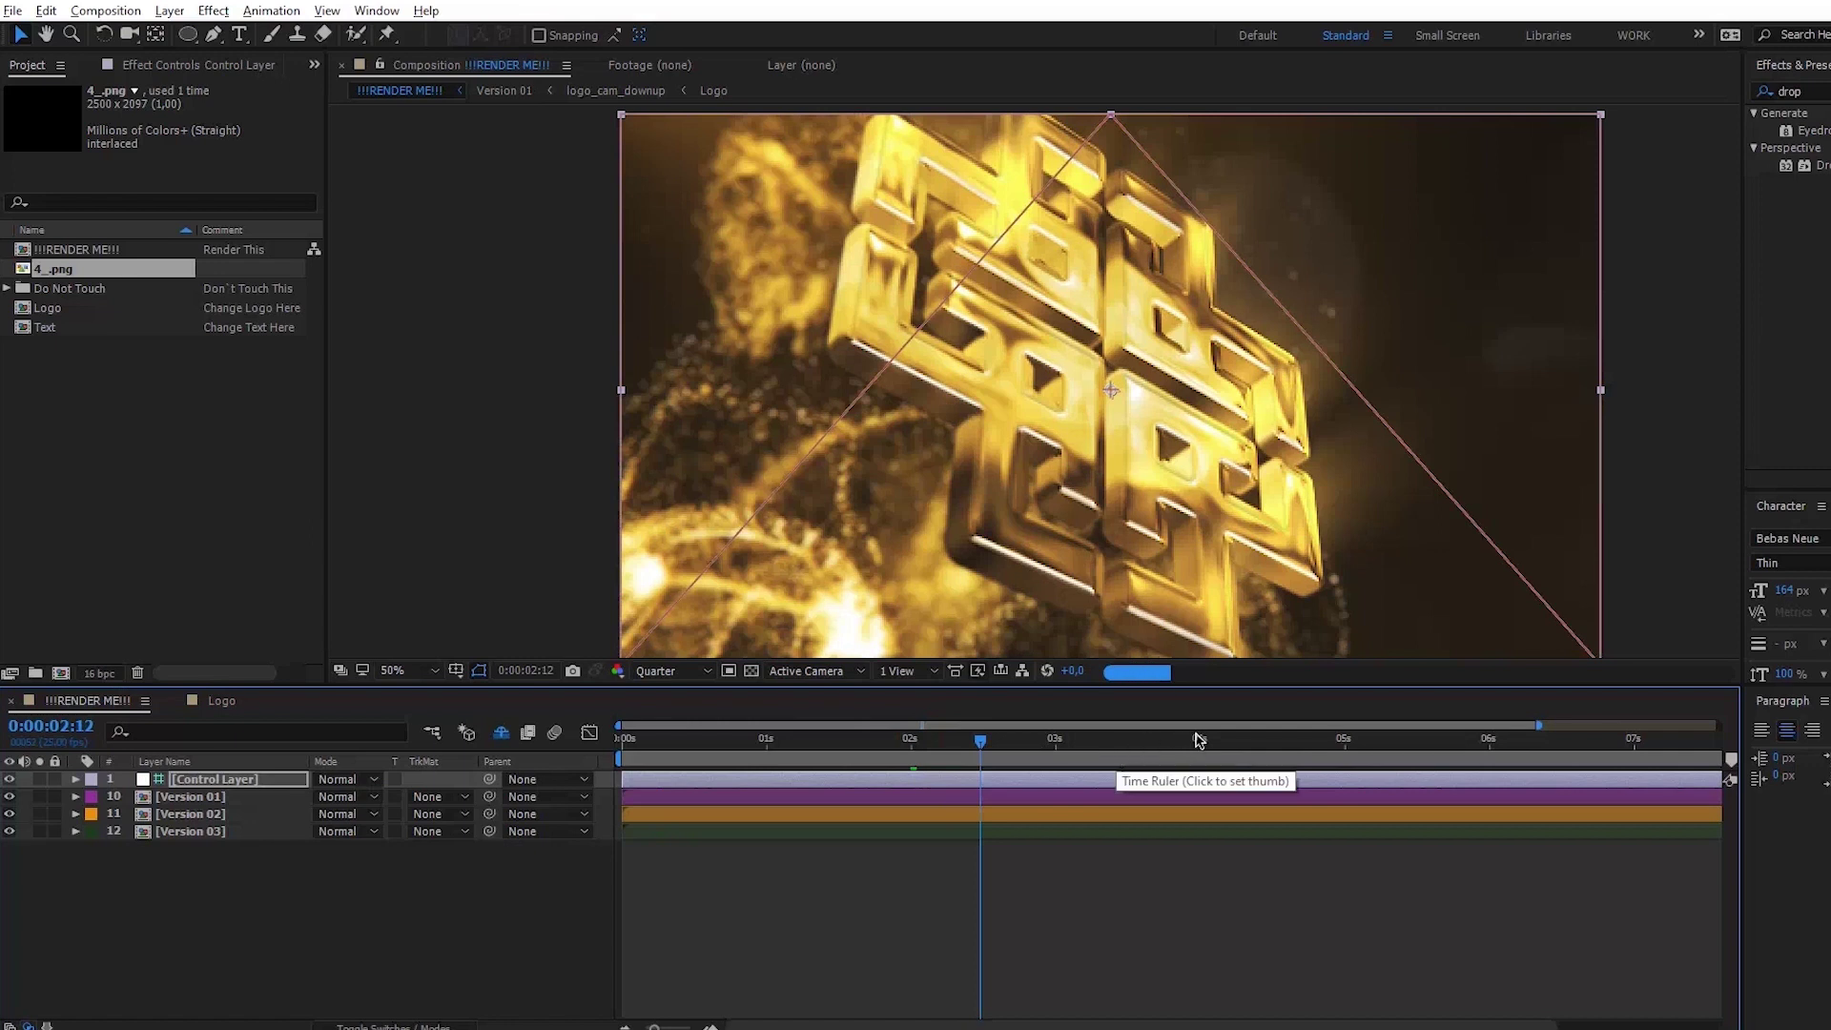
pyautogui.click(1264, 741)
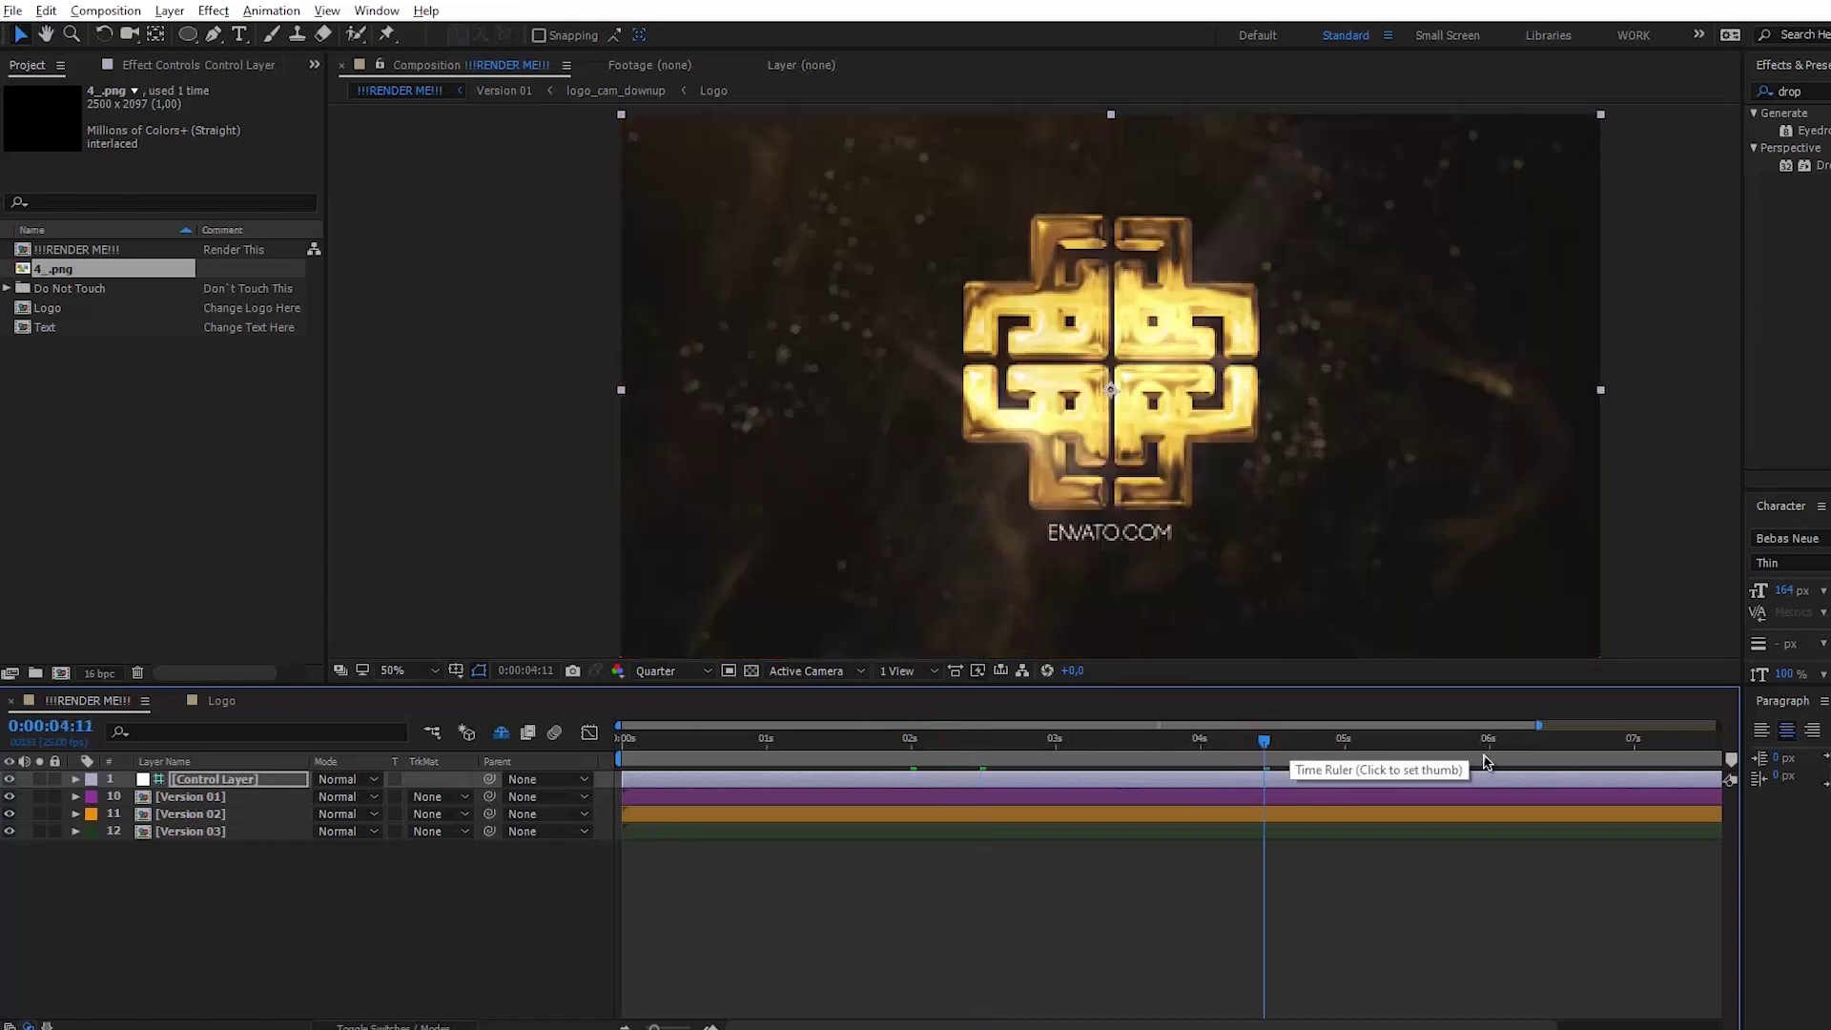
pyautogui.click(923, 741)
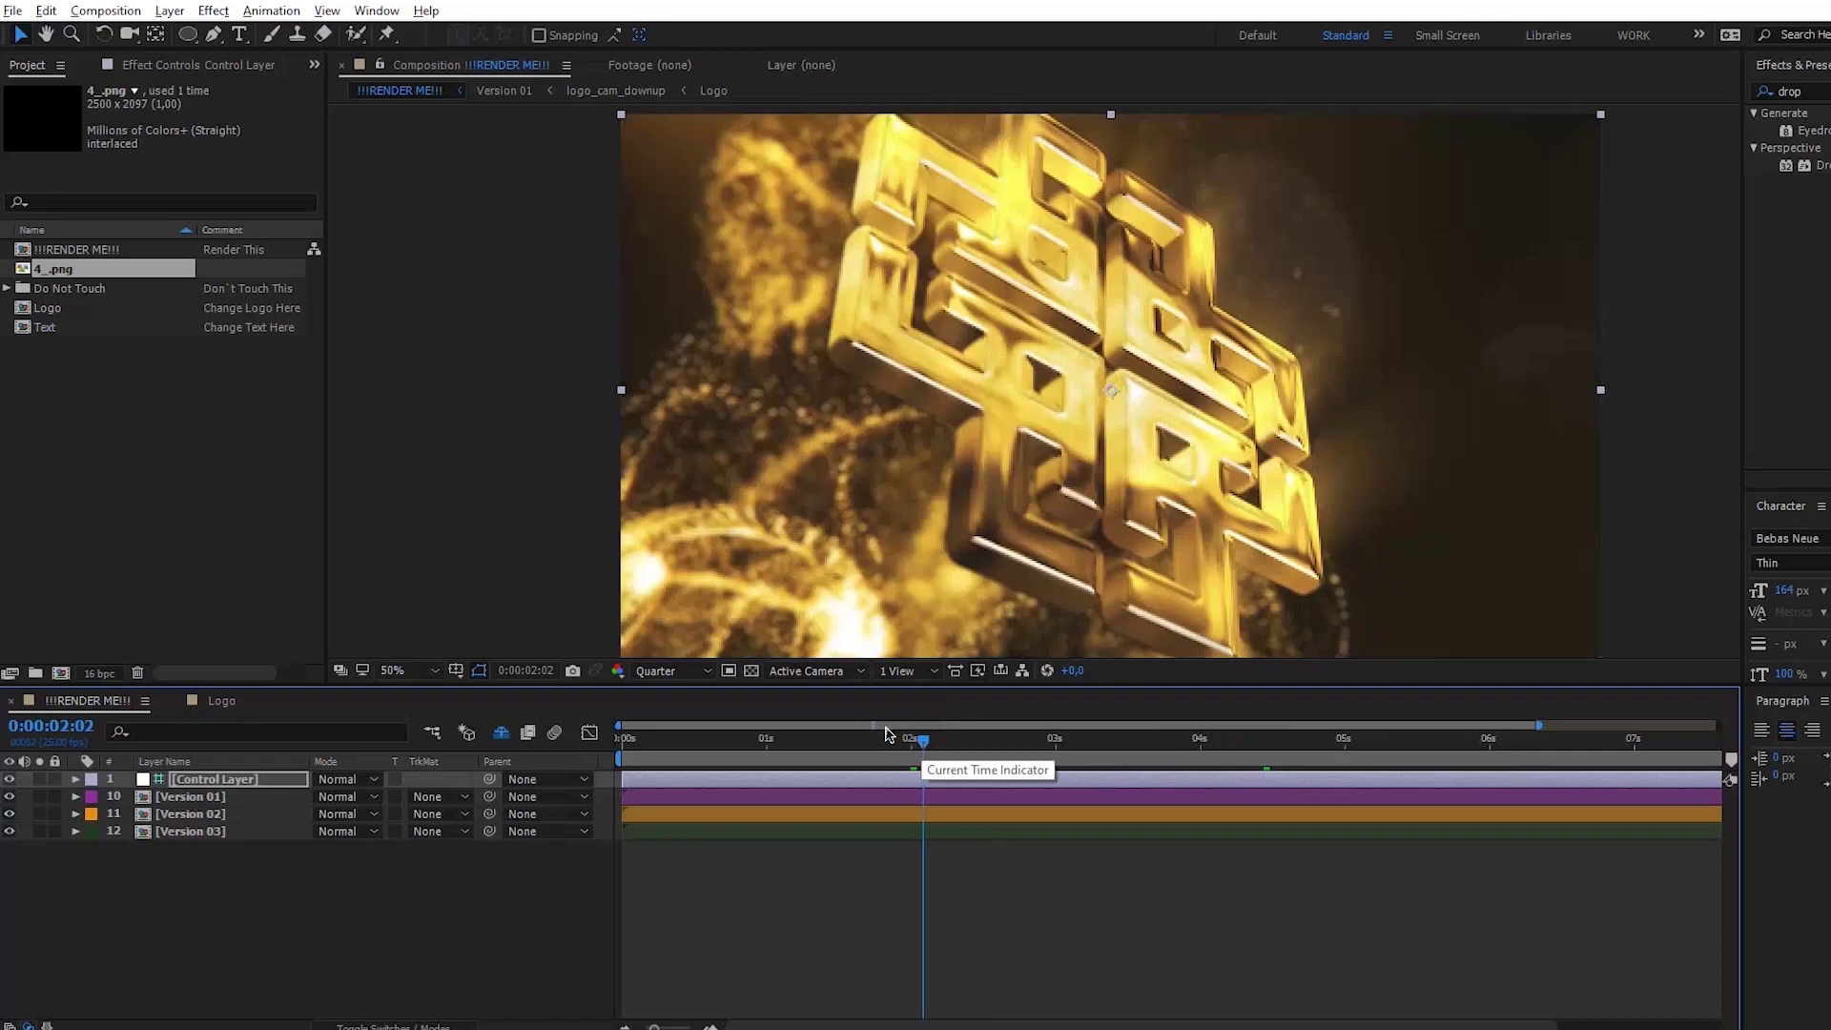
pyautogui.click(657, 667)
pyautogui.click(681, 722)
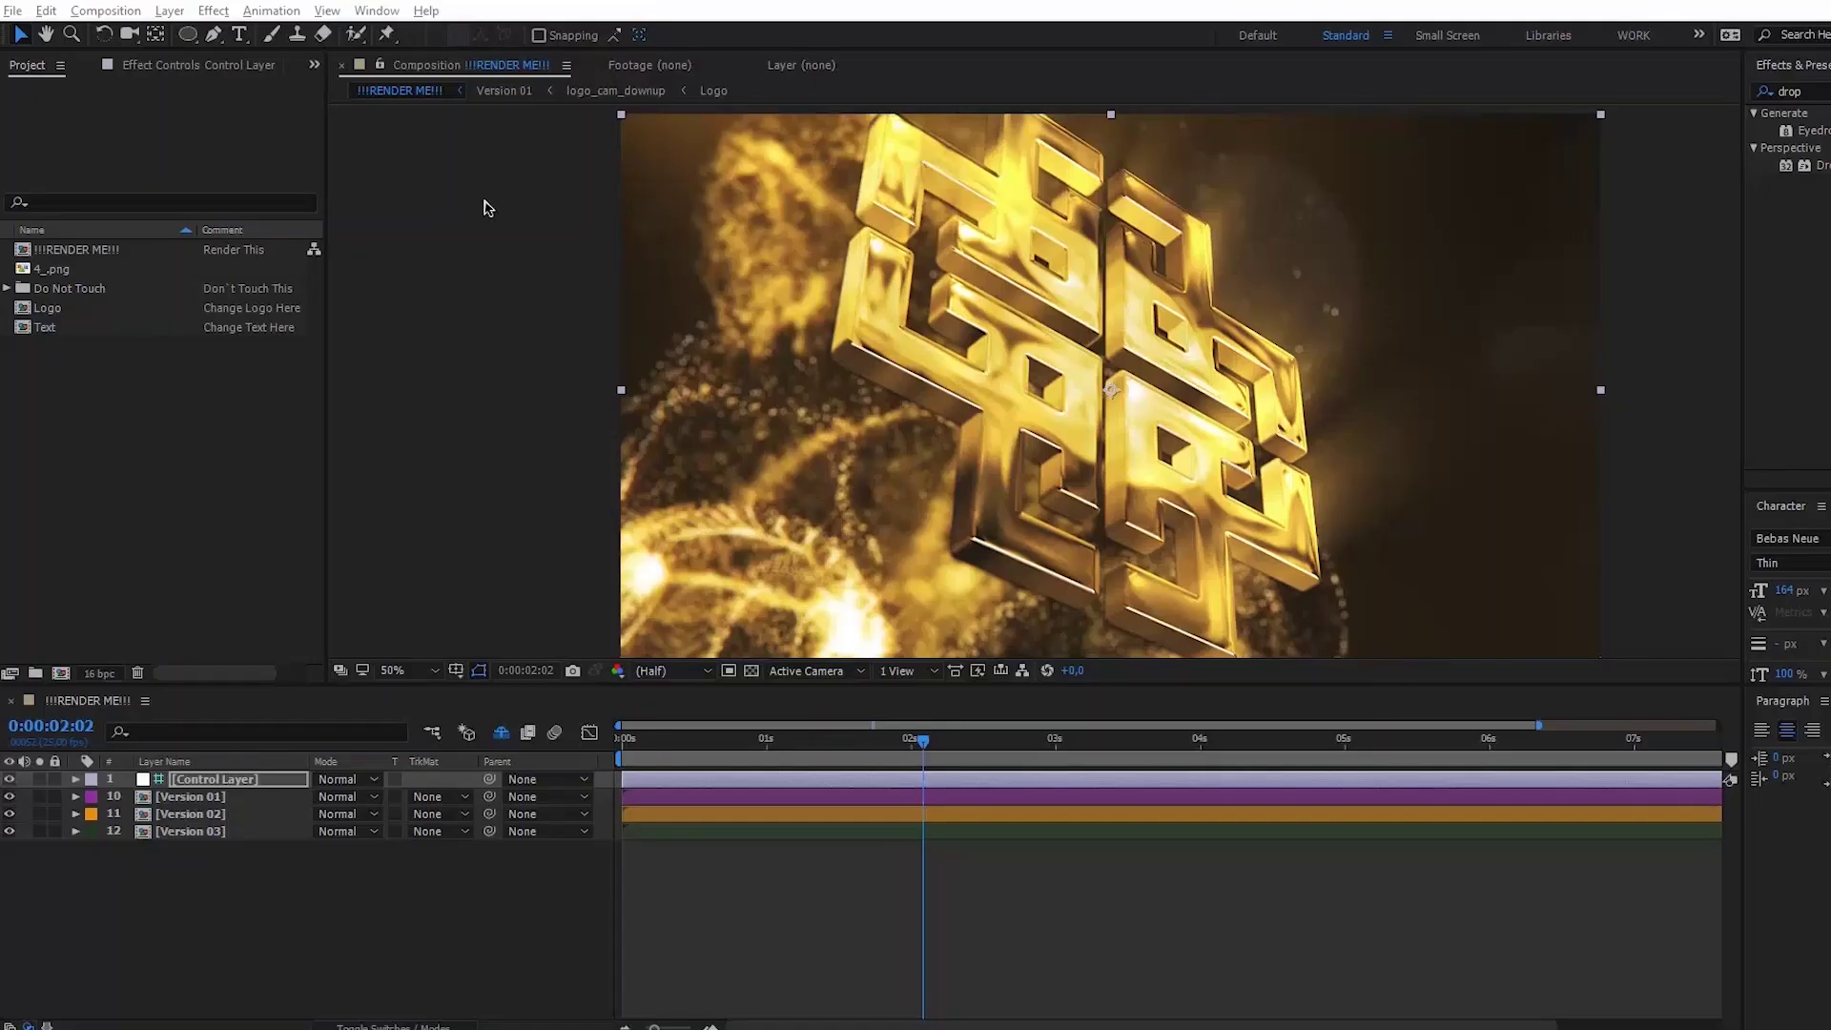
# - Find the final frame showing the ENVATO.COM tagline under the logo
pyautogui.click(45, 329)
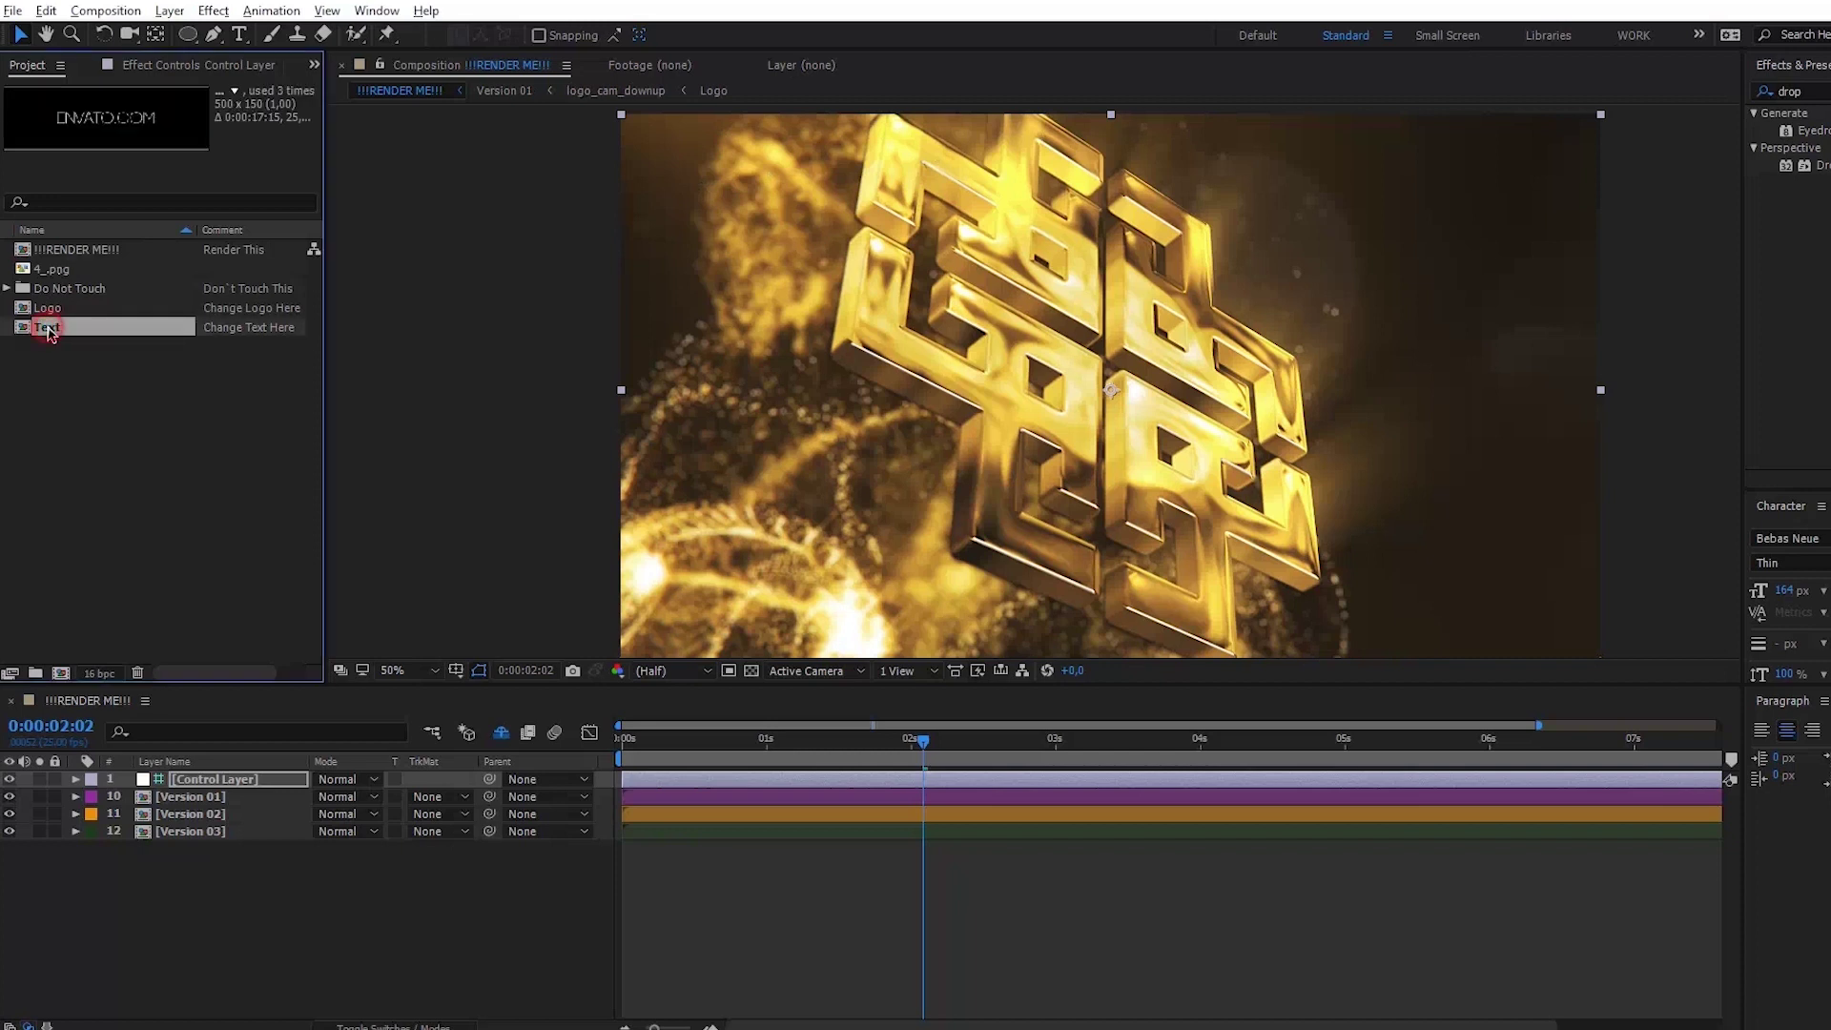
pyautogui.click(1523, 751)
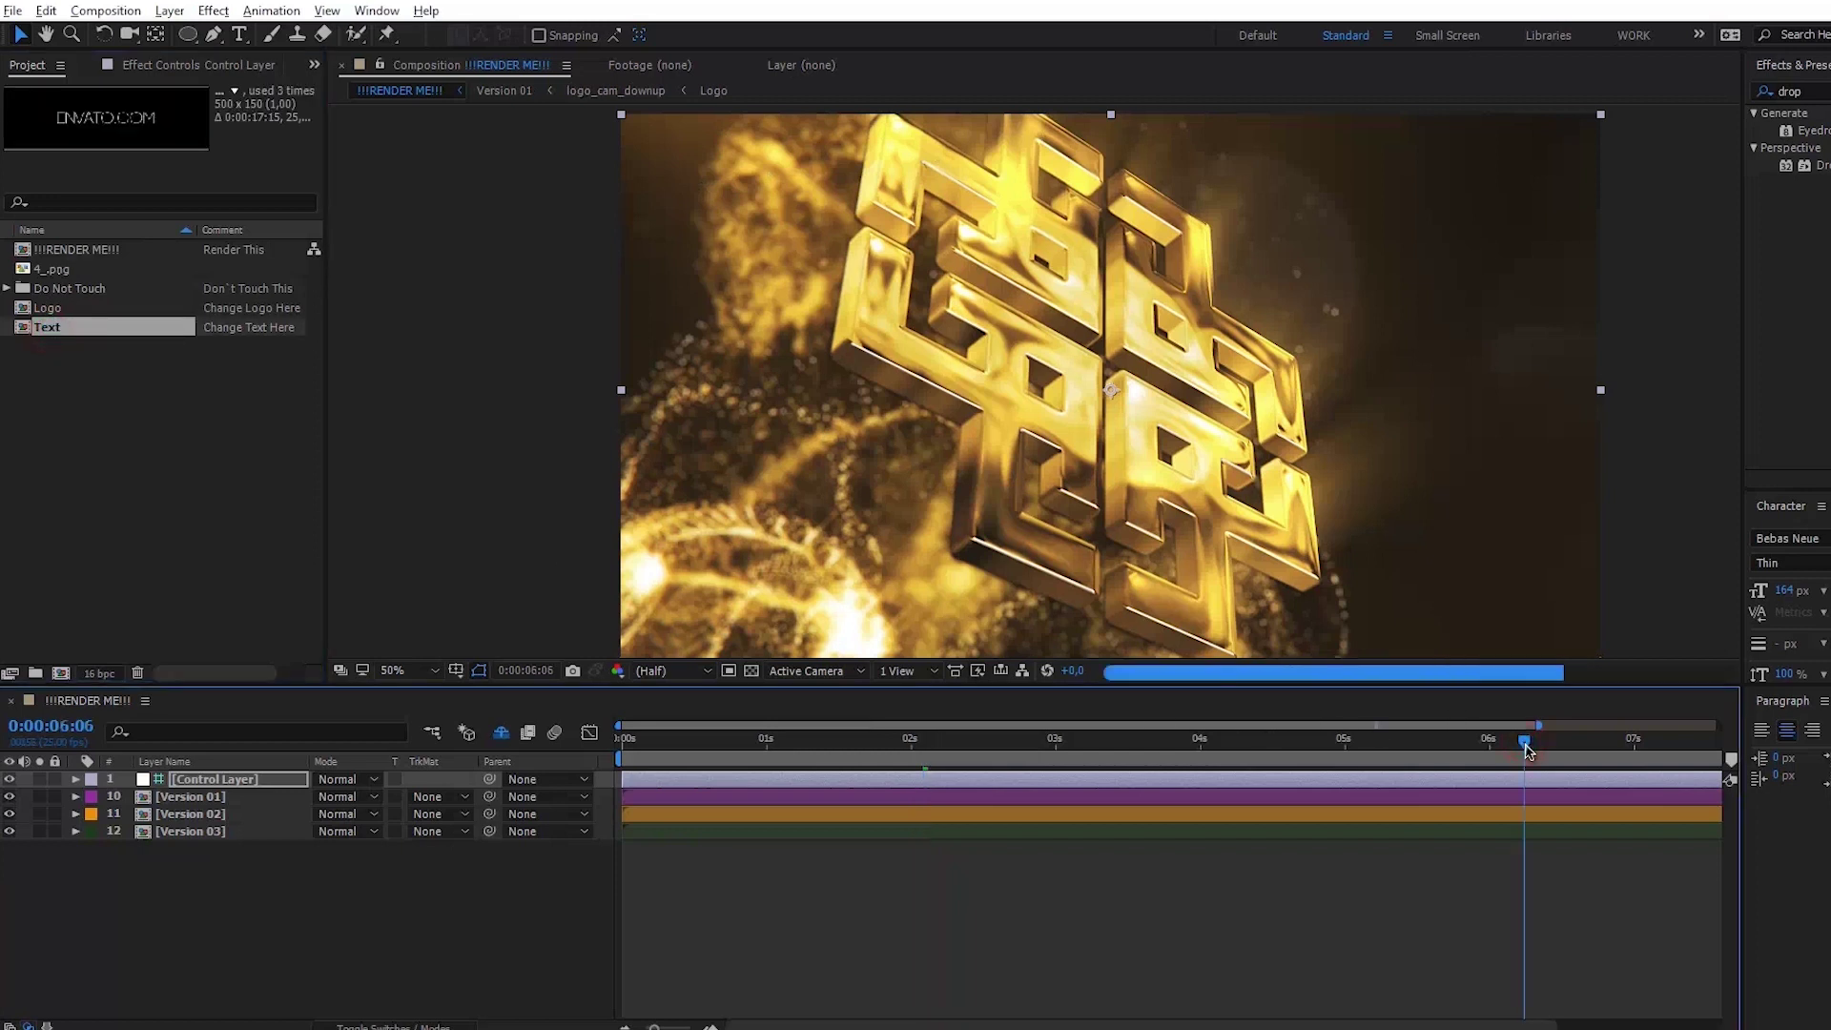
pyautogui.click(624, 1026)
pyautogui.click(1459, 742)
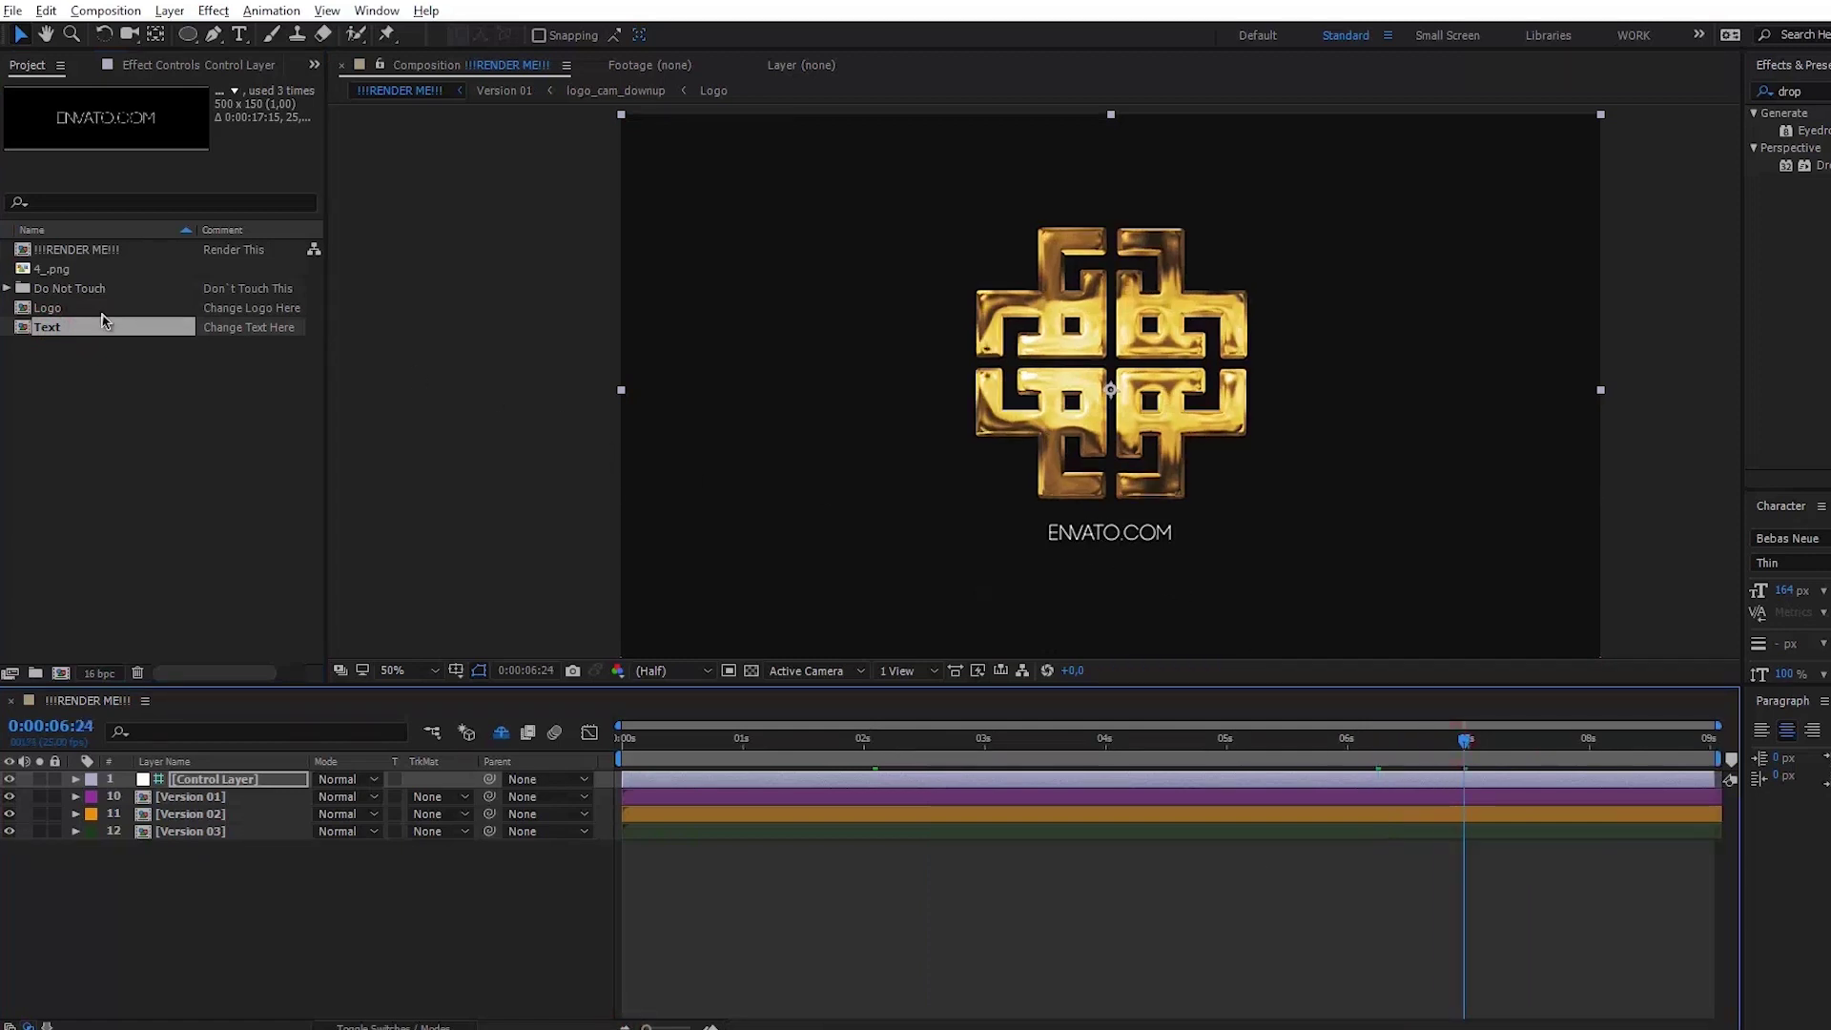
# - In the Text comp, replace the ENVATO.COM tagline with yoursite.com
pyautogui.doubleClick(41, 329)
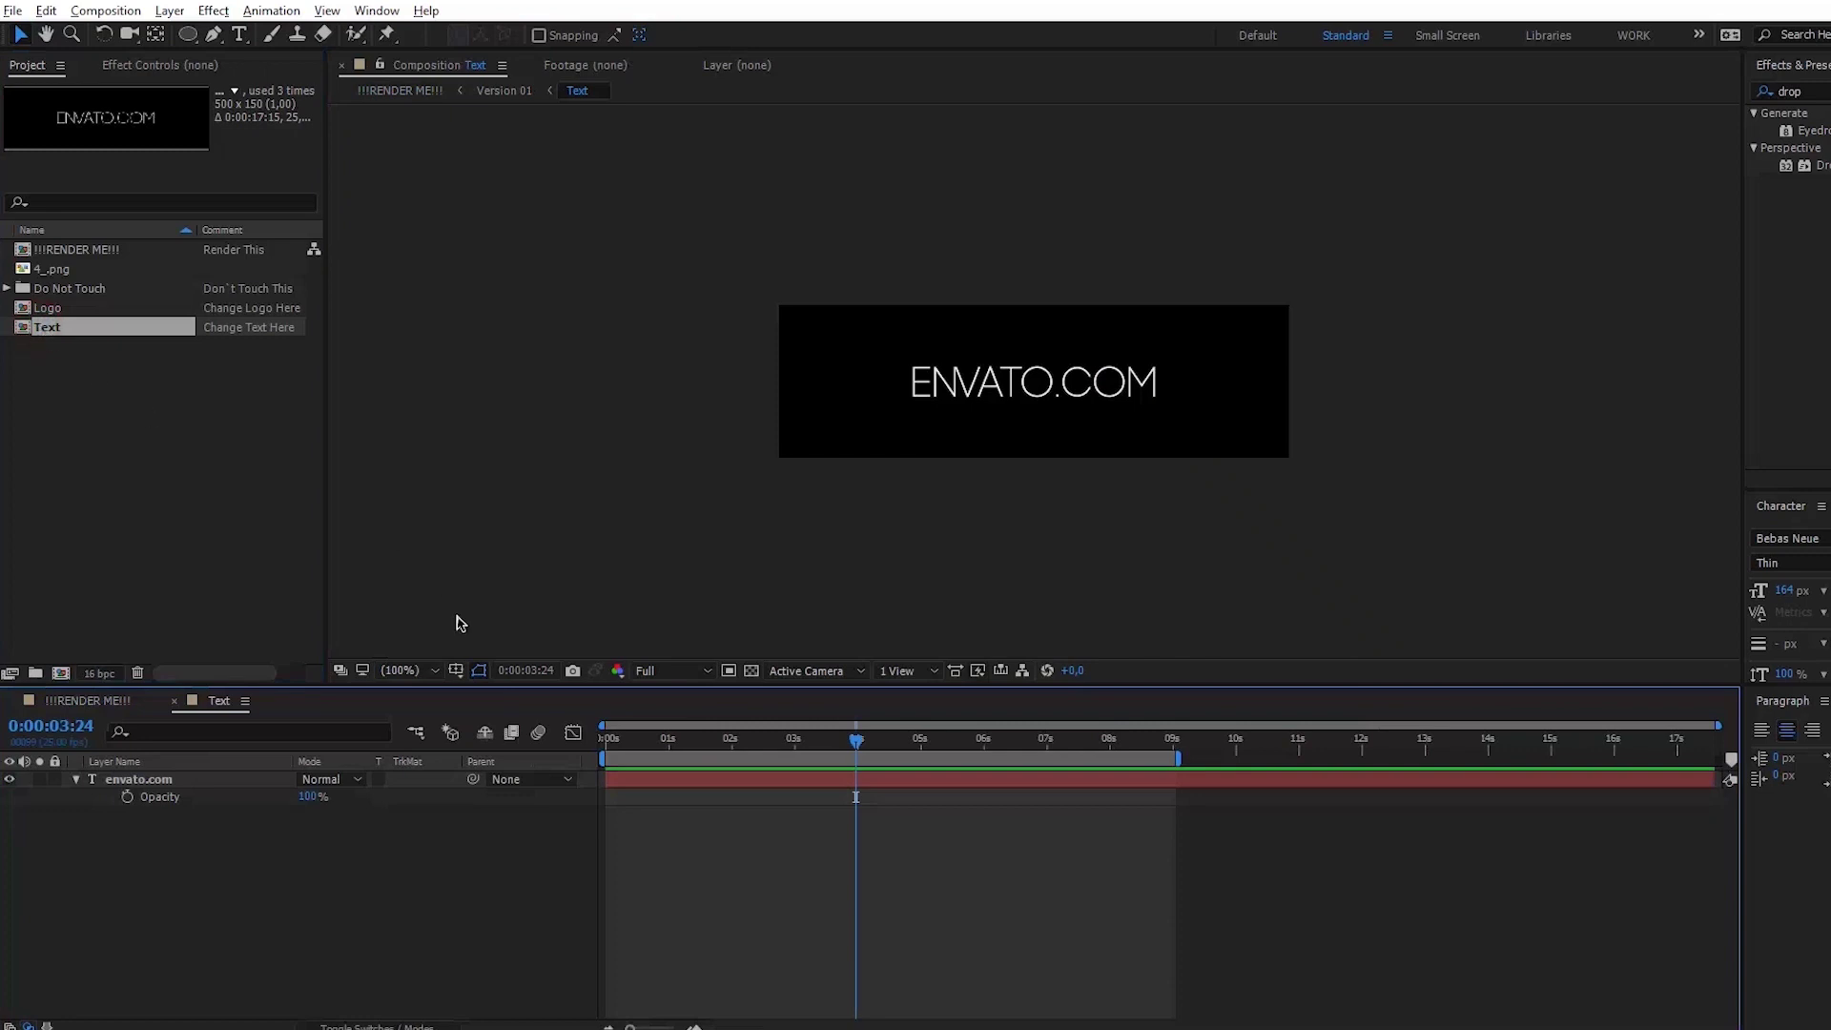
pyautogui.click(237, 35)
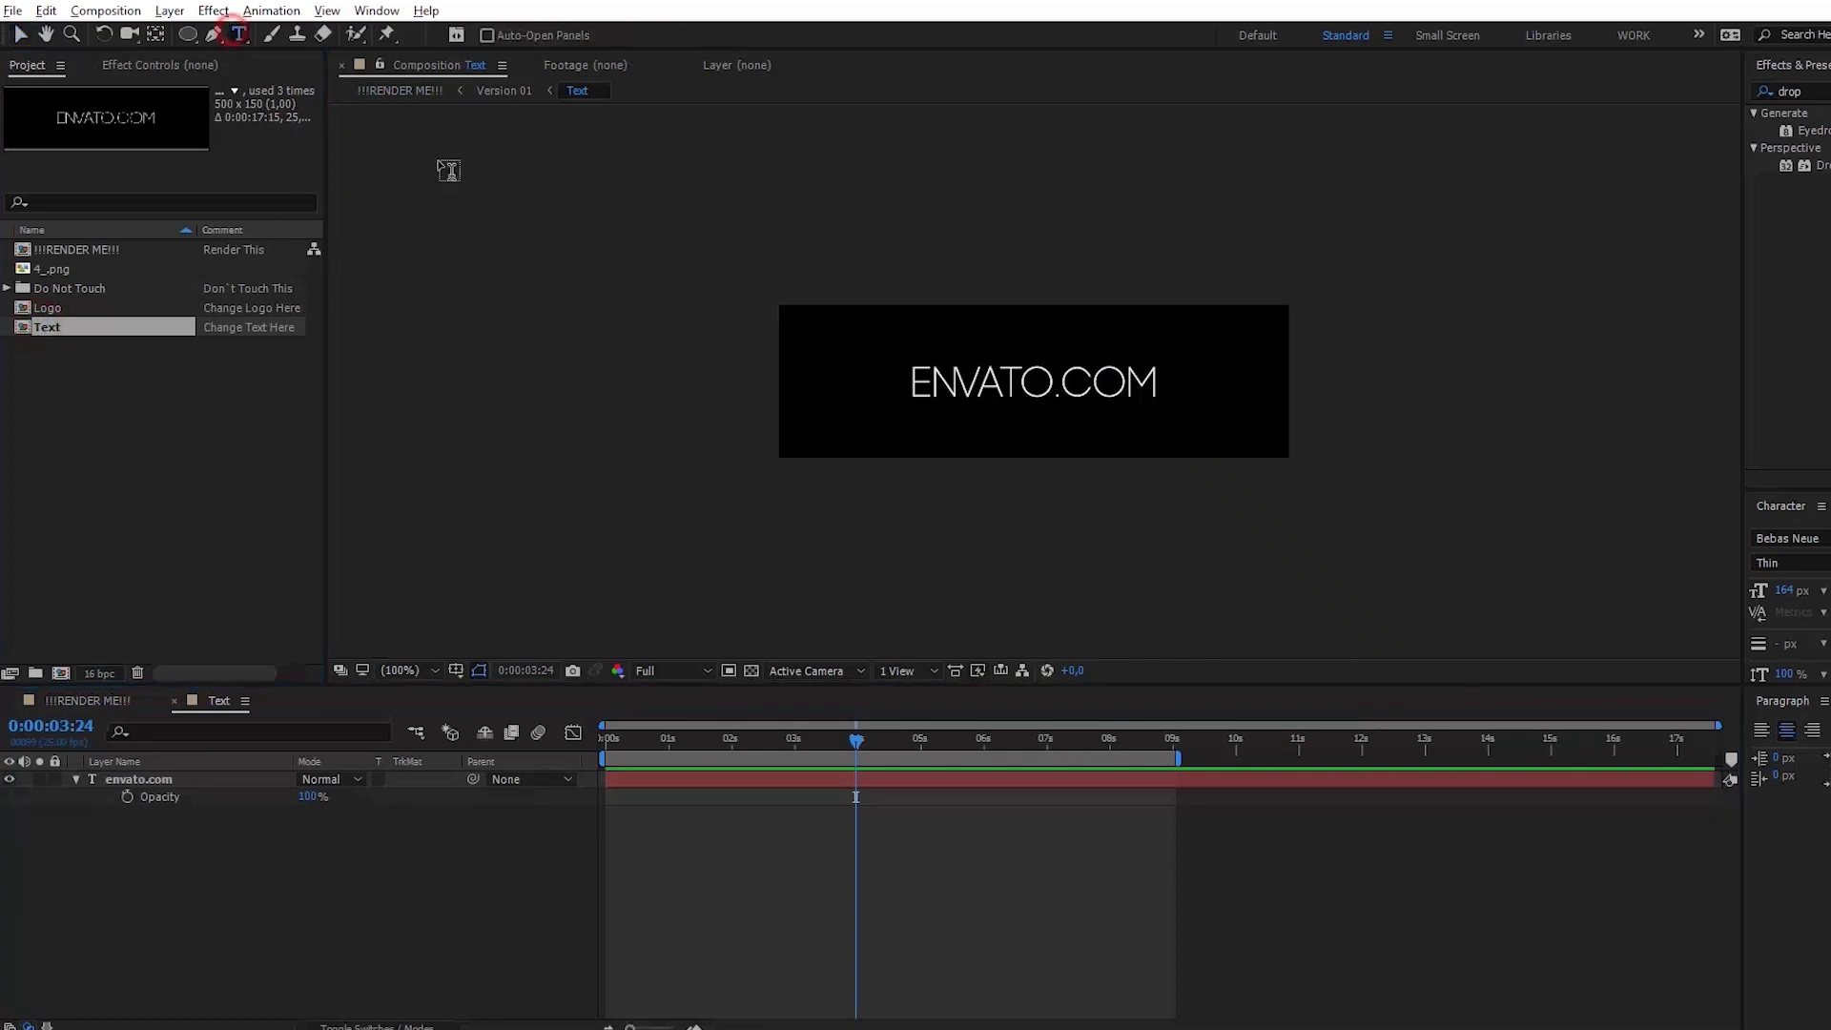
pyautogui.moveTo(935, 383); pyautogui.dragTo(1153, 389)
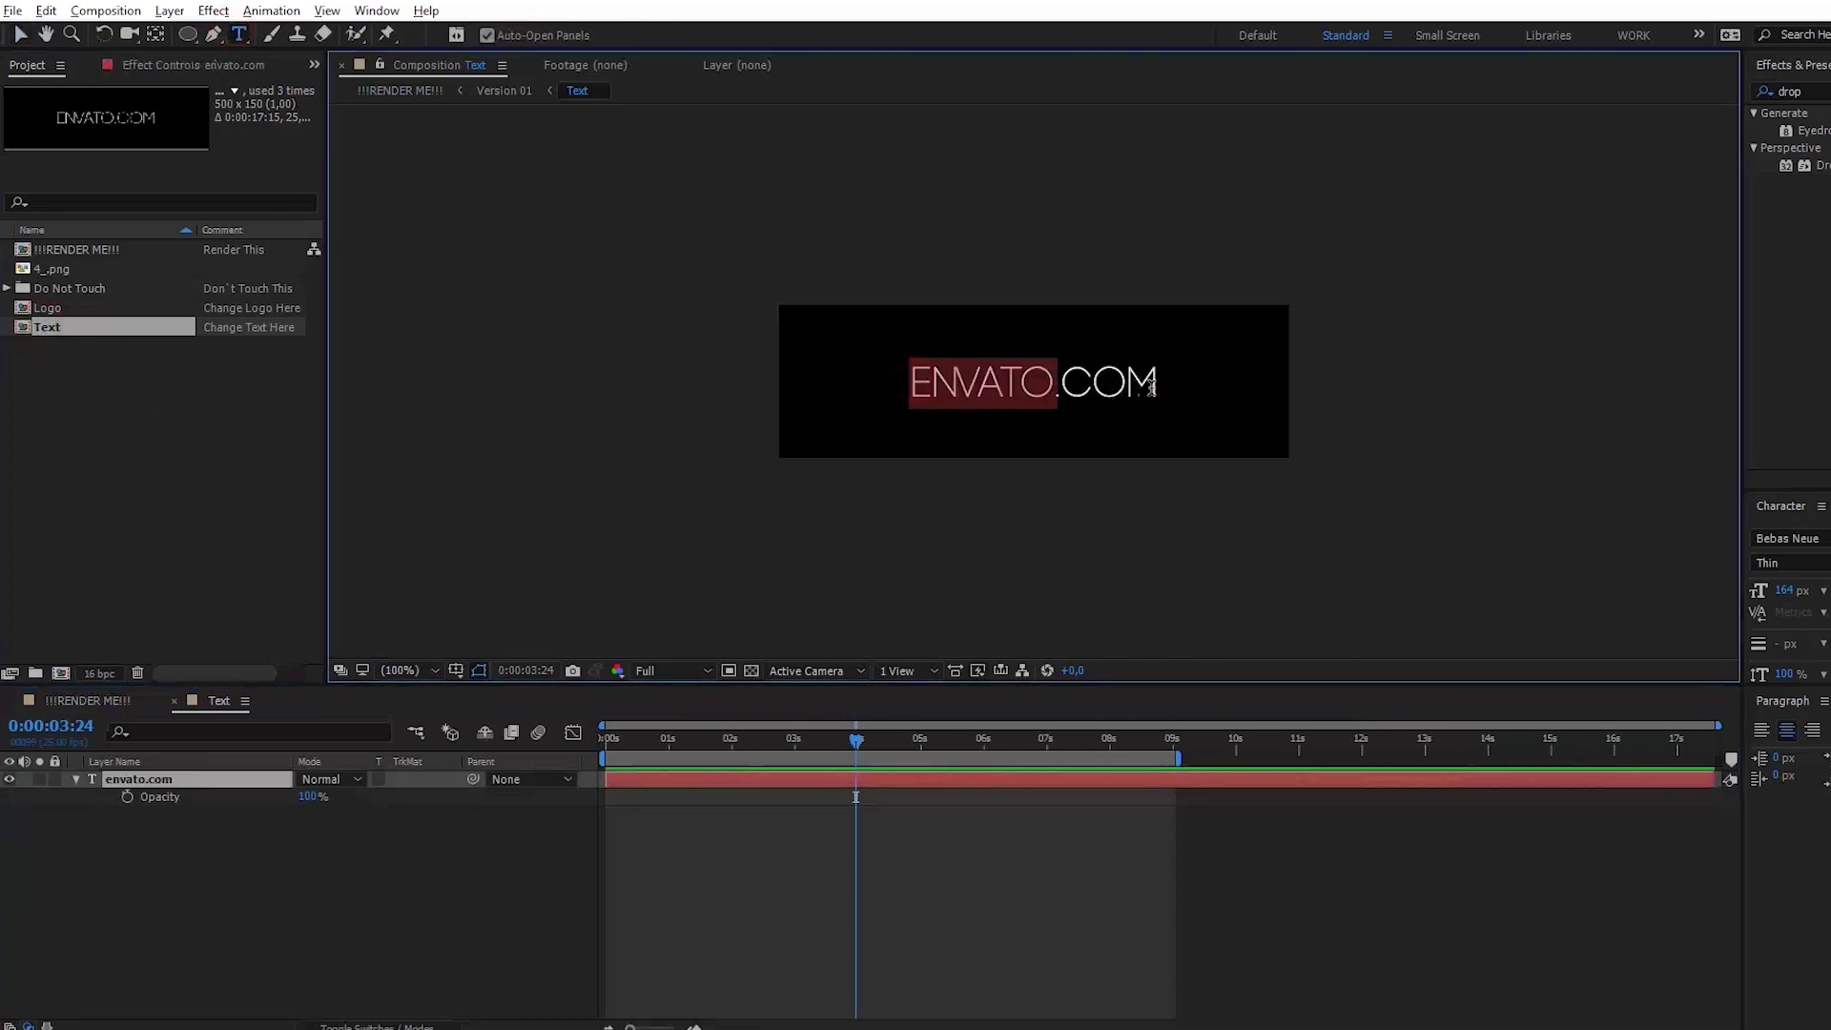
pyautogui.write('нщк')
pyautogui.hotkey('ctrl', 'z')
pyautogui.write('yoursite.com')
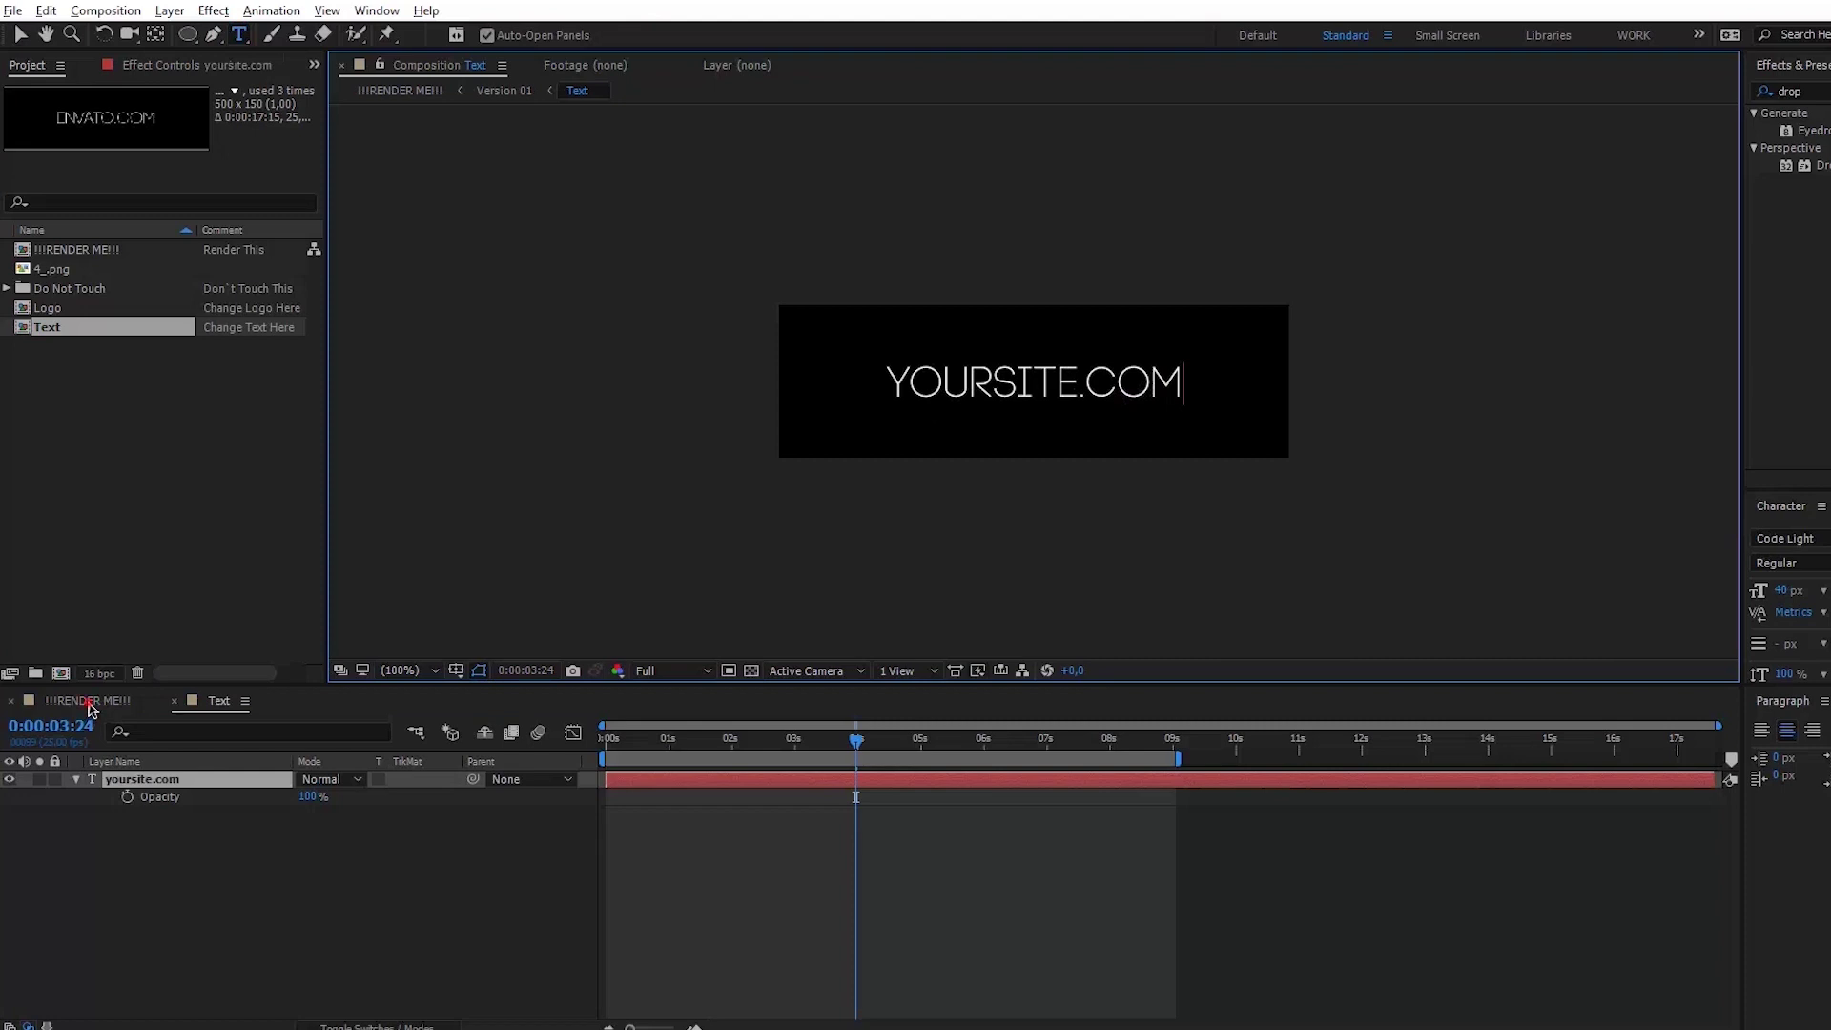
pyautogui.click(89, 703)
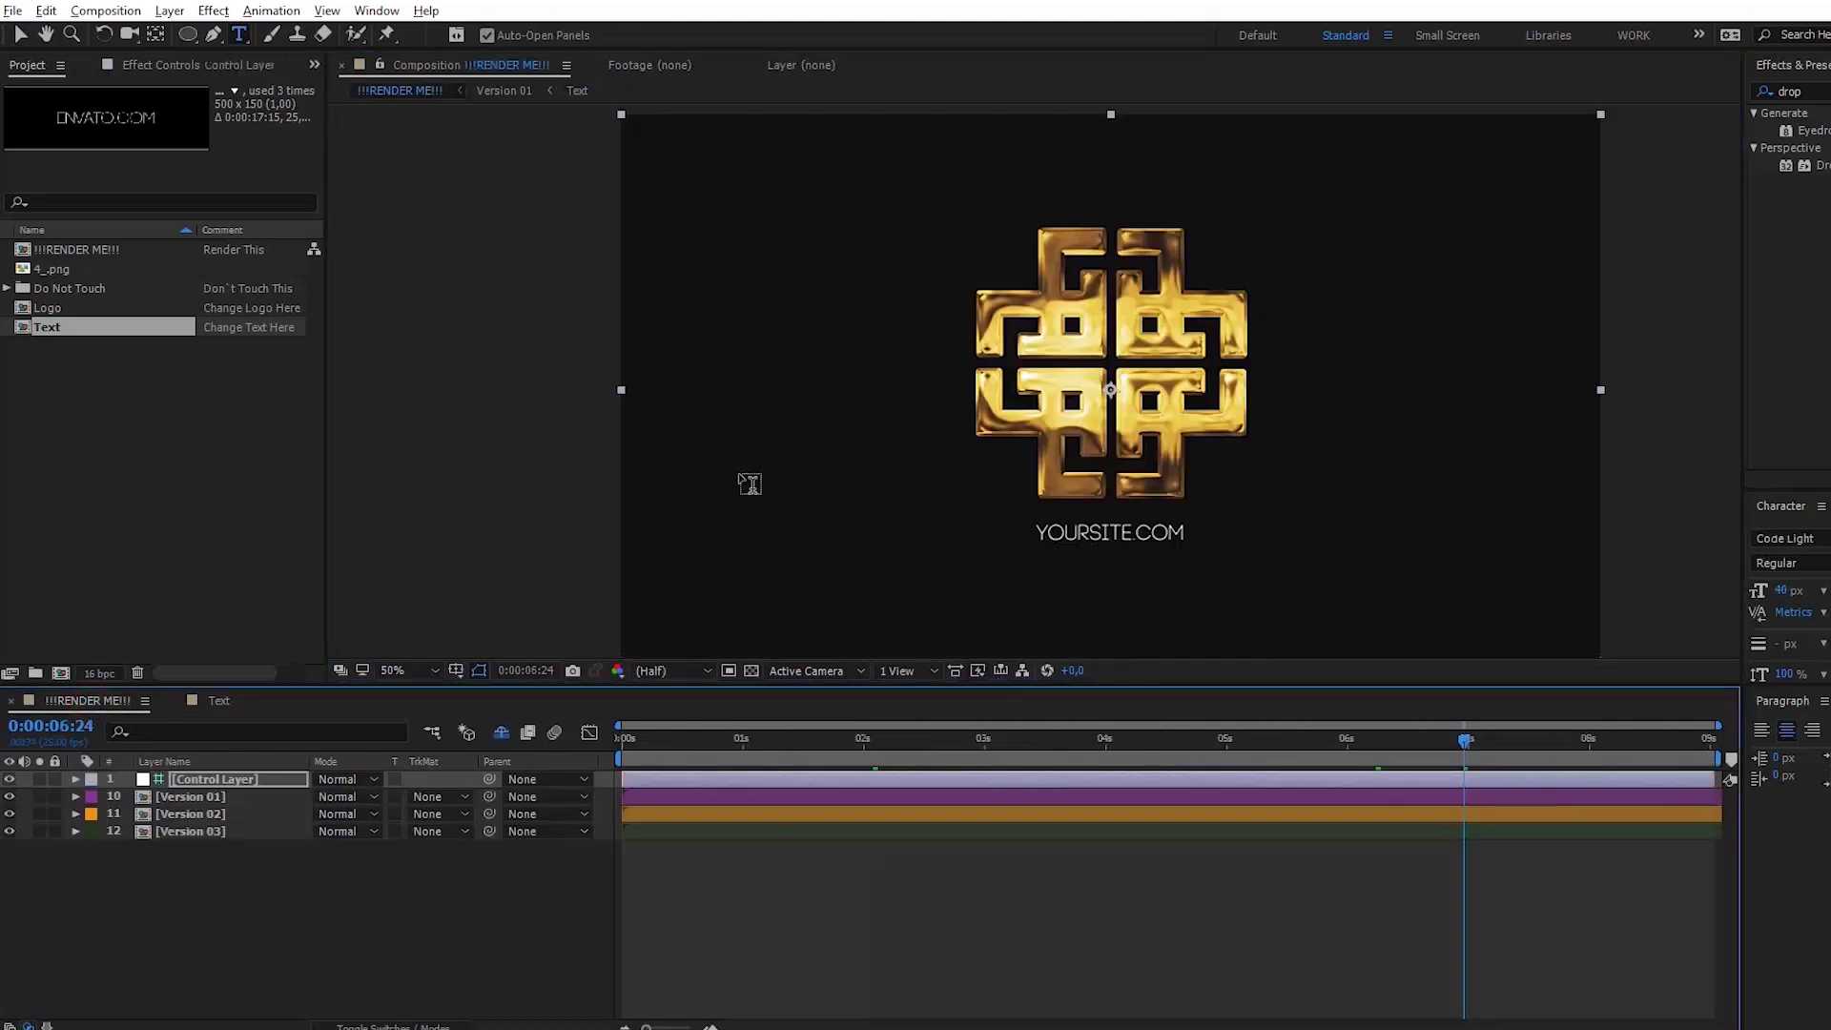
pyautogui.click(21, 35)
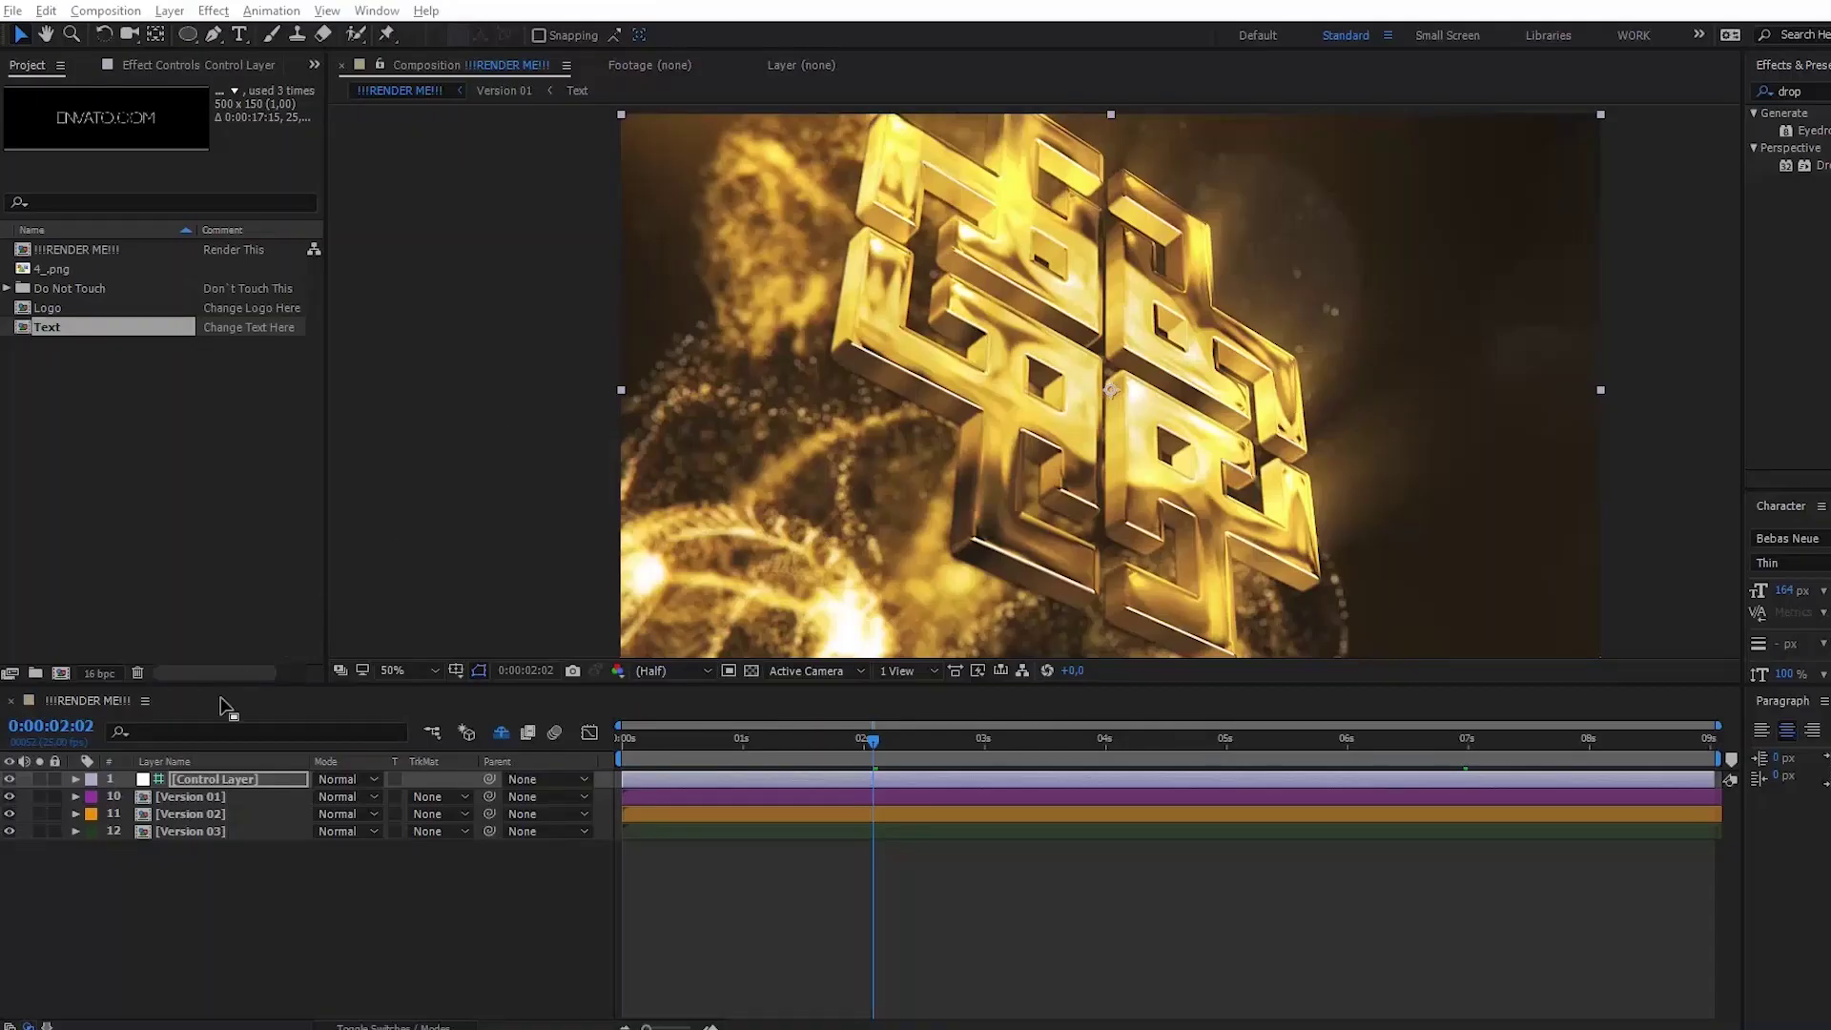
# - Set the Control Layer's NOISE INTENSITY to 0
pyautogui.click(197, 784)
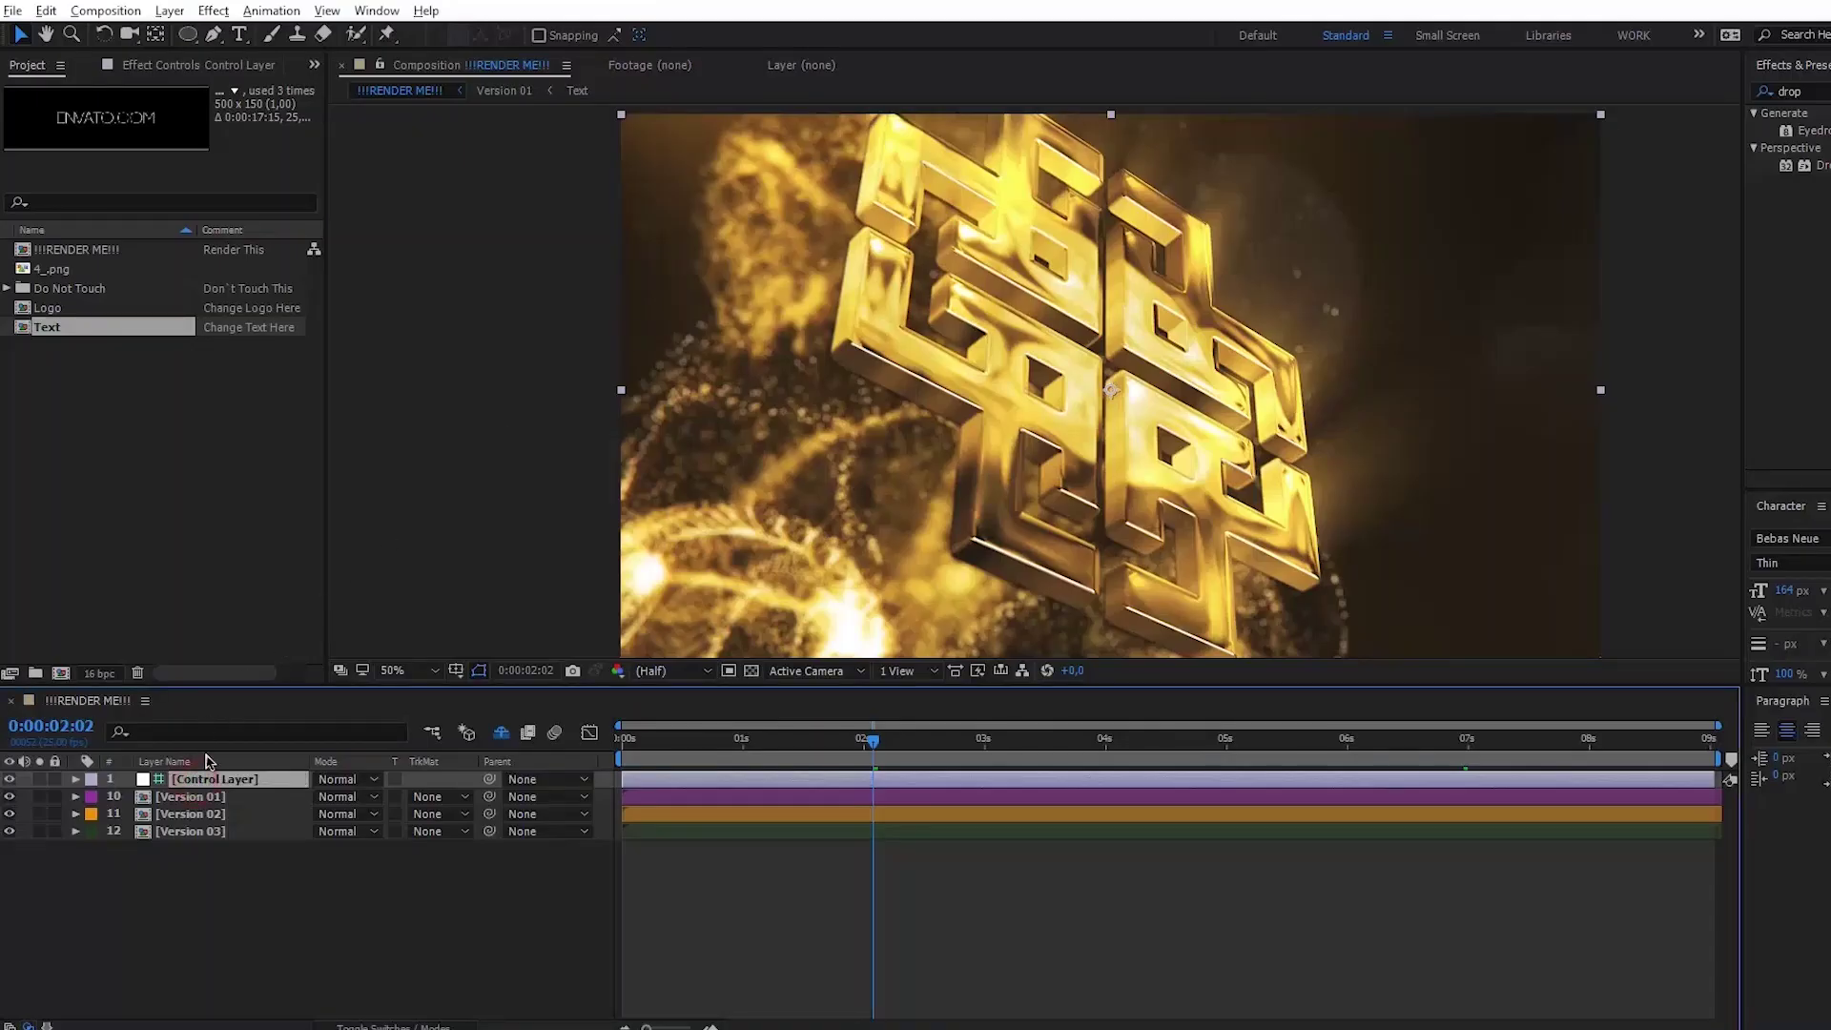
pyautogui.click(192, 66)
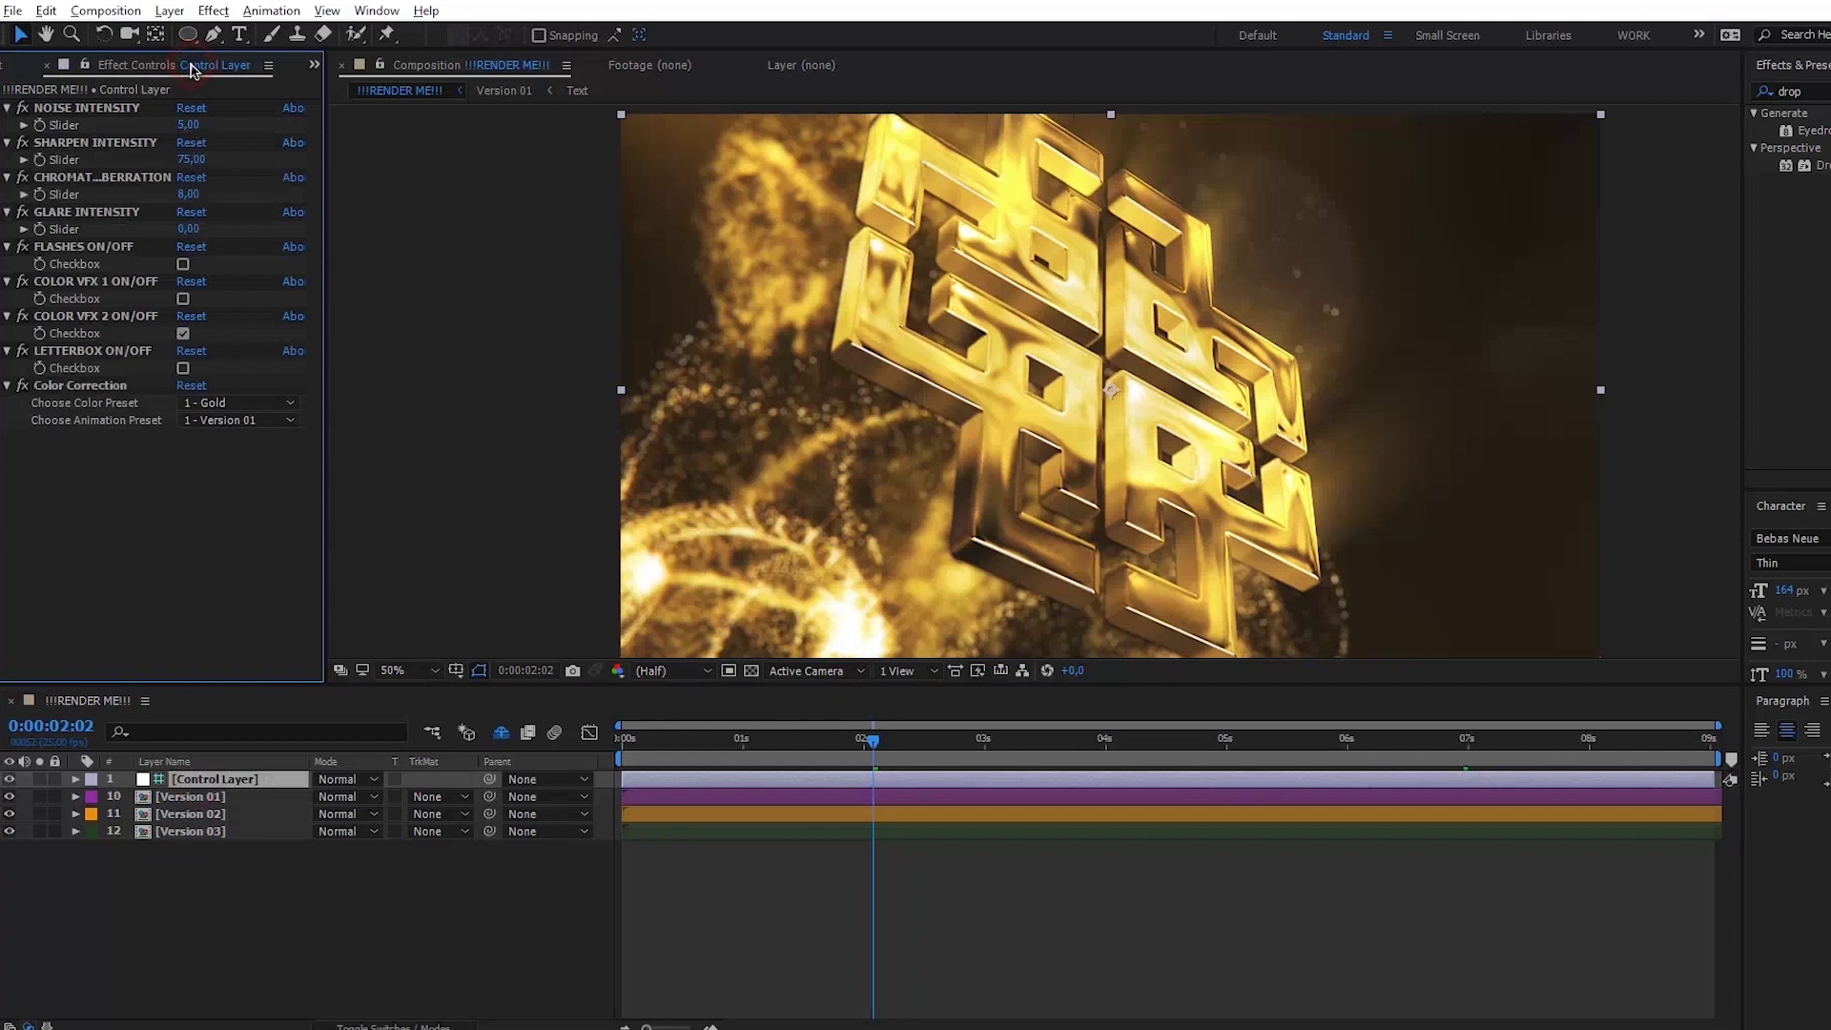
pyautogui.click(51, 108)
pyautogui.press('/')
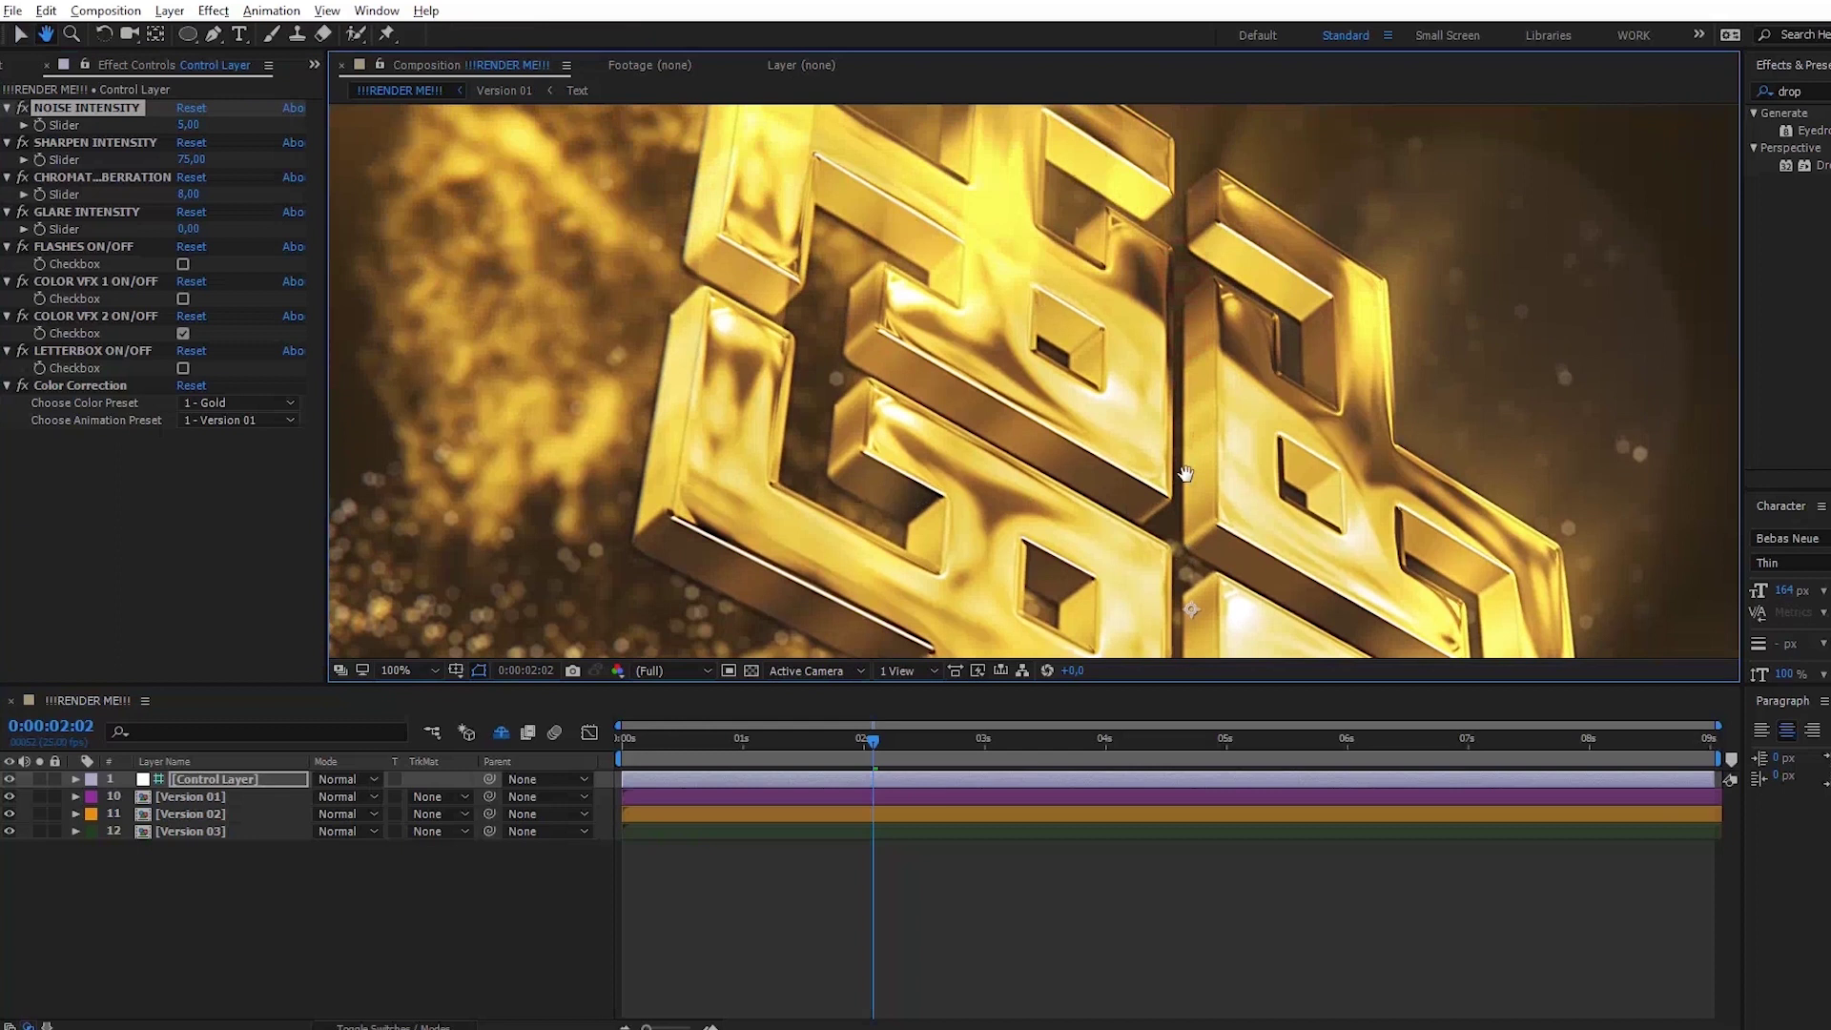
pyautogui.click(184, 125)
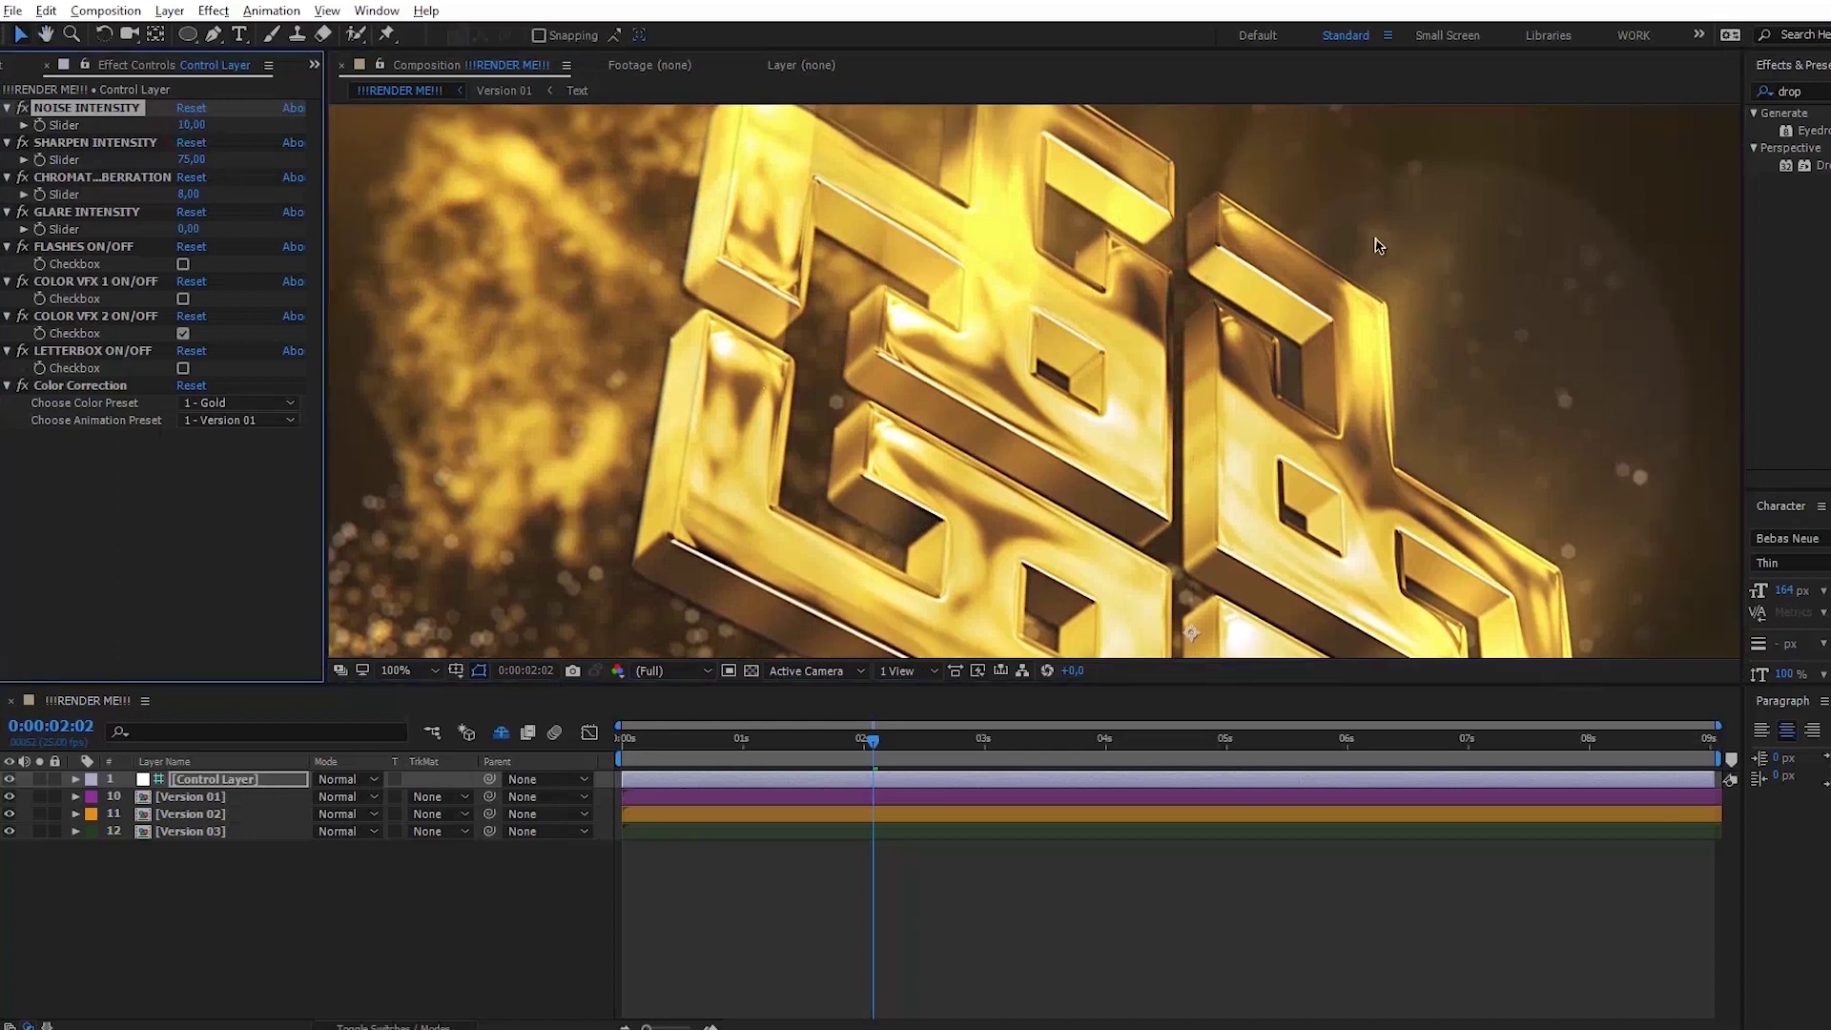
pyautogui.click(193, 125)
pyautogui.write('0')
pyautogui.press('Return')
# - Set the Control Layer's SHARPEN INTENSITY to 0 as well
pyautogui.click(60, 141)
pyautogui.click(189, 159)
pyautogui.write('0')
pyautogui.press('Return')
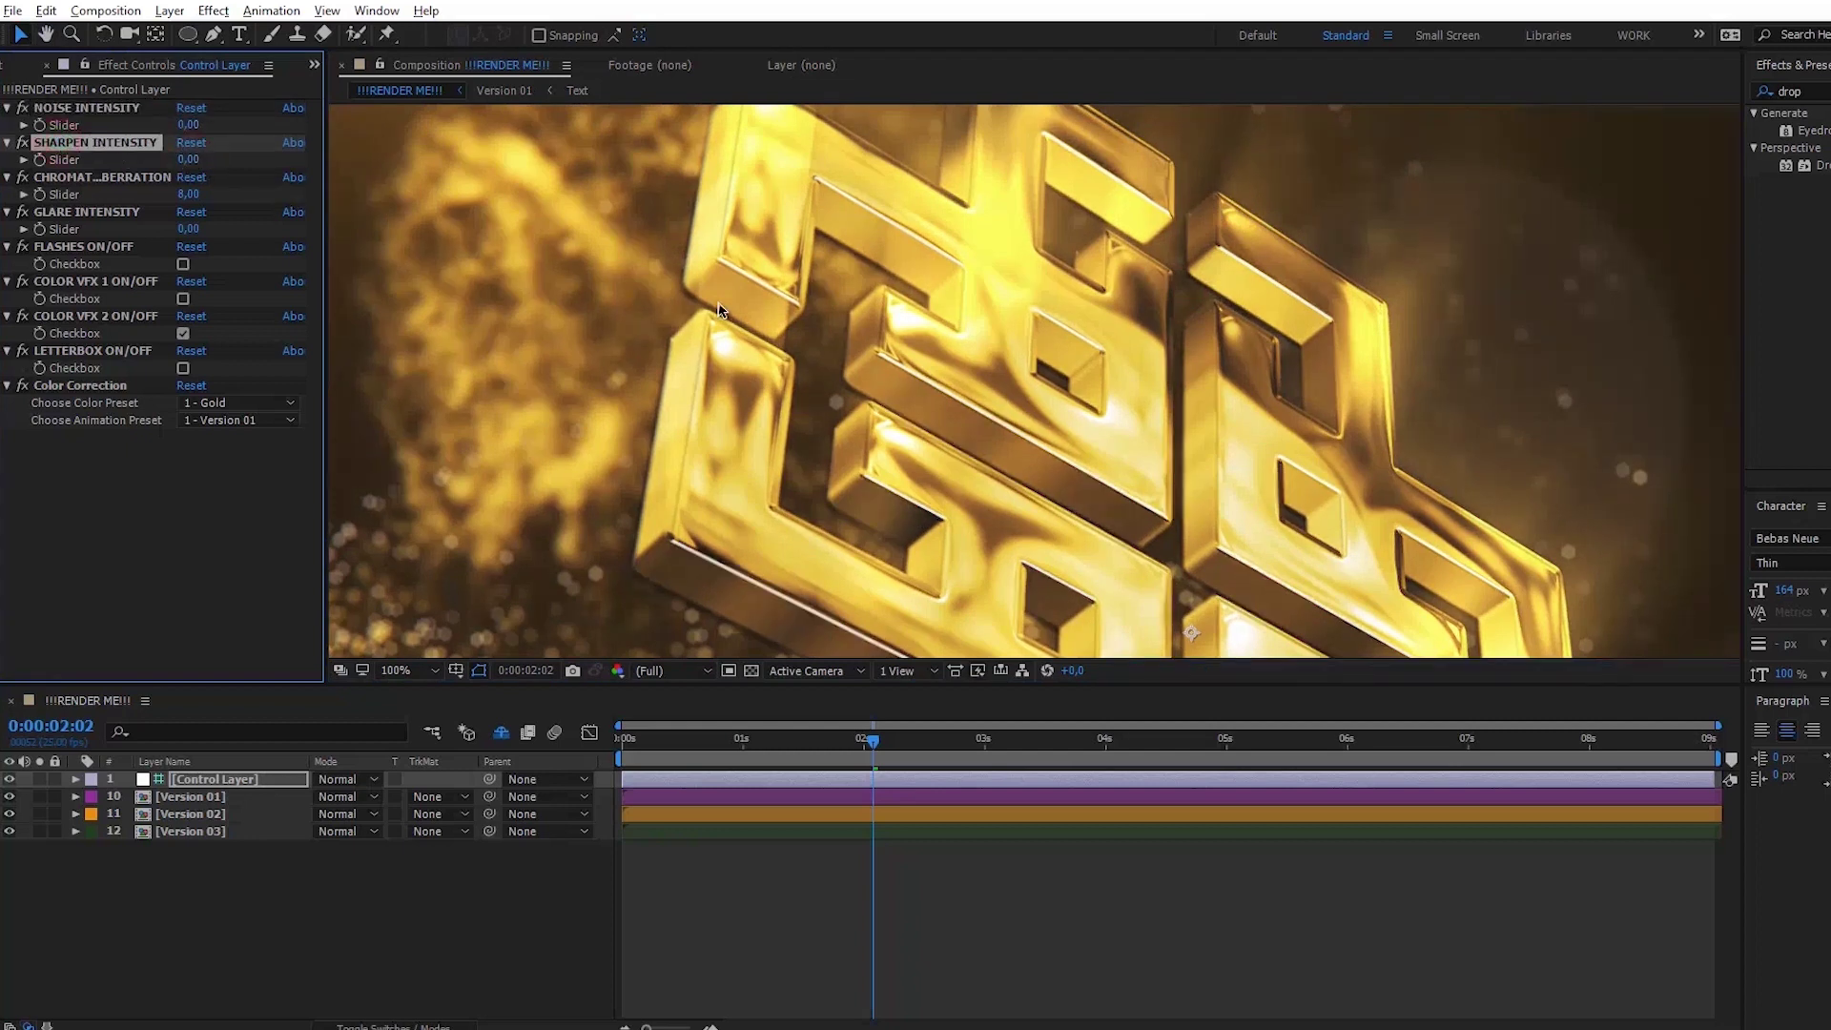
pyautogui.click(143, 178)
# - Raise Chromatic Aberration to 42, fitting the composition in the viewer
pyautogui.scroll(-2, 780, 531)
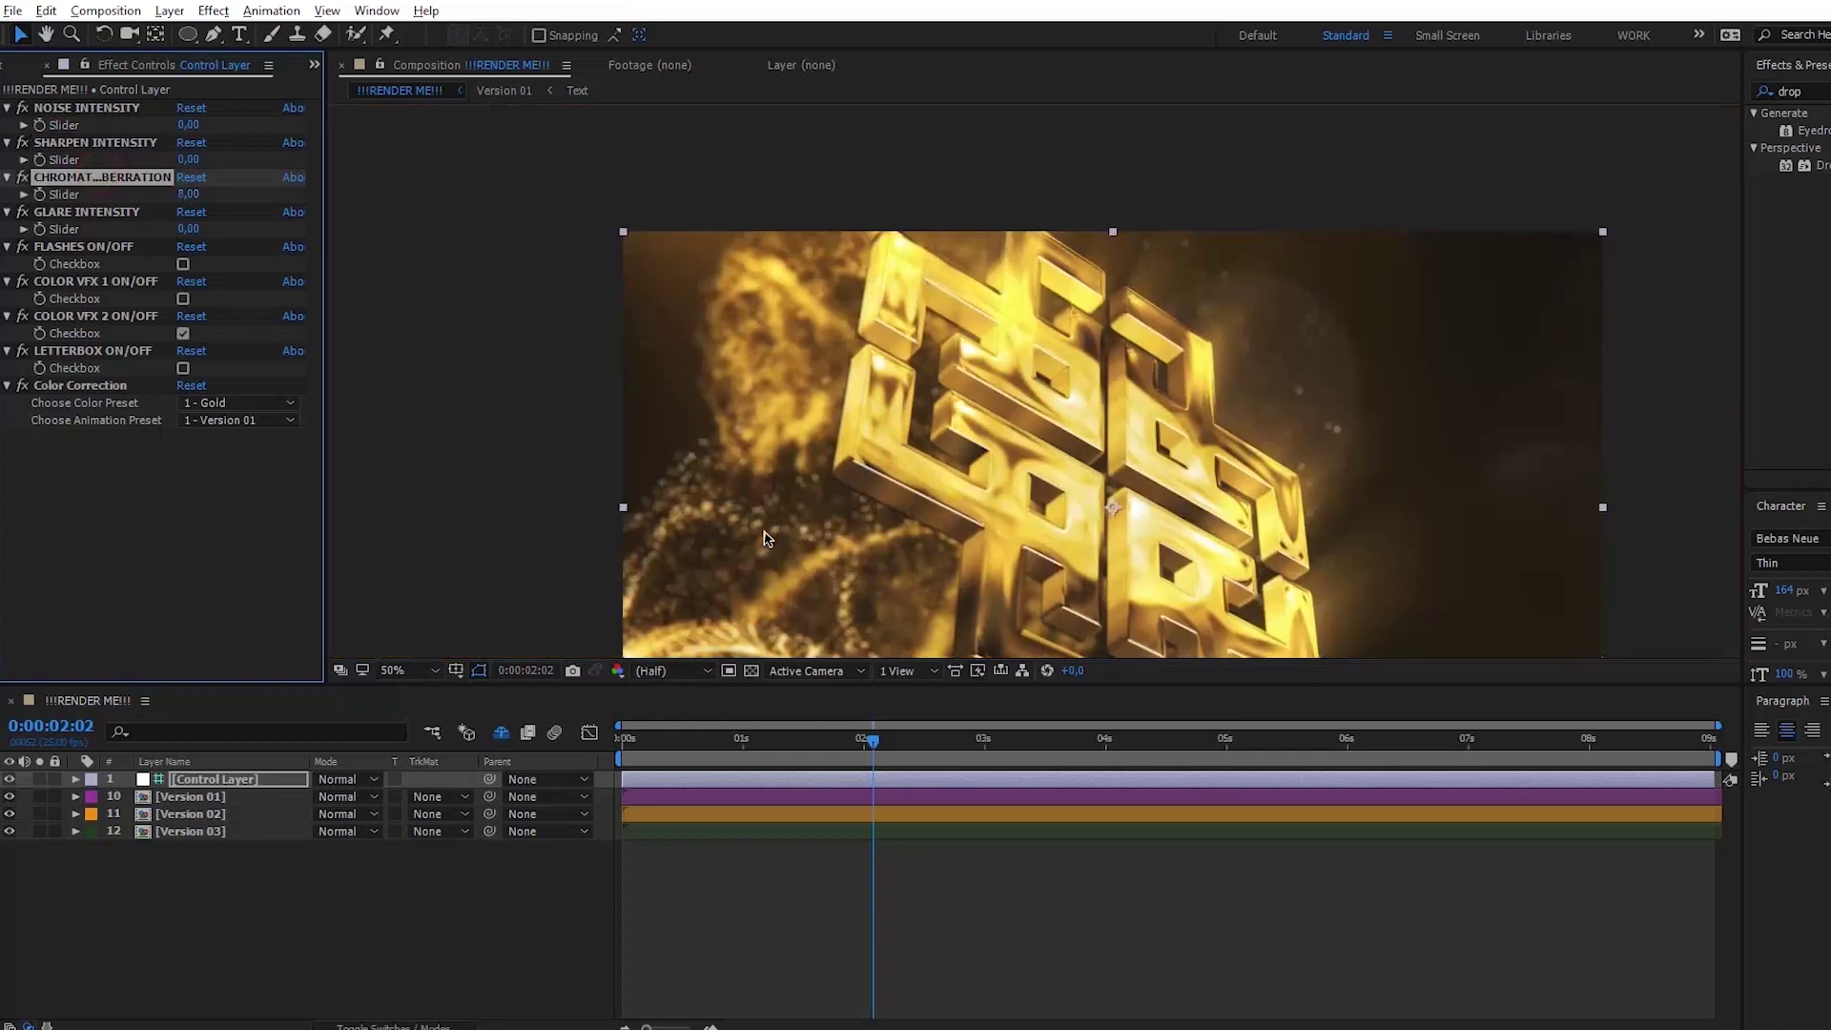
pyautogui.moveTo(738, 562); pyautogui.dragTo(827, 372)
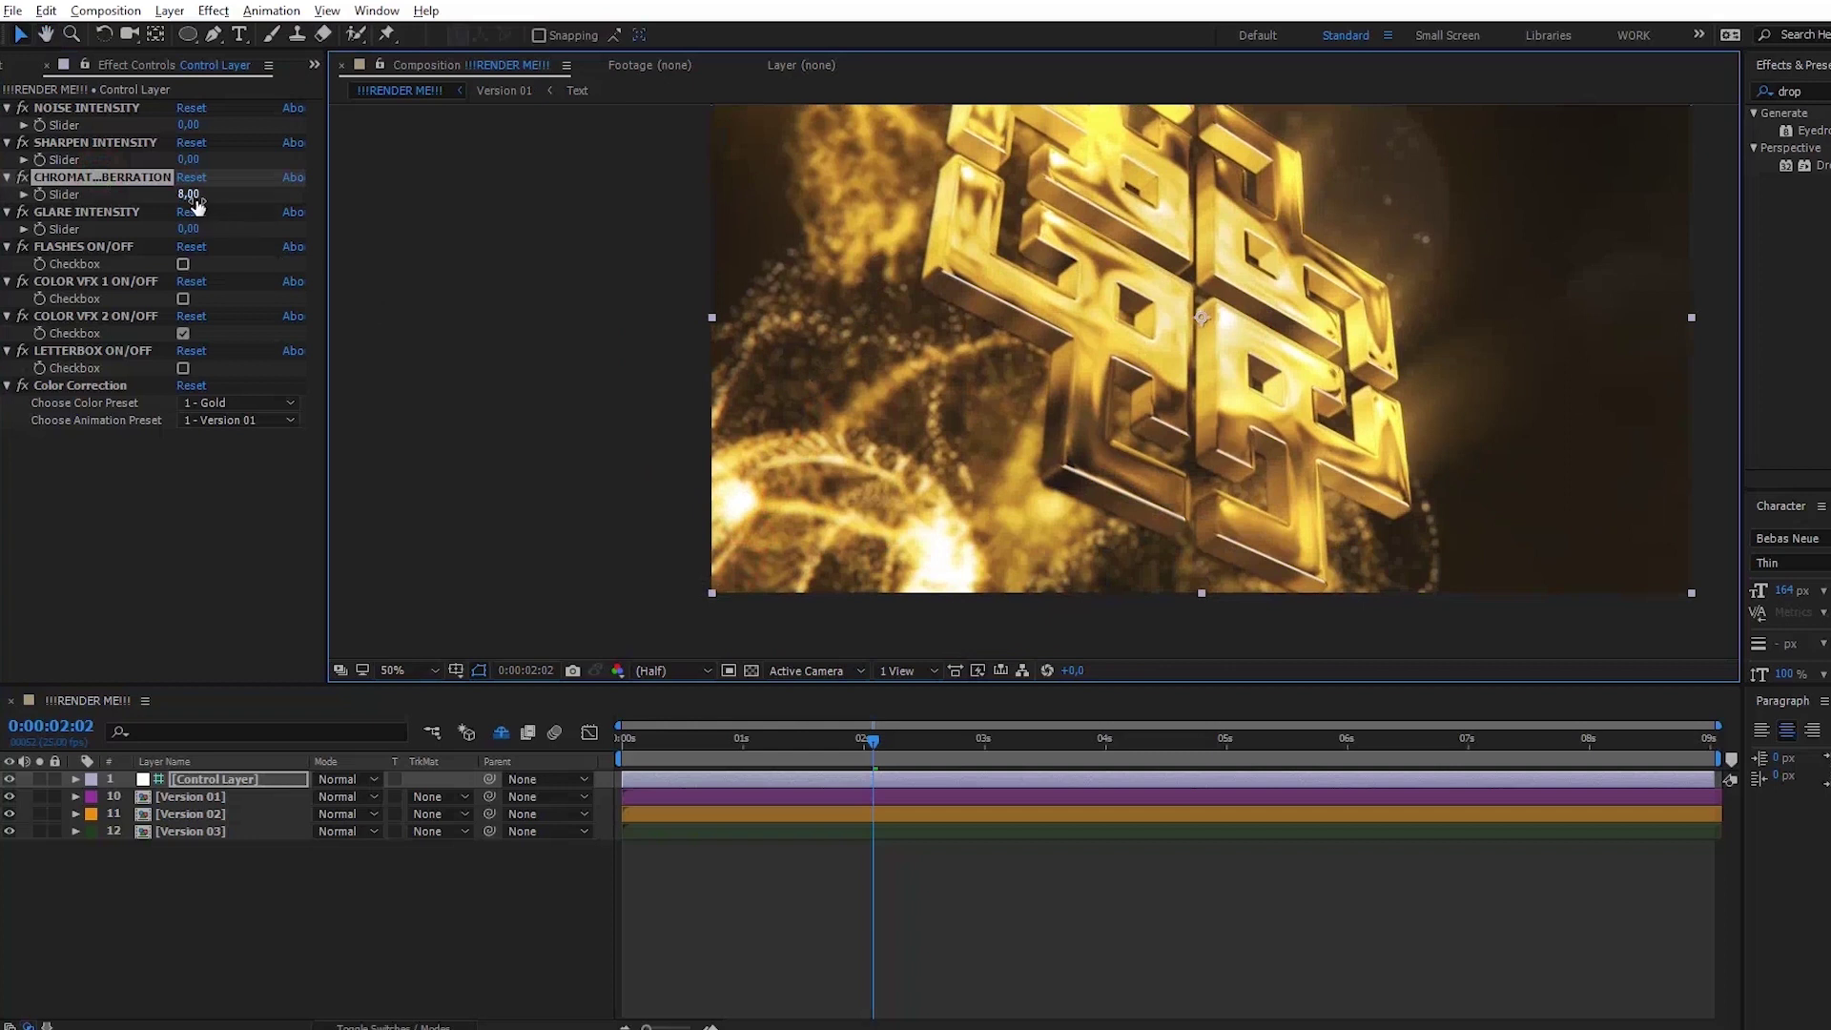
pyautogui.moveTo(205, 197); pyautogui.dragTo(220, 209)
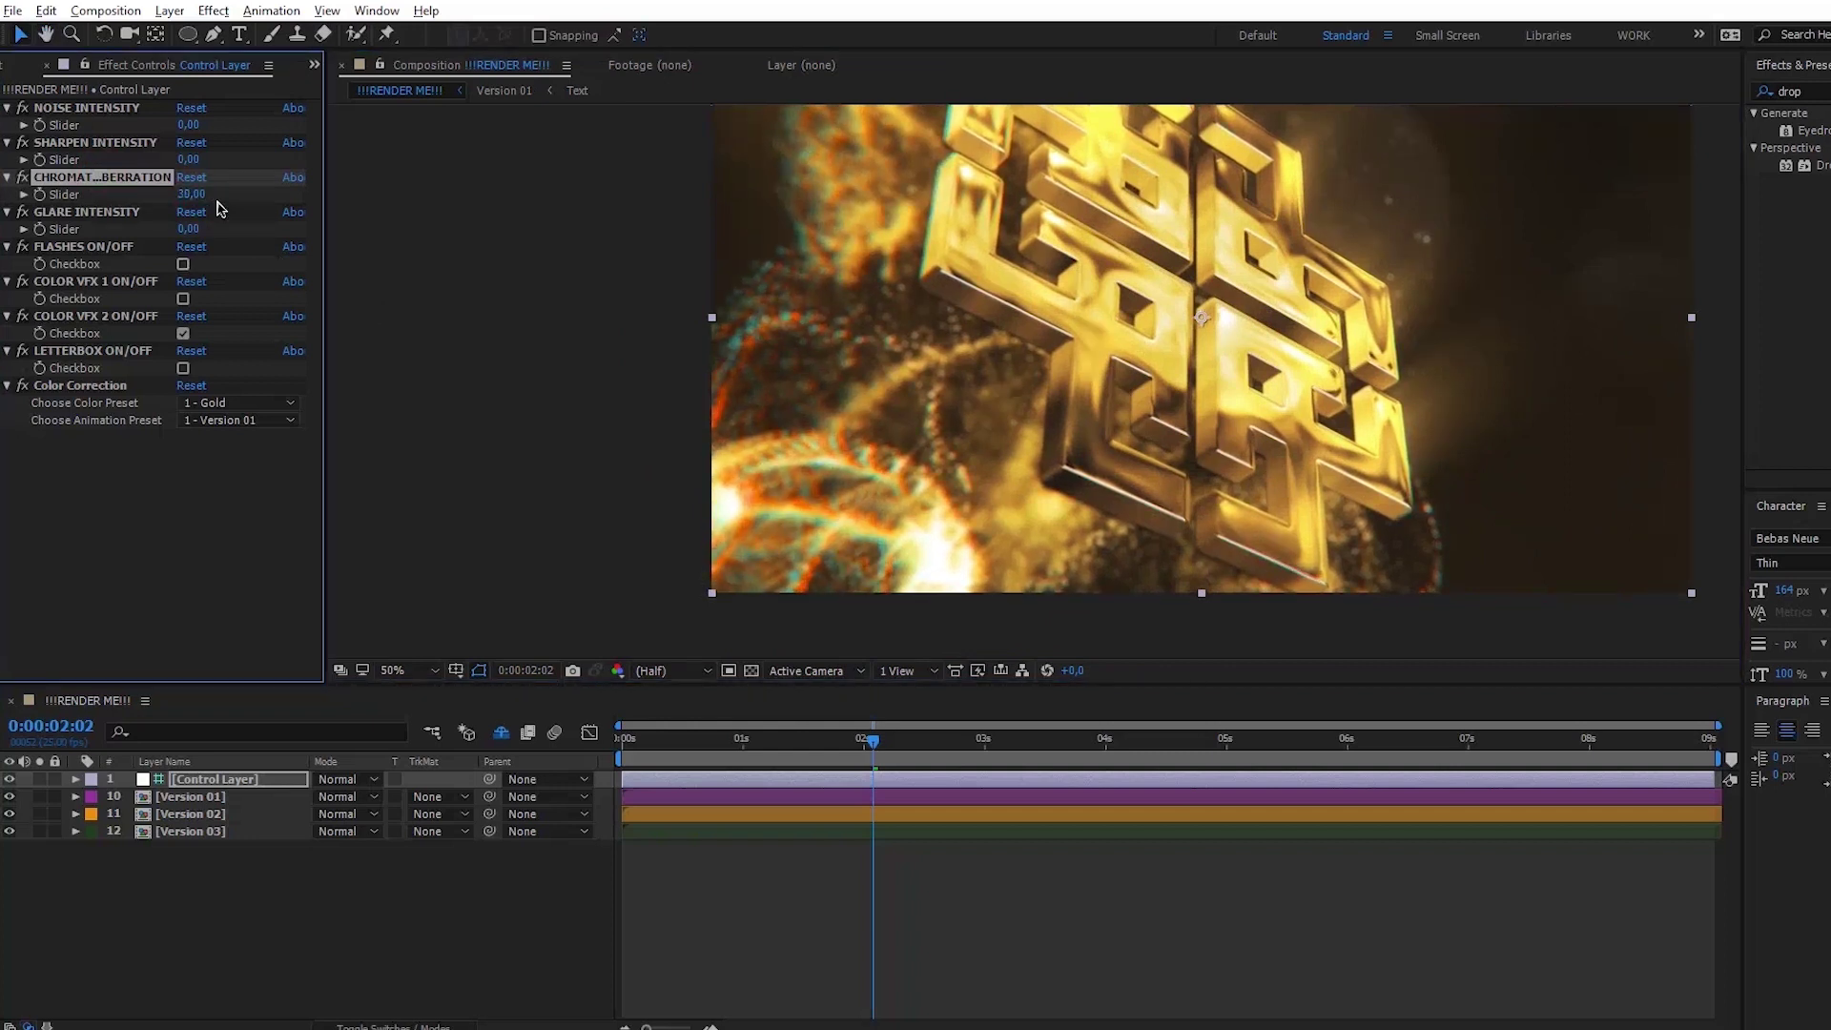
pyautogui.click(1142, 741)
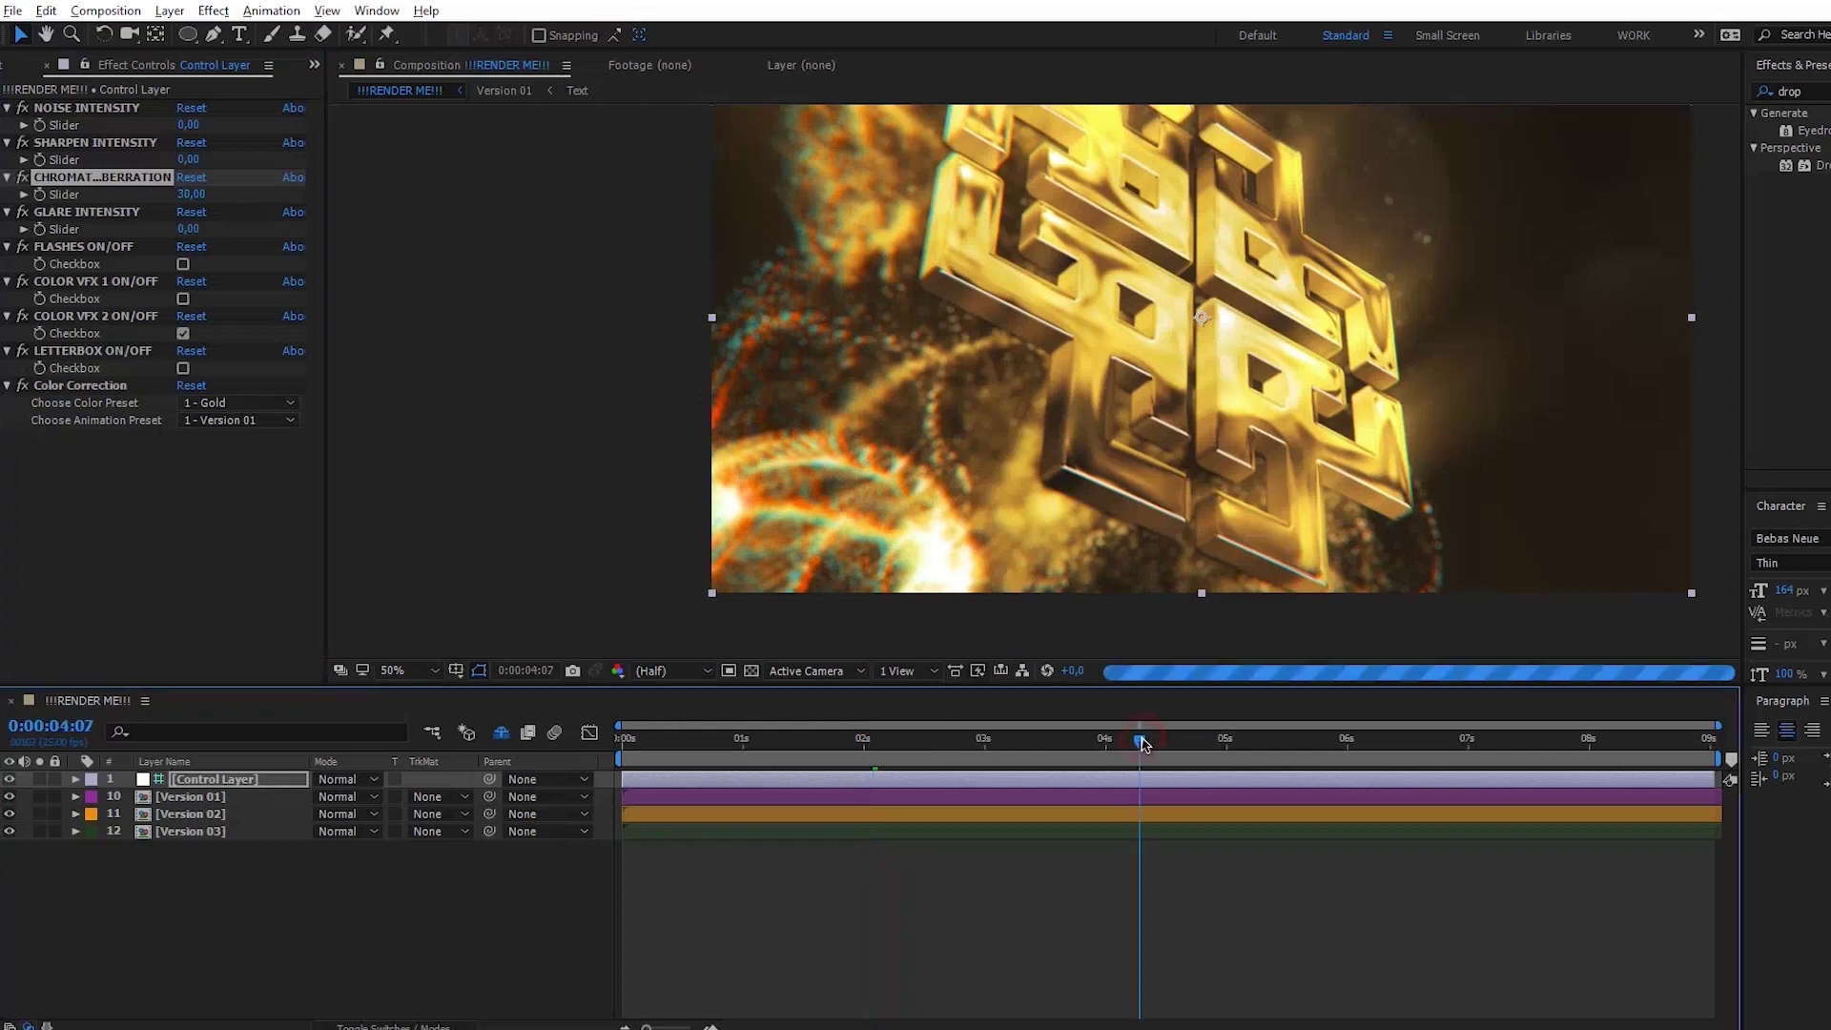
pyautogui.click(410, 671)
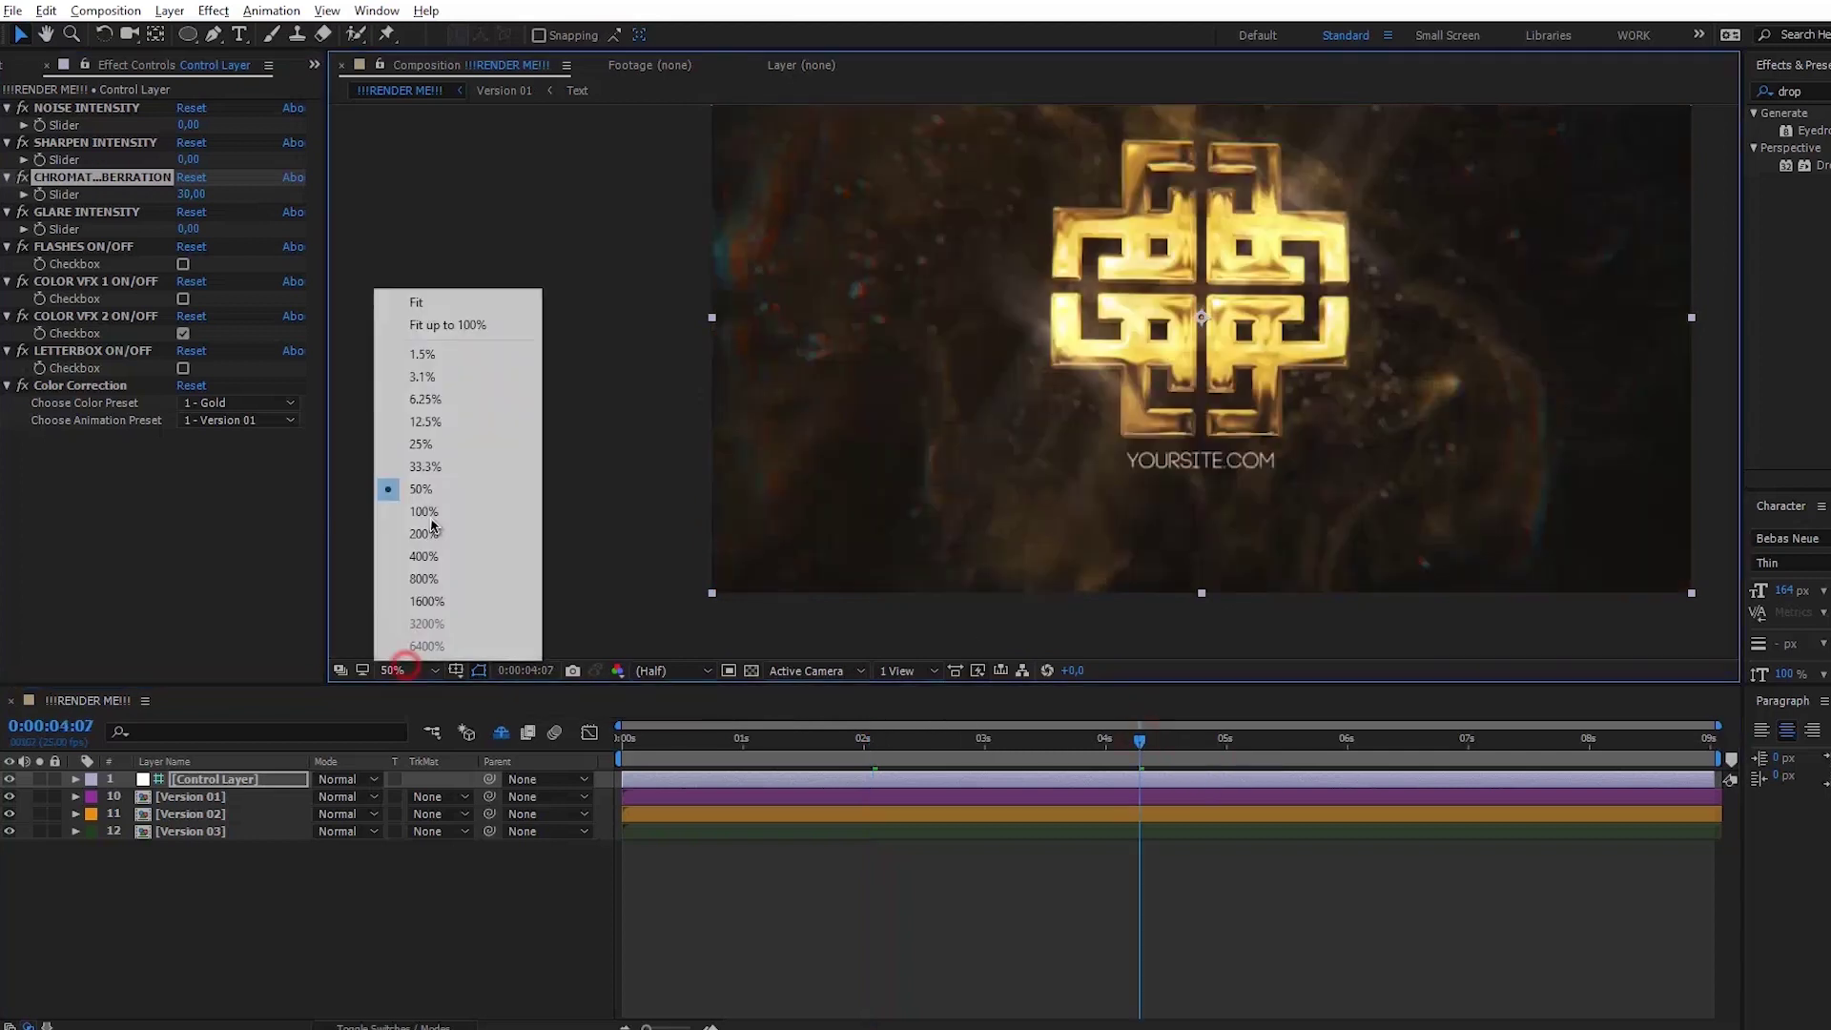
pyautogui.click(405, 299)
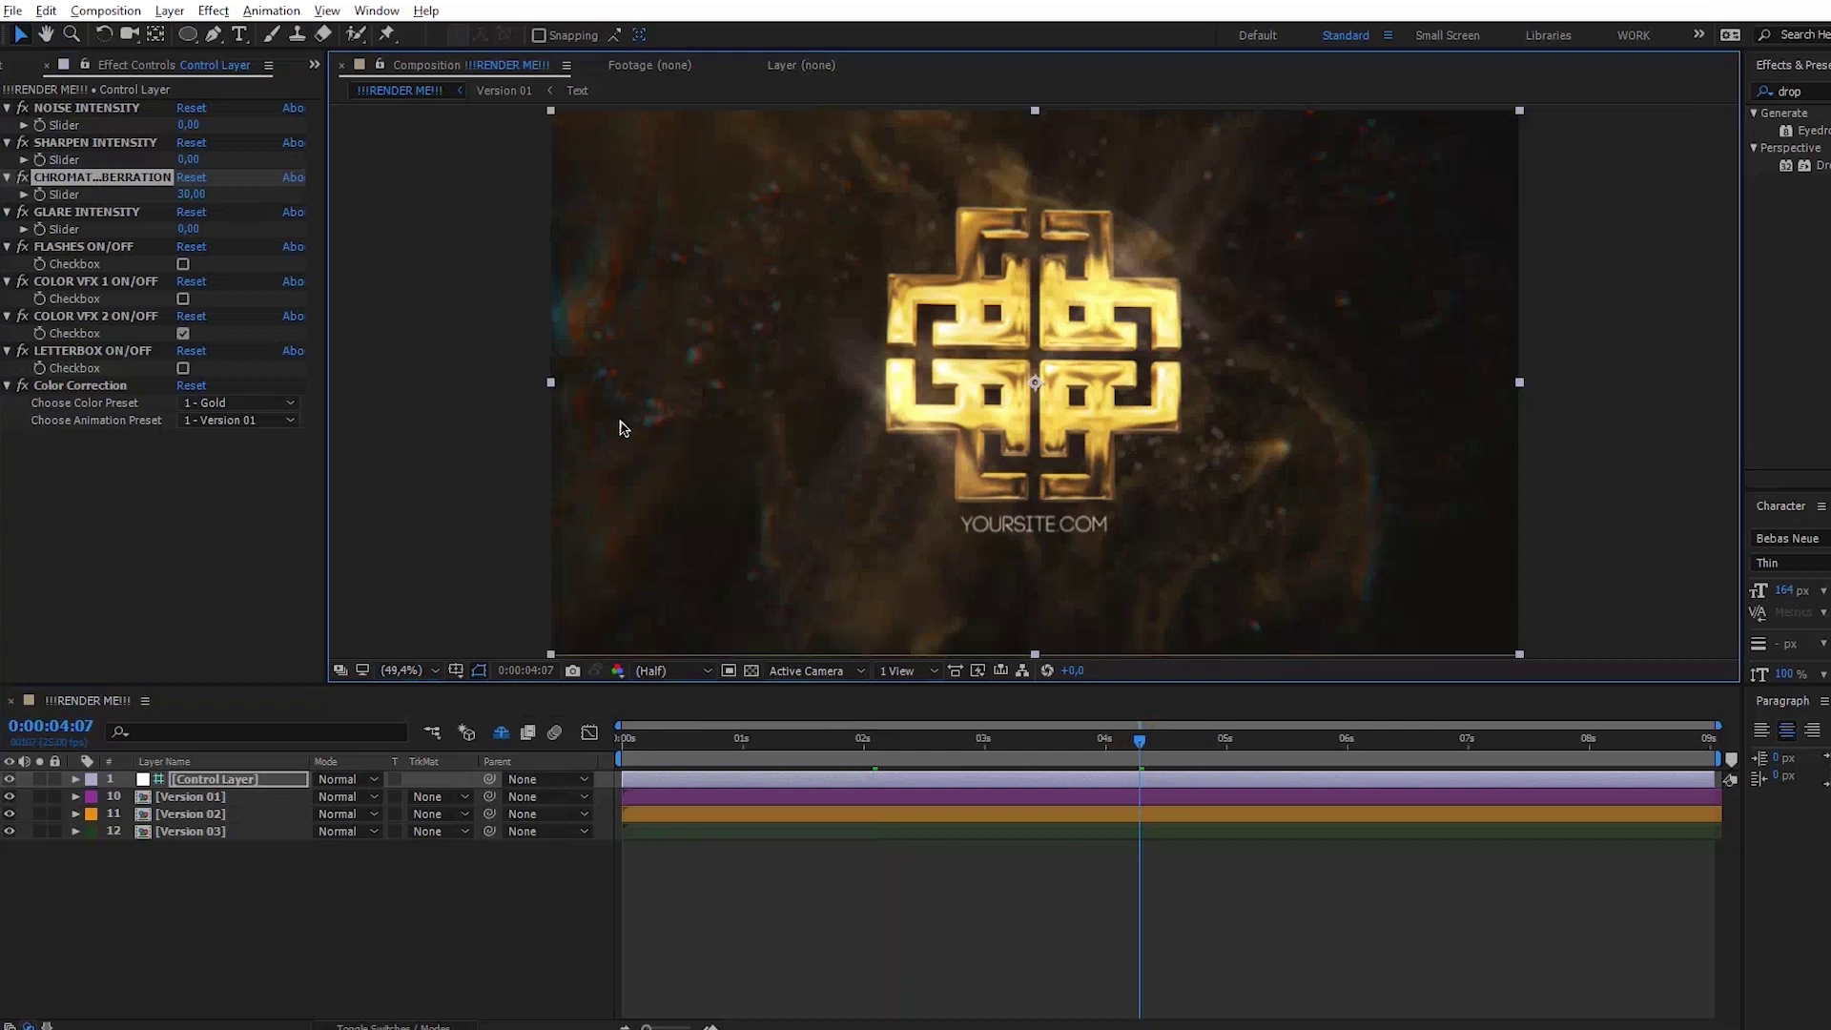
pyautogui.moveTo(188, 193); pyautogui.dragTo(203, 195)
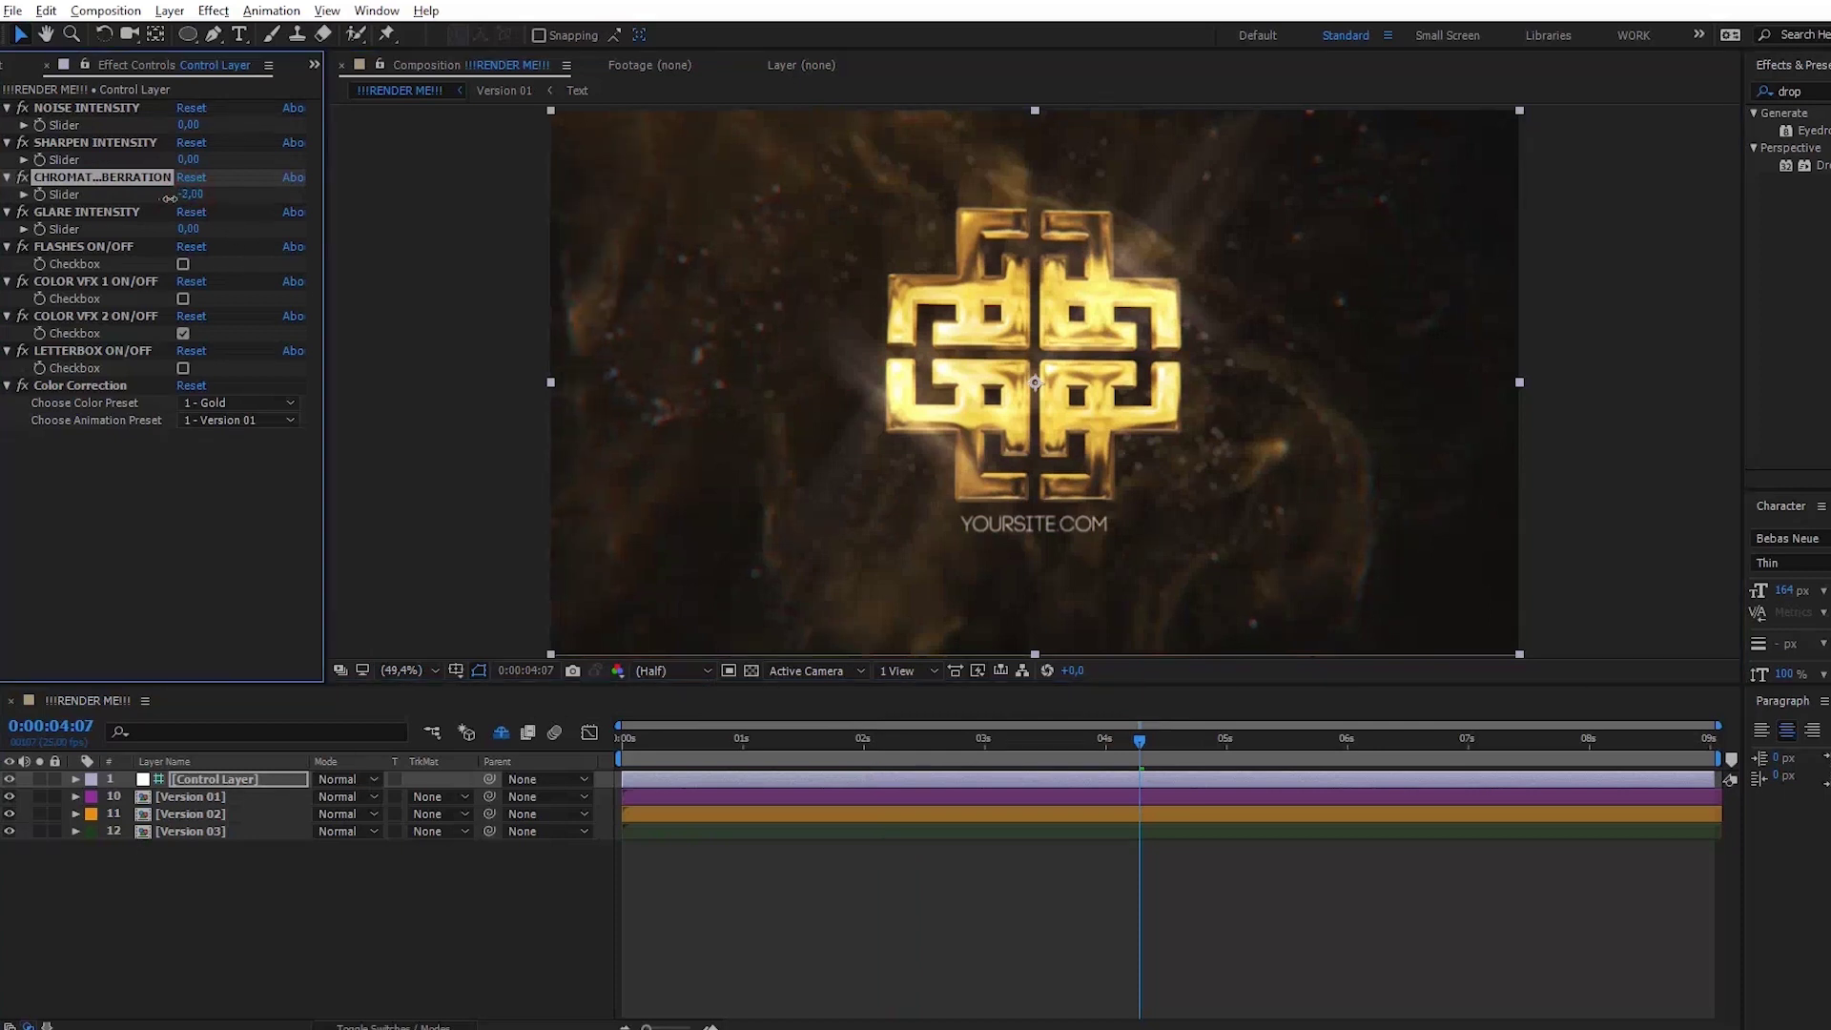
# - Raise Glare Intensity to 37, turn Flashes on, then lower the chromatic aberration
pyautogui.click(100, 227)
pyautogui.moveTo(205, 230); pyautogui.dragTo(220, 241)
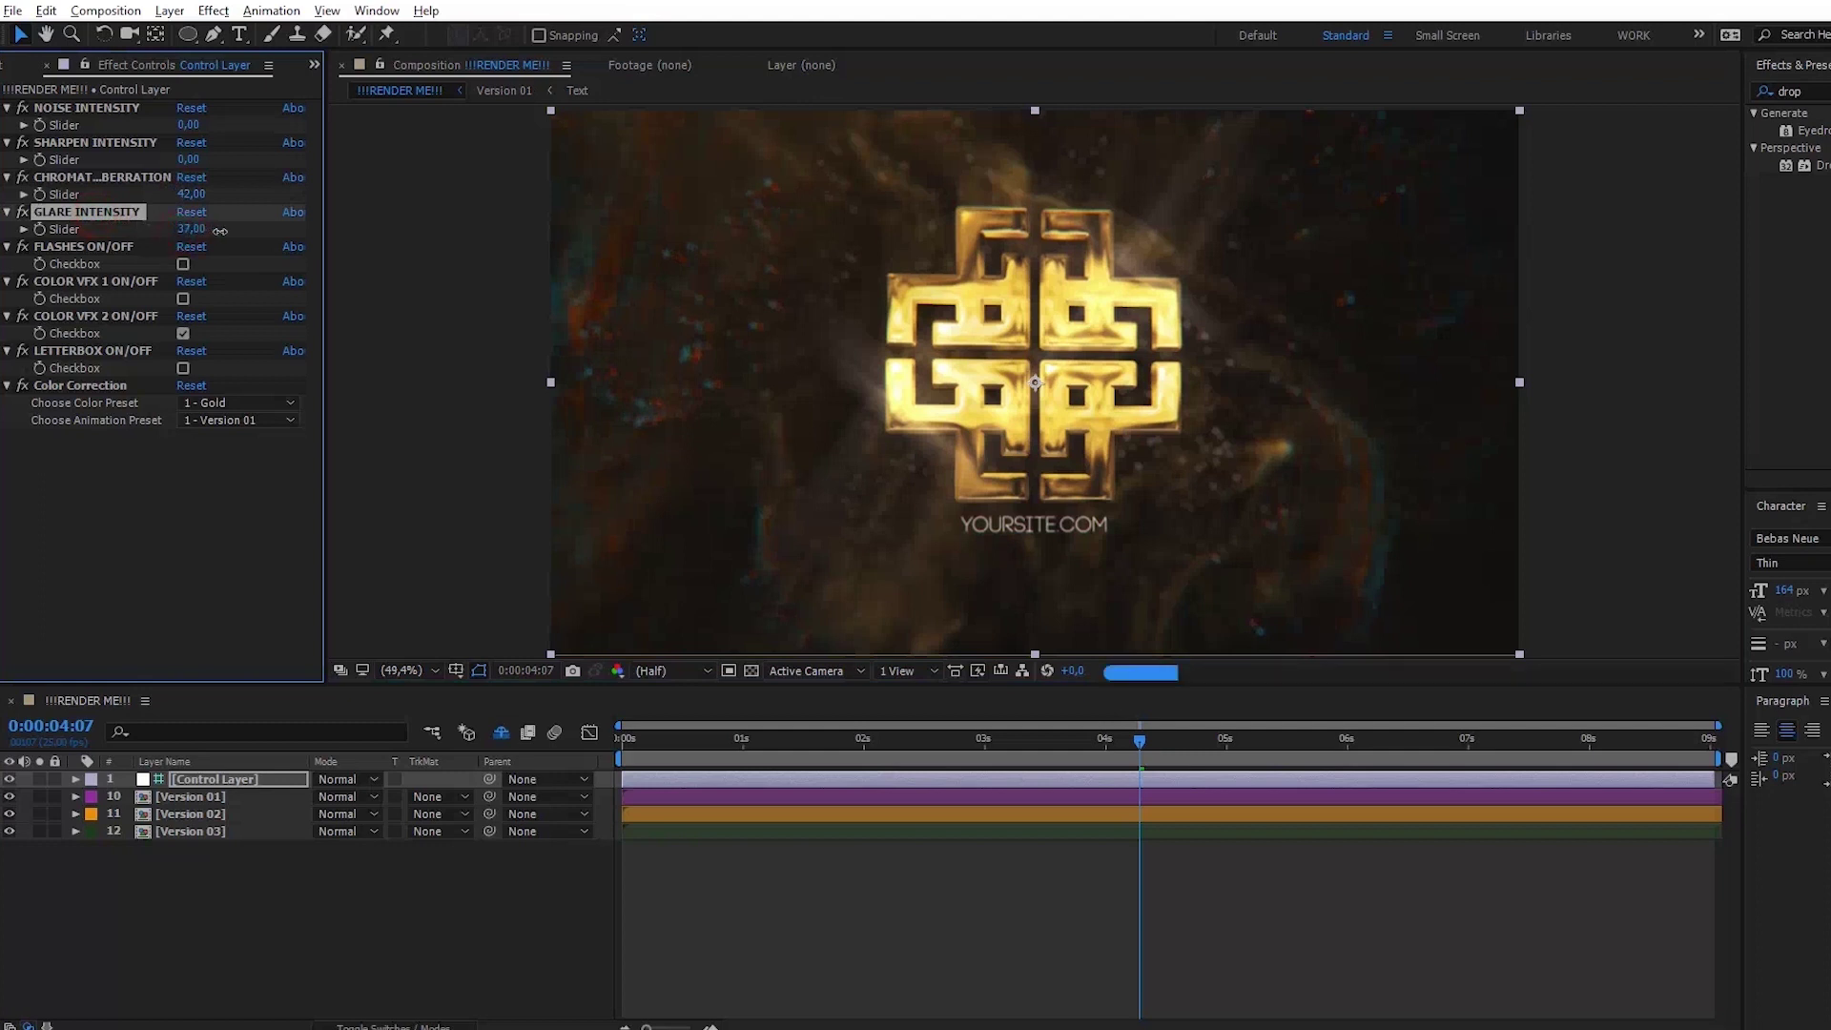
pyautogui.click(82, 244)
pyautogui.click(183, 265)
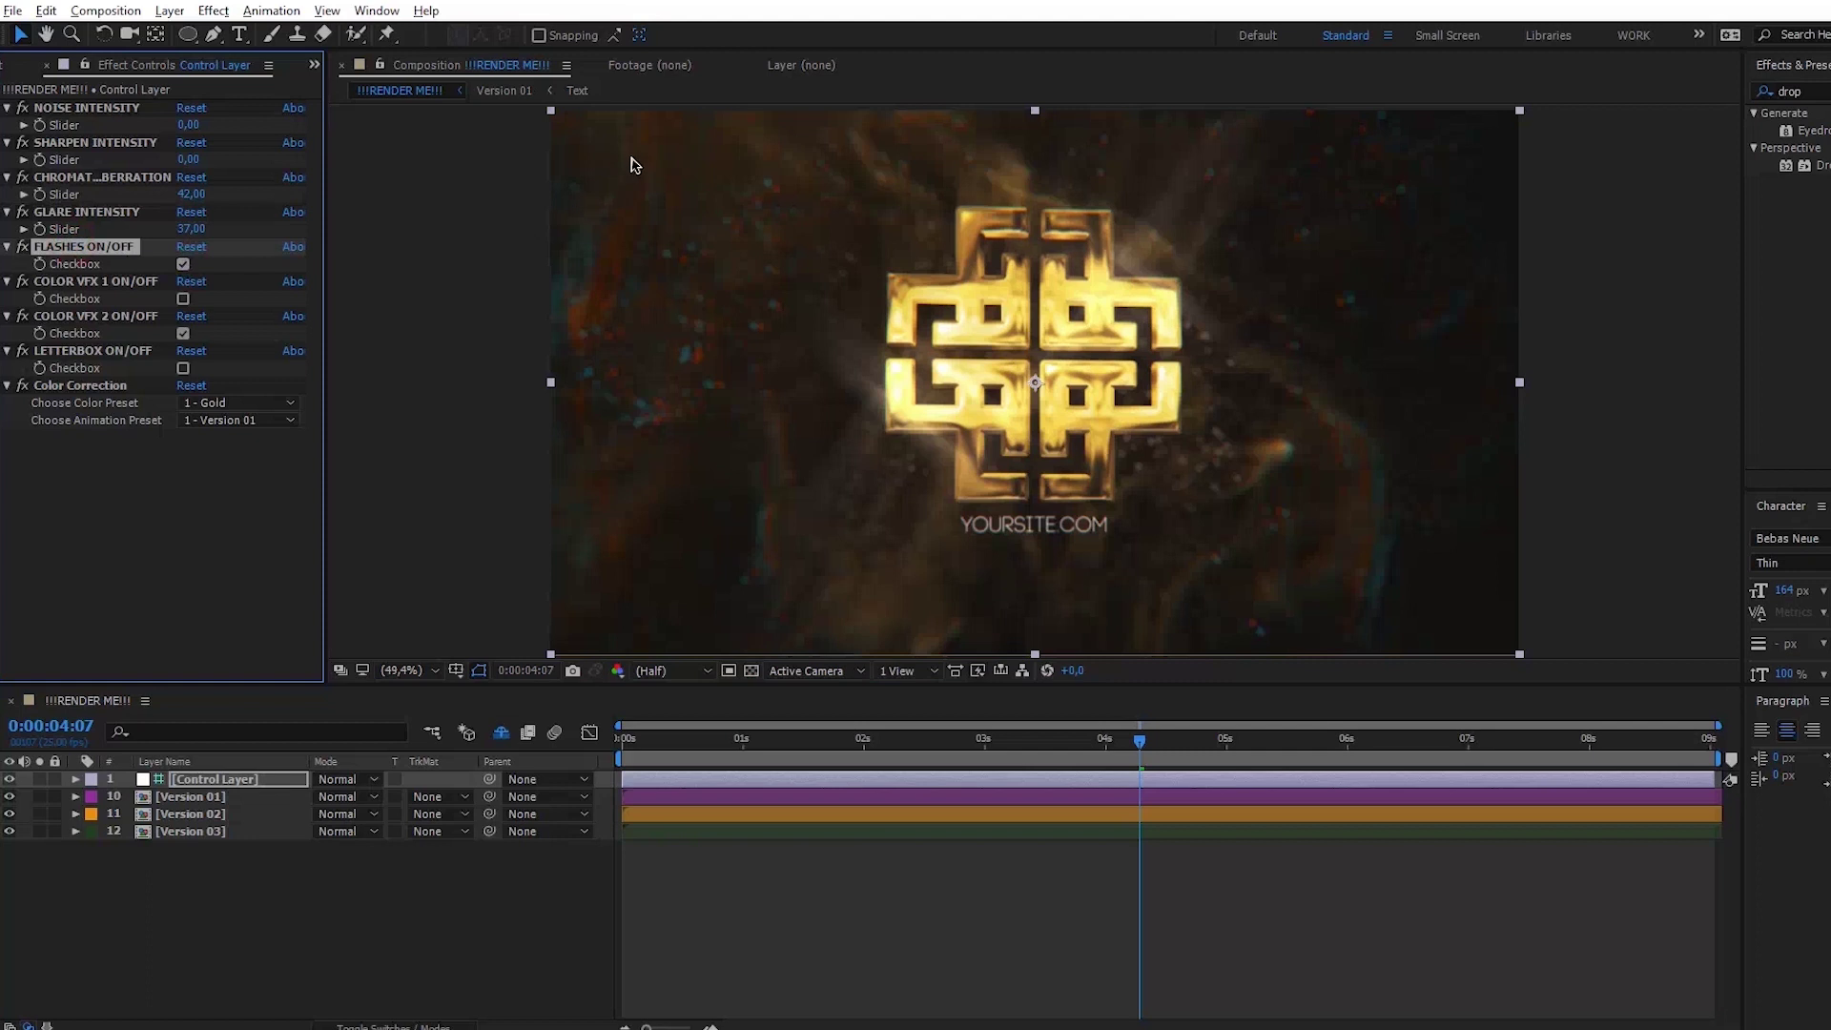
pyautogui.click(922, 742)
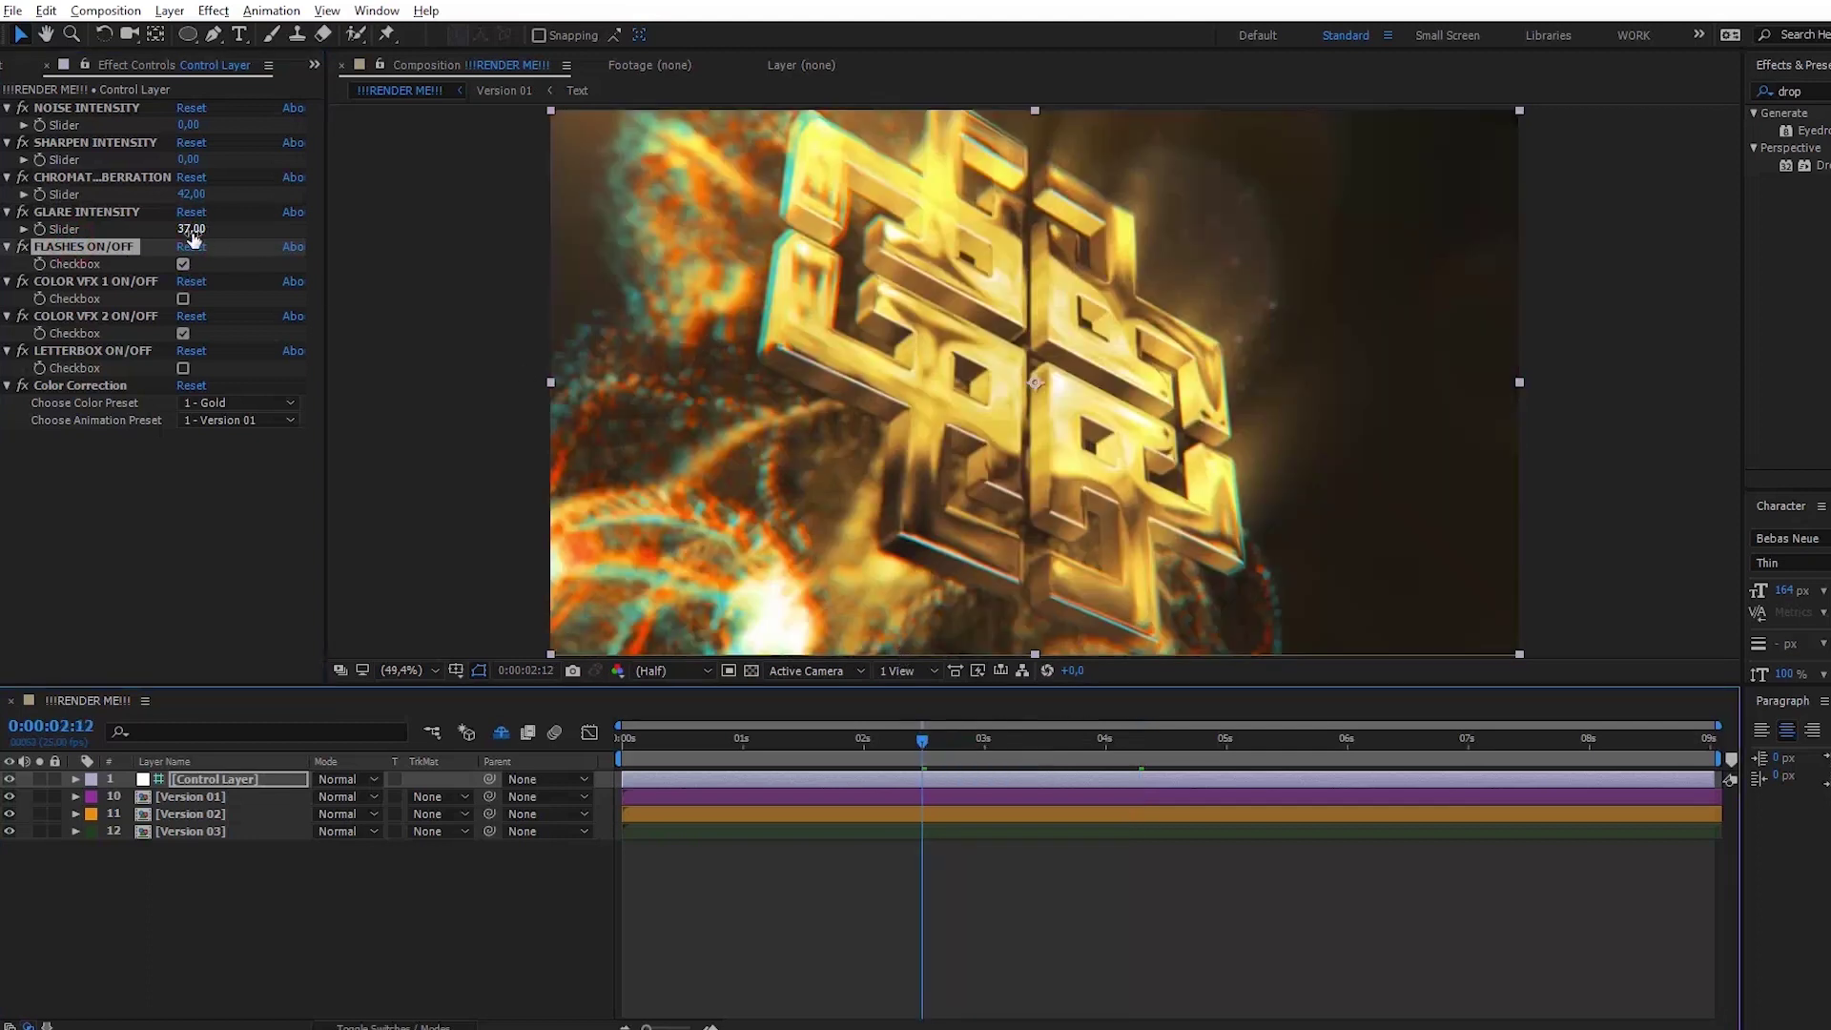
pyautogui.moveTo(190, 193); pyautogui.dragTo(162, 196)
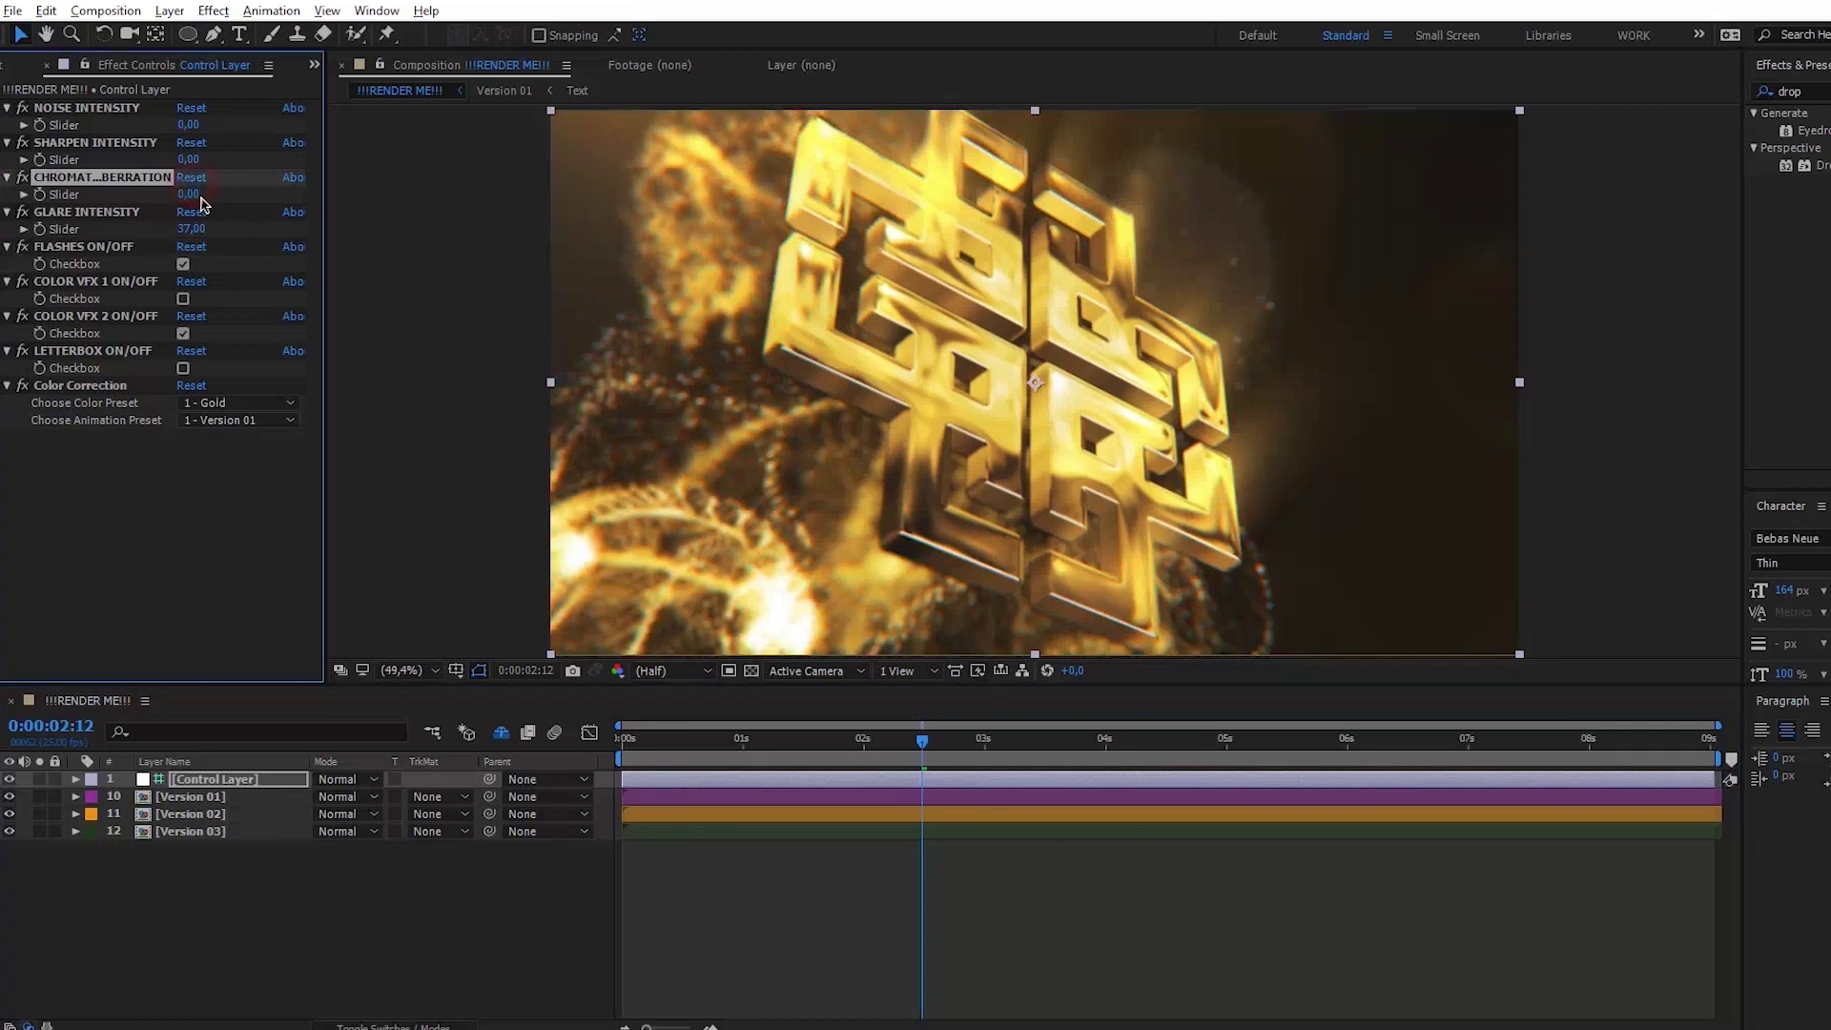
# - Keep Flashes on, switch Color VFX 1 off and Color VFX 2 on, and enable Letterbox
pyautogui.click(183, 266)
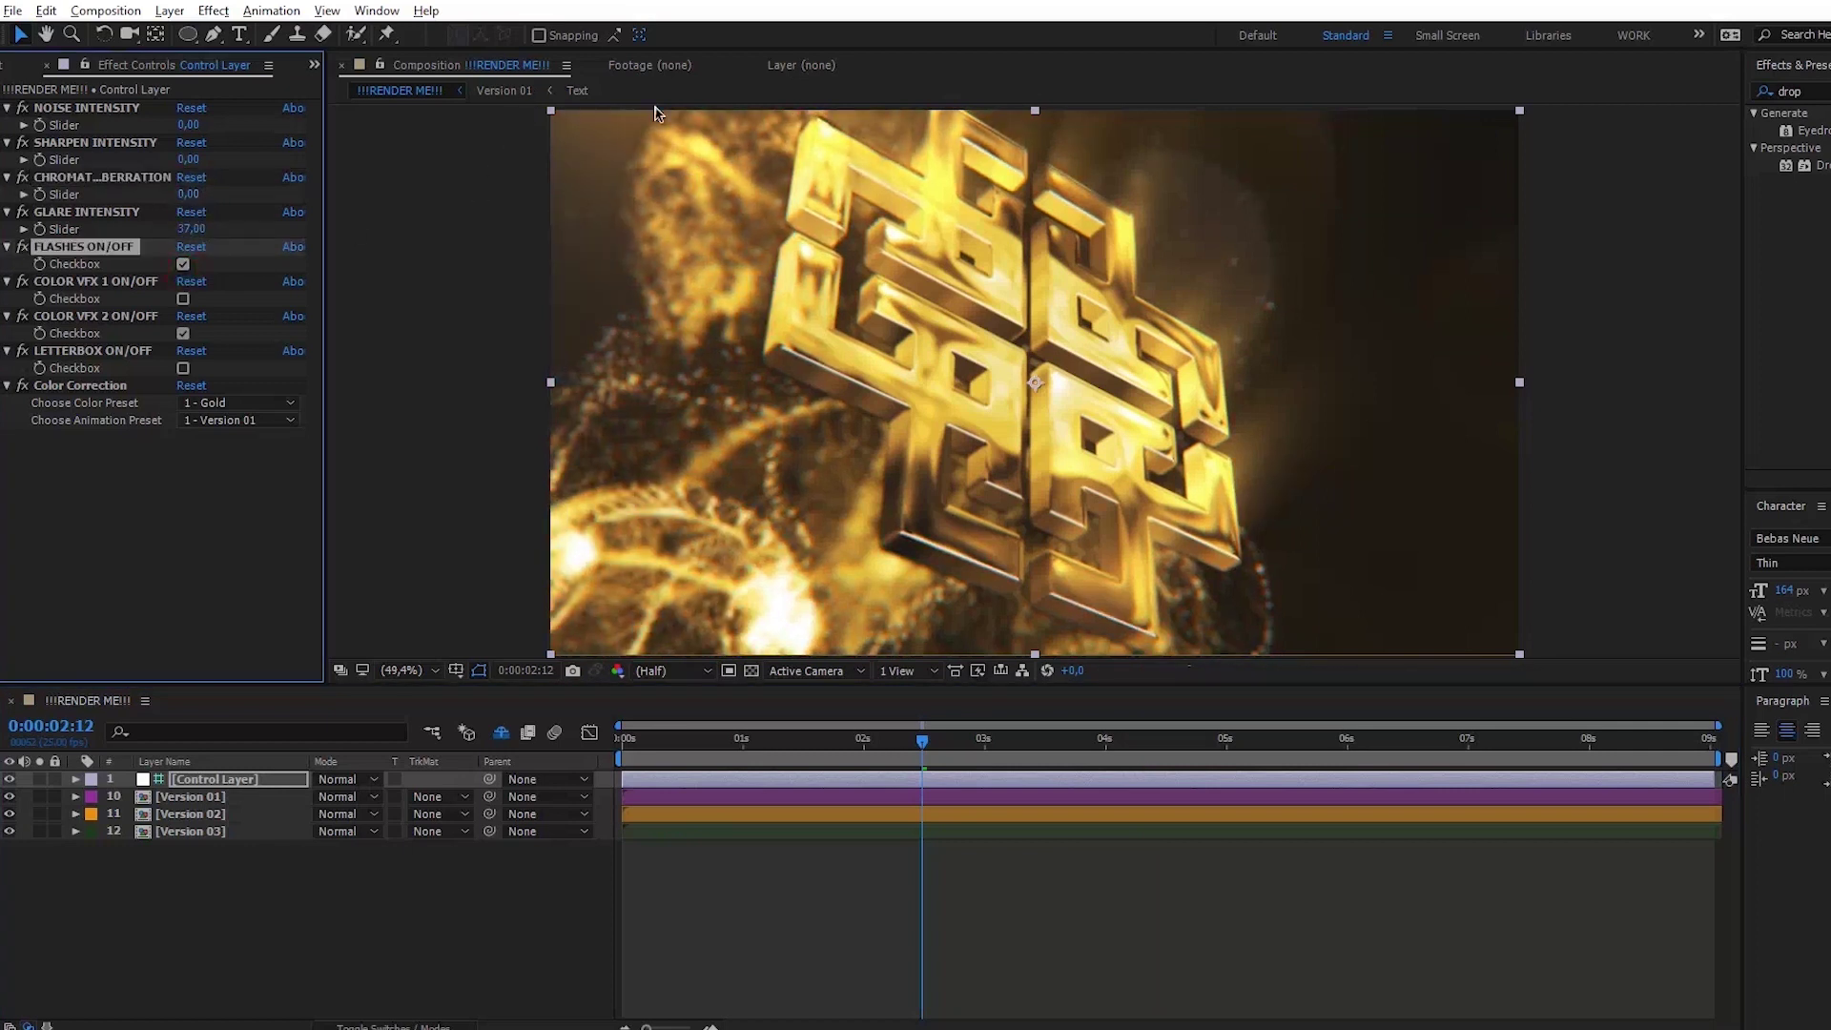
pyautogui.click(93, 283)
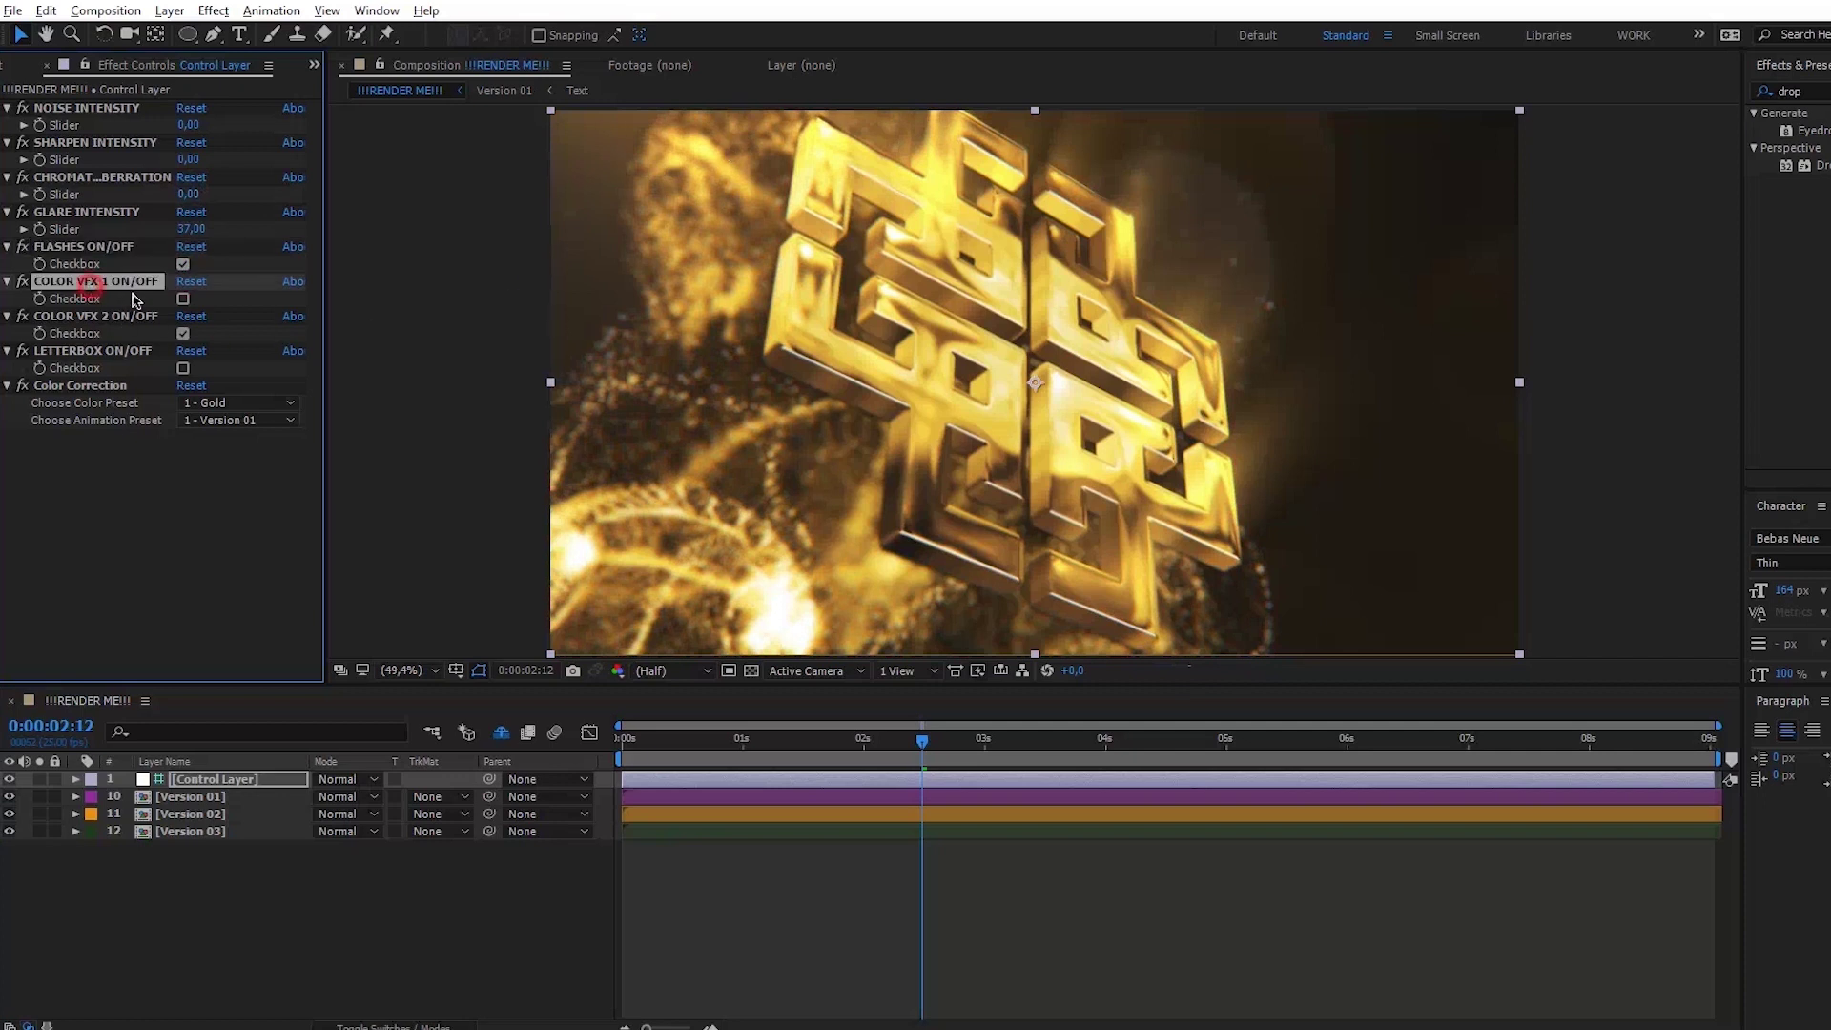
pyautogui.click(184, 299)
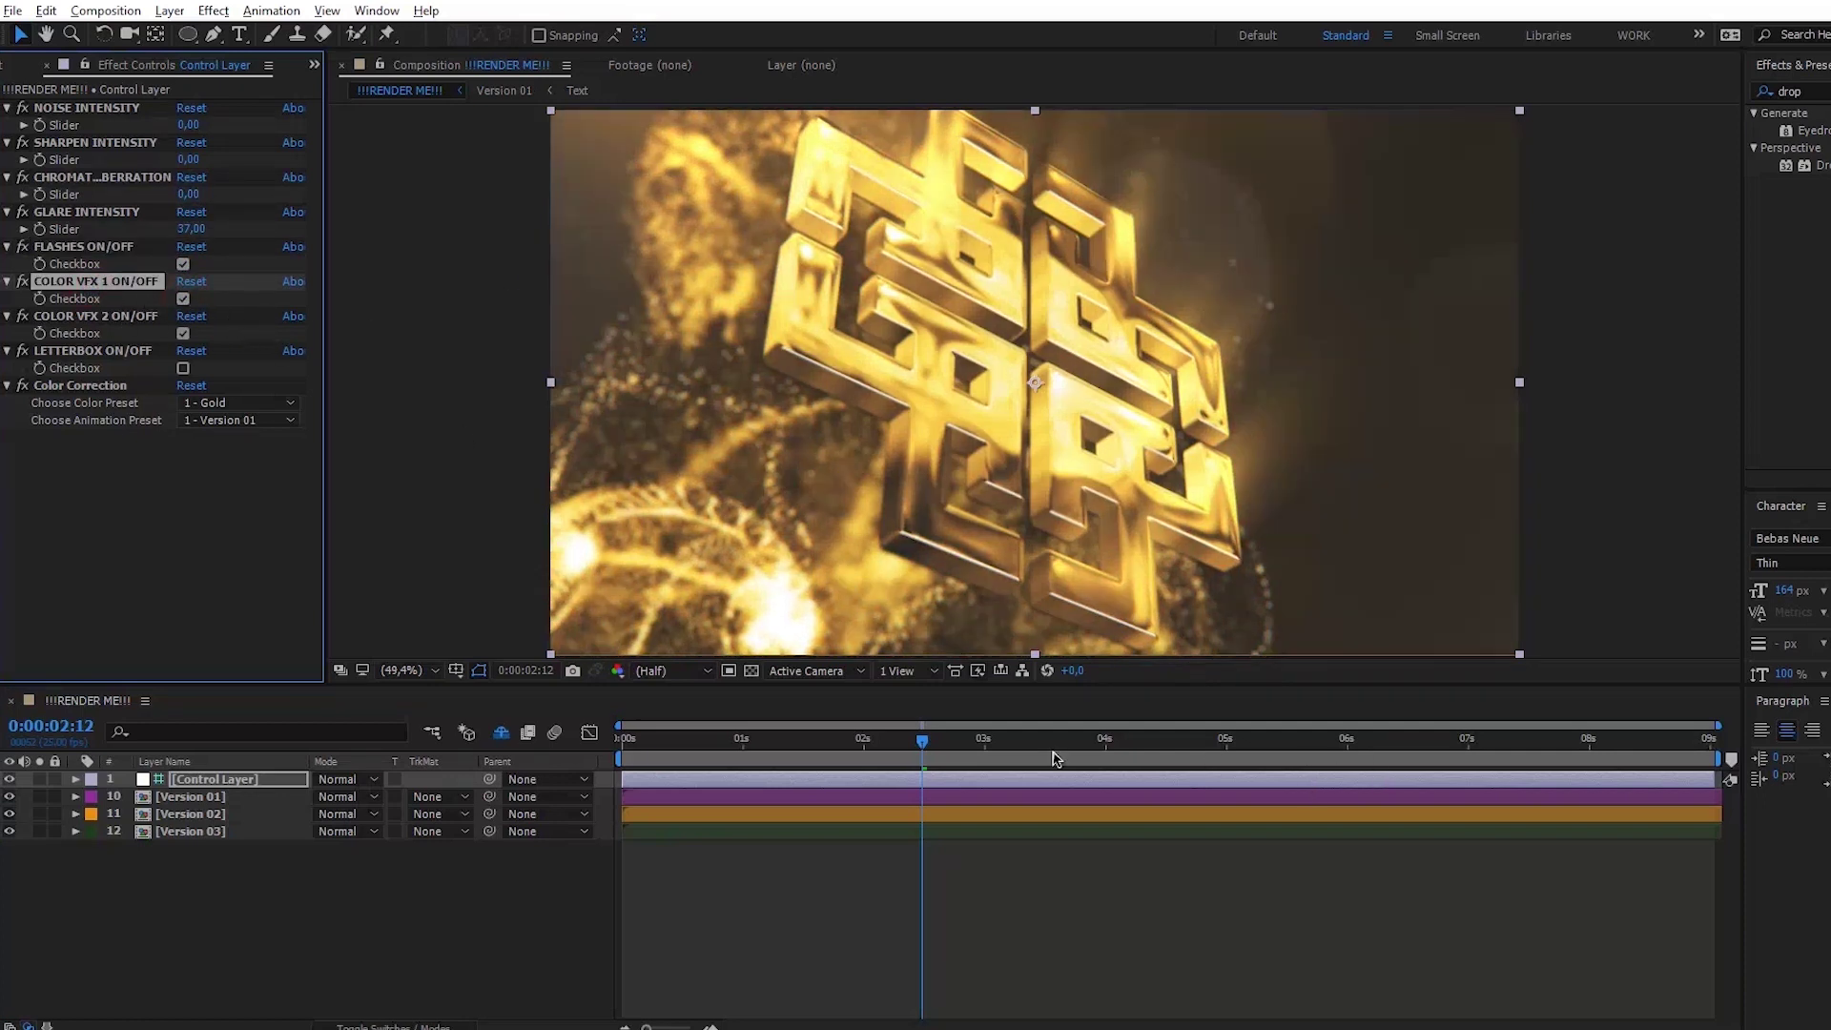
pyautogui.click(809, 746)
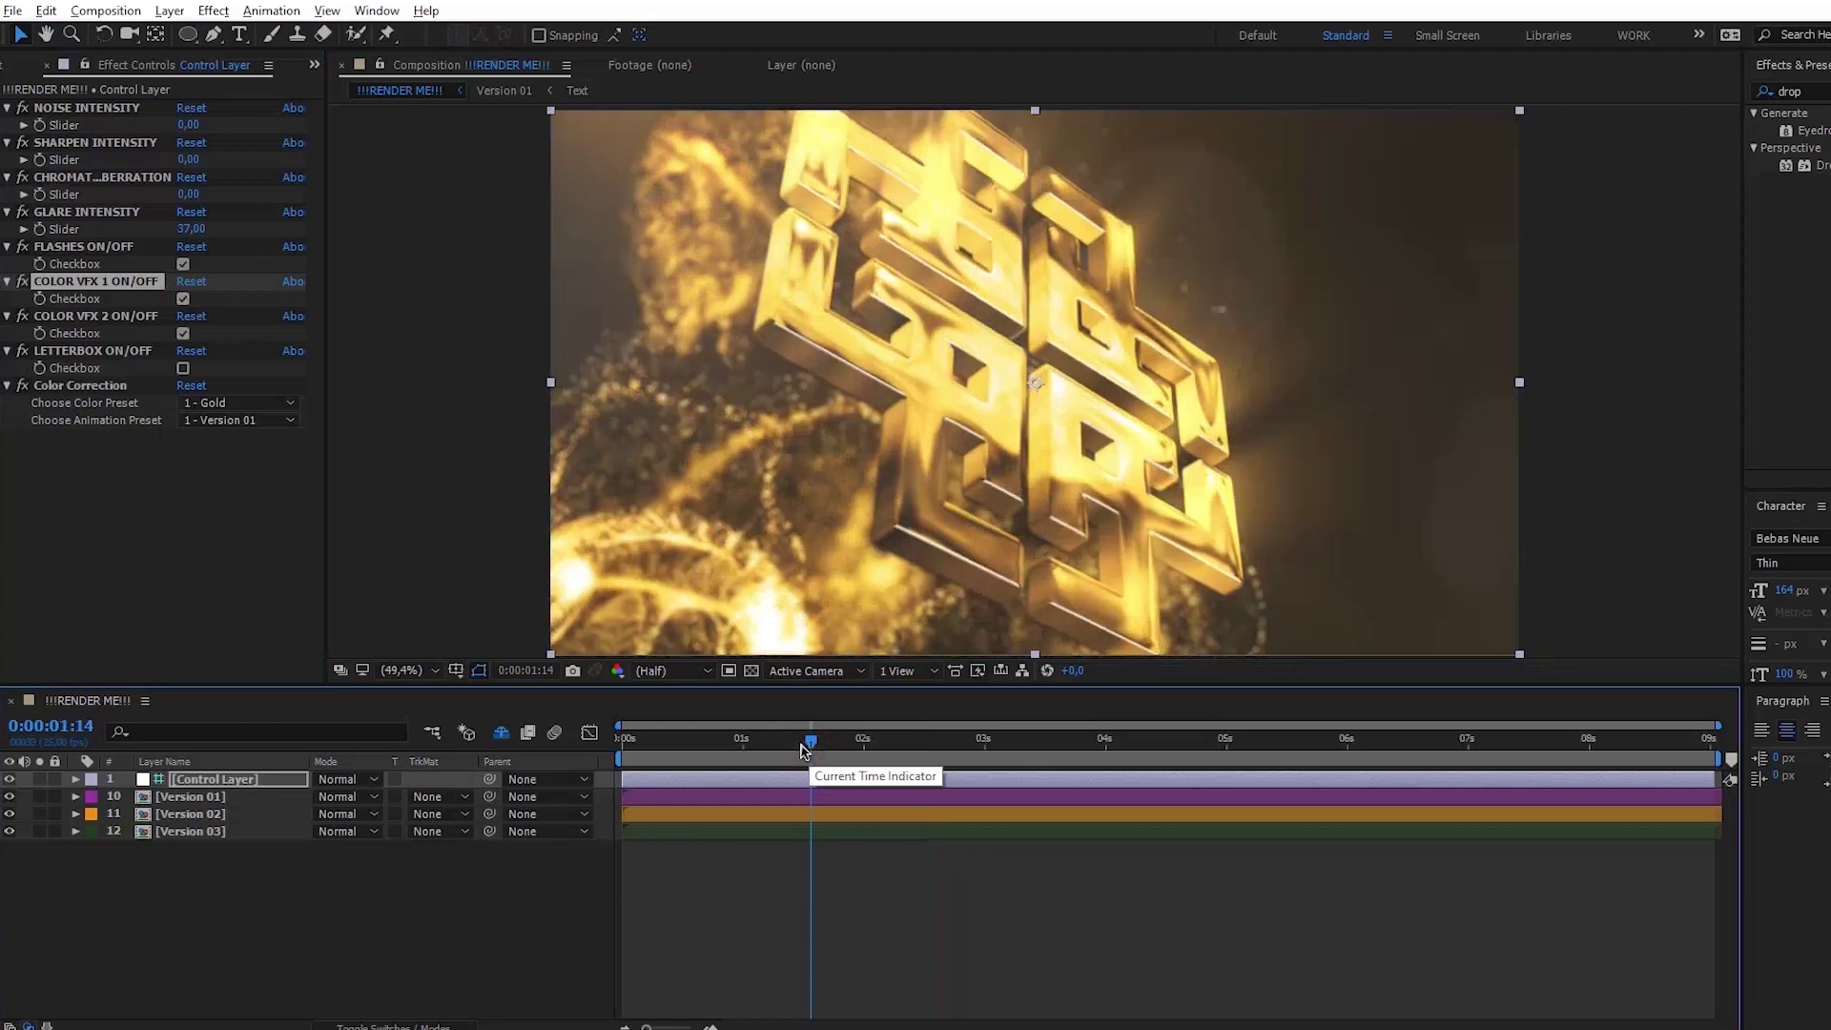
pyautogui.click(183, 333)
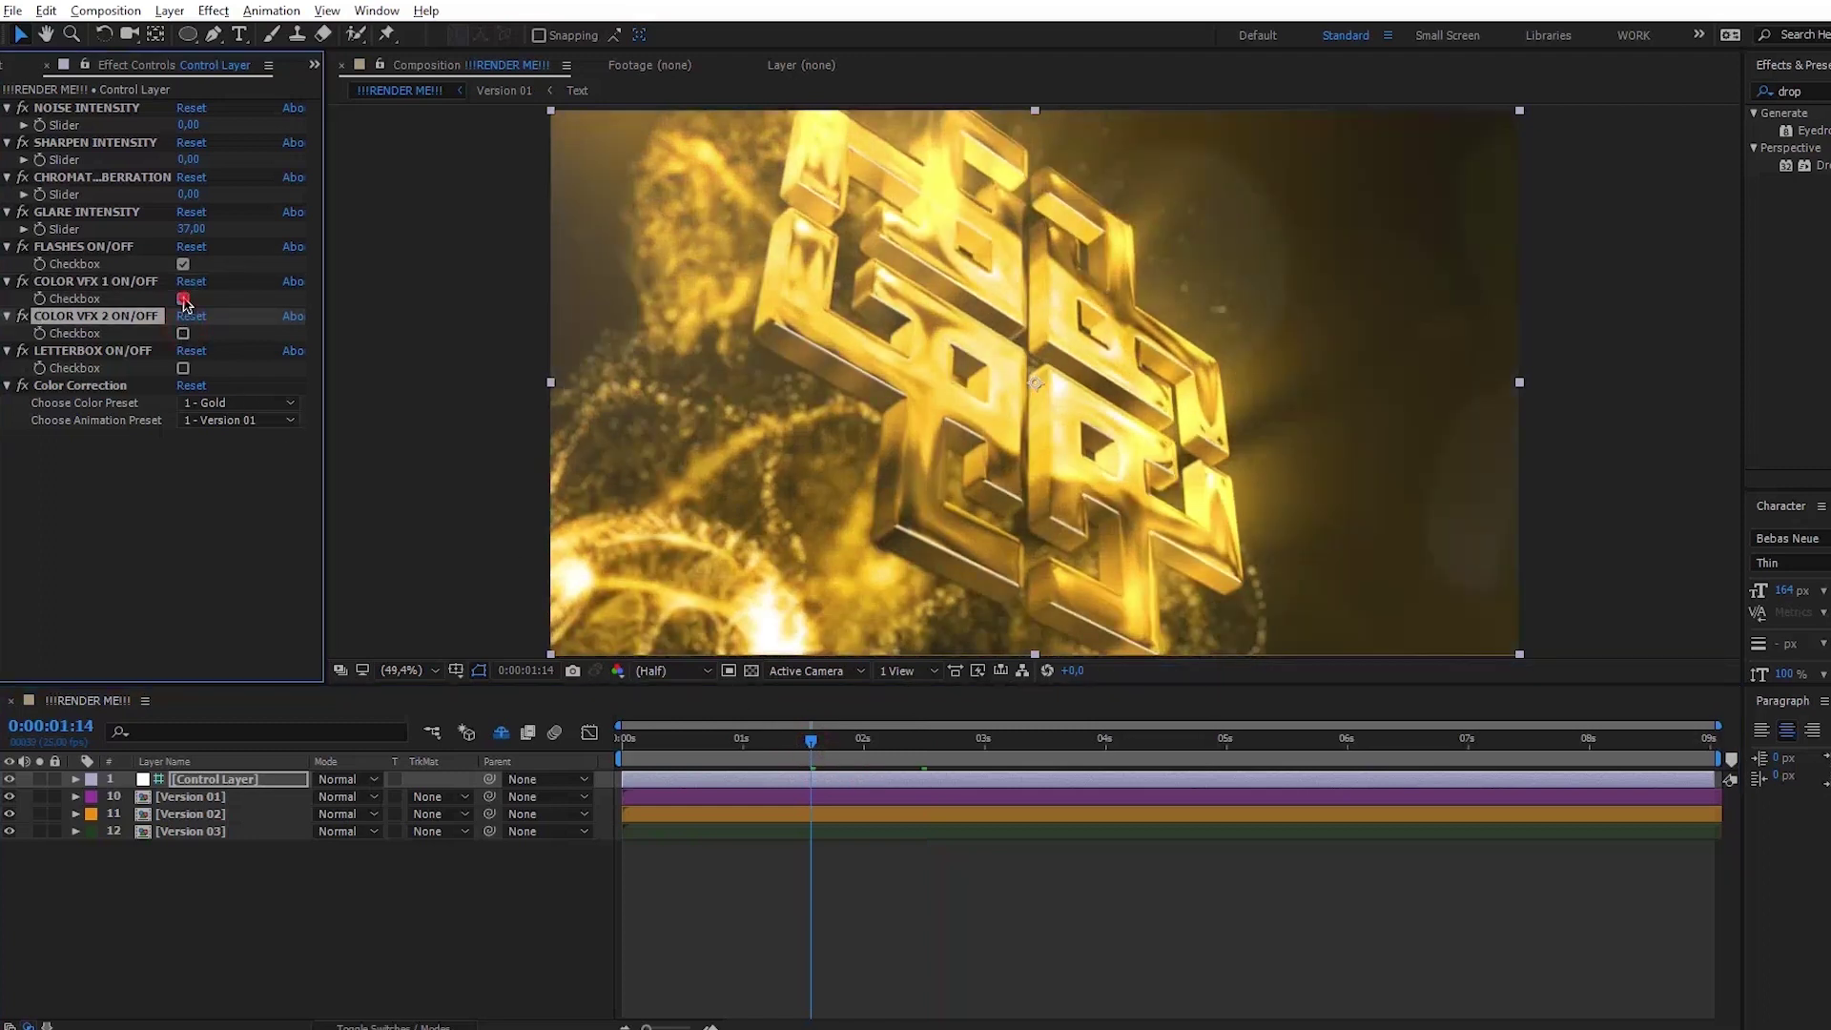
pyautogui.click(183, 298)
pyautogui.click(183, 334)
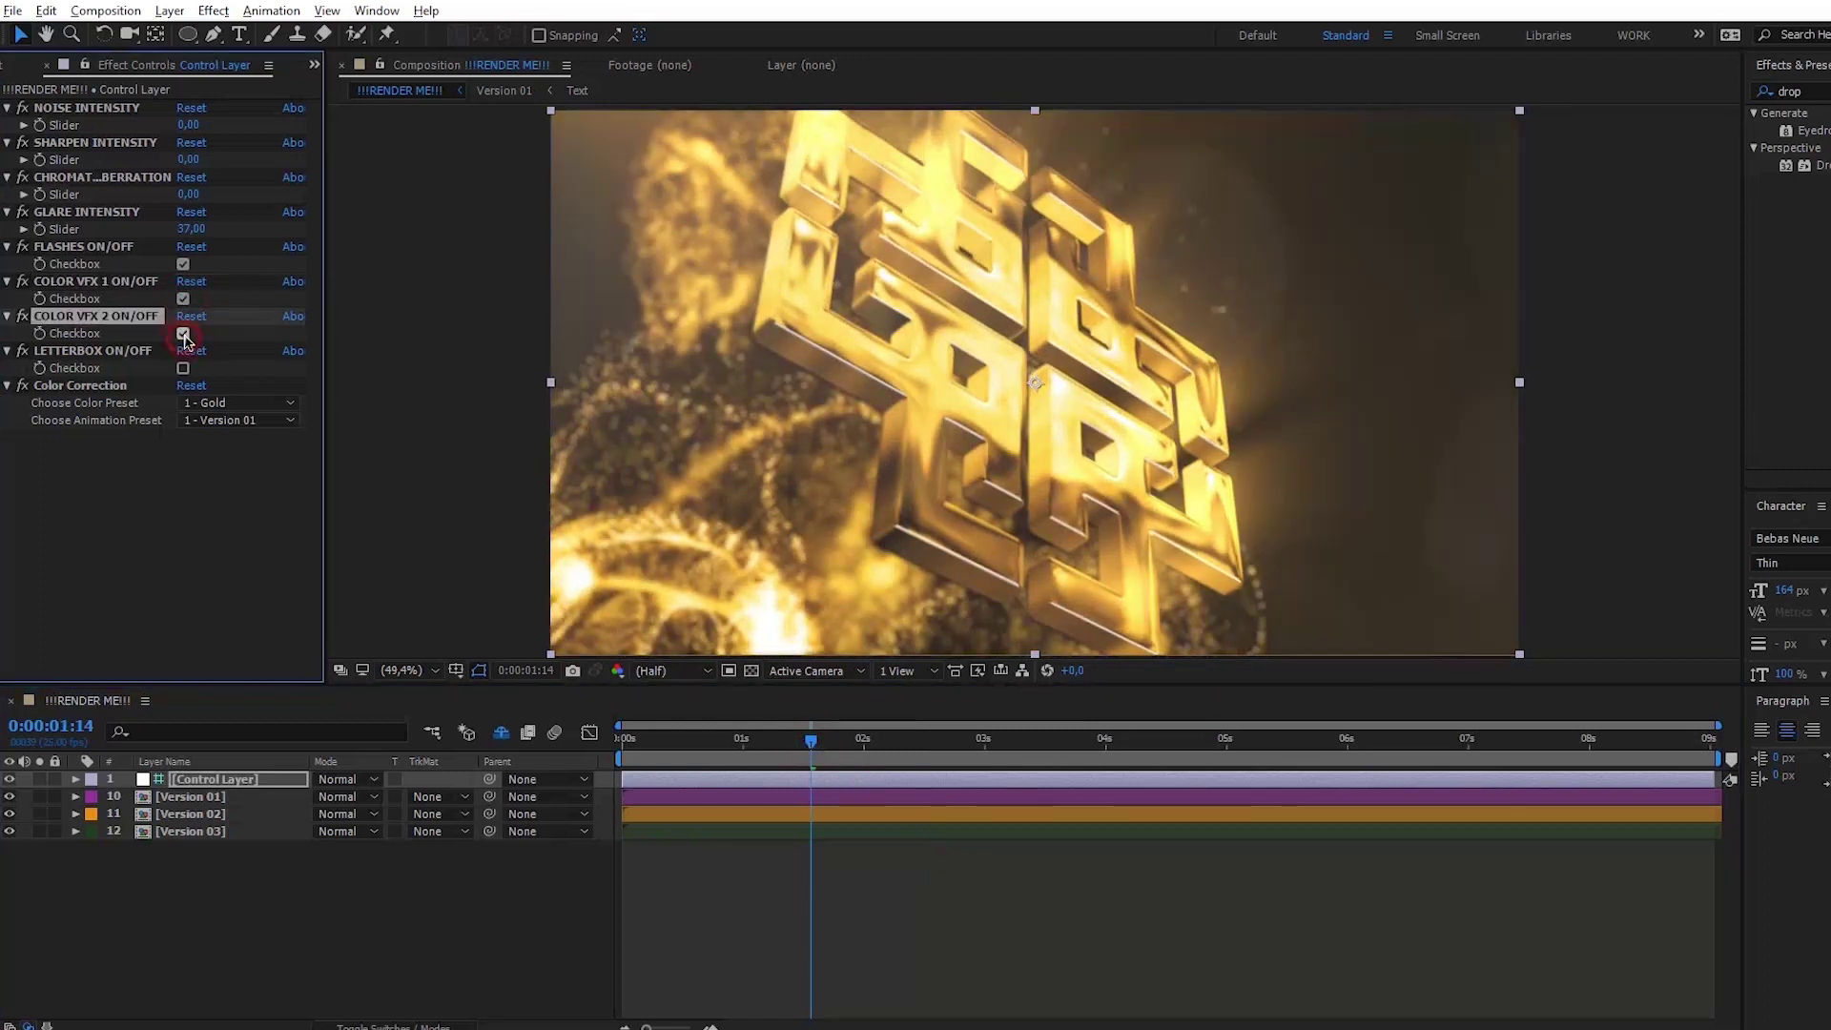
pyautogui.click(183, 299)
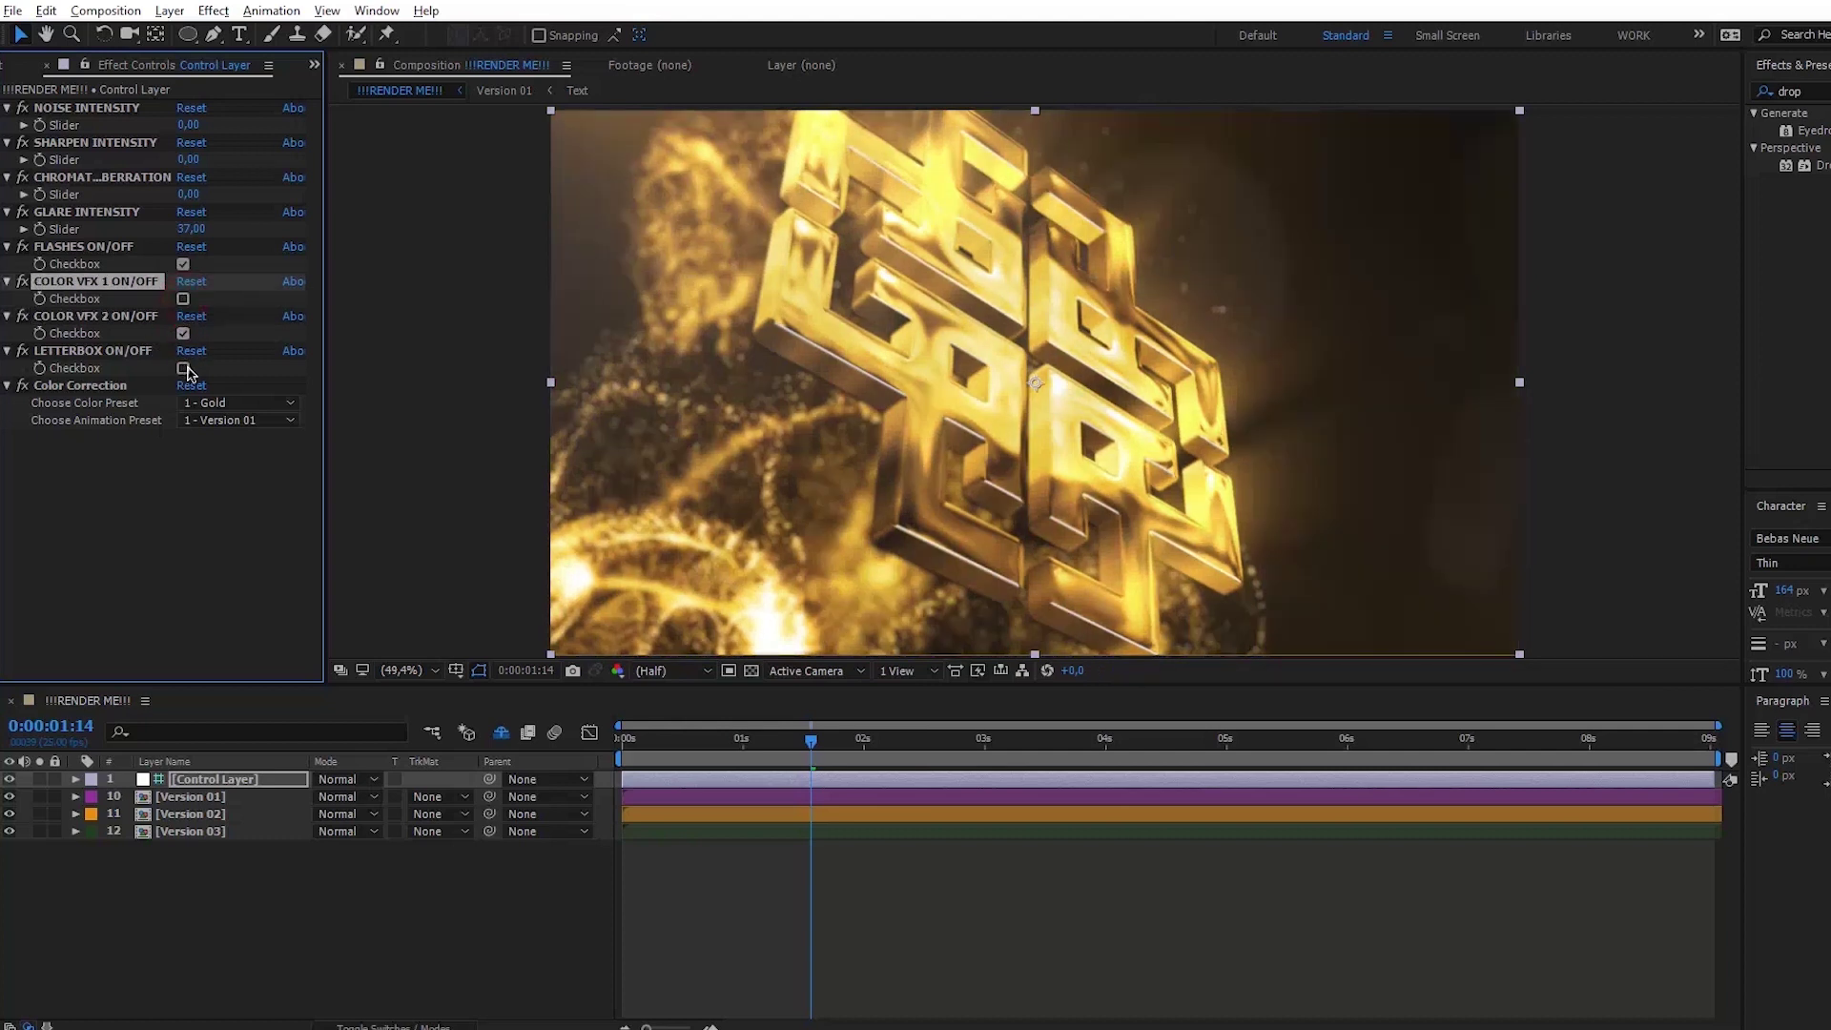
pyautogui.click(183, 368)
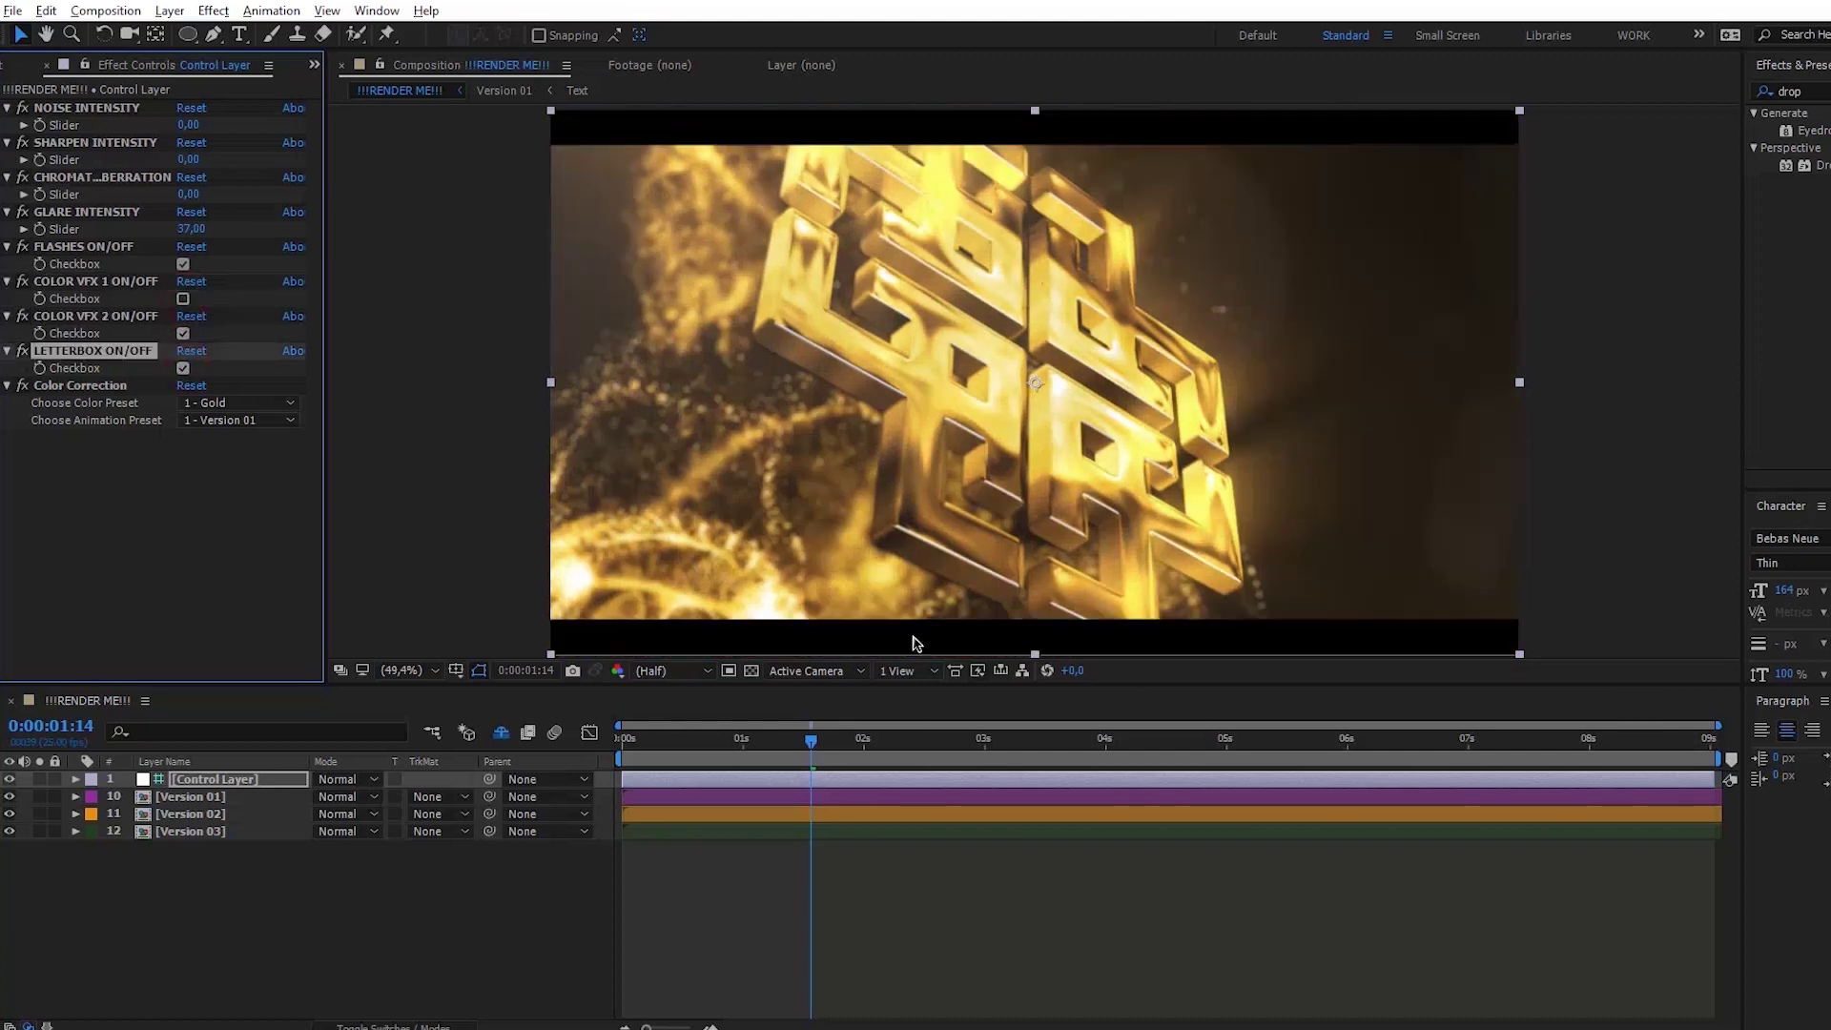
pyautogui.click(968, 743)
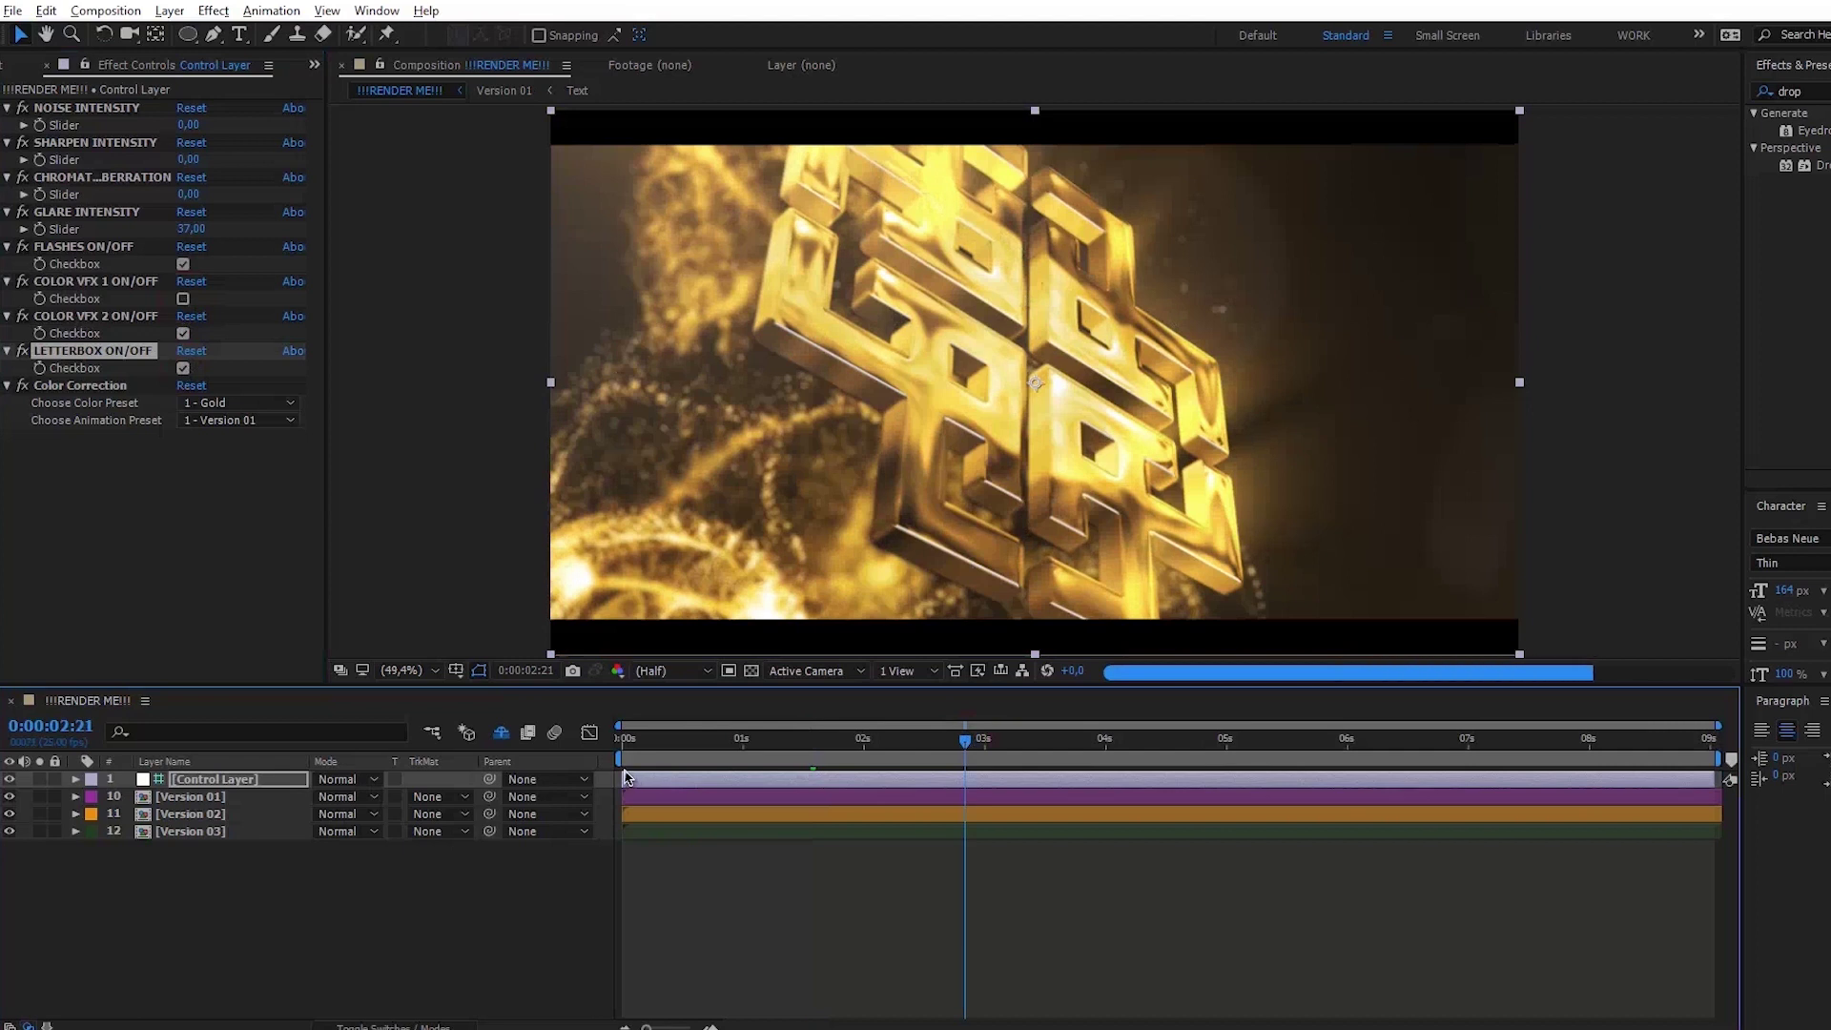
pyautogui.click(25, 65)
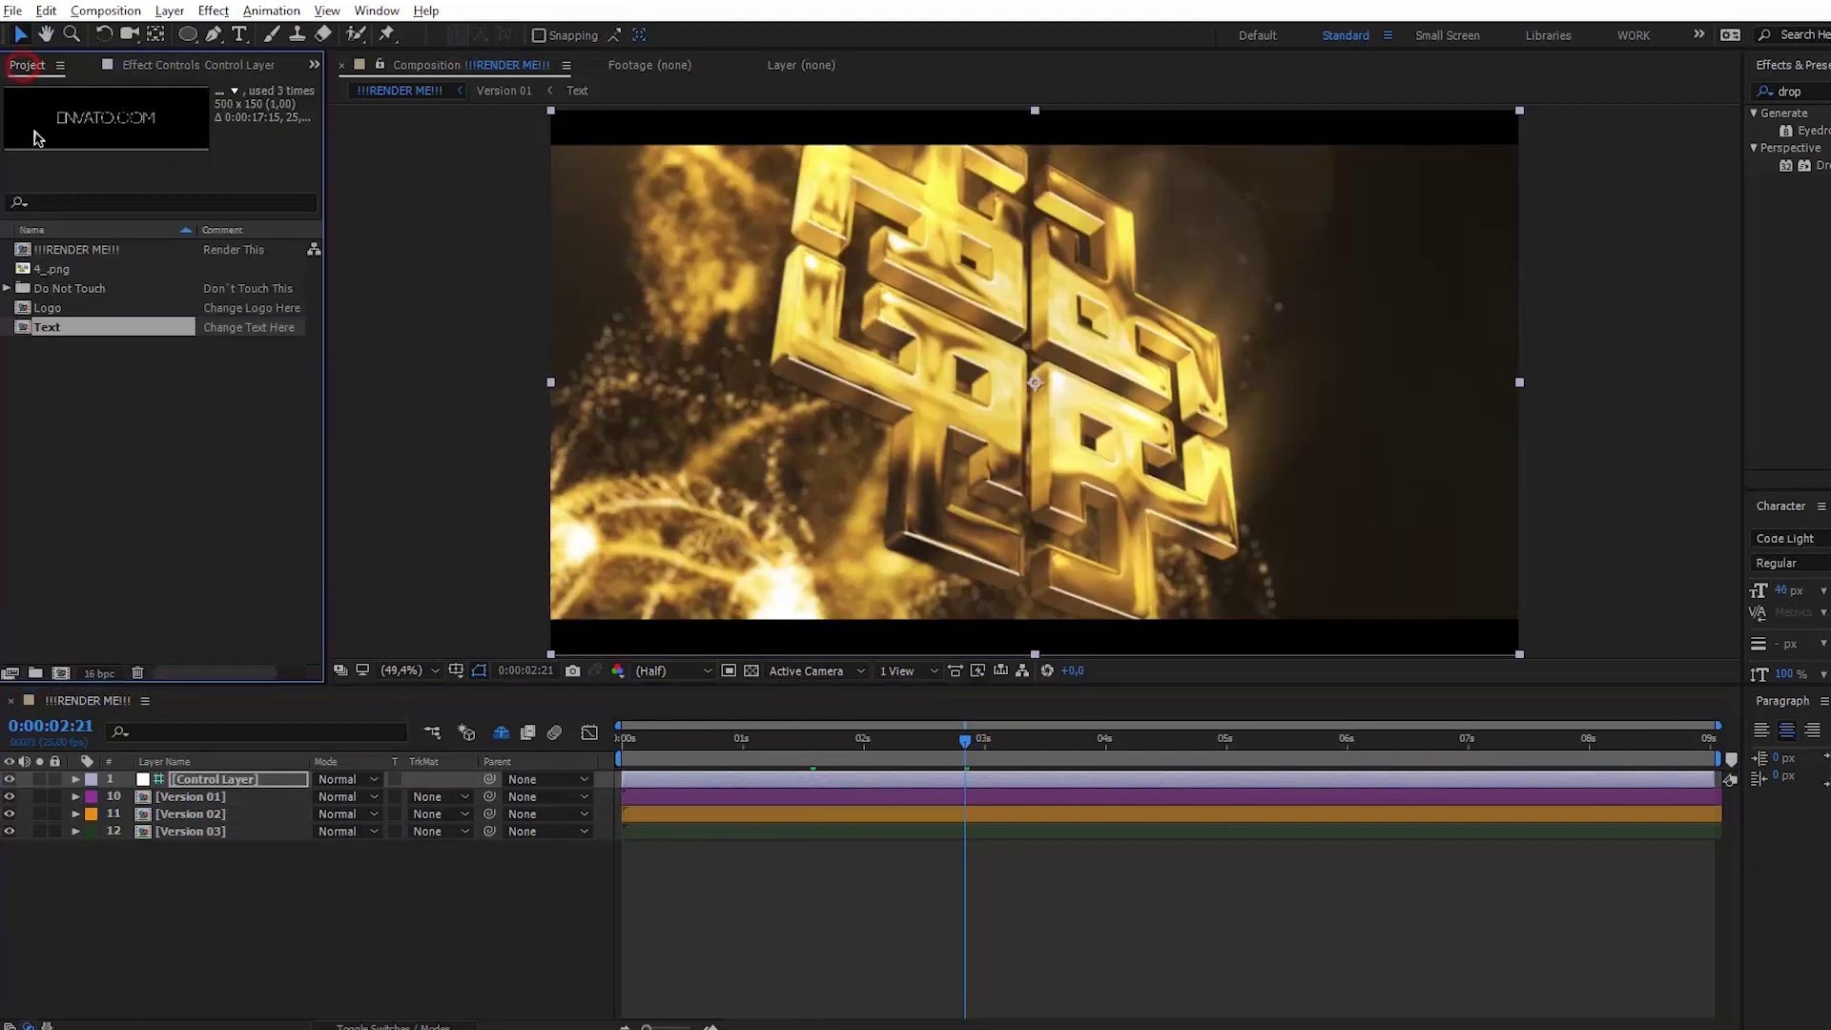
# - Shrink the 4_.png layer in the Logo comp to 17% and check the smaller logo
pyautogui.doubleClick(43, 307)
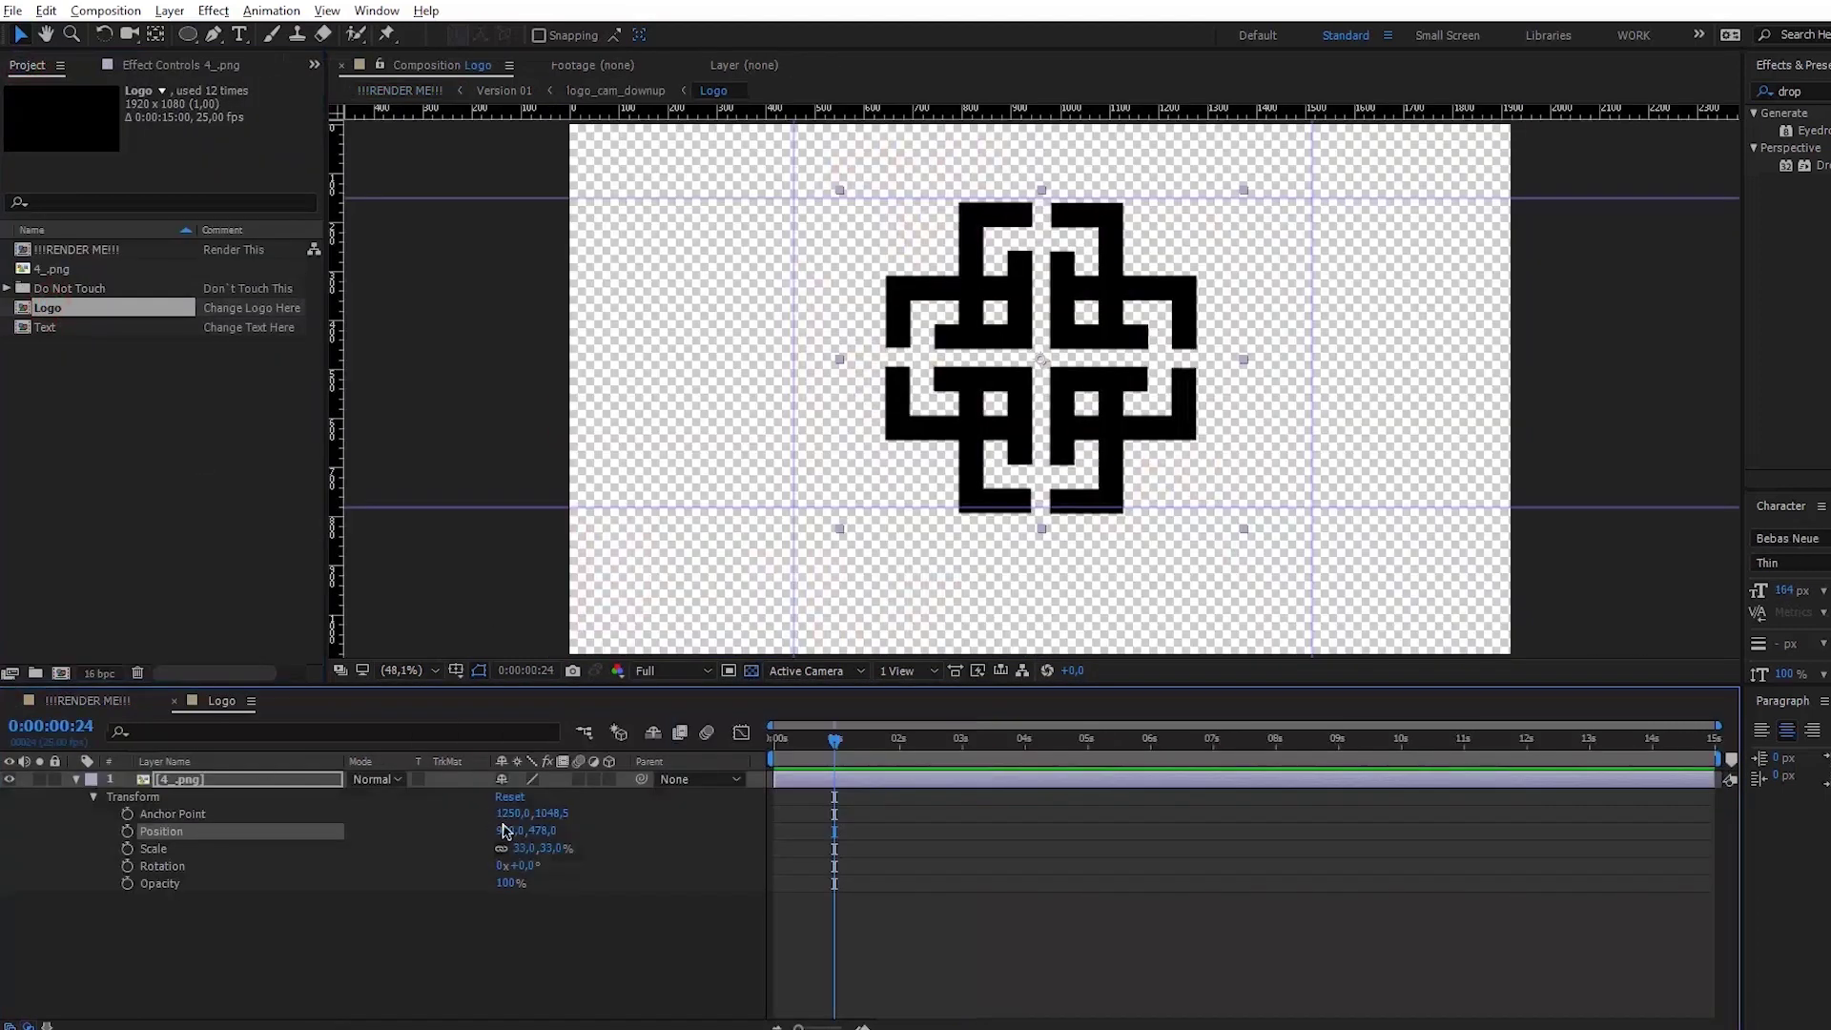
pyautogui.moveTo(525, 853); pyautogui.dragTo(505, 854)
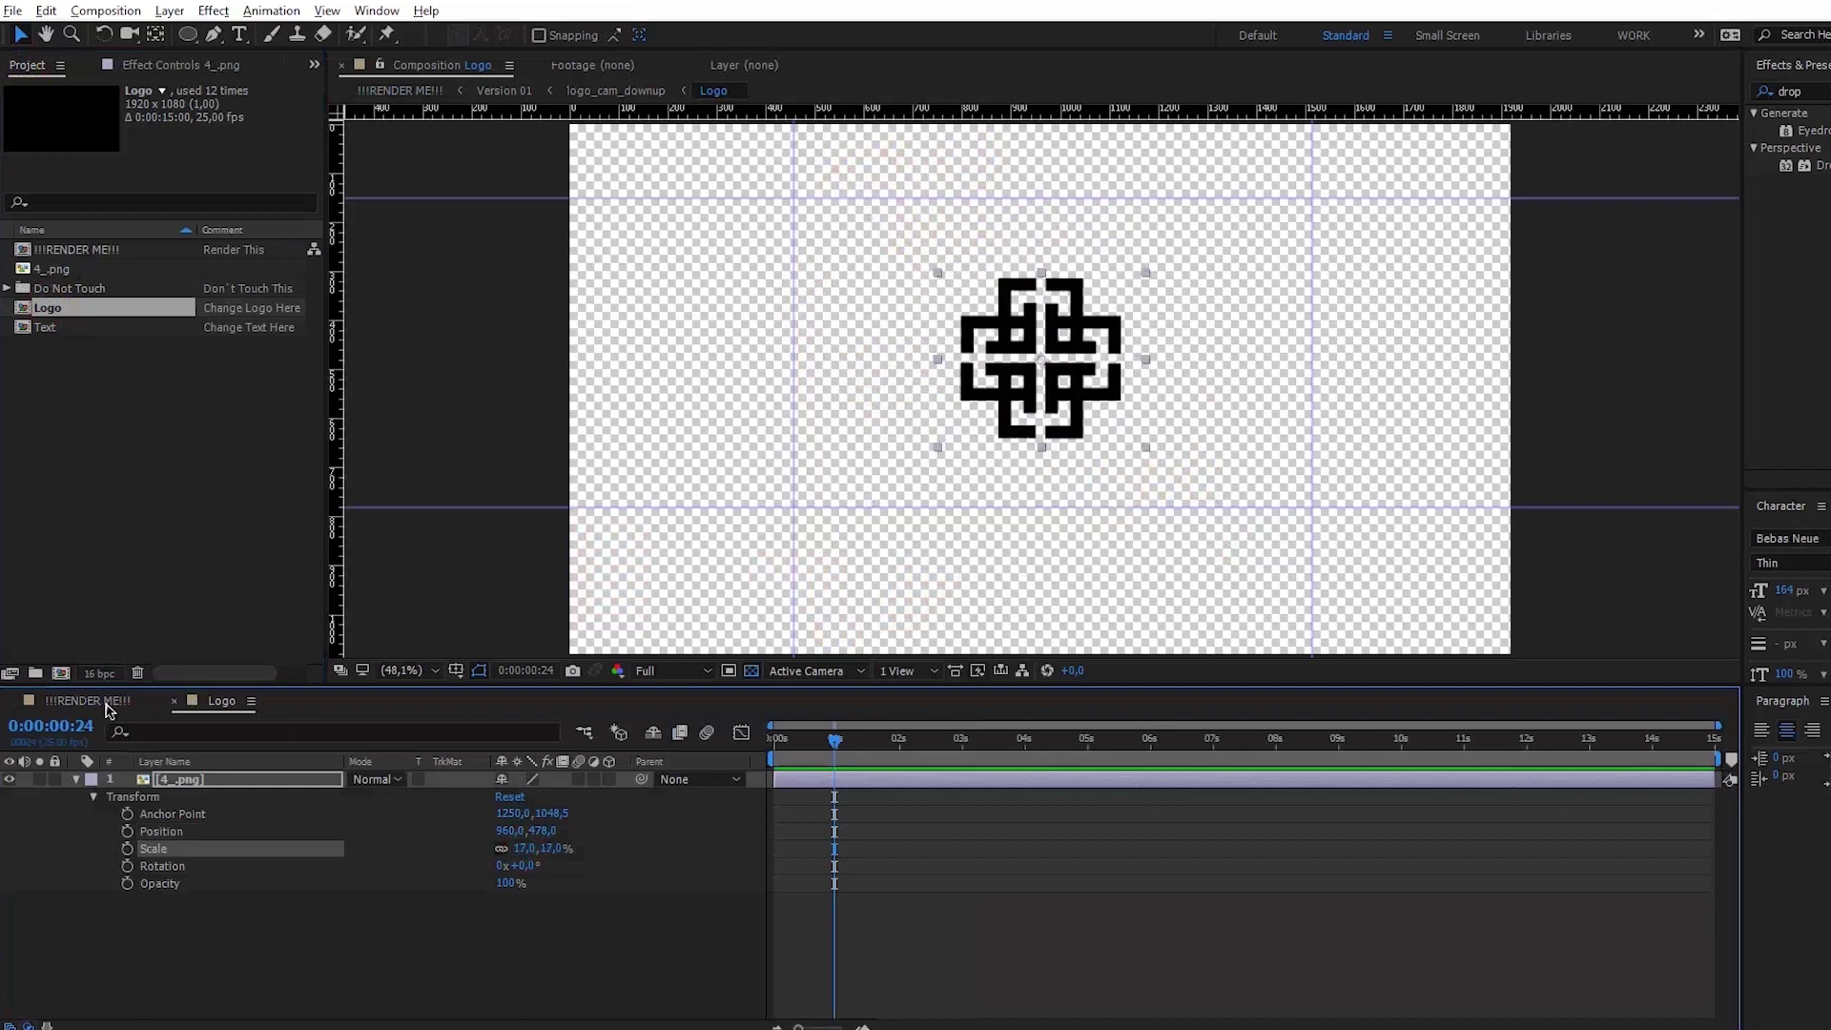
pyautogui.click(108, 706)
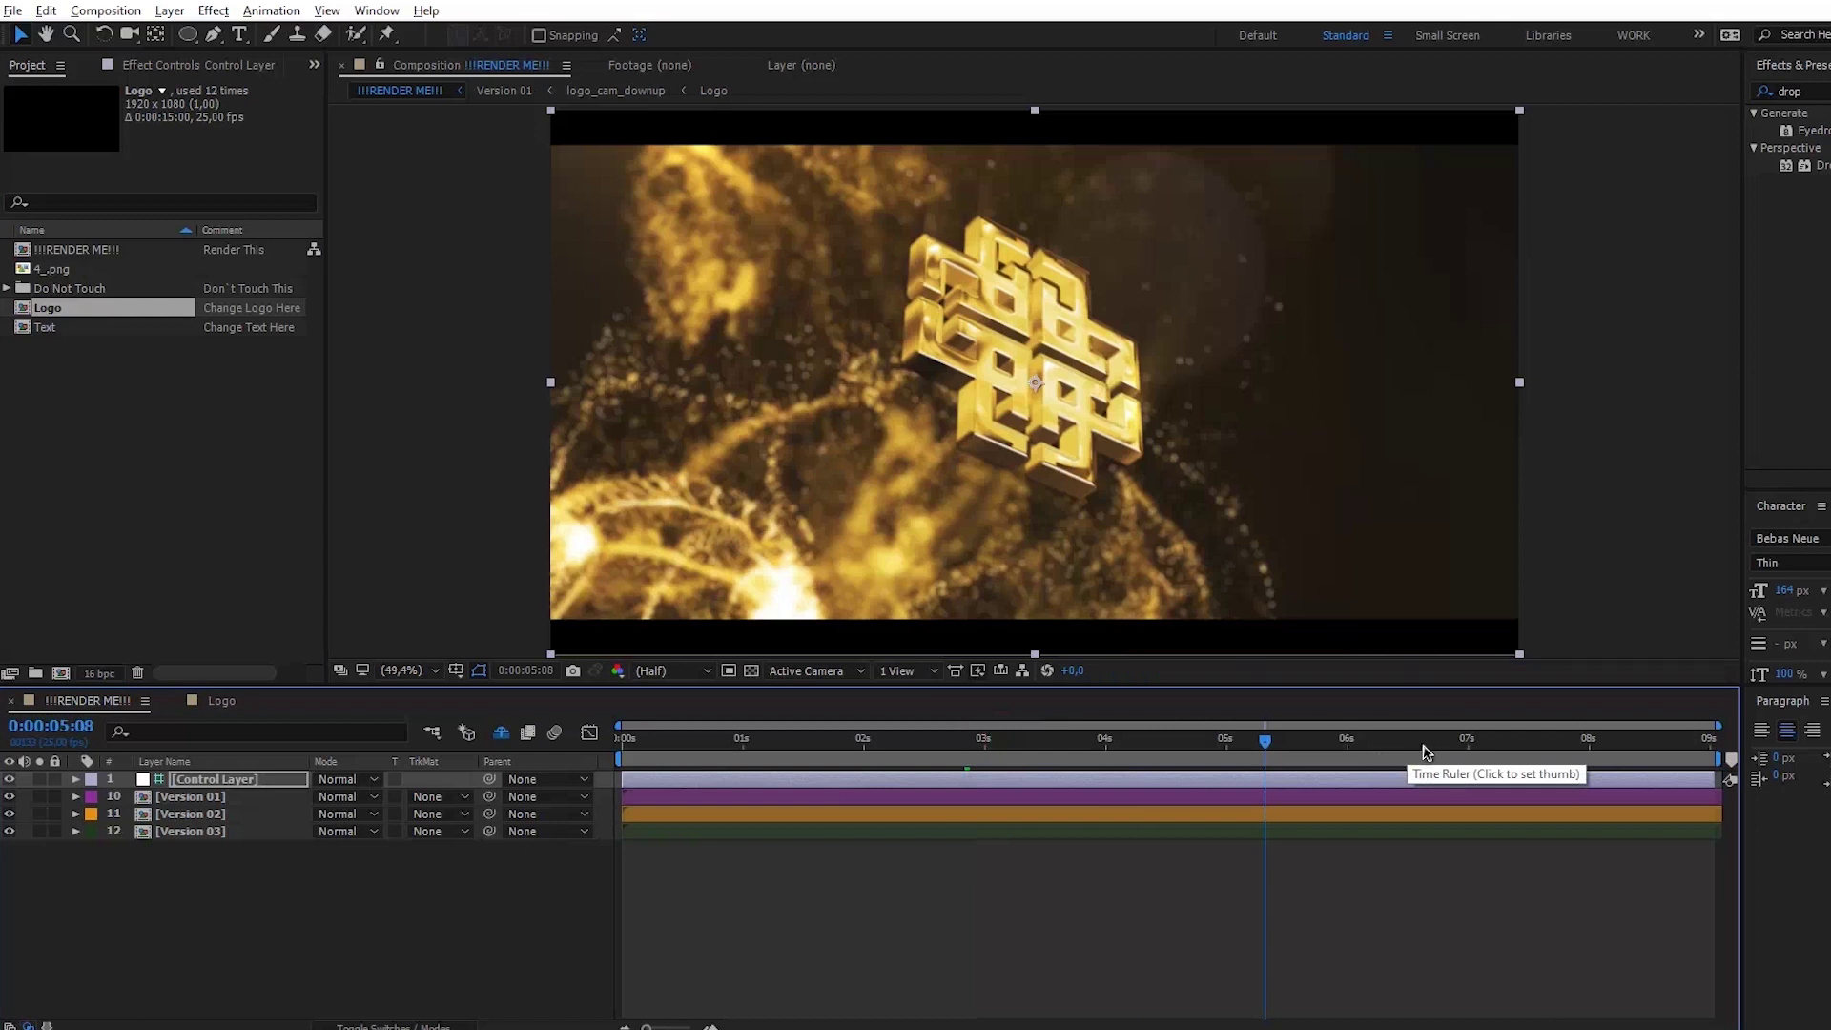
pyautogui.moveTo(1425, 749); pyautogui.dragTo(1444, 748)
pyautogui.click(884, 741)
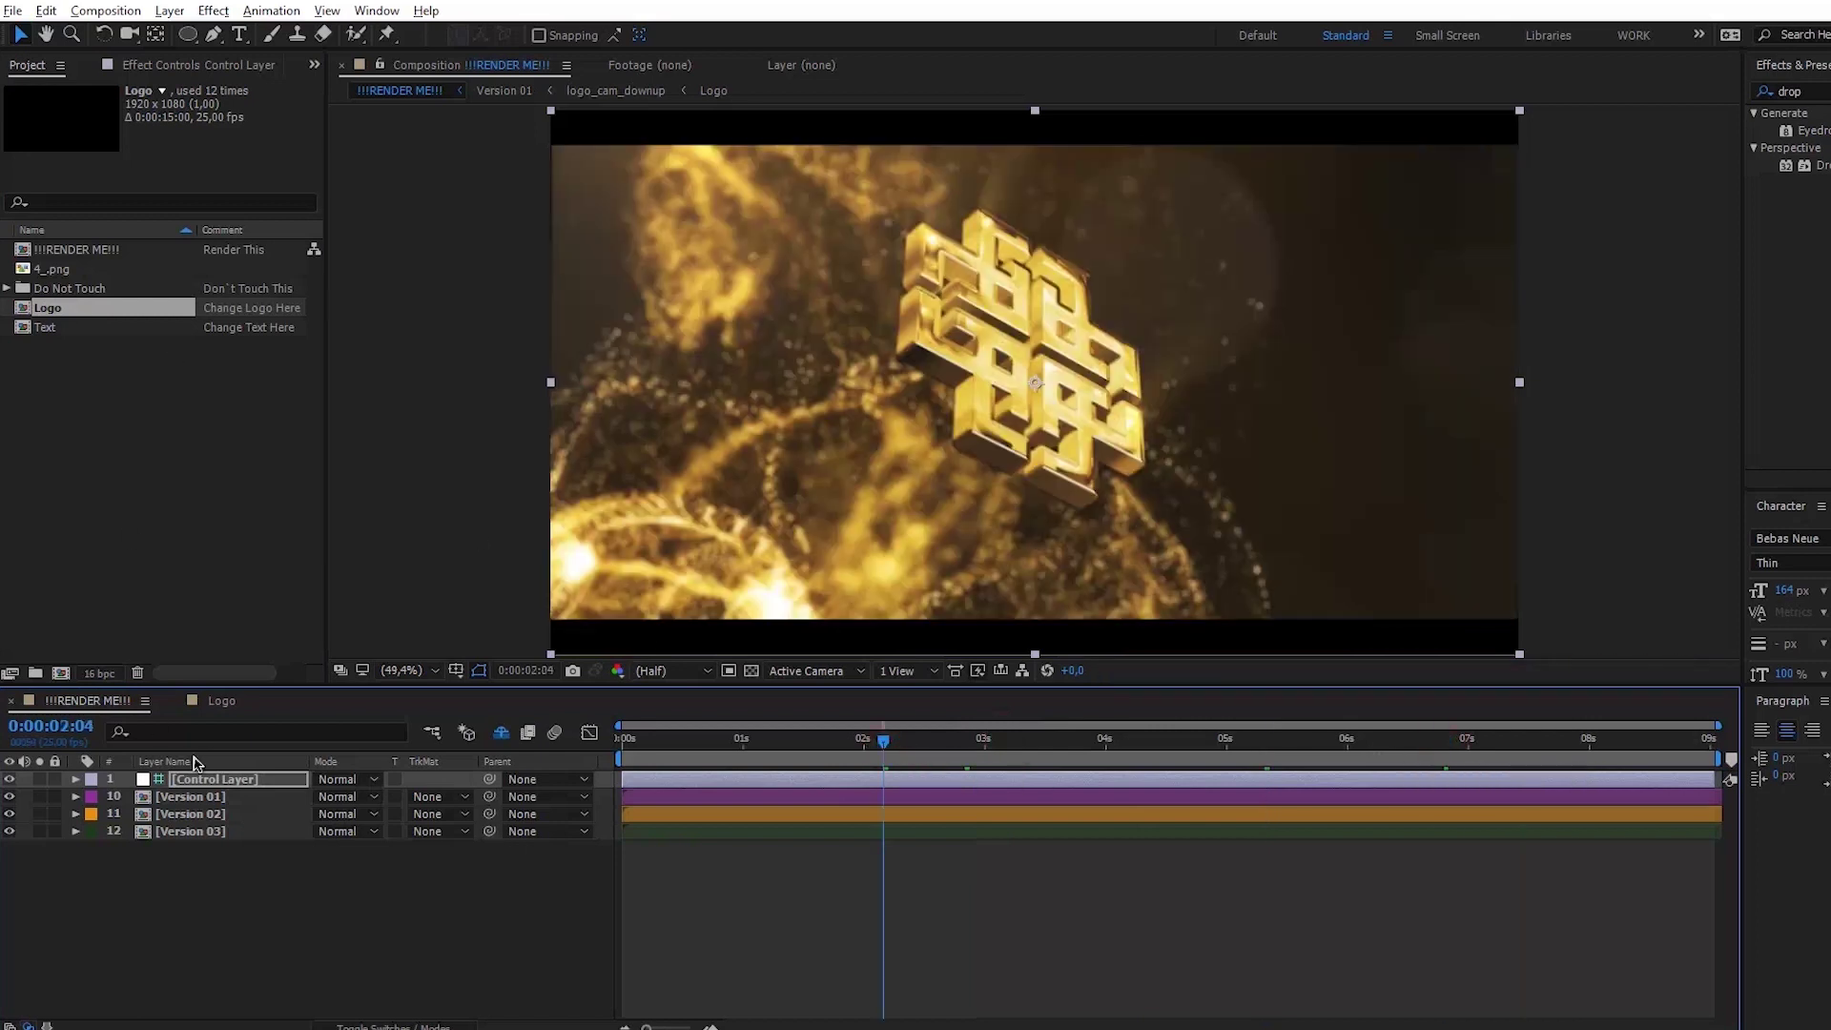
# - Try Silver and Cooper colour presets in Color Correction, settling on 4 - Platinum
pyautogui.click(174, 64)
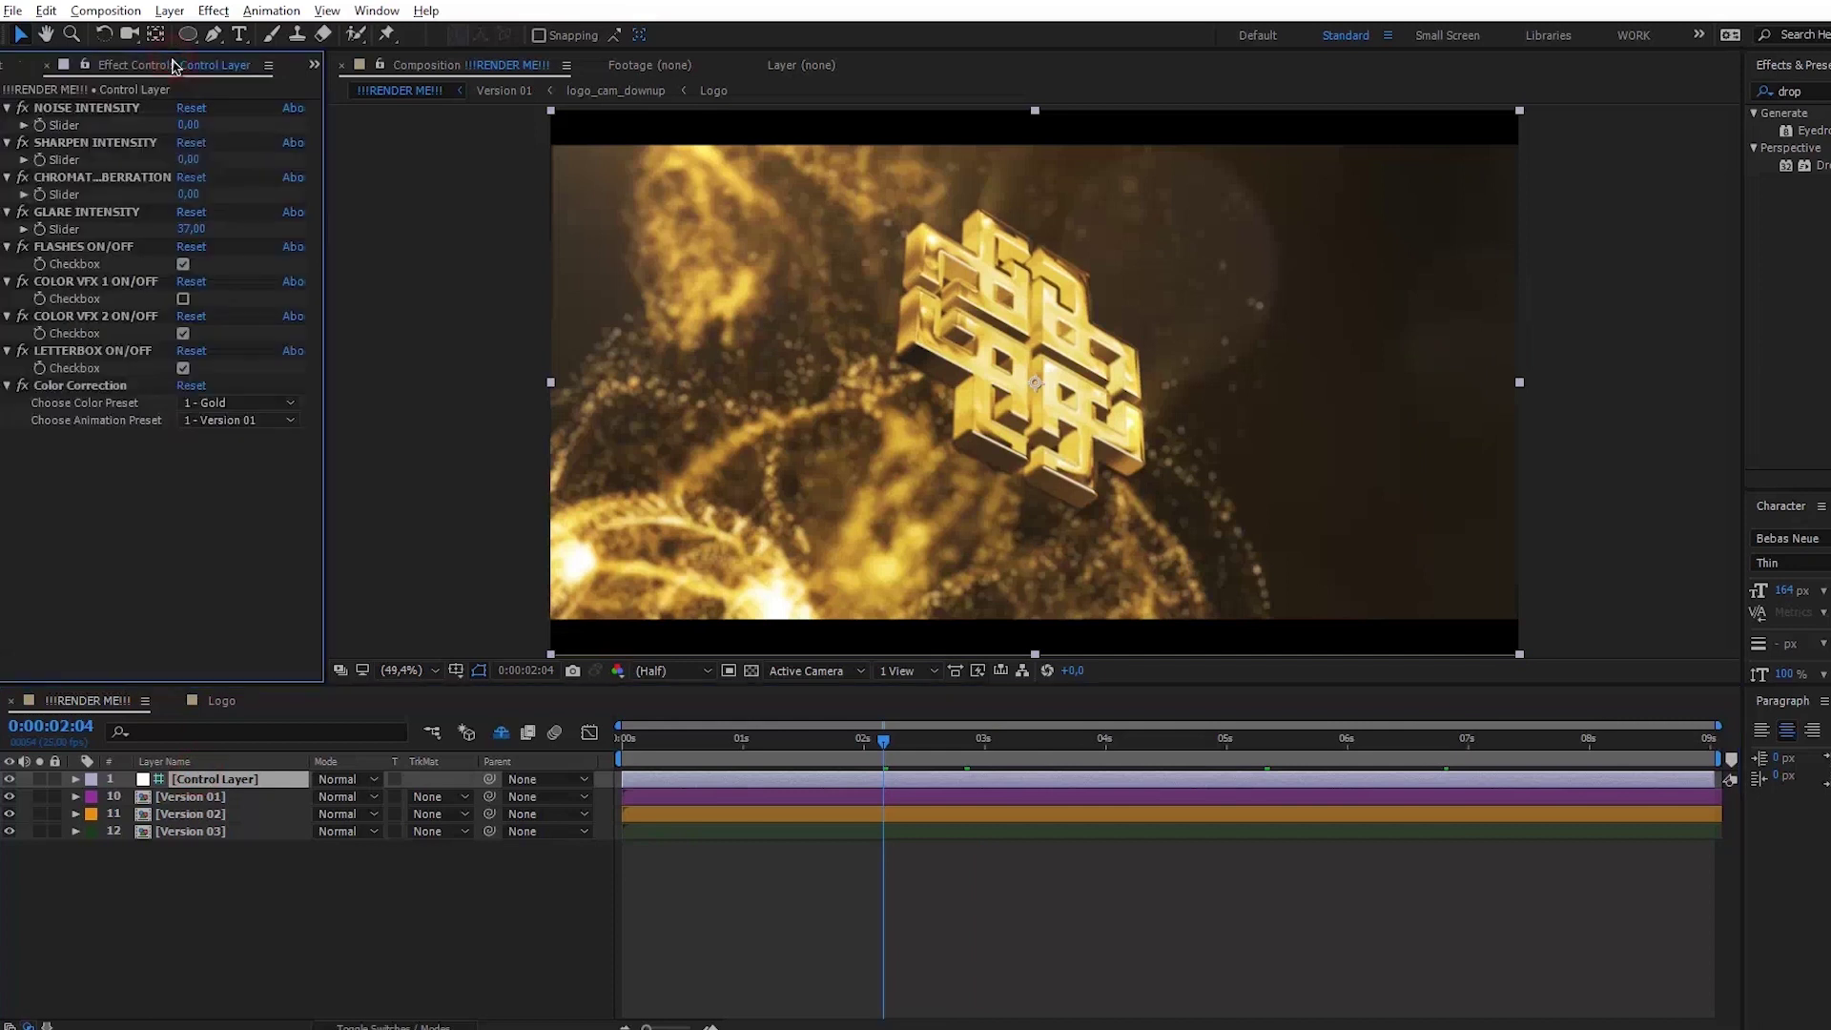
pyautogui.click(90, 386)
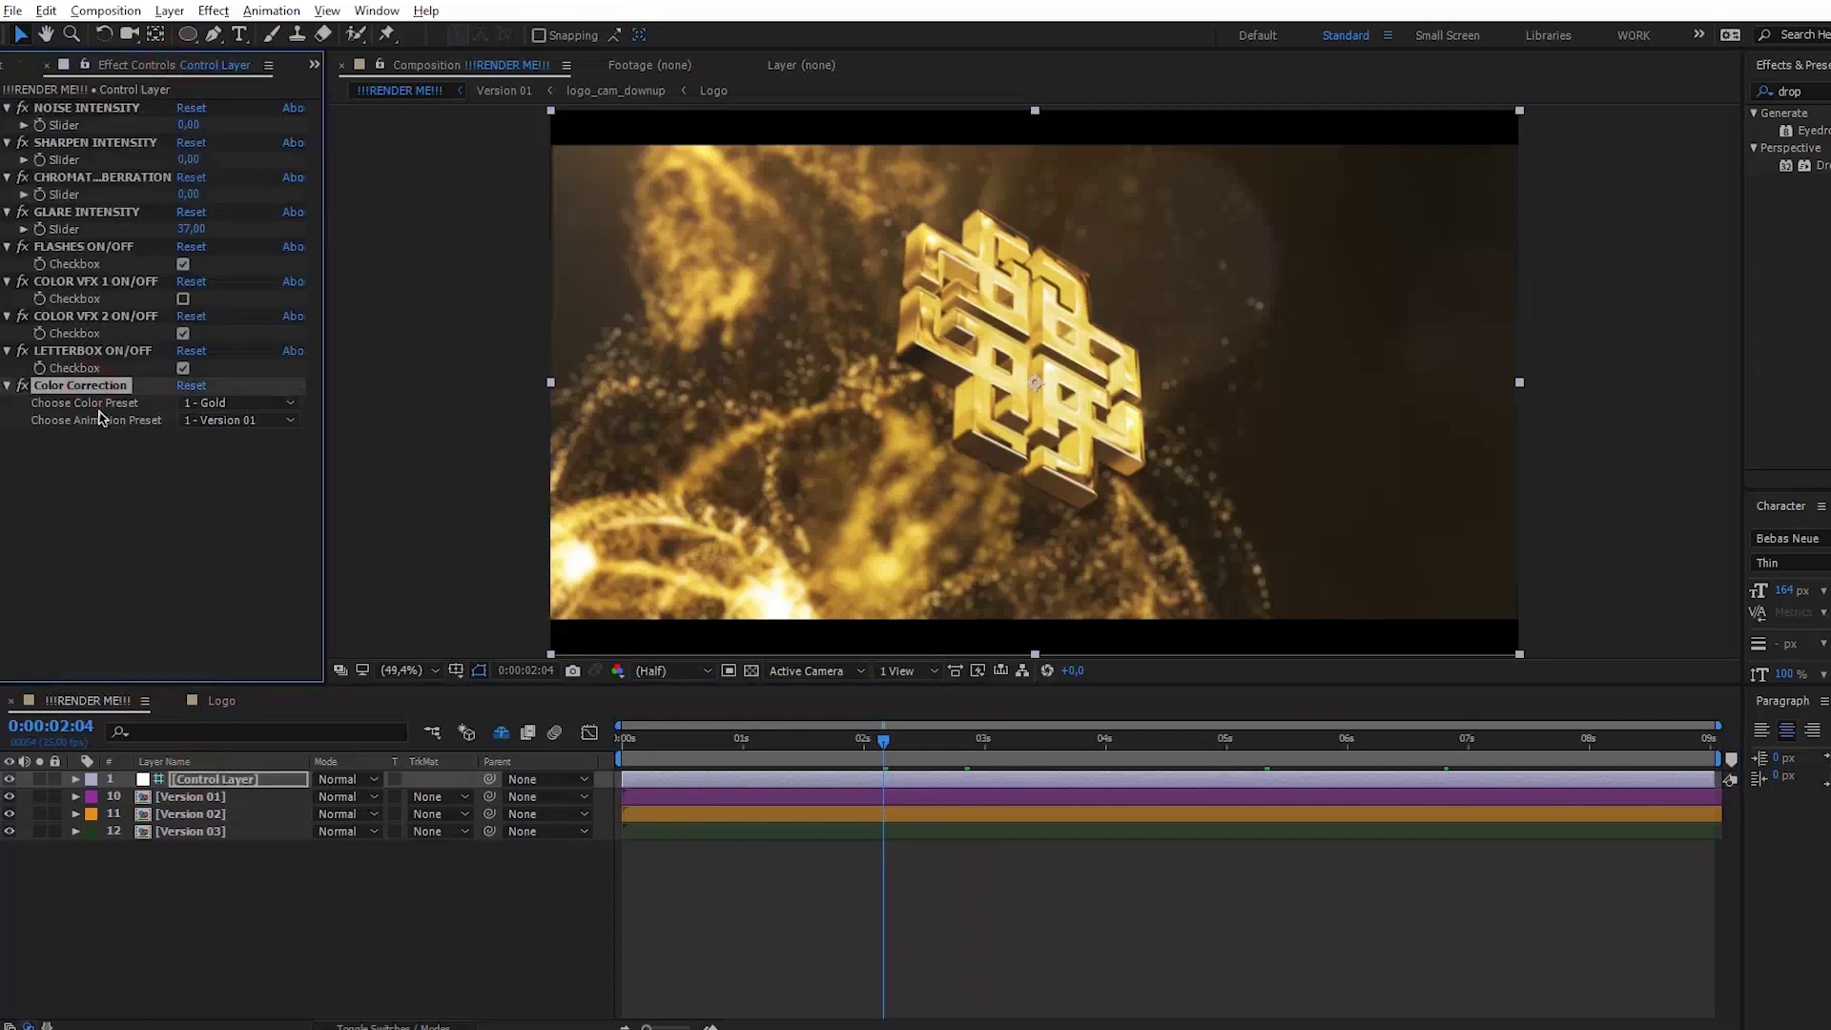
pyautogui.click(239, 402)
pyautogui.click(248, 450)
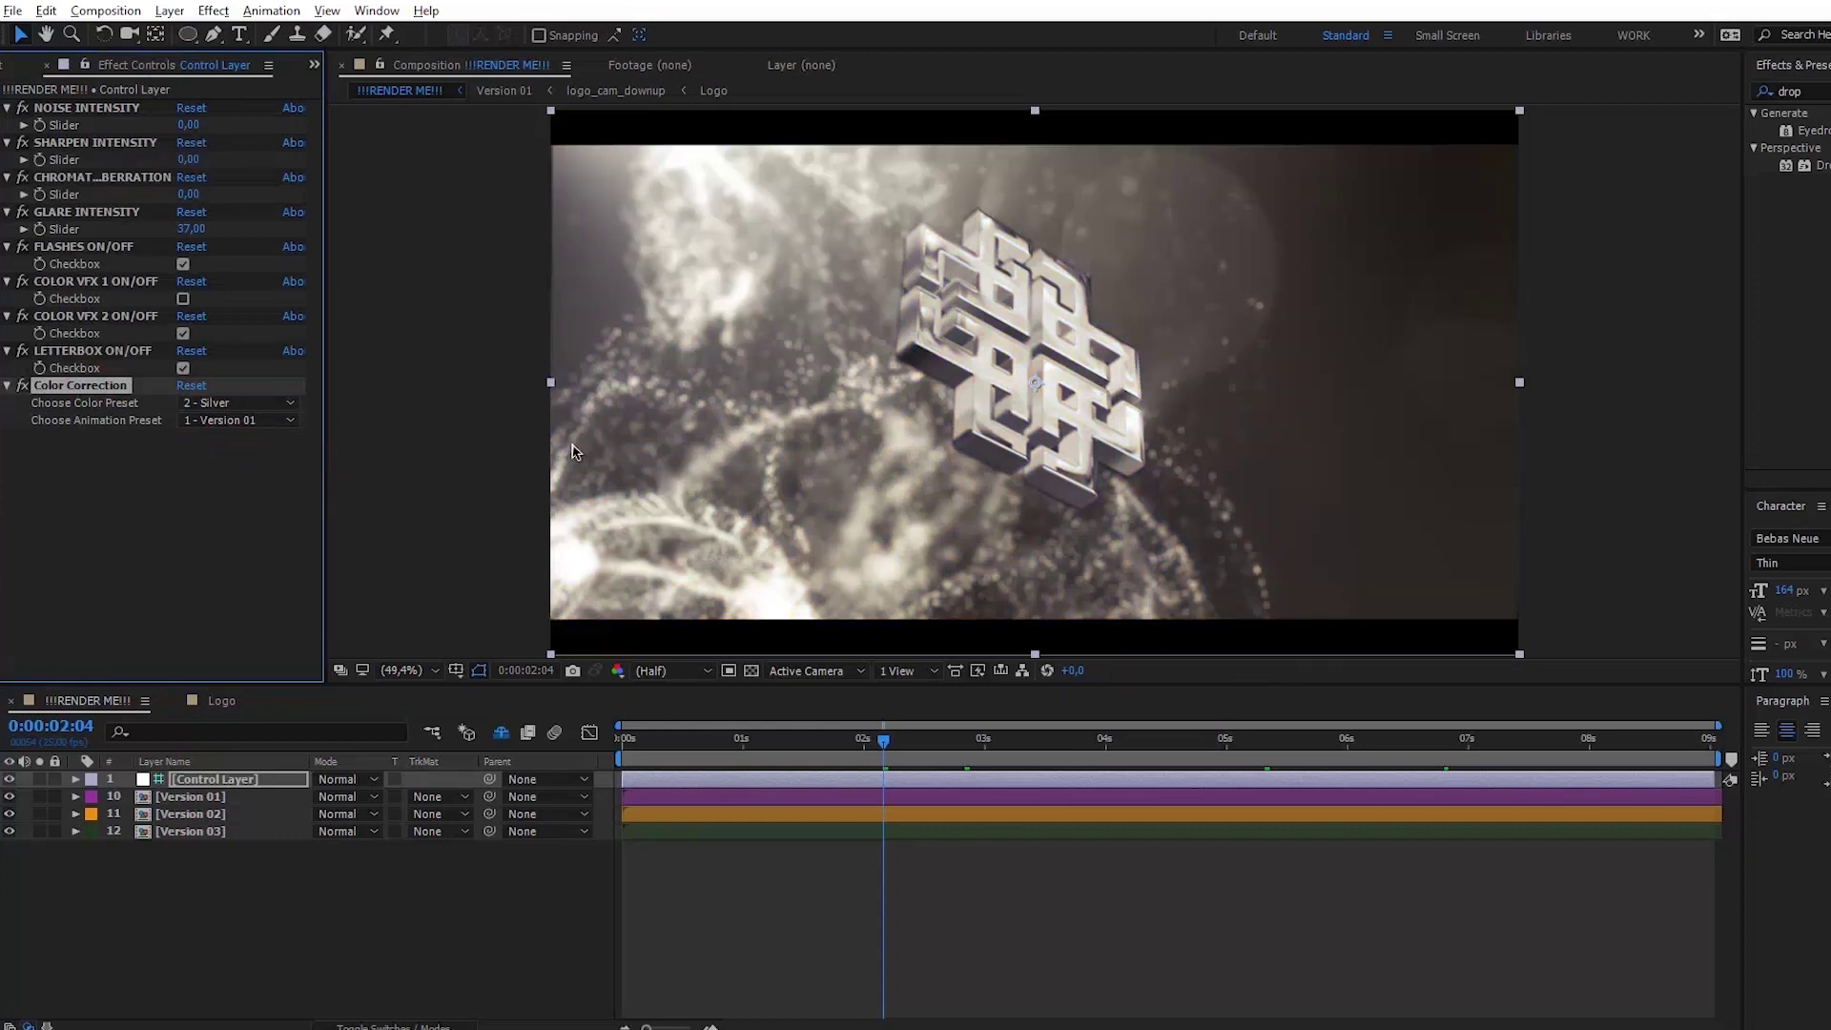
pyautogui.click(203, 401)
pyautogui.click(239, 470)
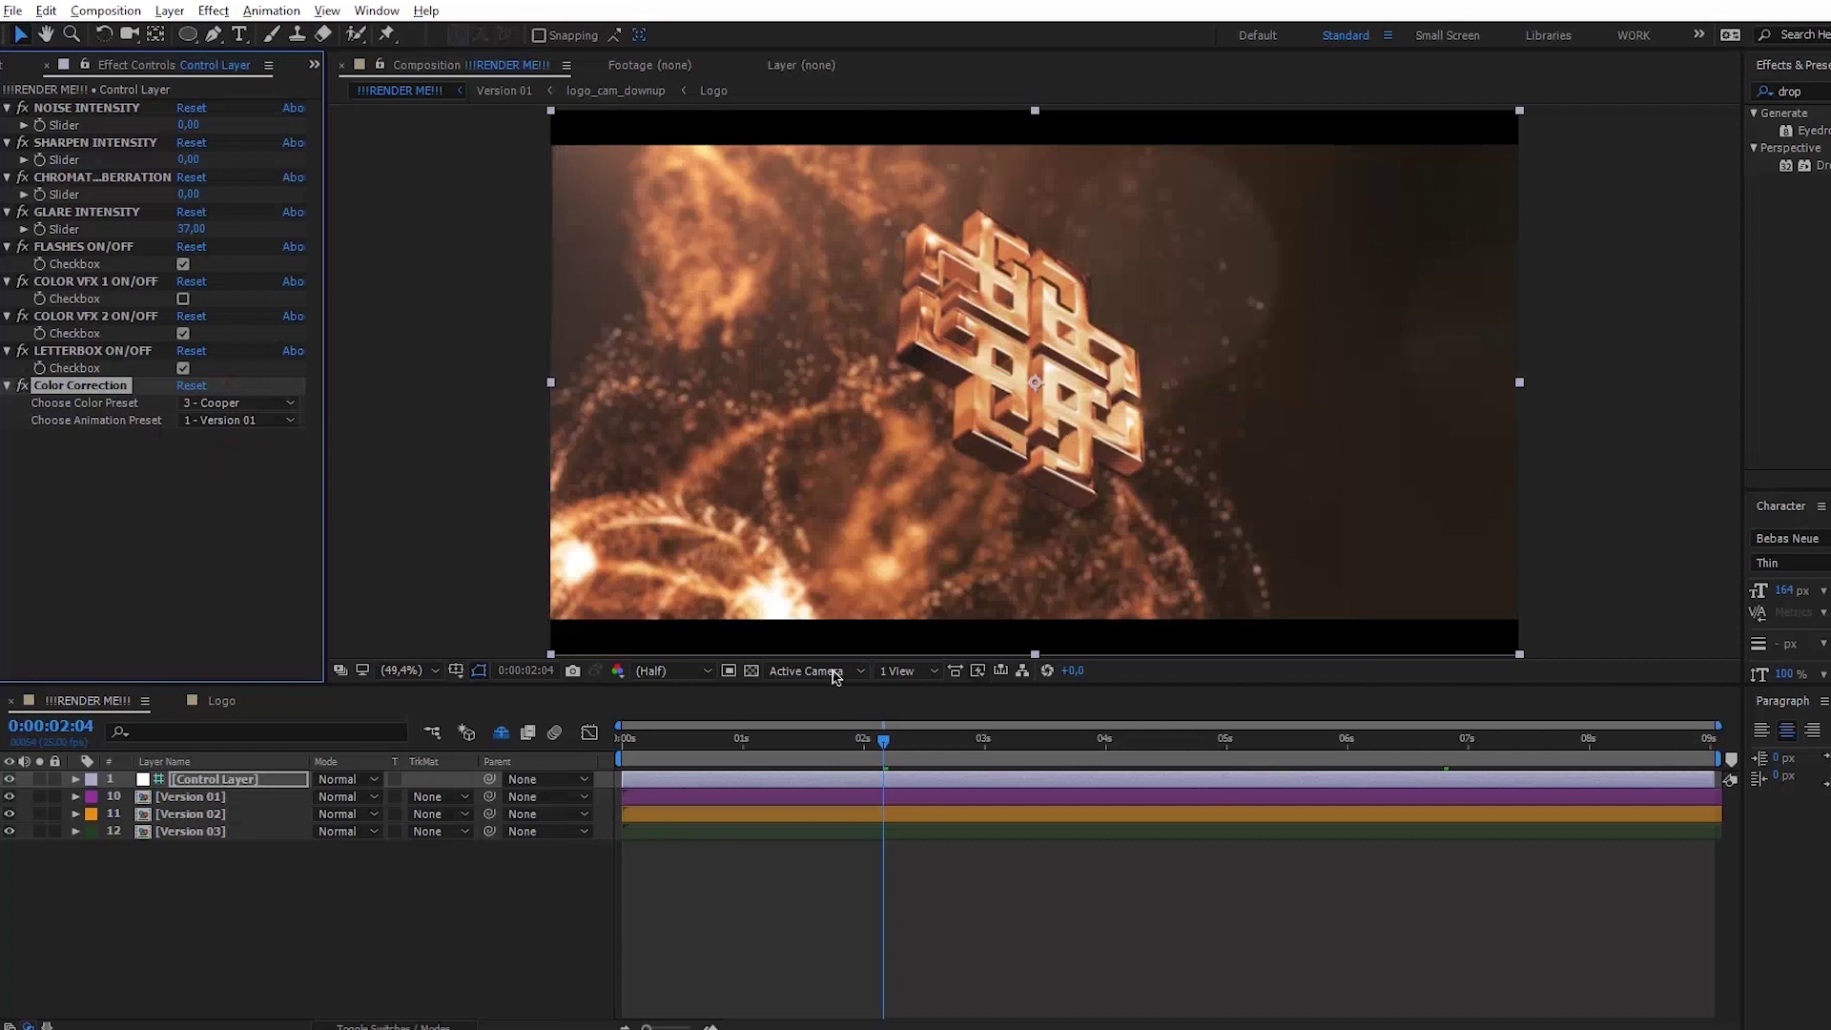
pyautogui.click(258, 402)
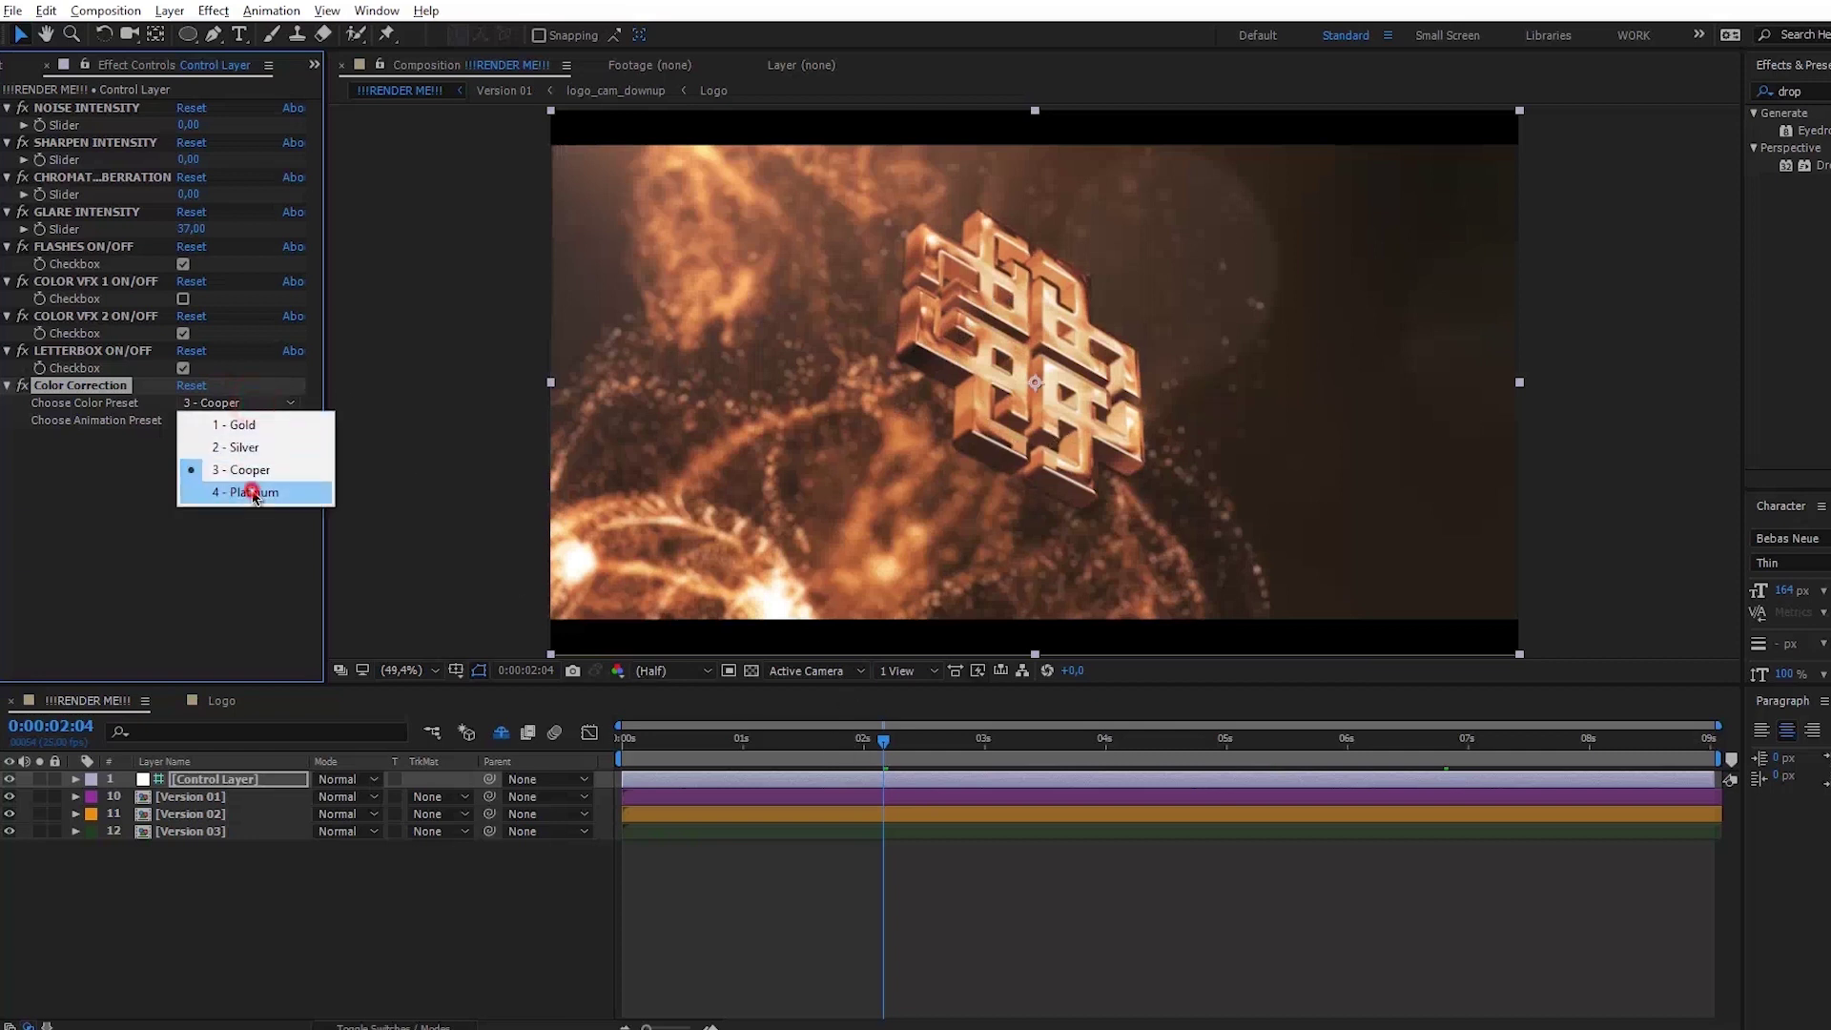
pyautogui.click(256, 491)
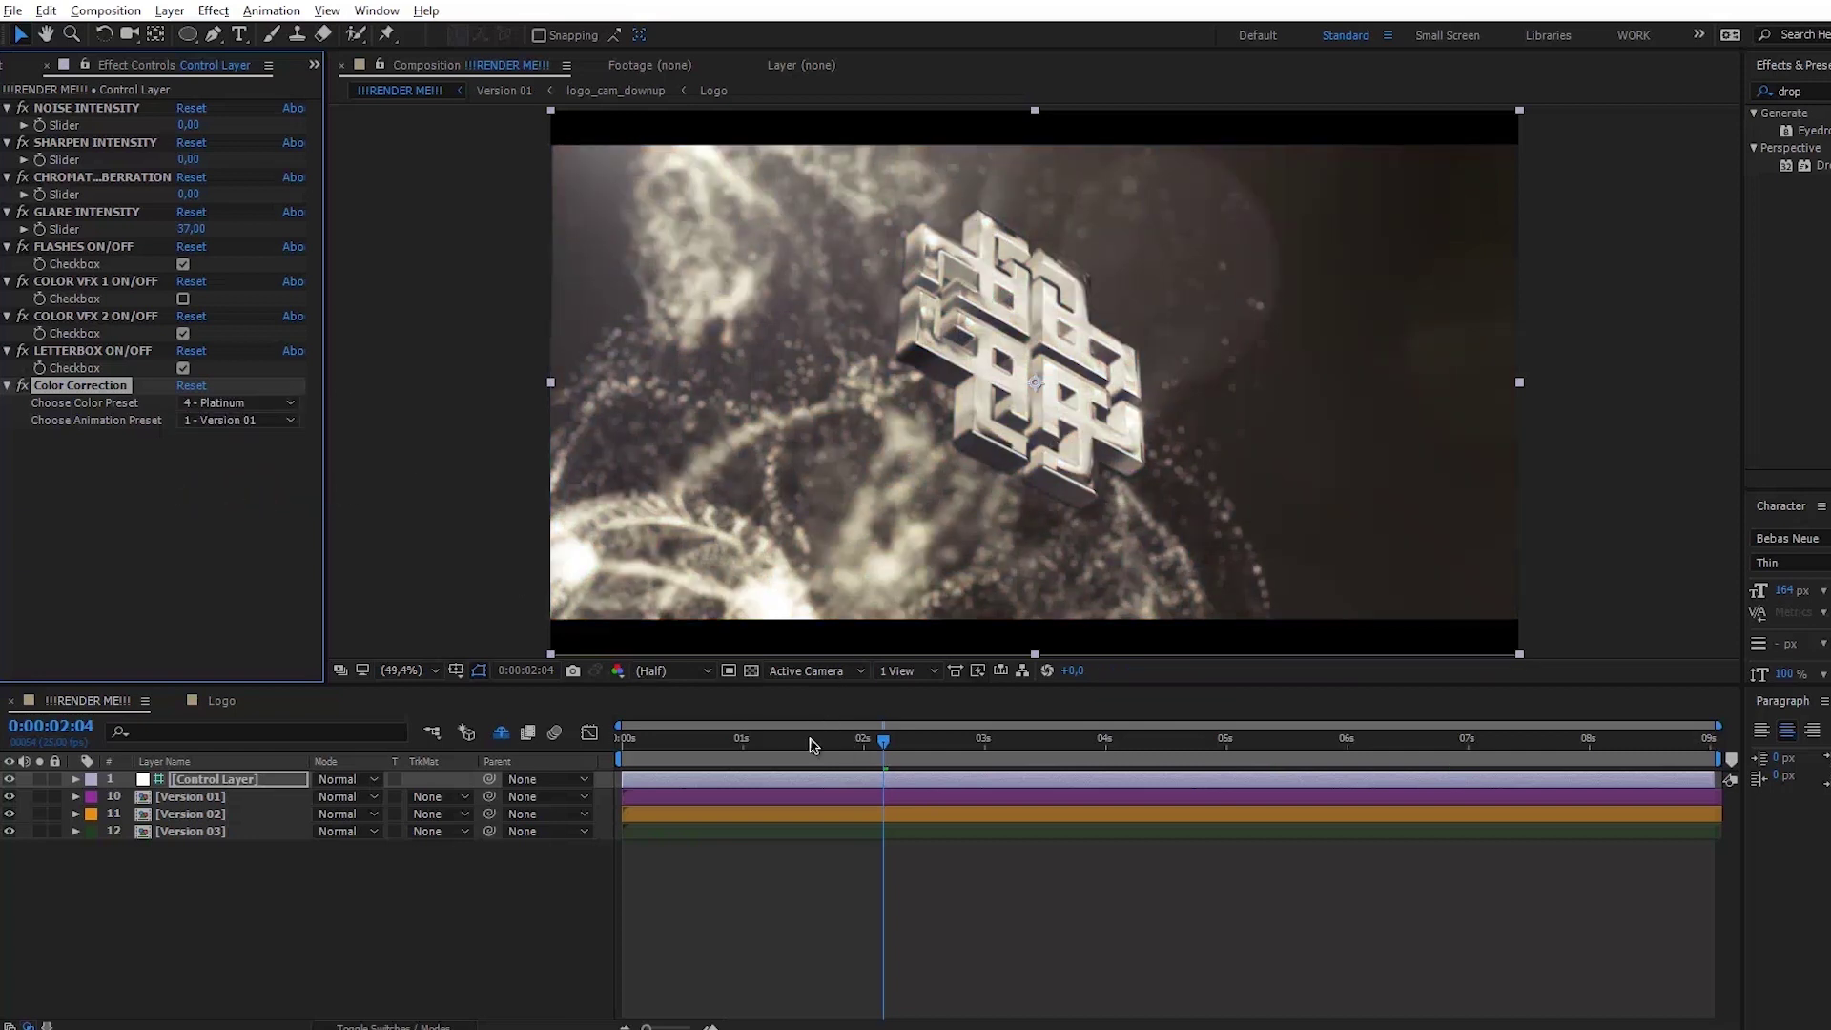
pyautogui.click(797, 741)
# - Preview the Version 02 animation at Quarter resolution, then switch to 3 - Version 03
pyautogui.click(90, 425)
pyautogui.click(211, 430)
pyautogui.click(220, 464)
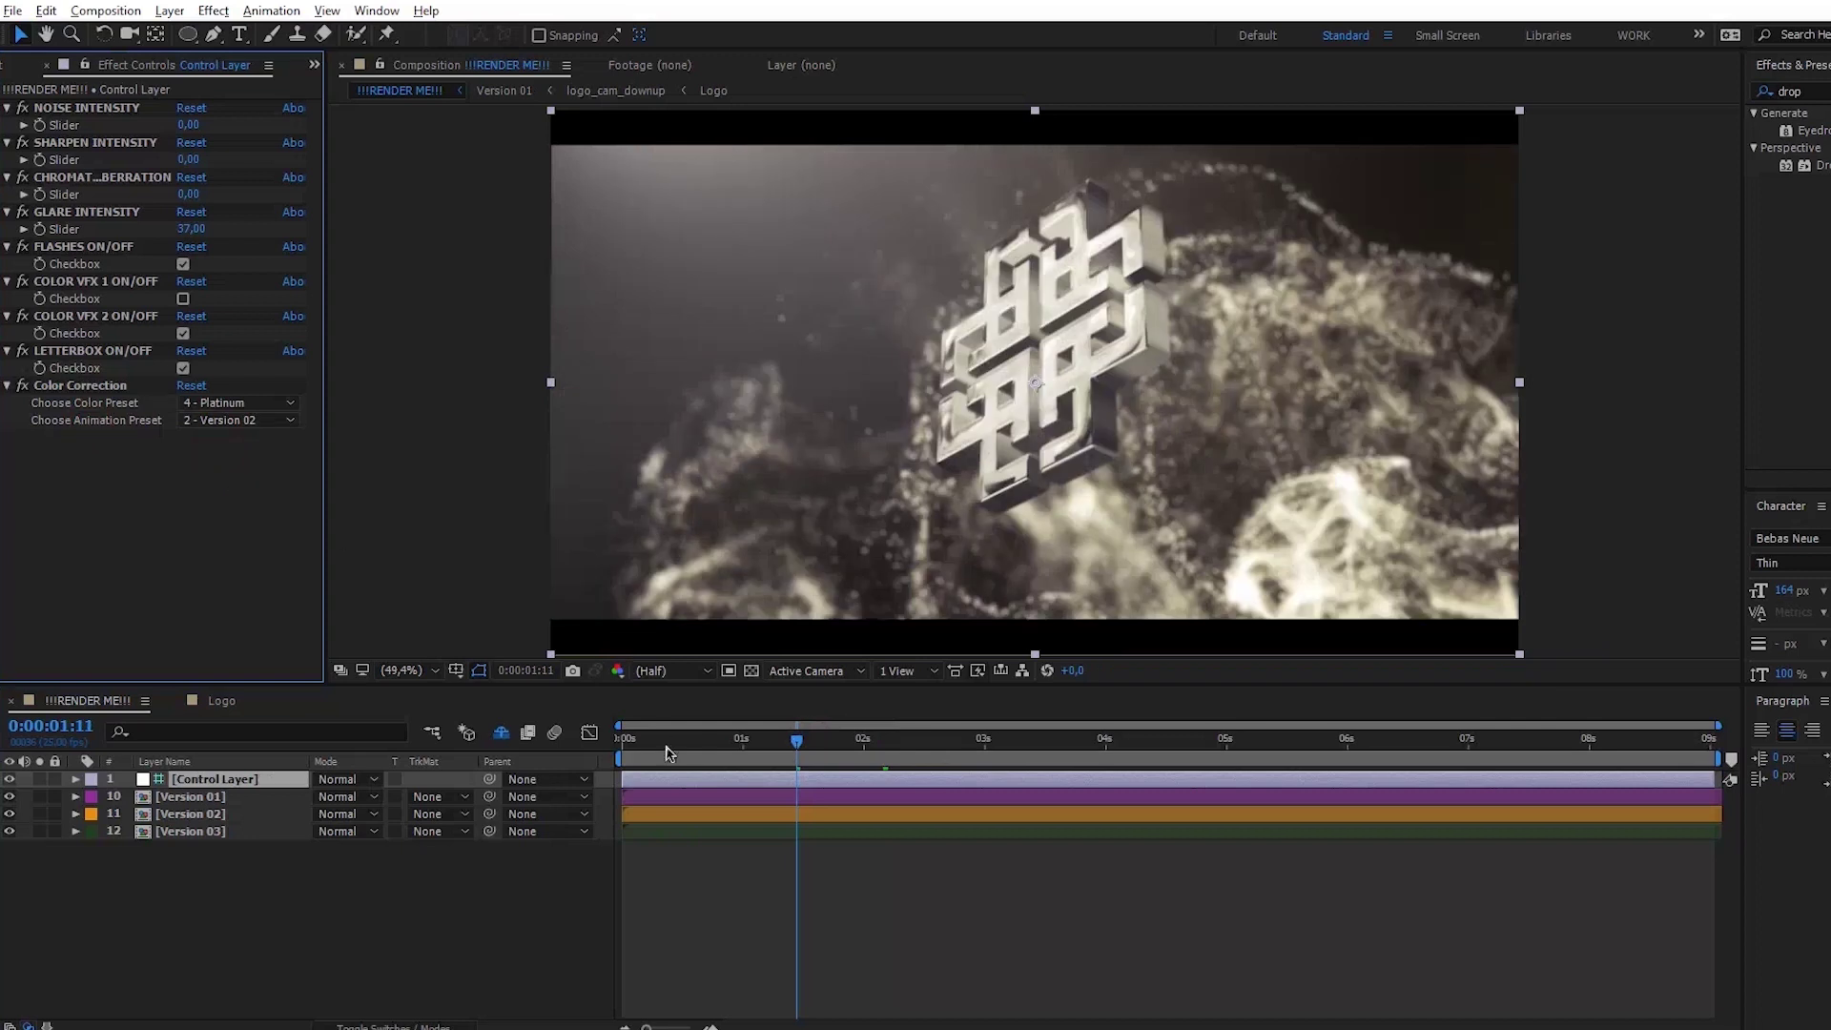
pyautogui.moveTo(672, 749); pyautogui.dragTo(652, 751)
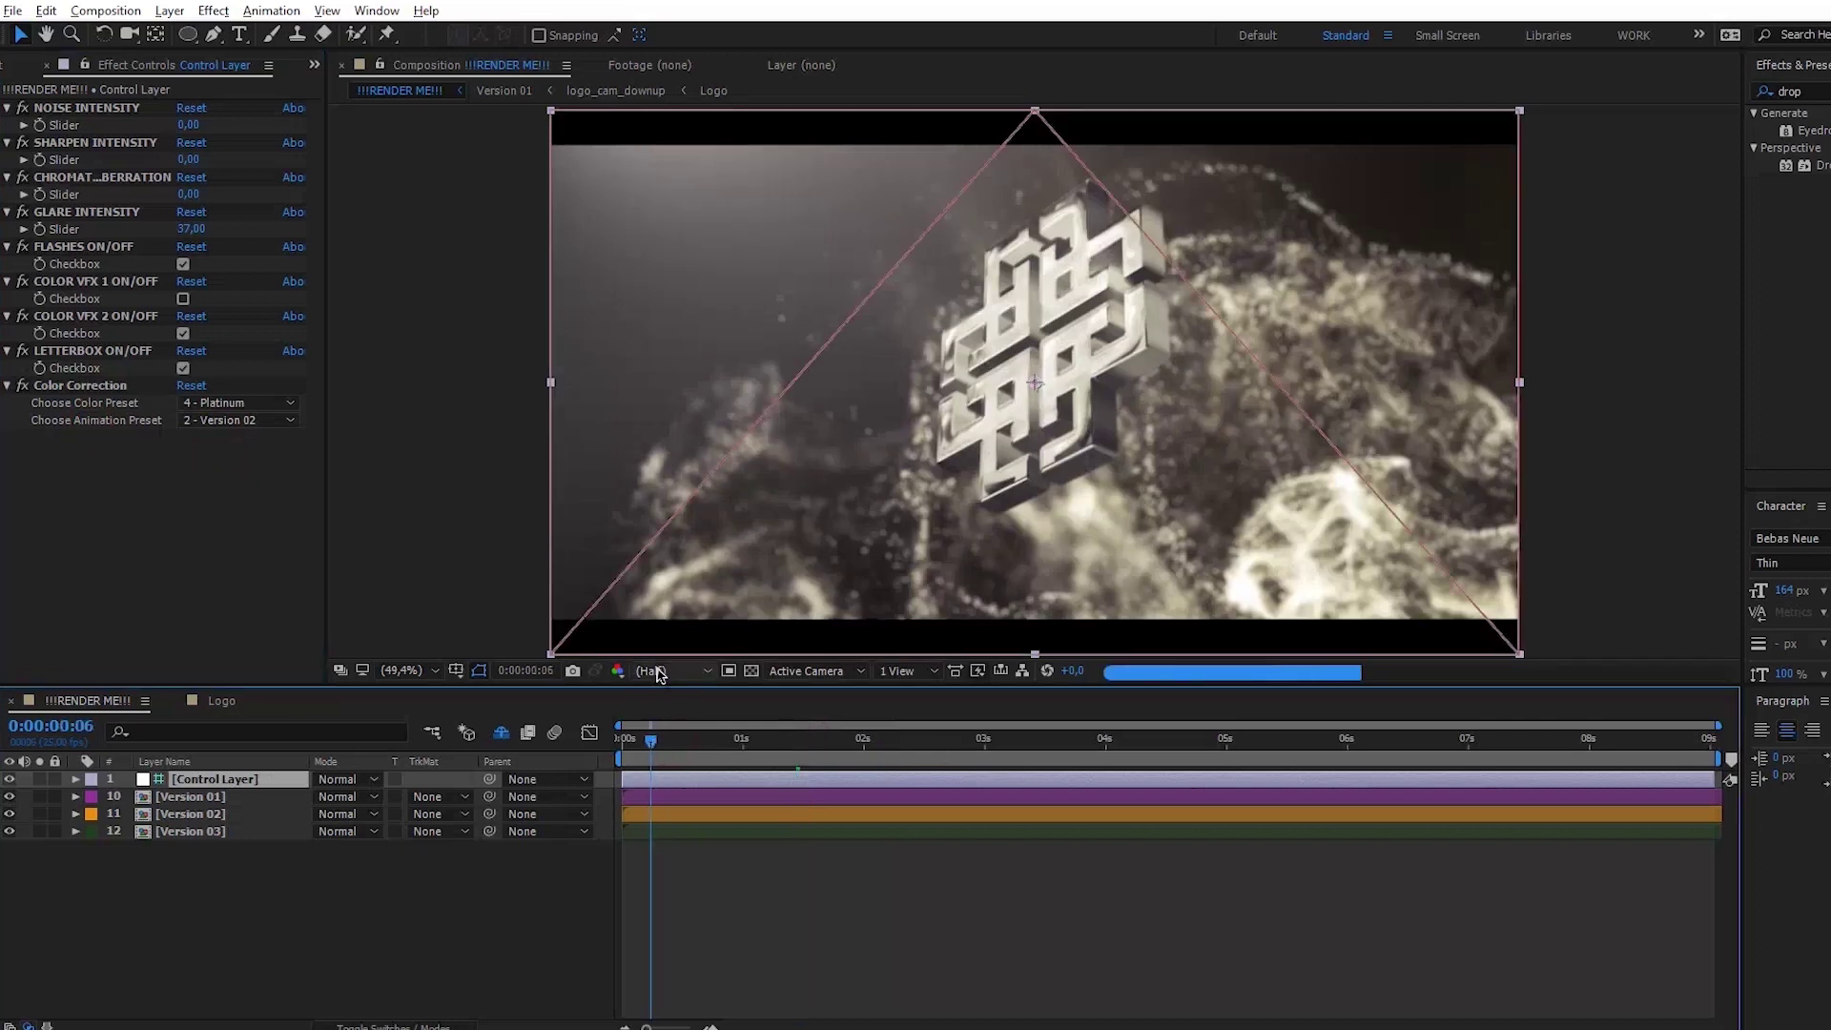
pyautogui.click(651, 669)
pyautogui.click(684, 790)
pyautogui.moveTo(656, 752); pyautogui.dragTo(818, 766)
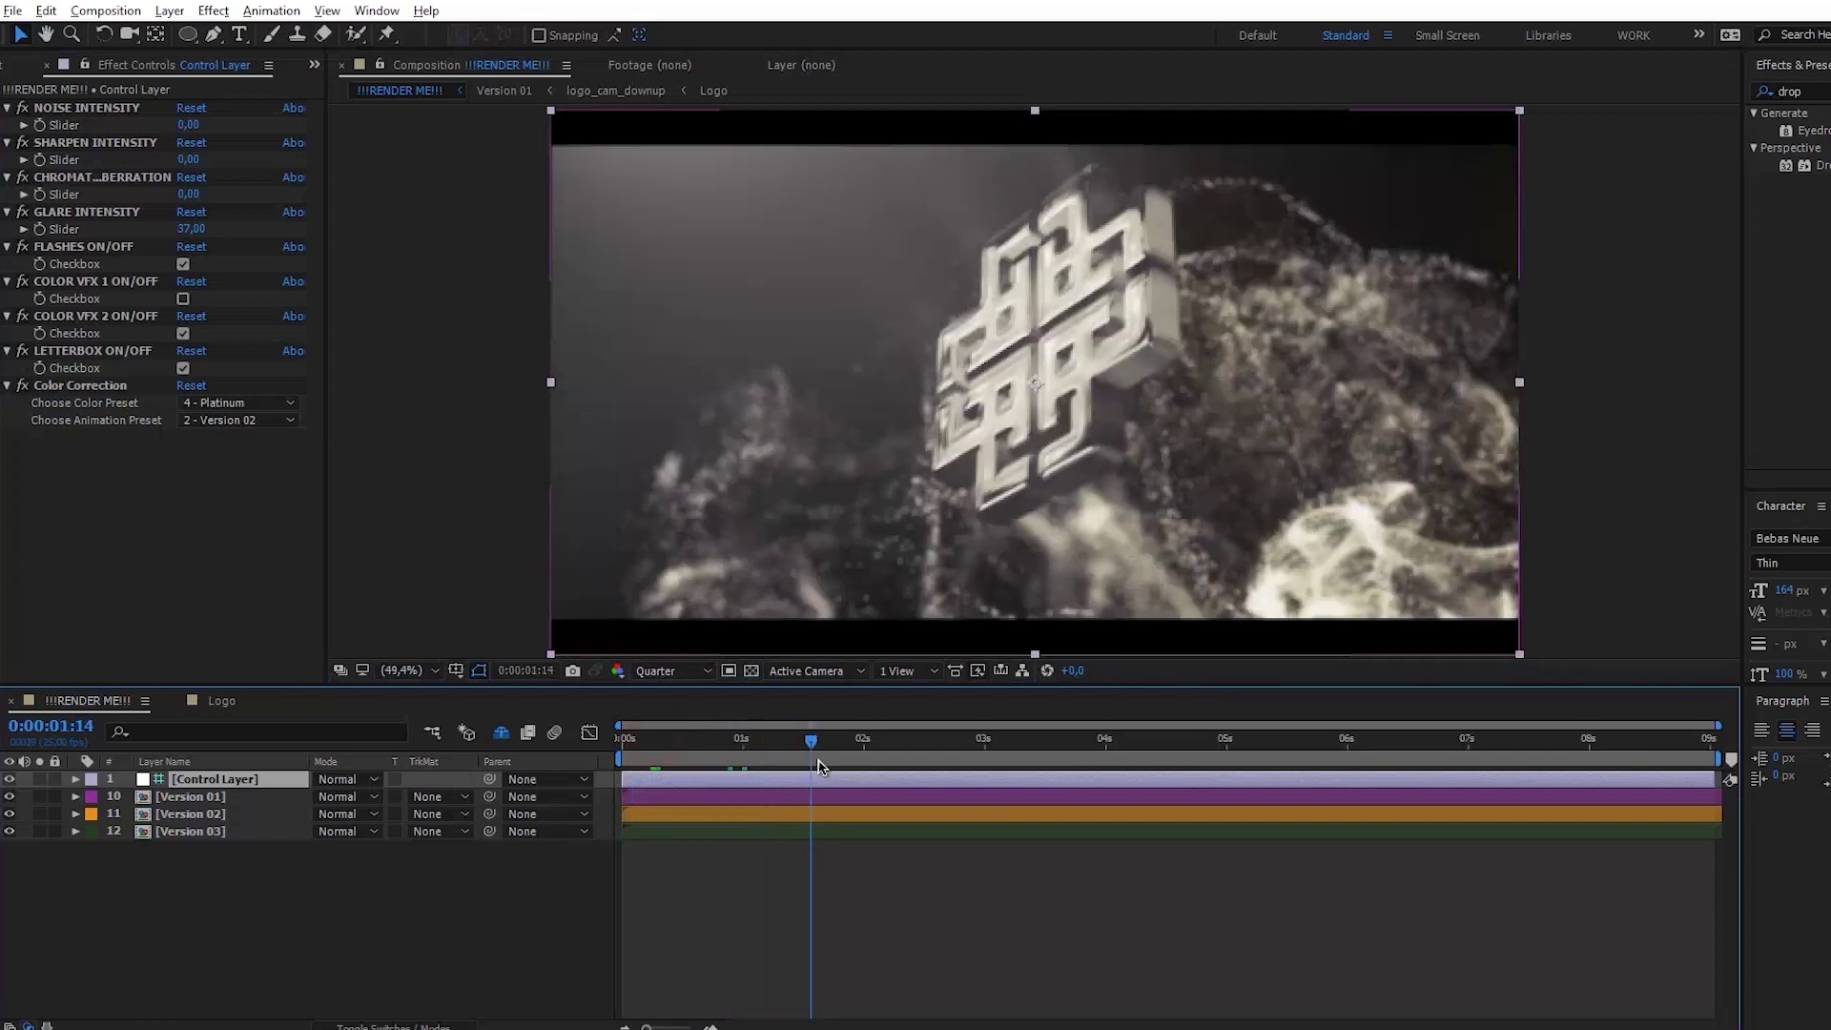
pyautogui.click(253, 425)
pyautogui.click(278, 489)
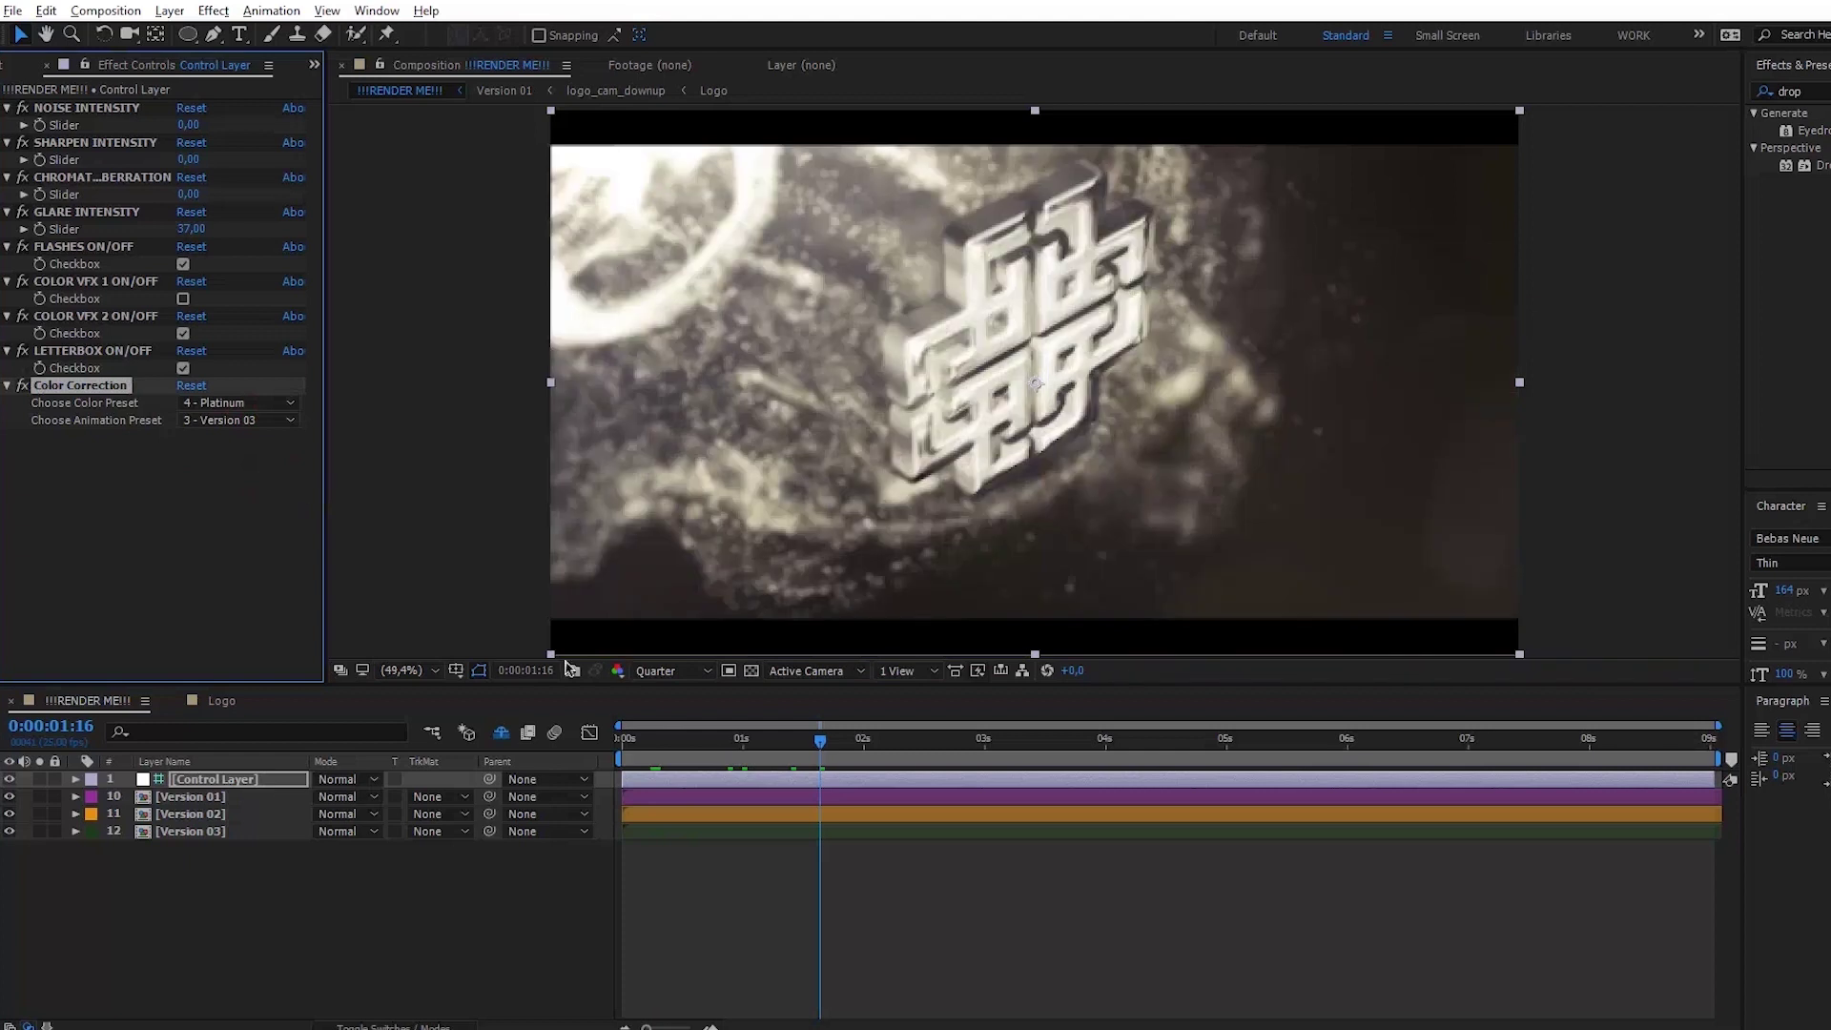
pyautogui.moveTo(692, 748); pyautogui.dragTo(930, 770)
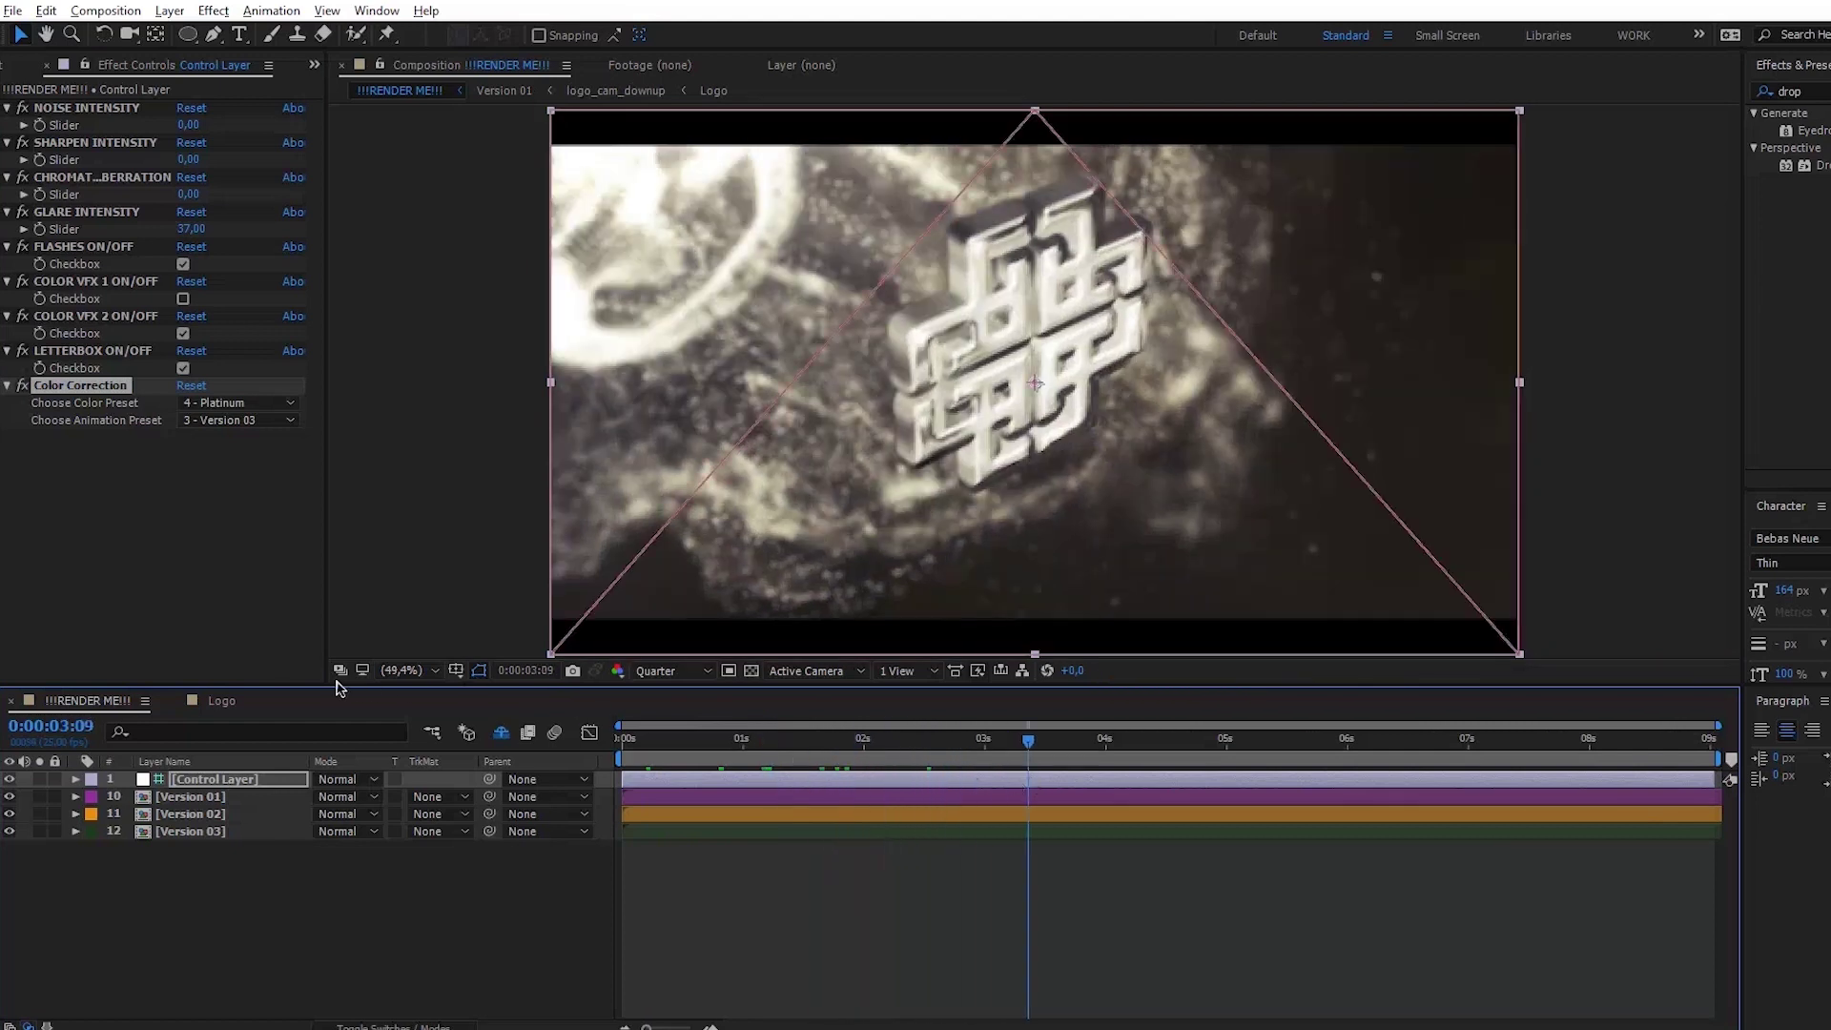
# - Scale the 4_.png layer in the Logo comp up to 31% and review it in !!!RENDER ME!!!
pyautogui.click(240, 705)
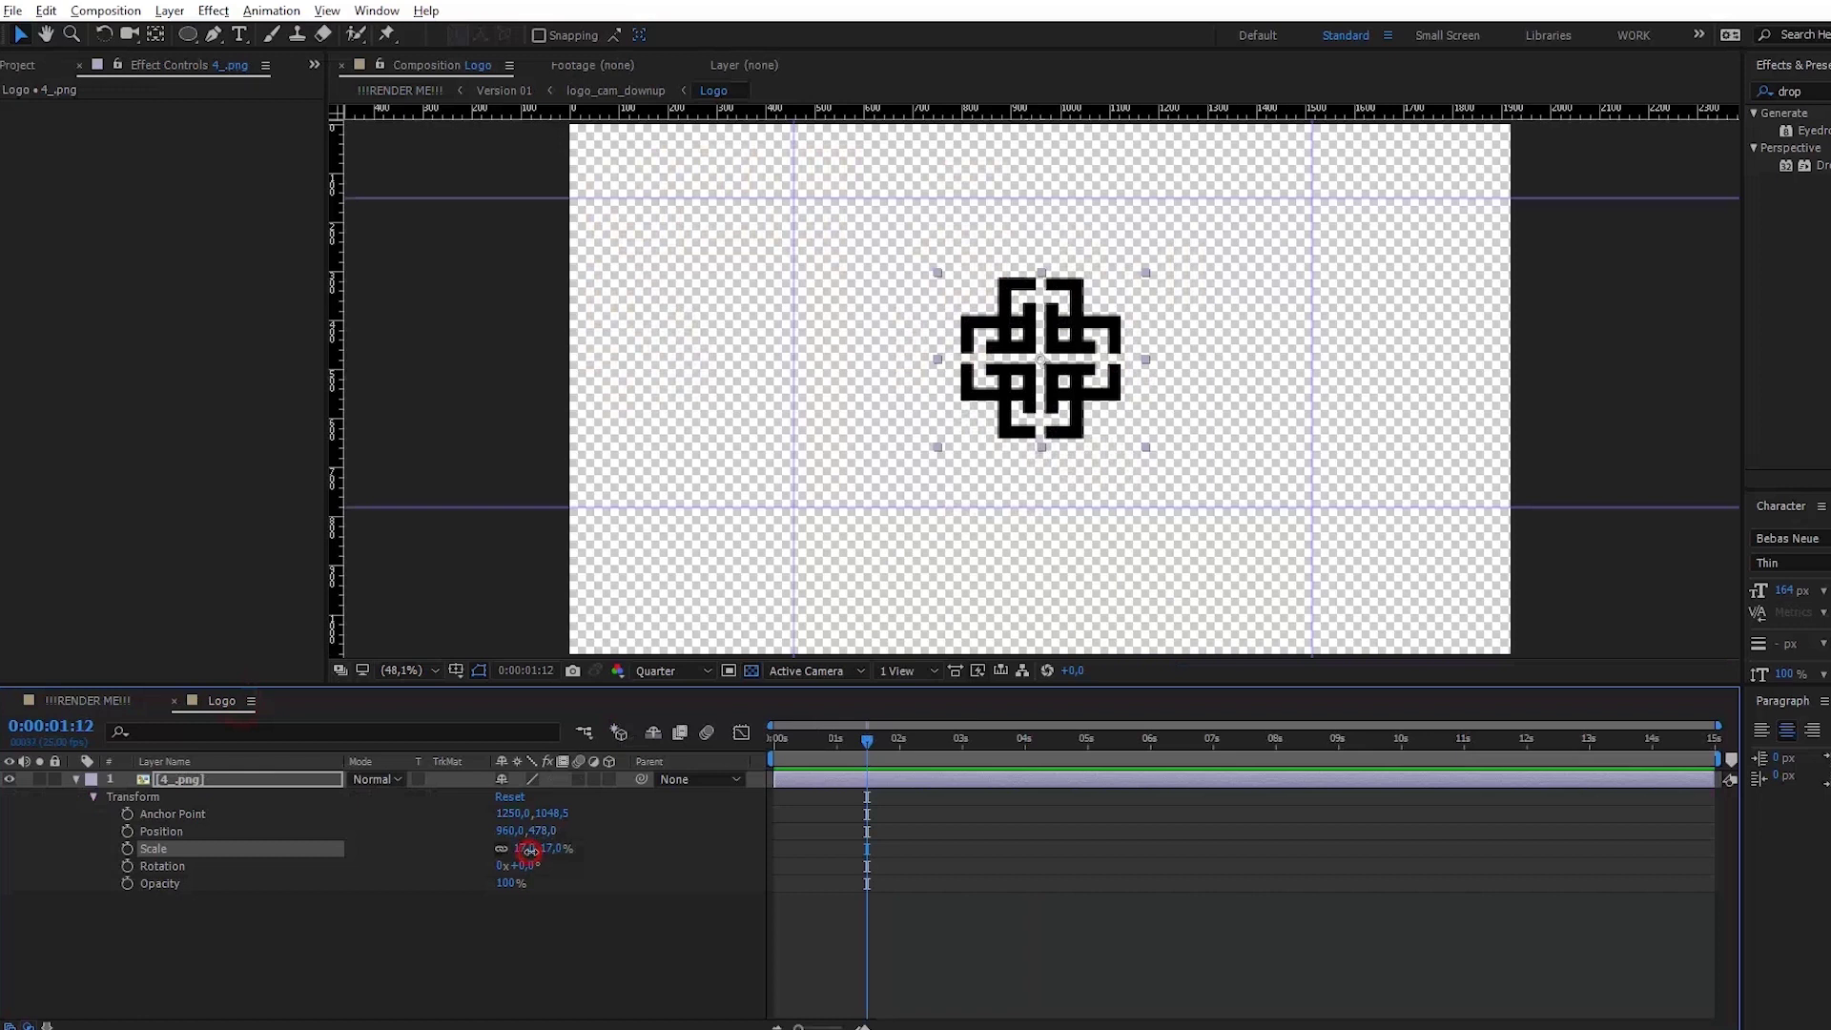
pyautogui.moveTo(530, 851); pyautogui.dragTo(544, 851)
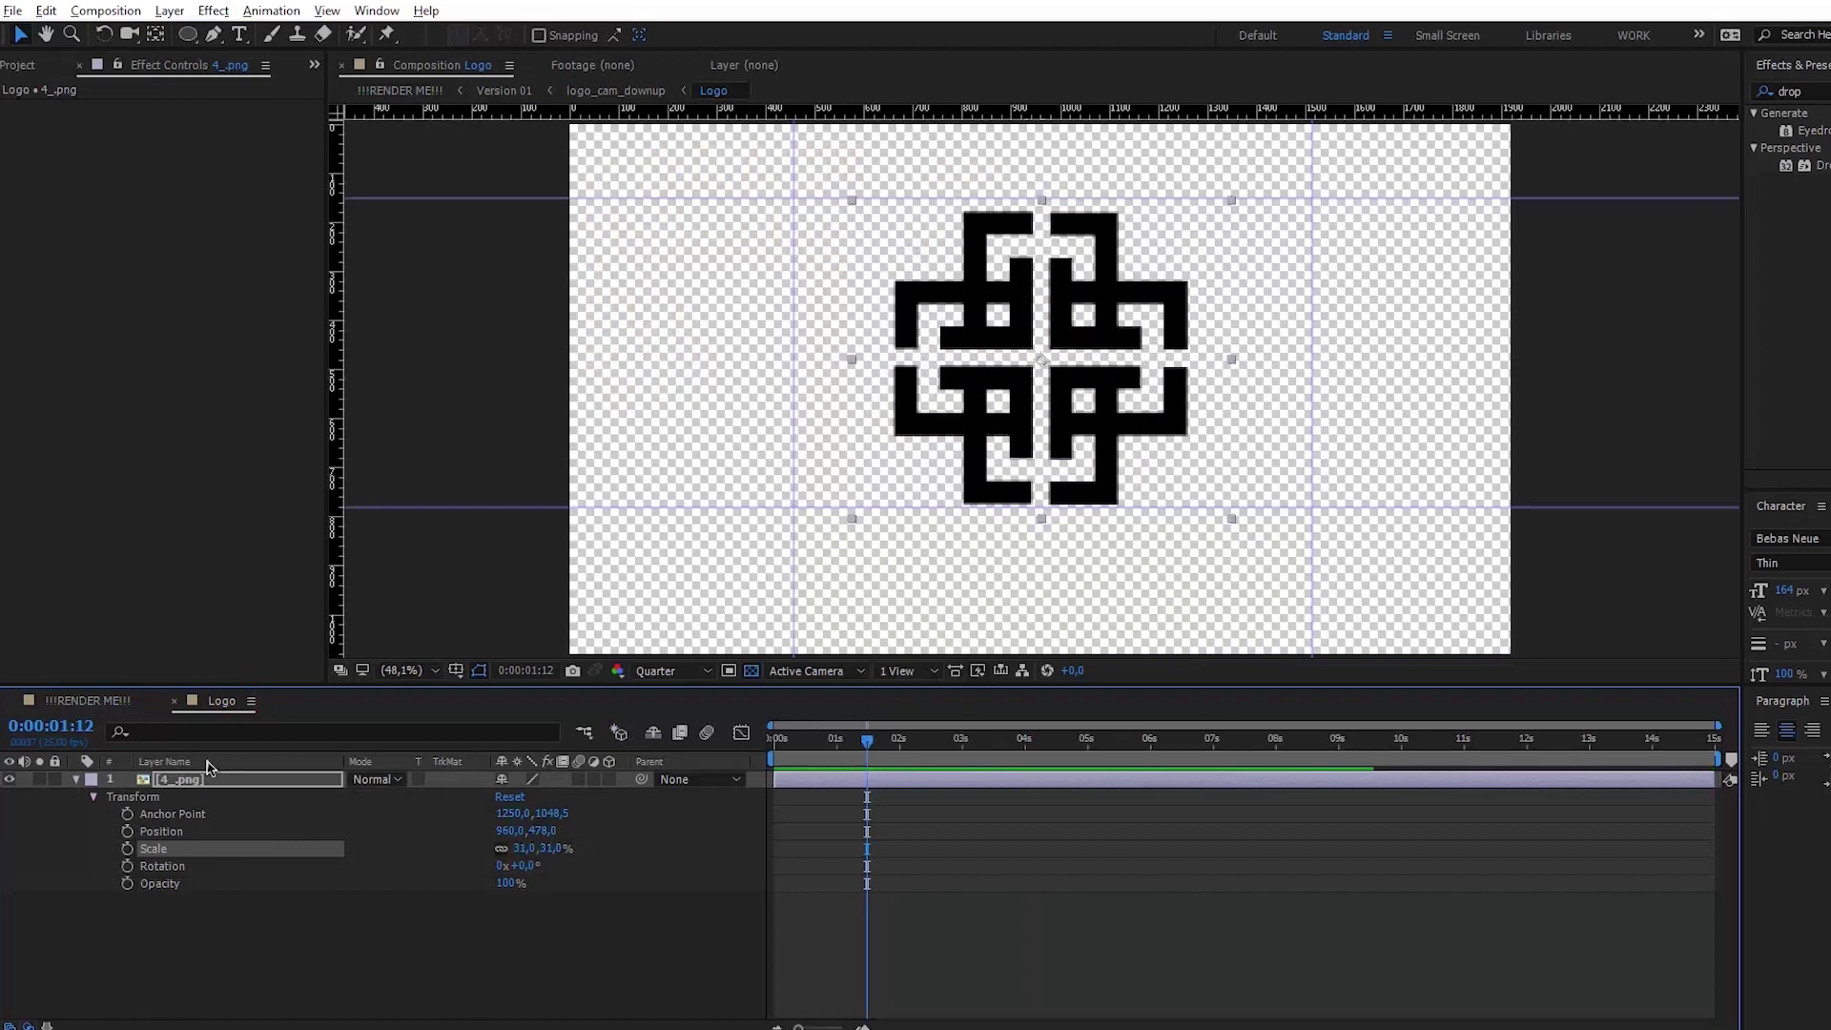
pyautogui.click(95, 703)
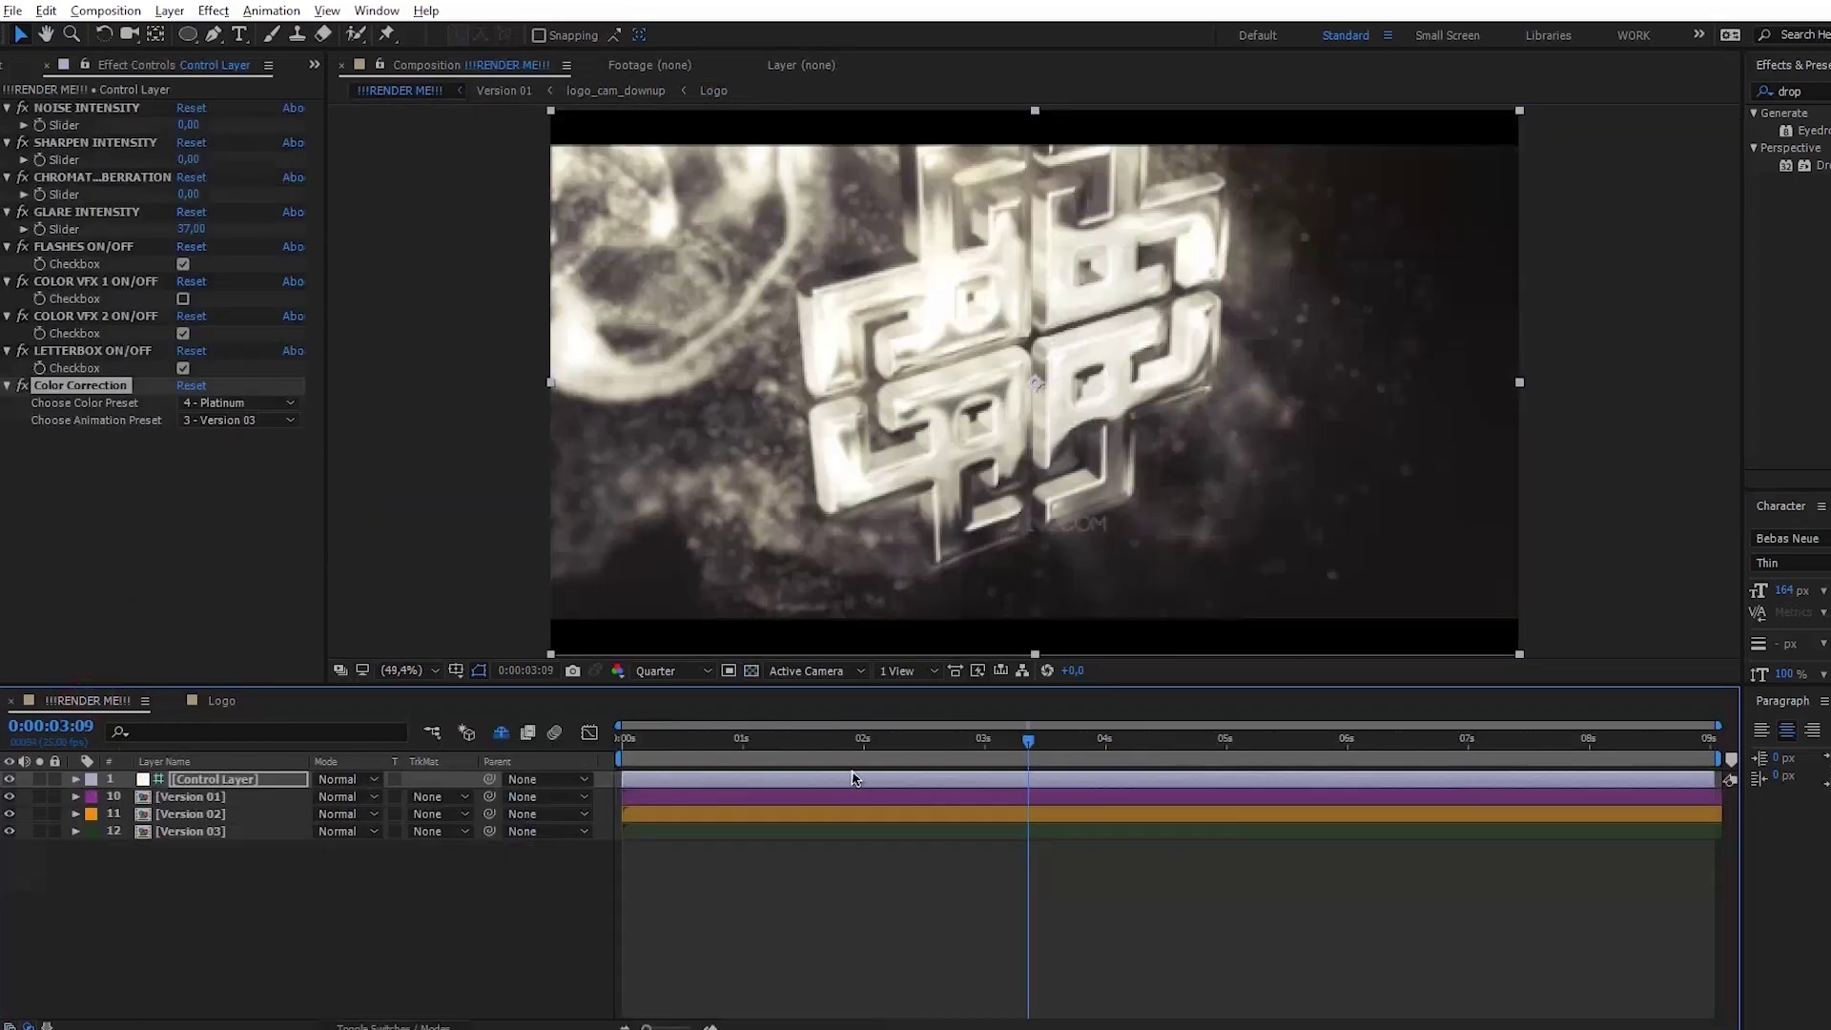
pyautogui.moveTo(801, 748); pyautogui.dragTo(777, 749)
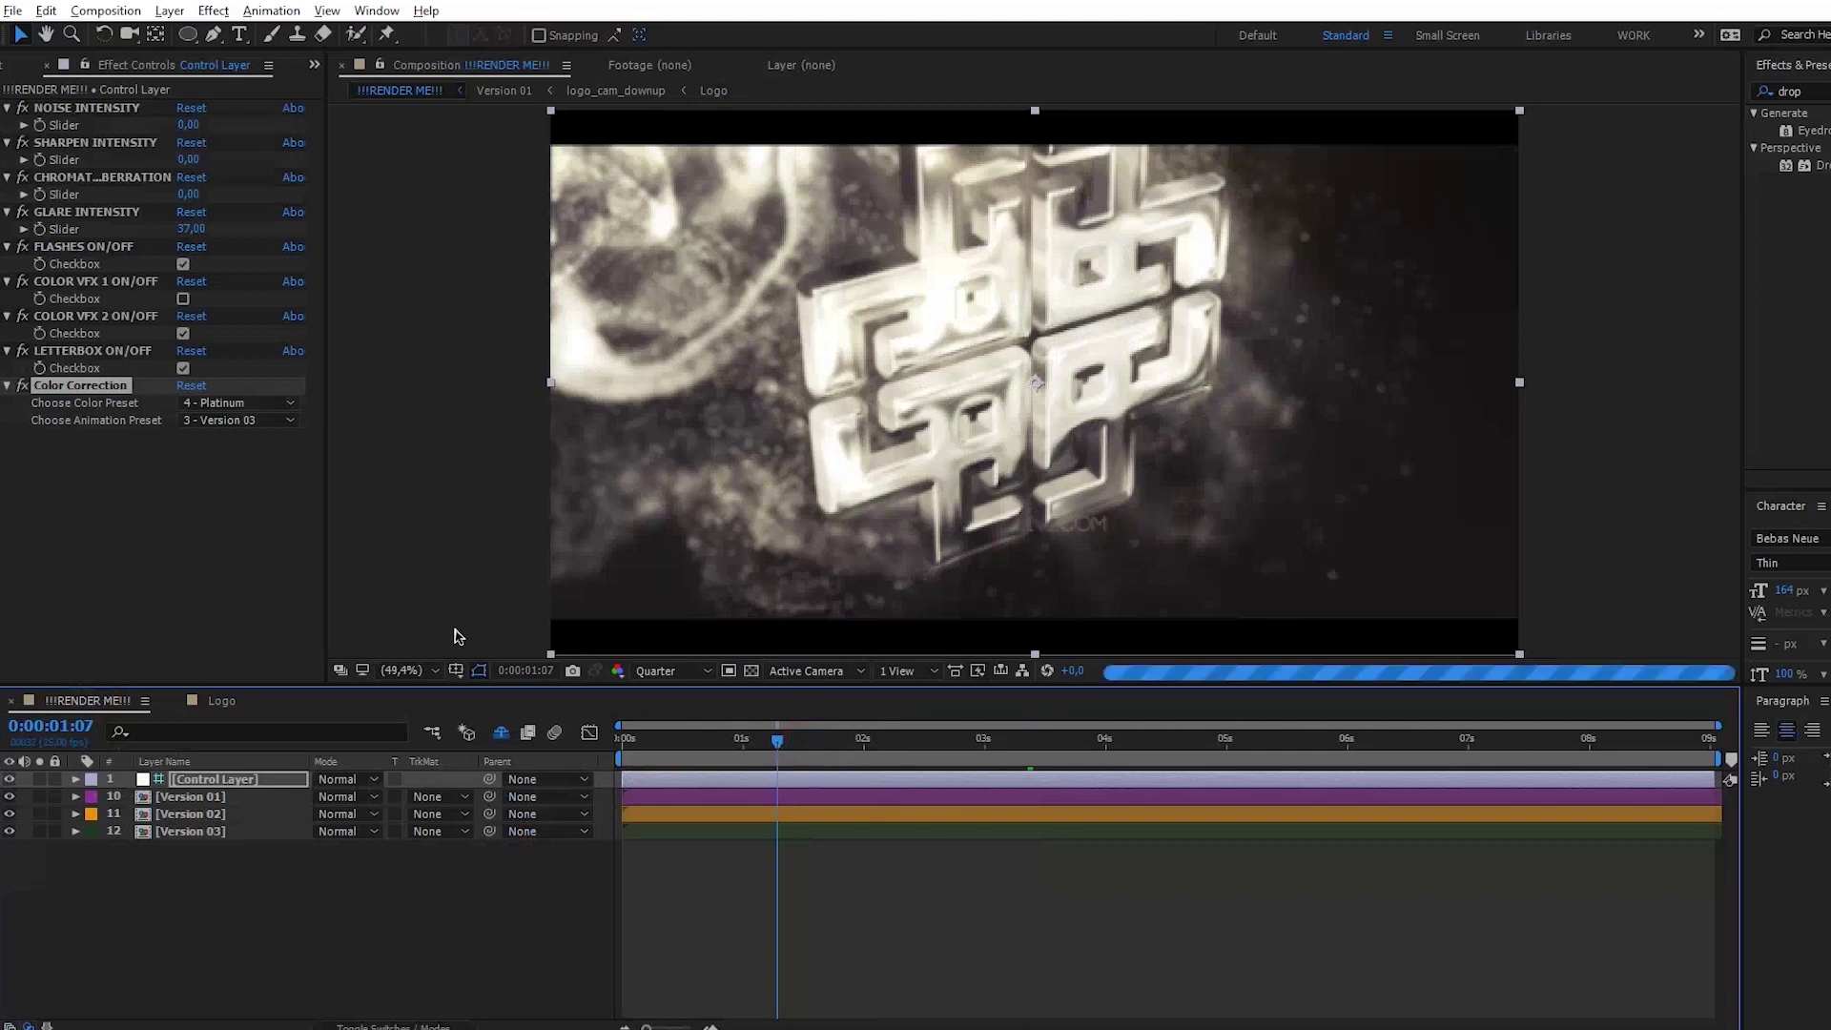
# - Try the Silver colour preset and set the preview resolution to Full
pyautogui.click(238, 403)
pyautogui.click(238, 403)
pyautogui.click(238, 402)
pyautogui.click(240, 450)
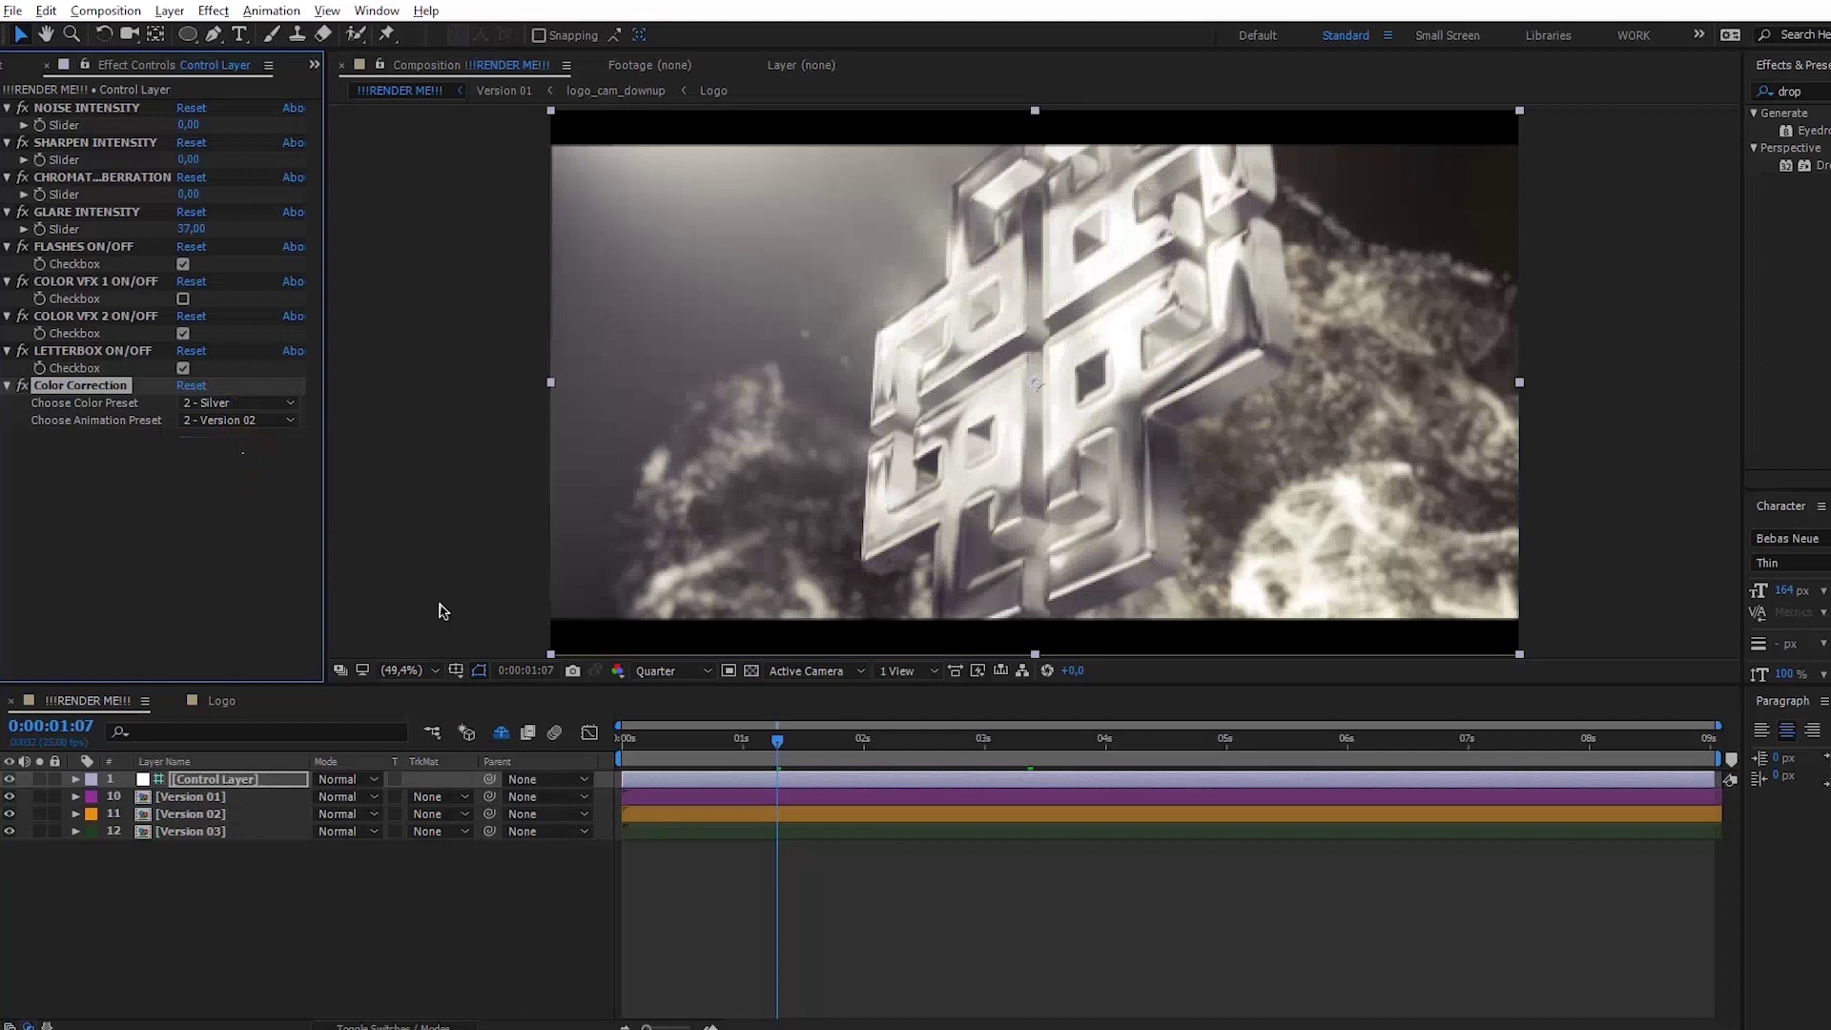
pyautogui.click(679, 672)
pyautogui.click(686, 728)
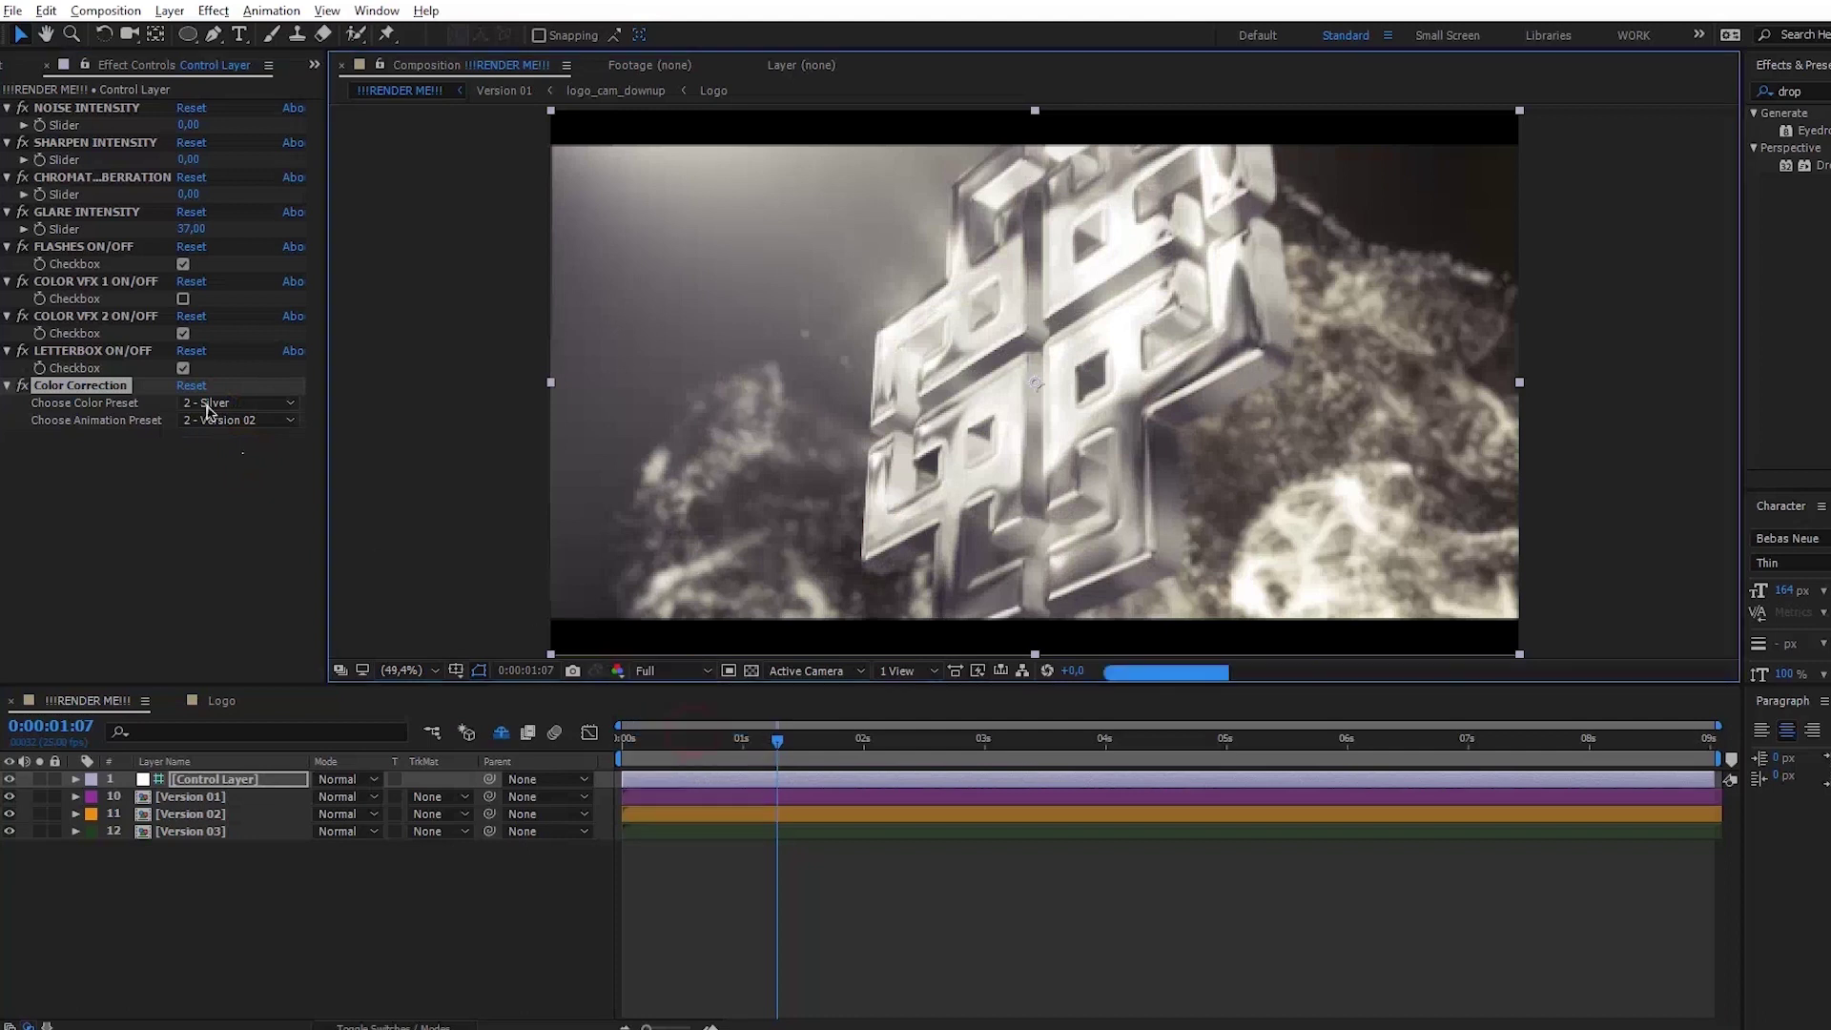
# - Apply the 3 - Cooper colour preset and switch the animation preset to 1 - Version 01
pyautogui.click(211, 404)
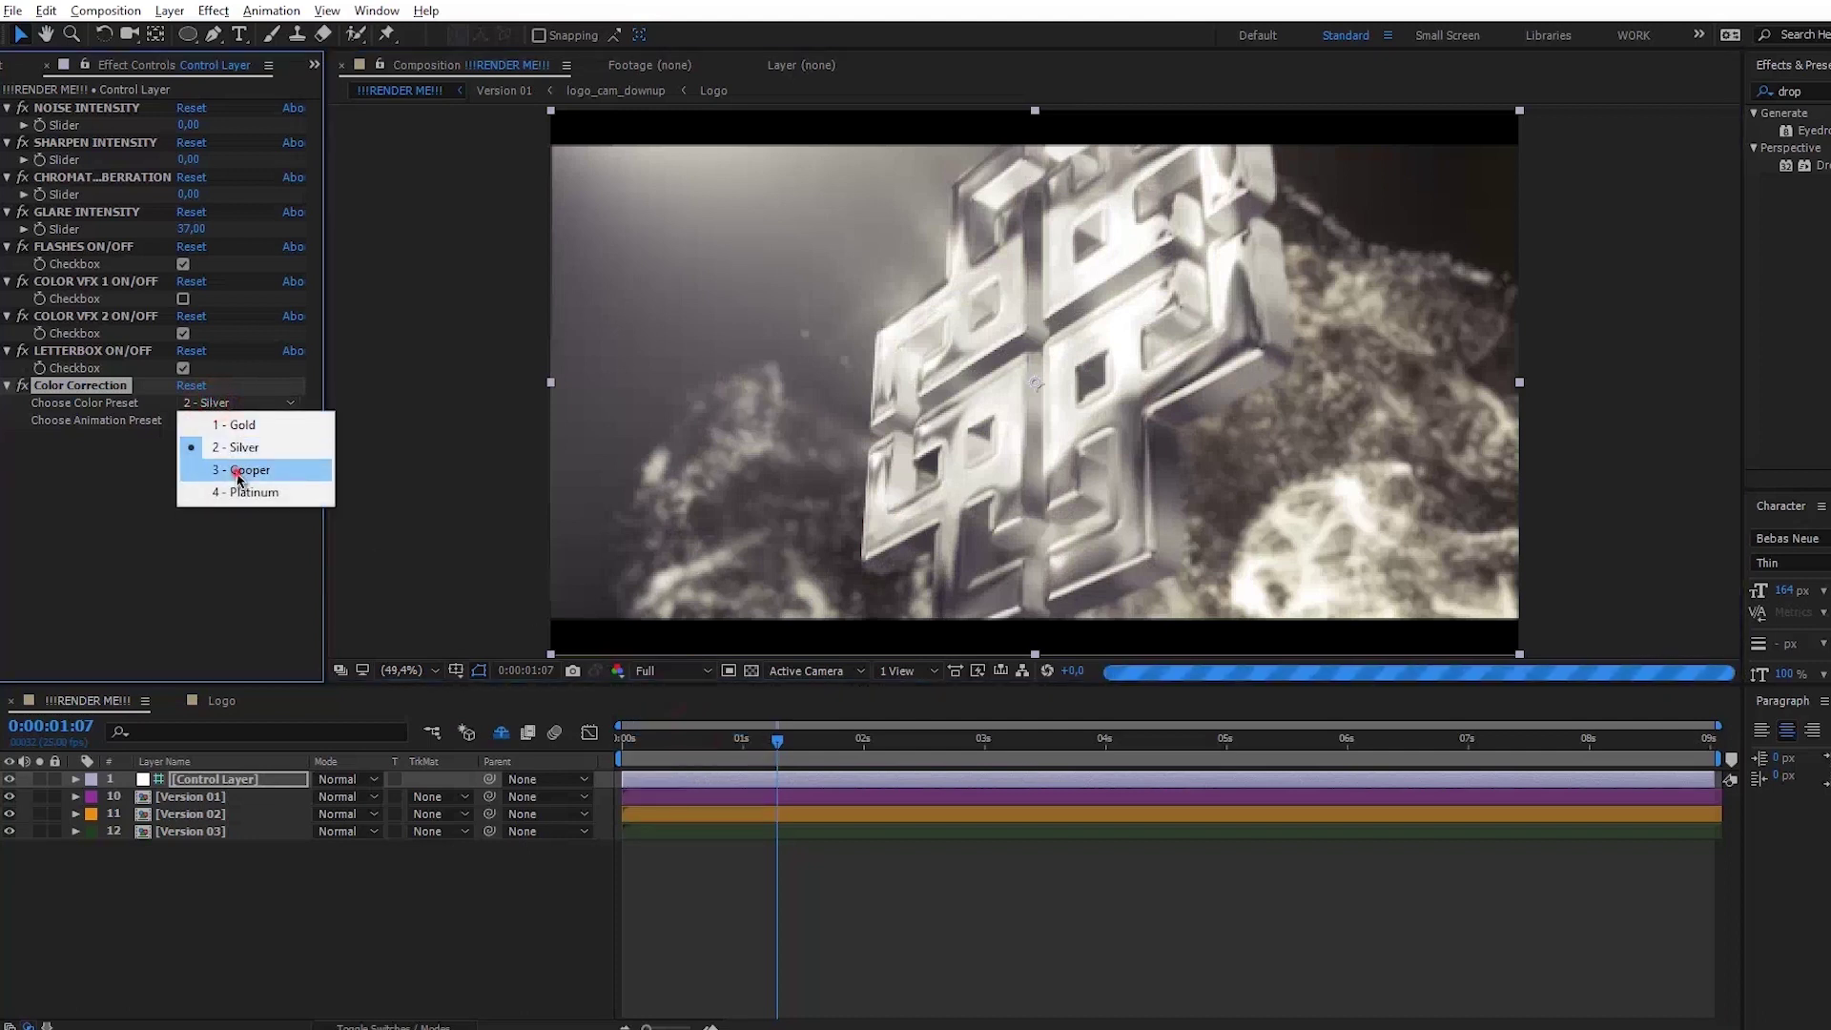
pyautogui.click(240, 470)
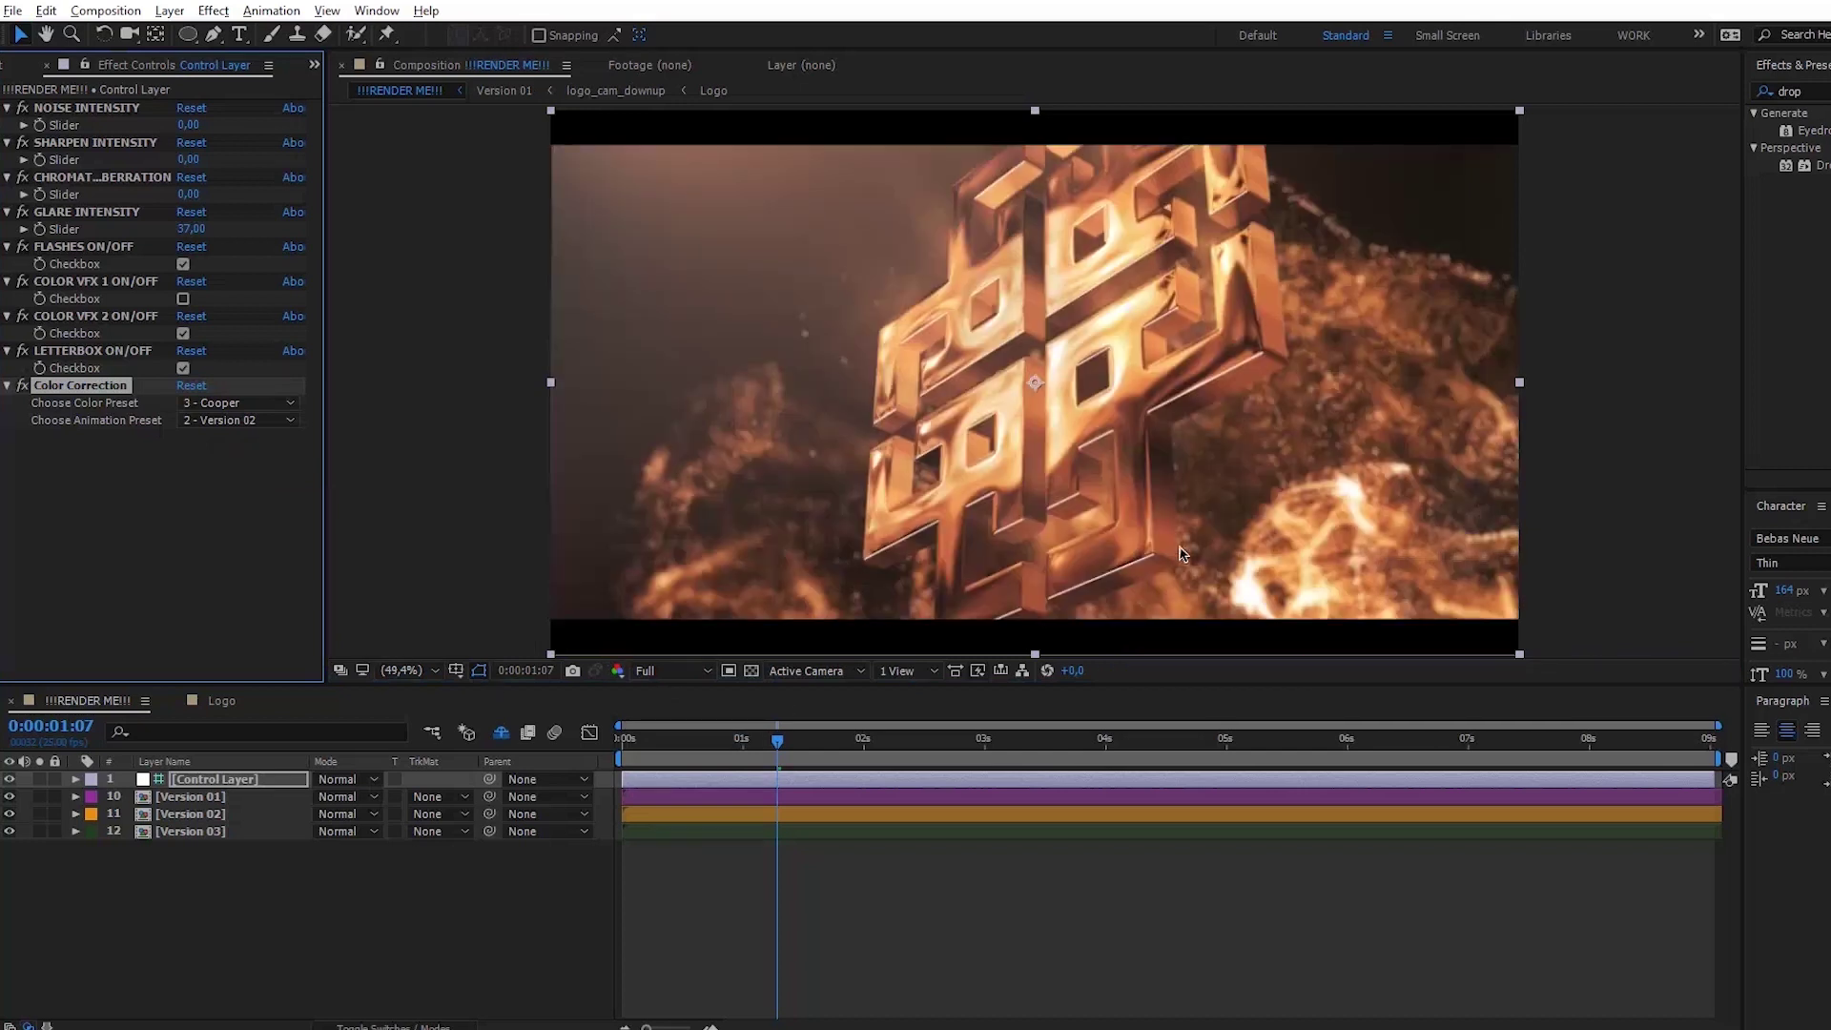
pyautogui.click(256, 421)
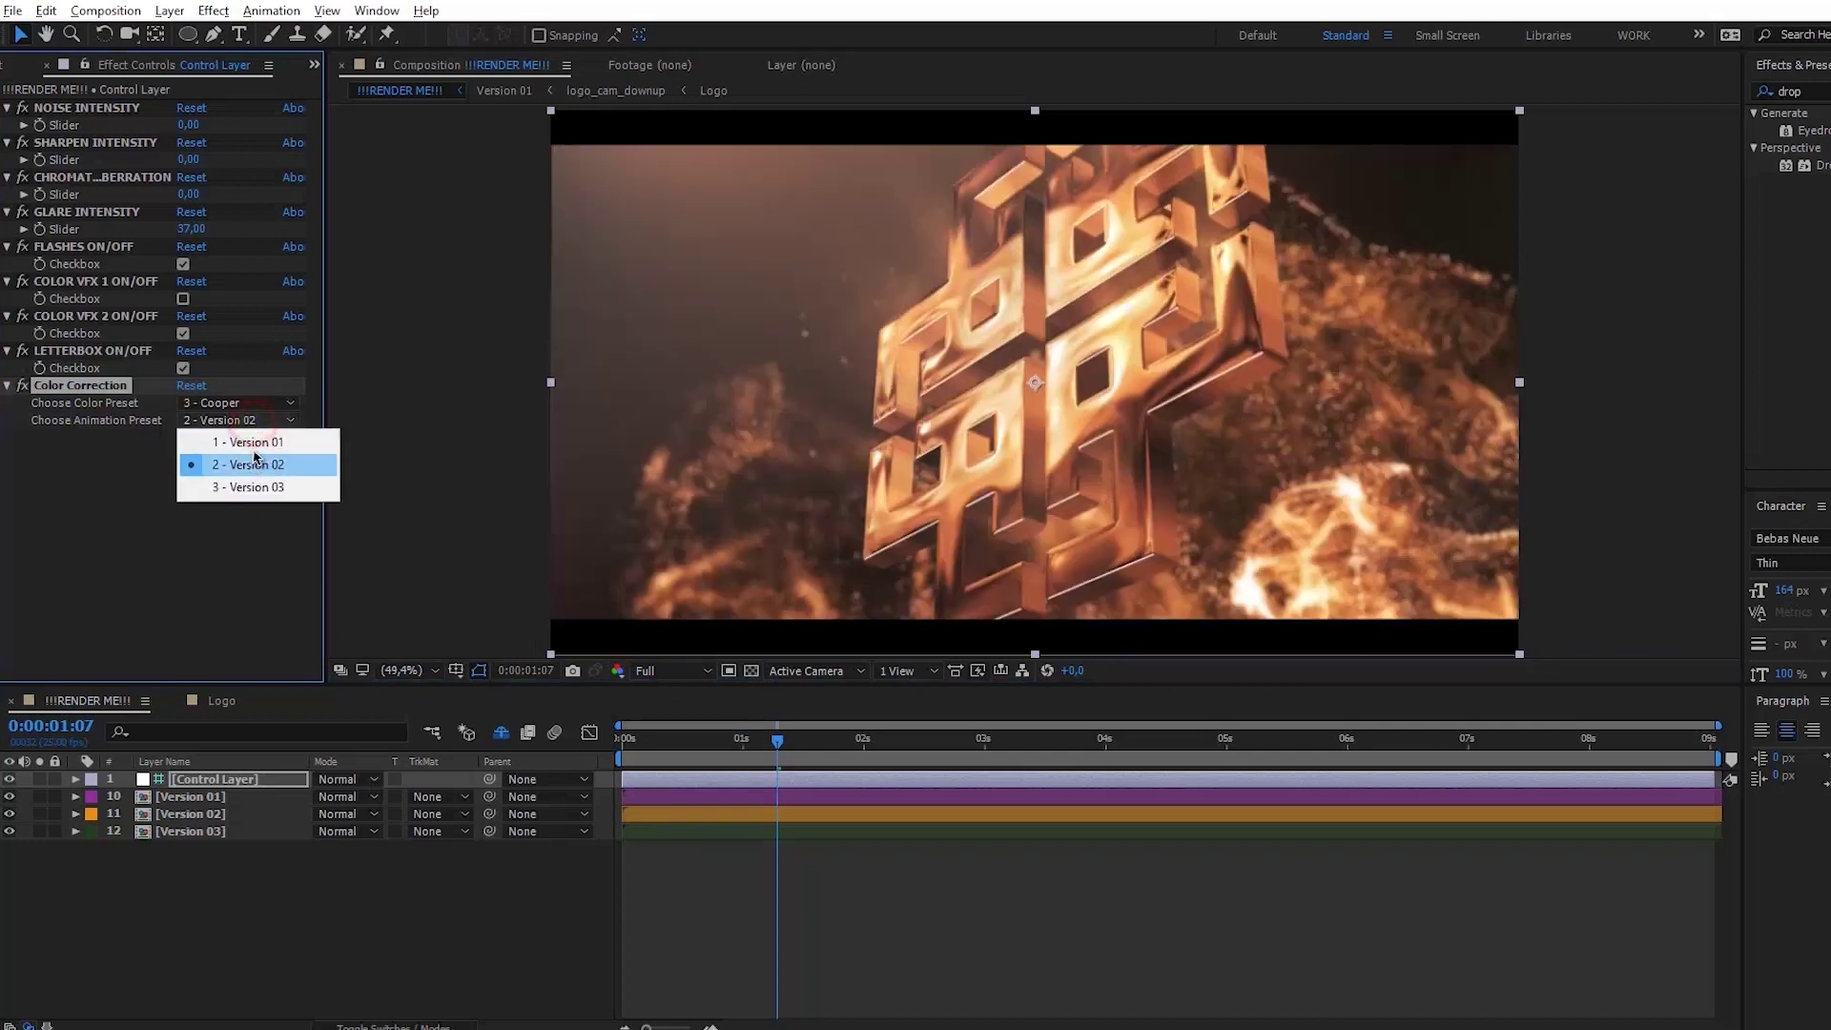
pyautogui.click(243, 431)
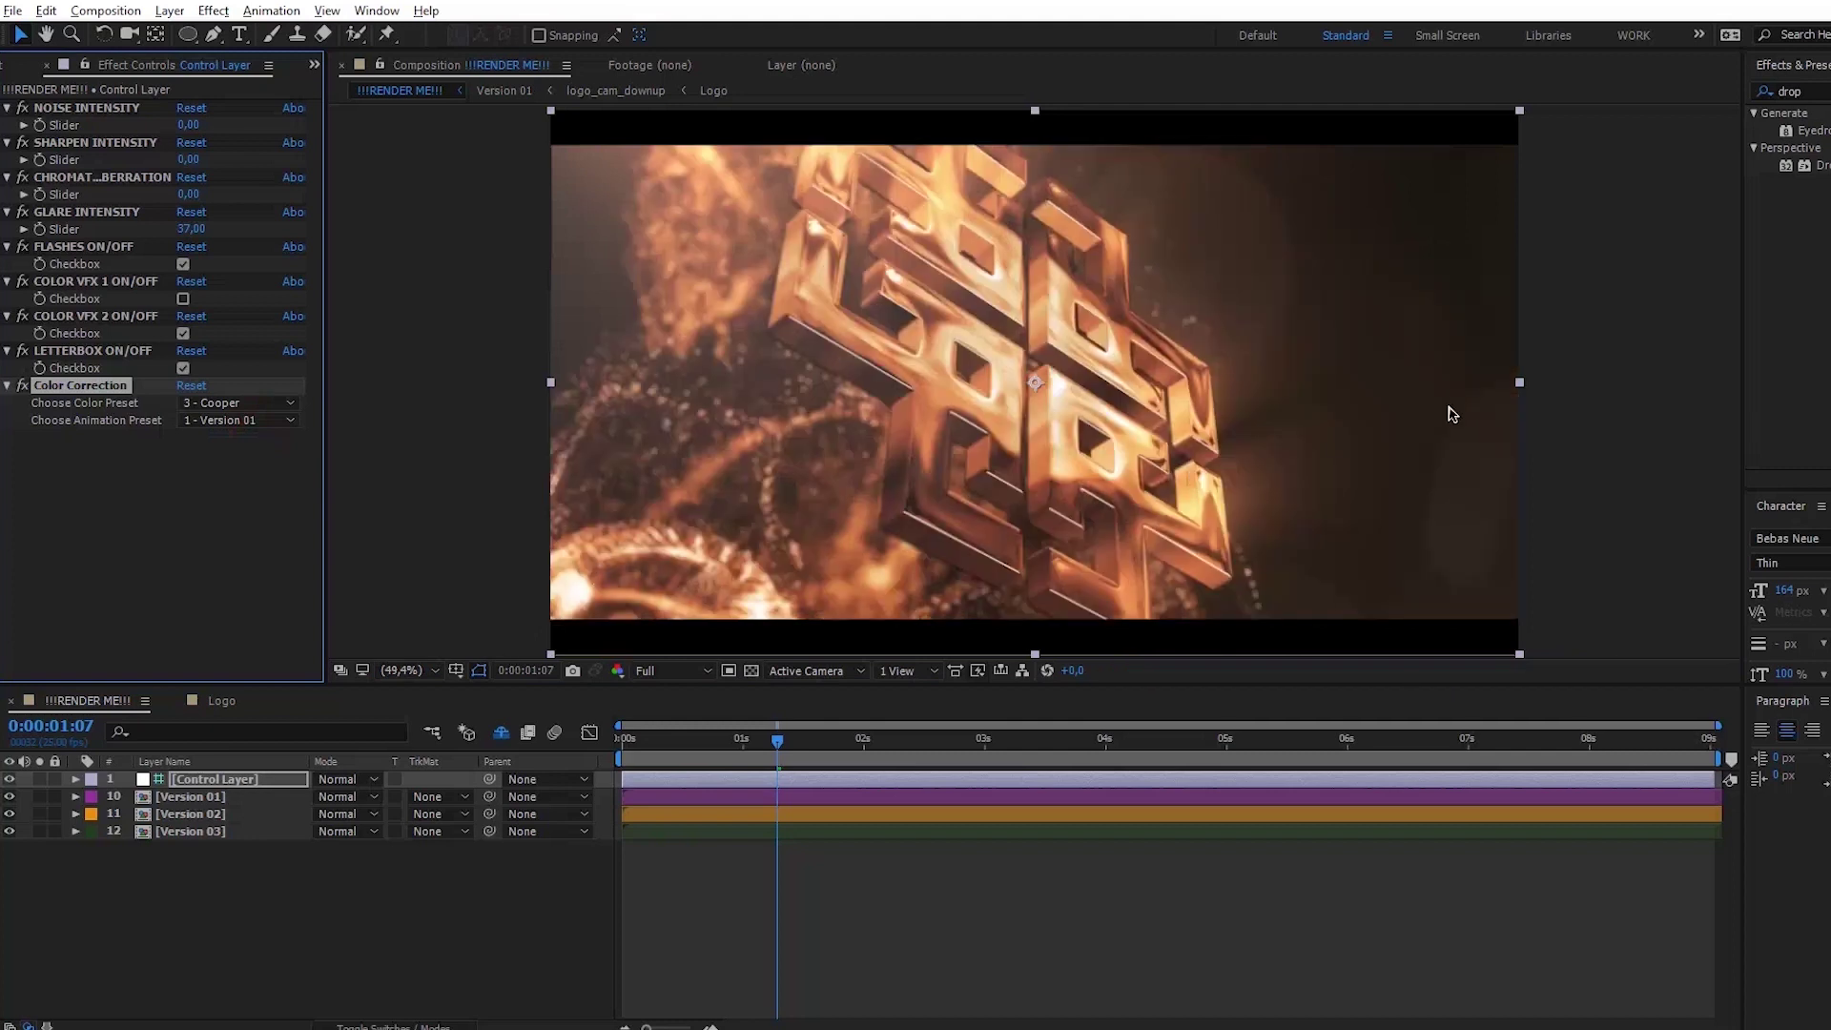
pyautogui.click(78, 13)
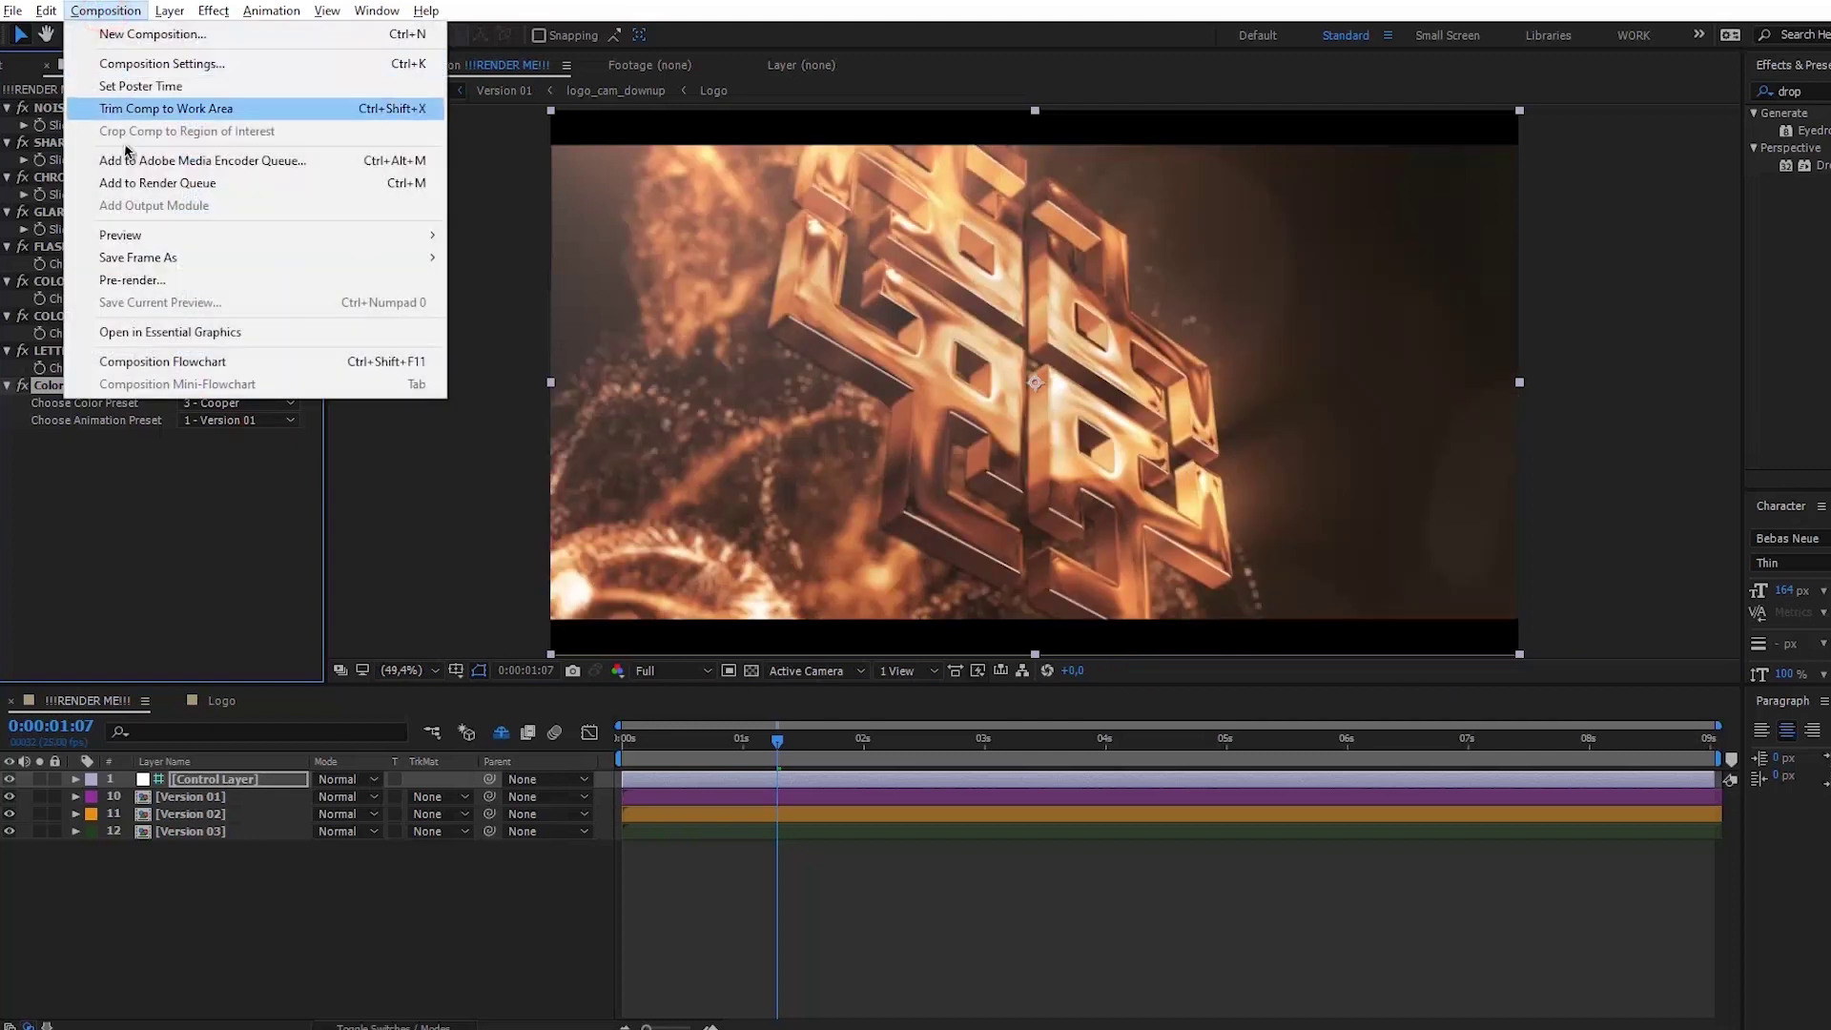
# - Queue !!!RENDER ME!!! with a QuickTime H.264 output module and save the output file location
pyautogui.click(153, 182)
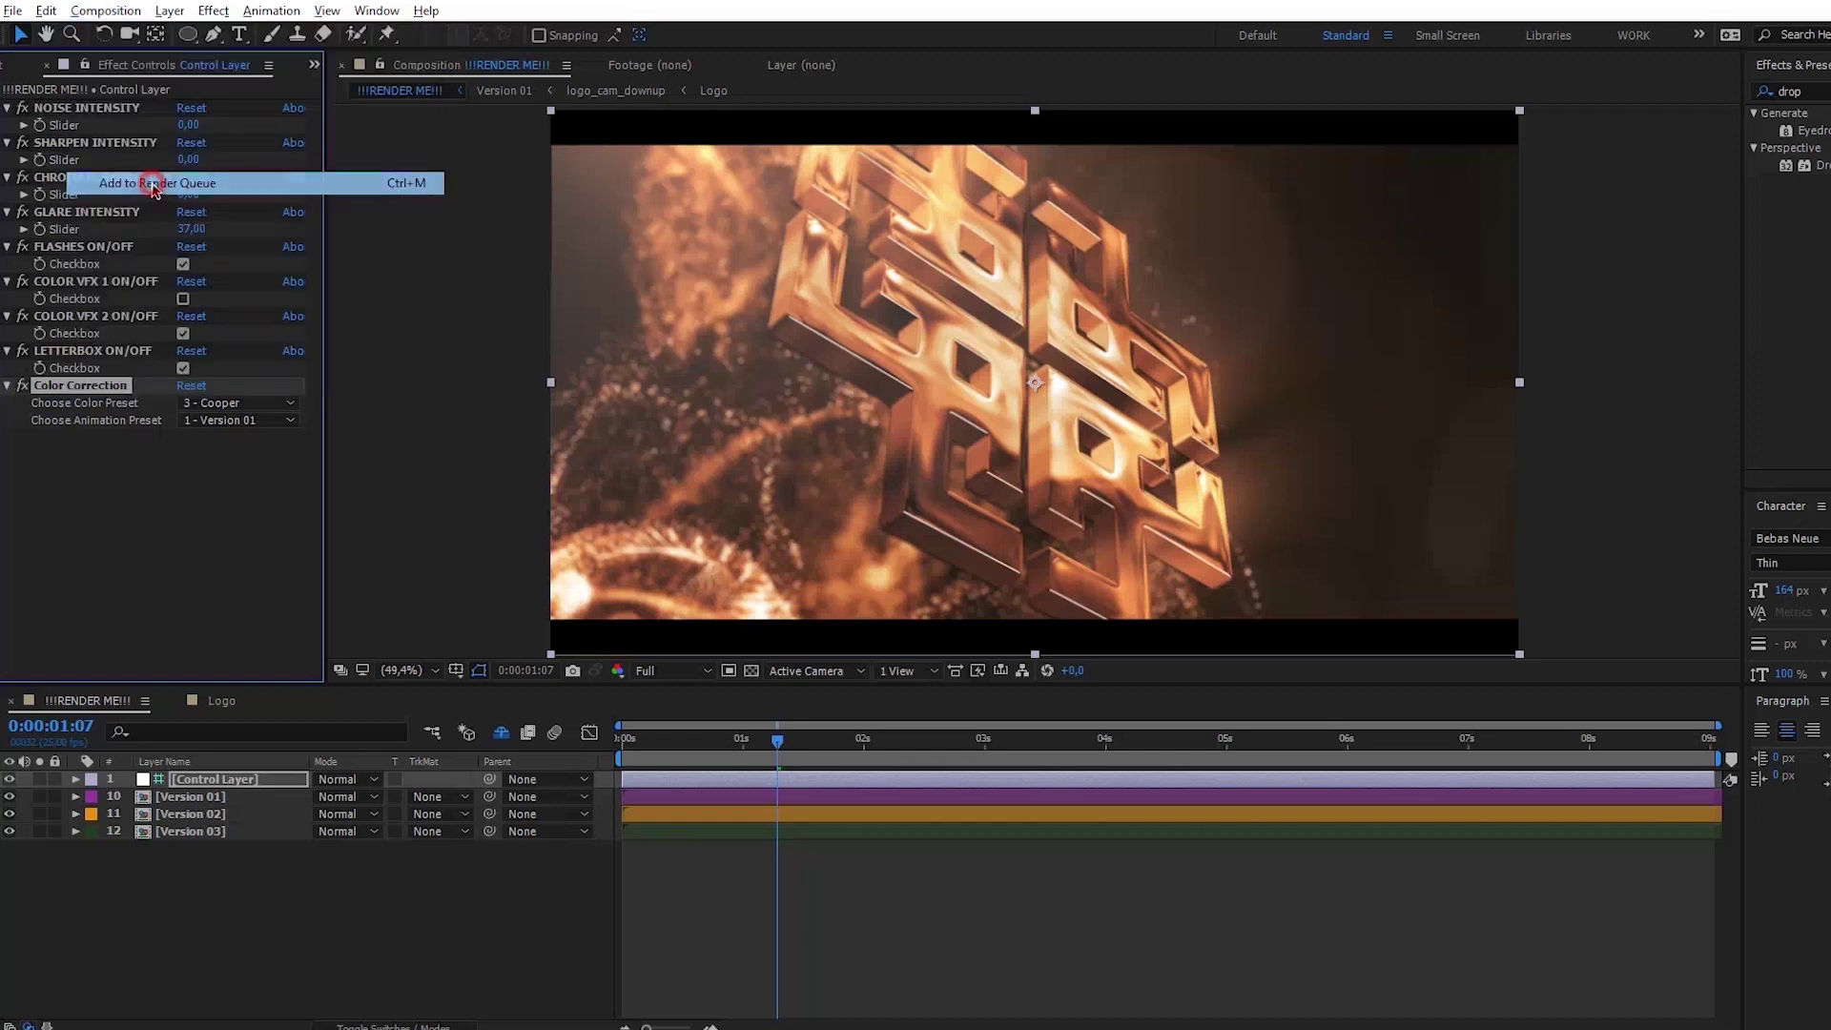
pyautogui.click(164, 838)
pyautogui.click(858, 264)
pyautogui.click(892, 490)
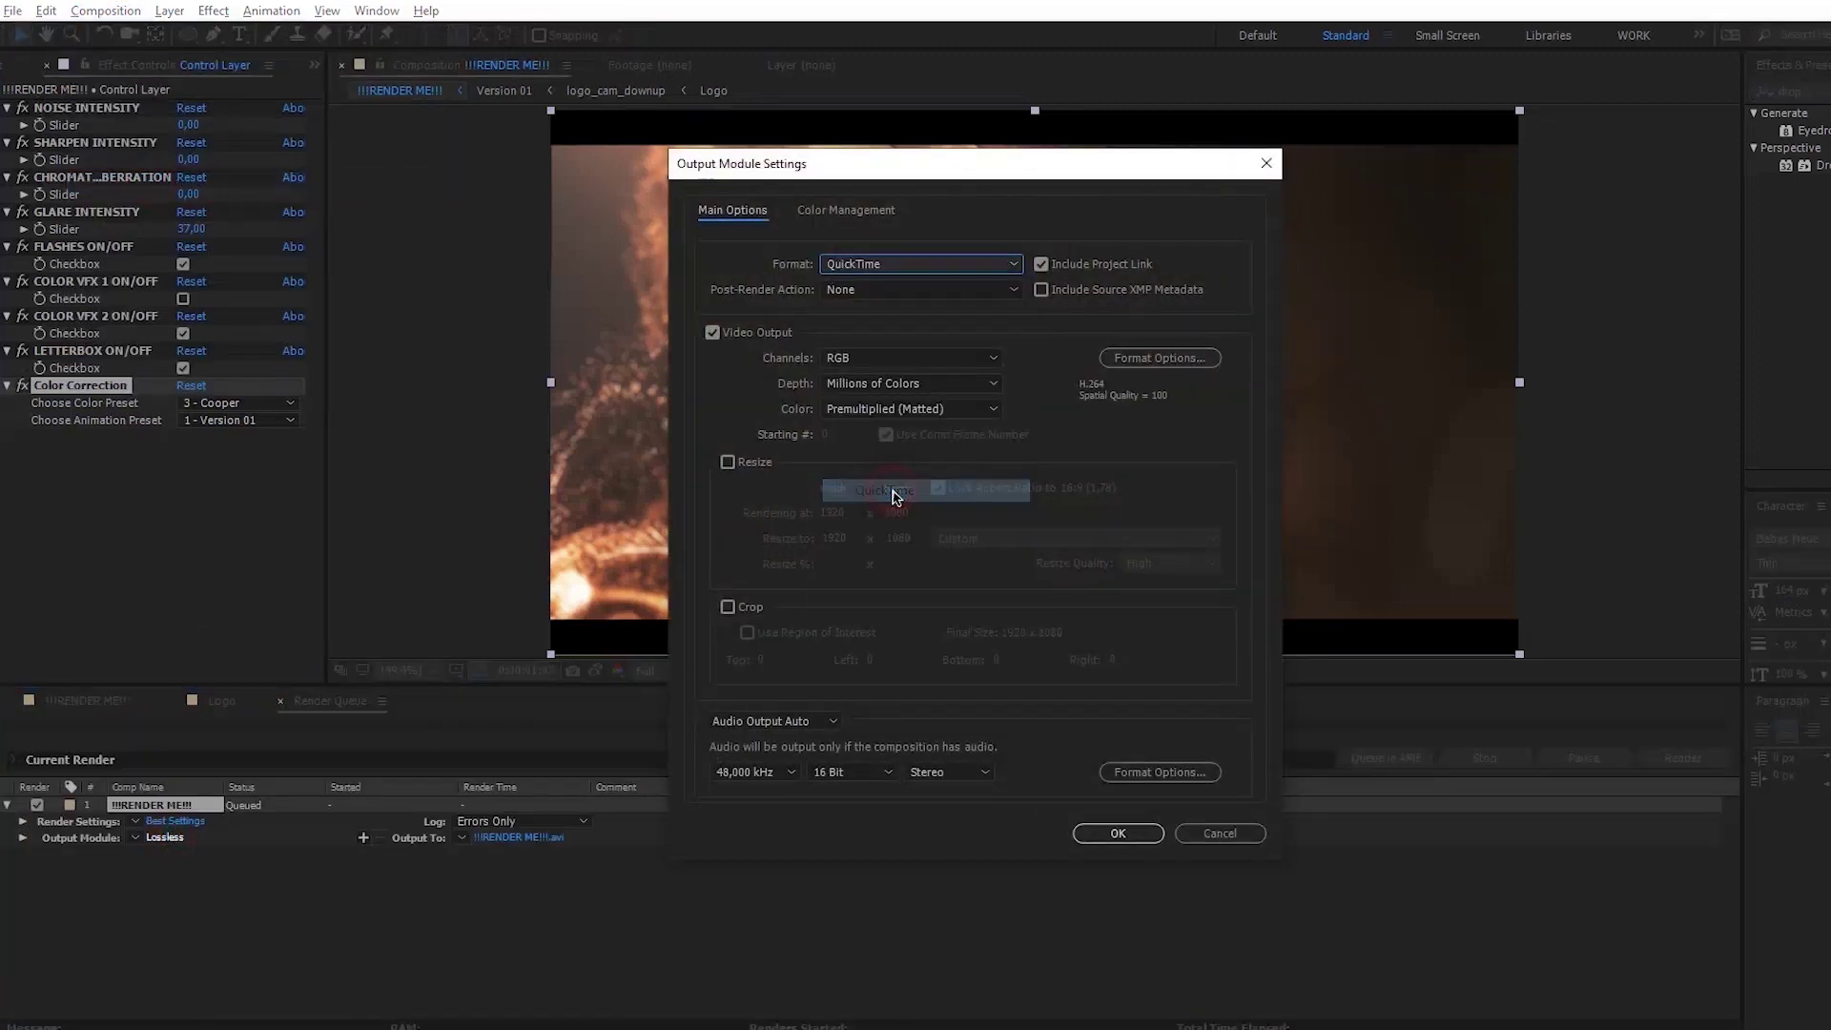
pyautogui.click(1104, 360)
pyautogui.click(920, 196)
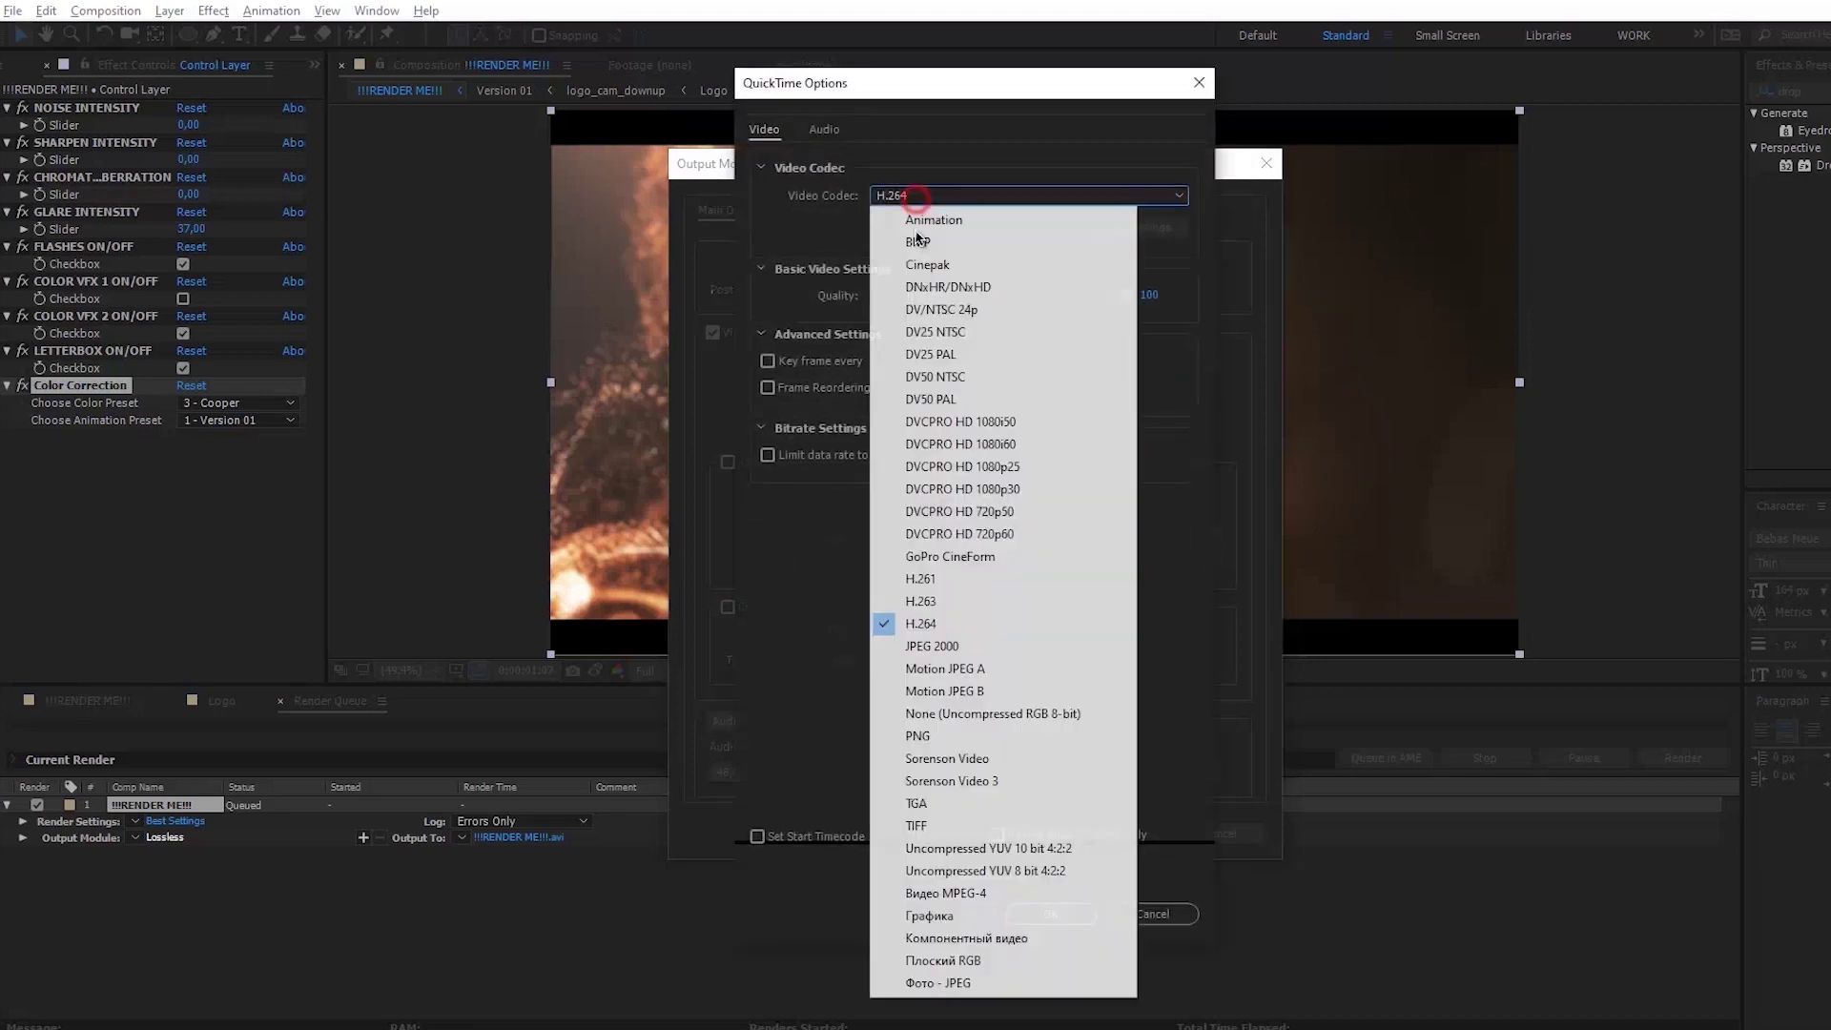
pyautogui.click(934, 625)
pyautogui.click(1066, 914)
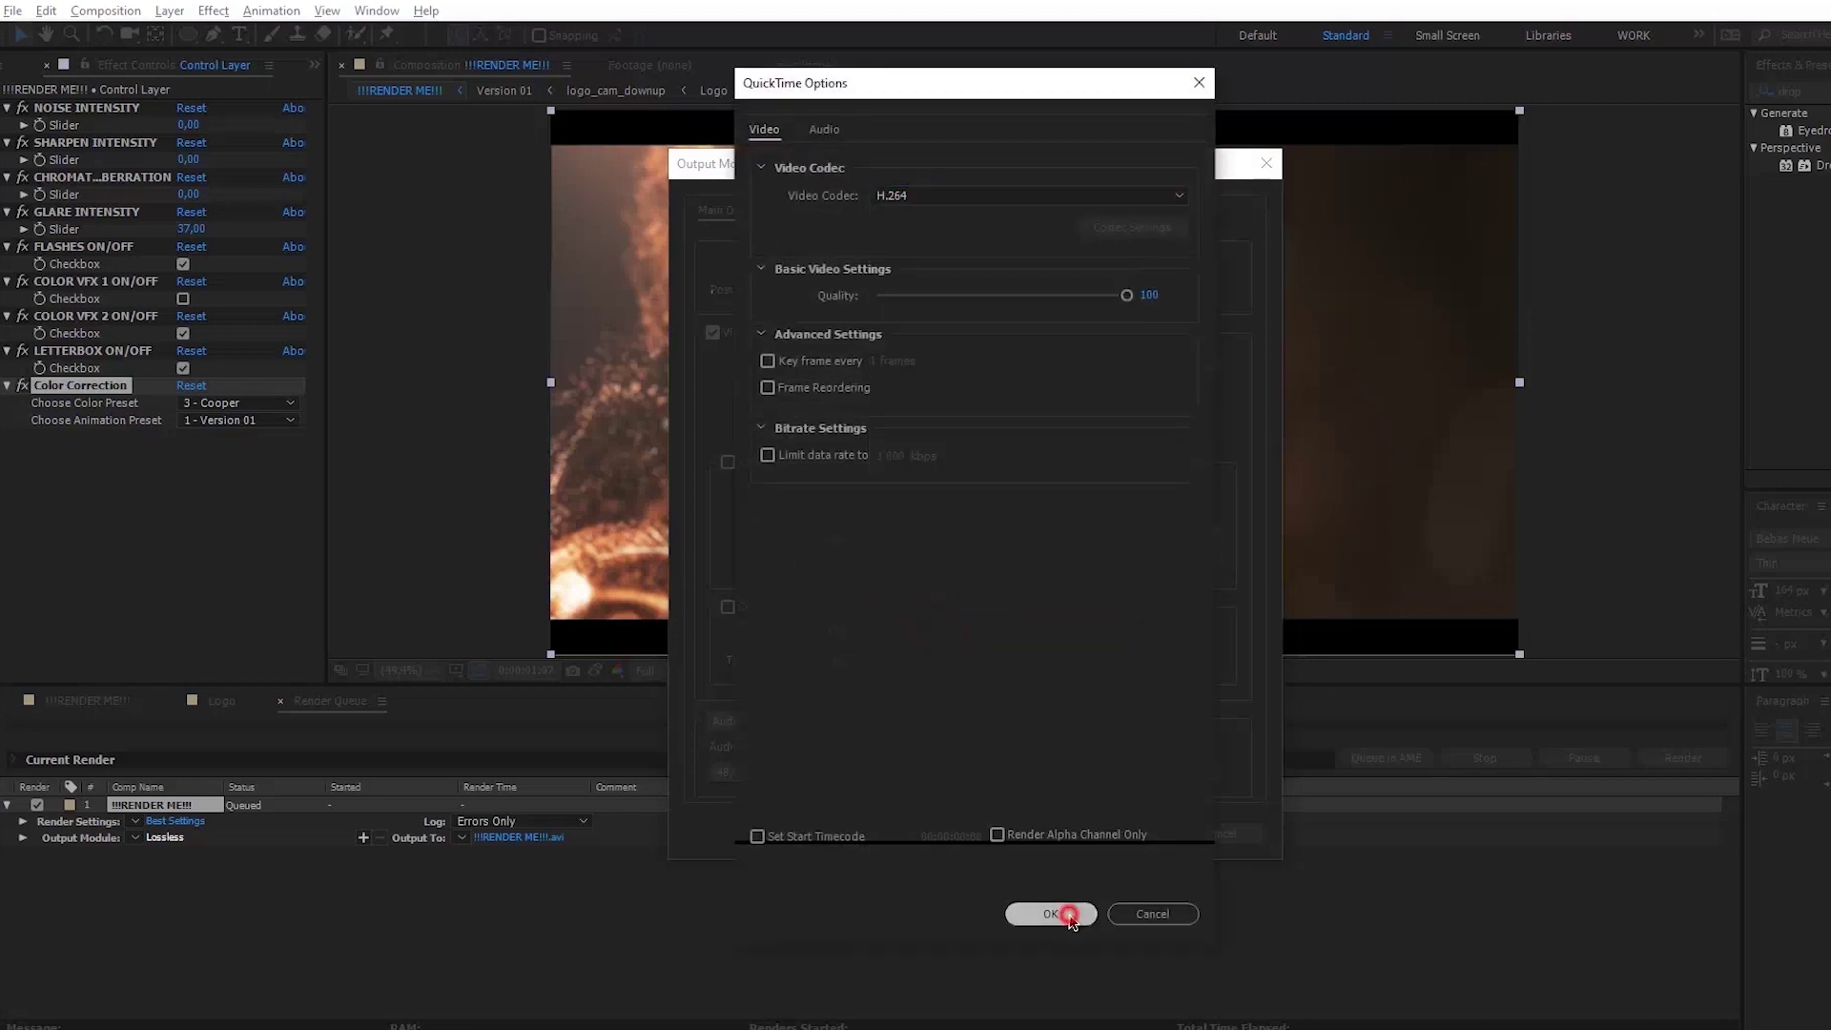
pyautogui.click(1100, 834)
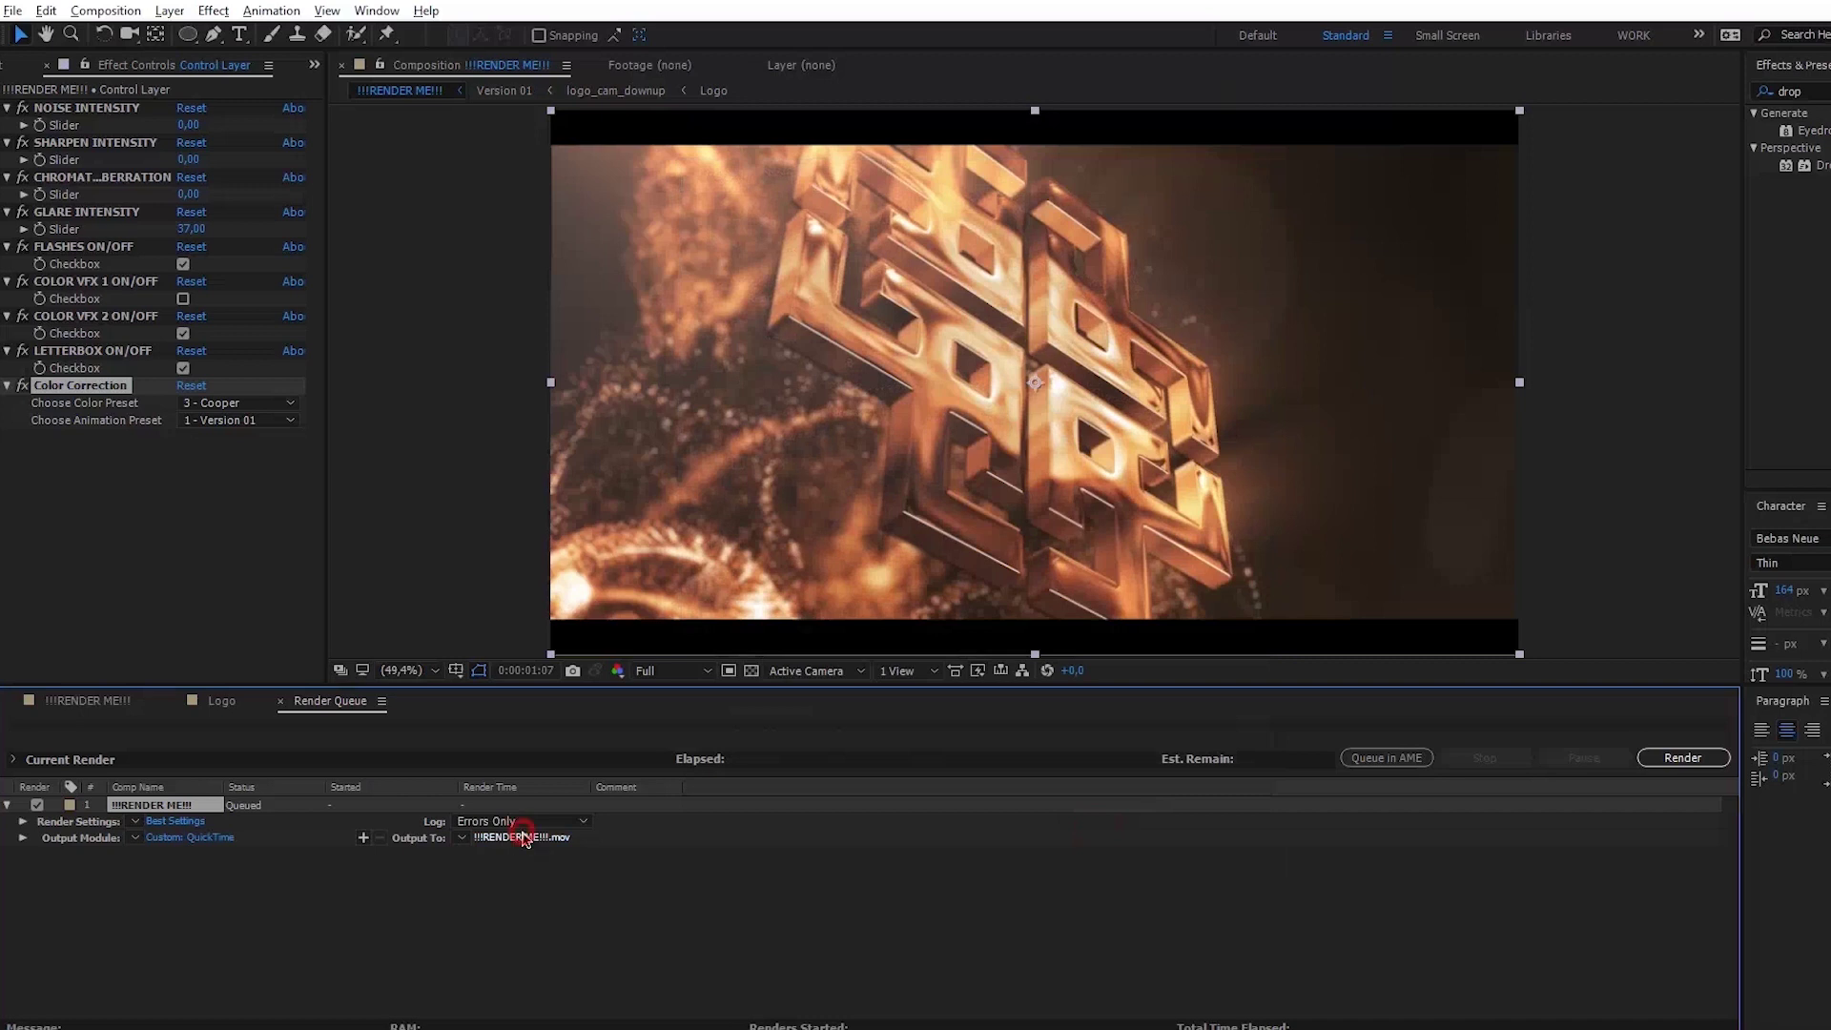
pyautogui.click(524, 838)
pyautogui.click(1280, 965)
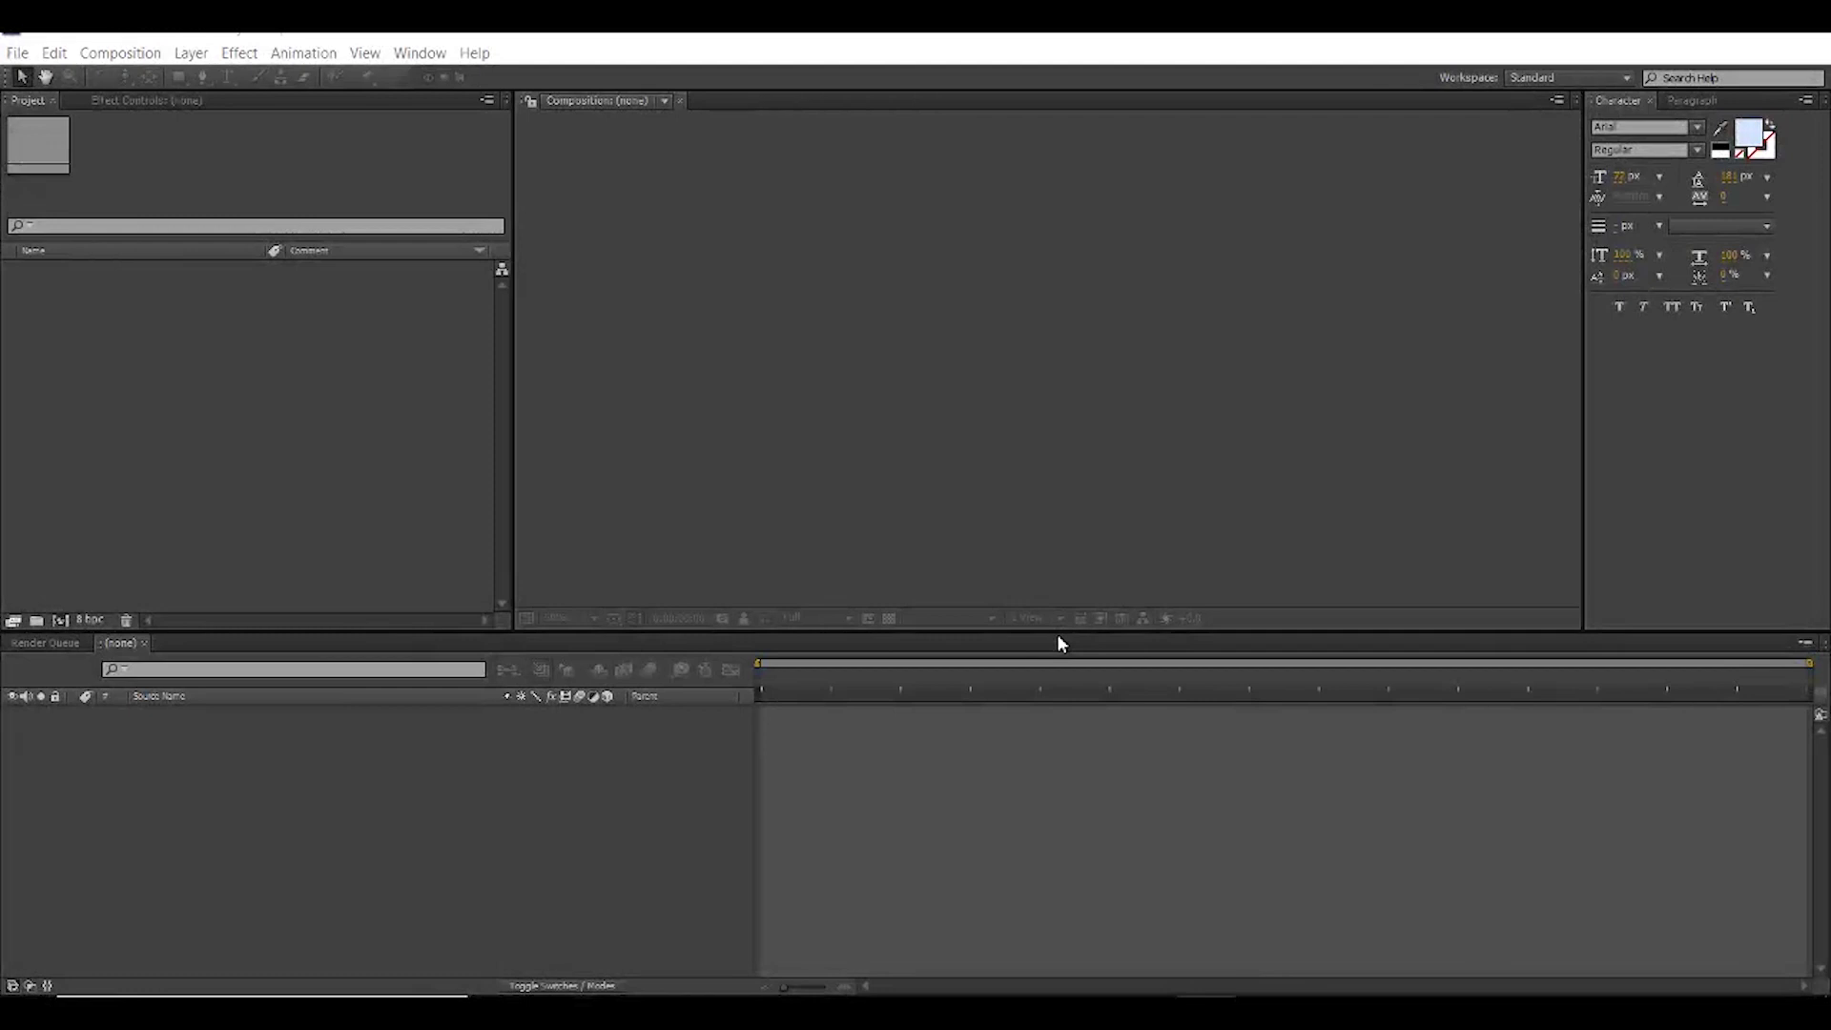
# - Open the Fire Logo Reveal project file through File > Open Project
pyautogui.click(285, 467)
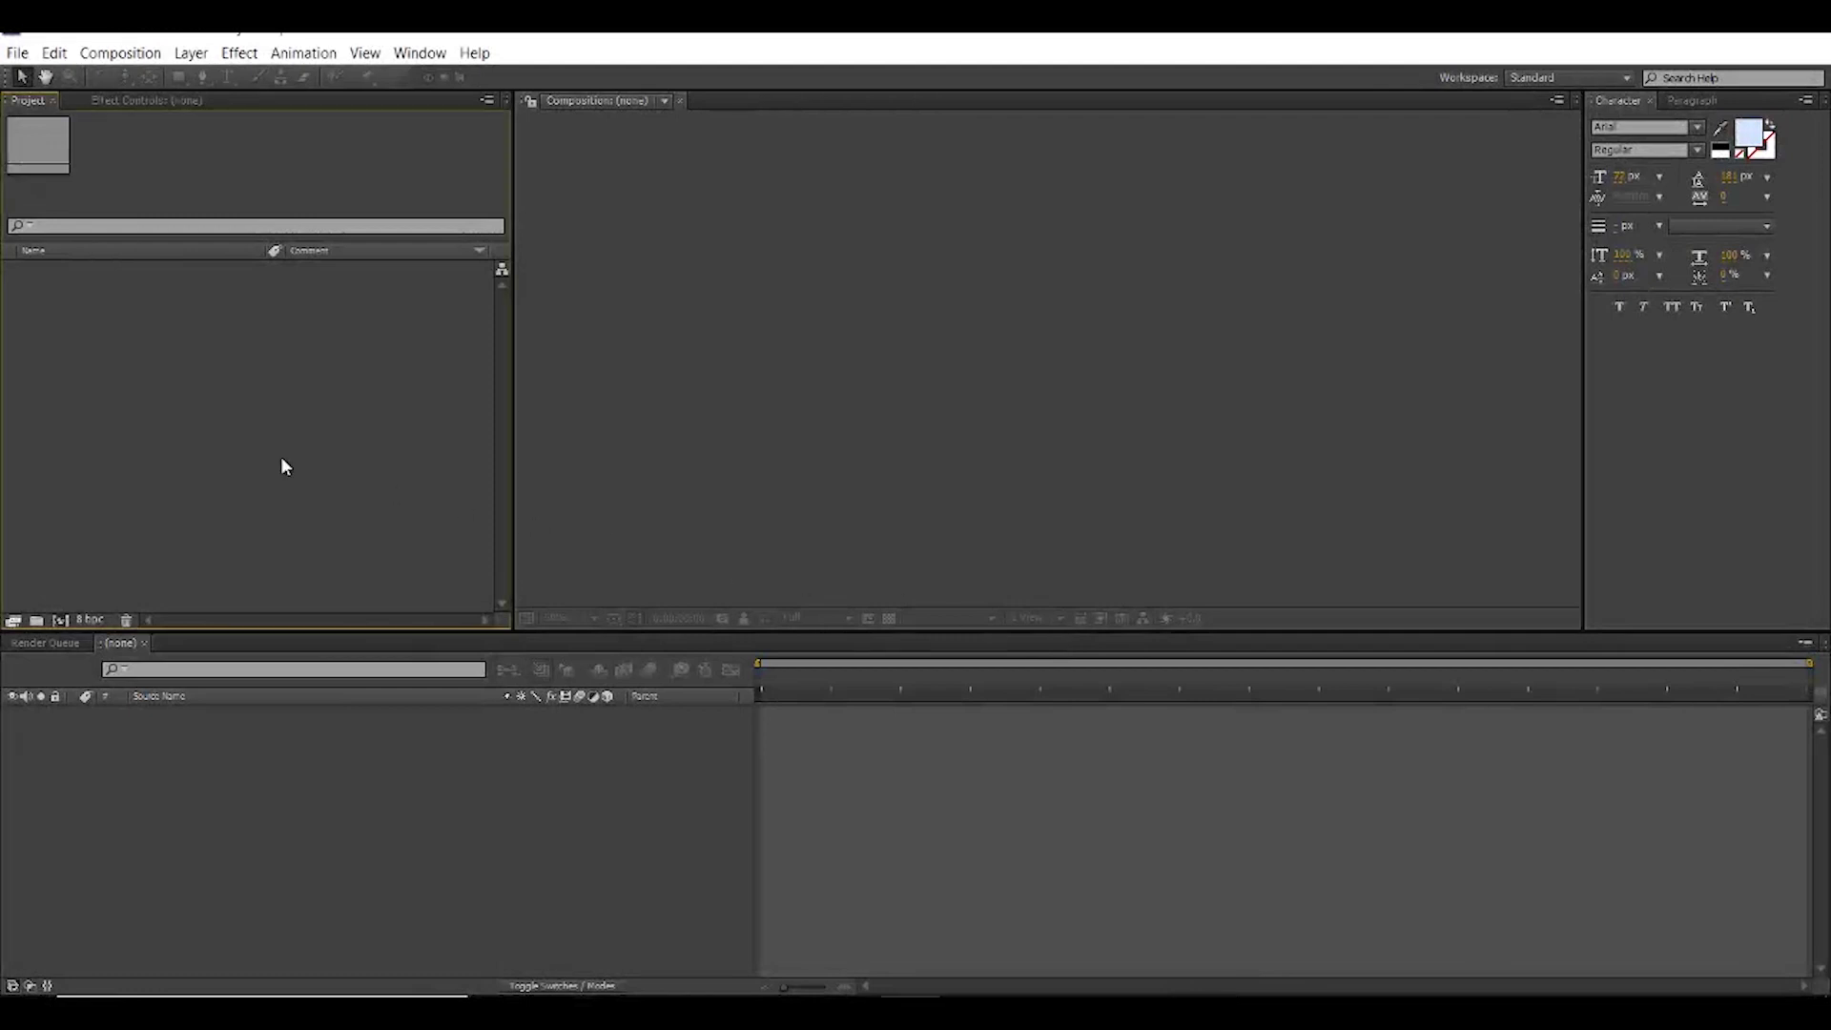
pyautogui.click(18, 54)
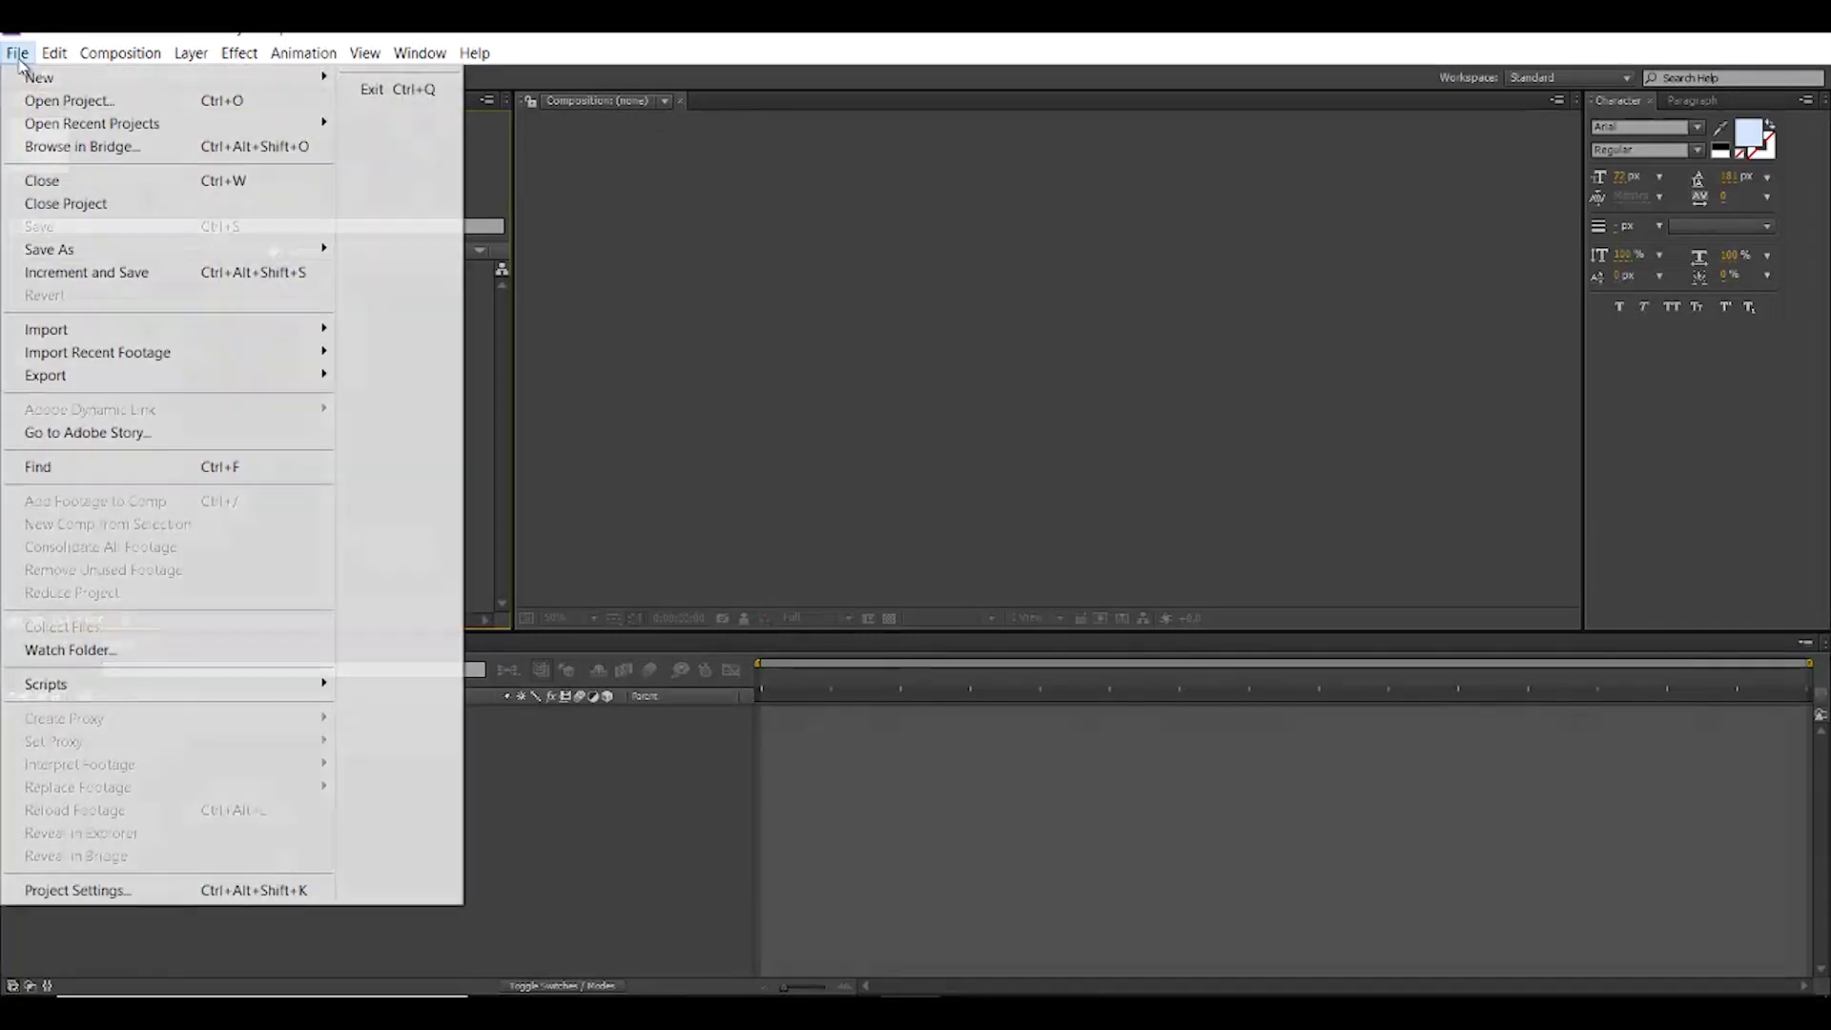
pyautogui.click(36, 106)
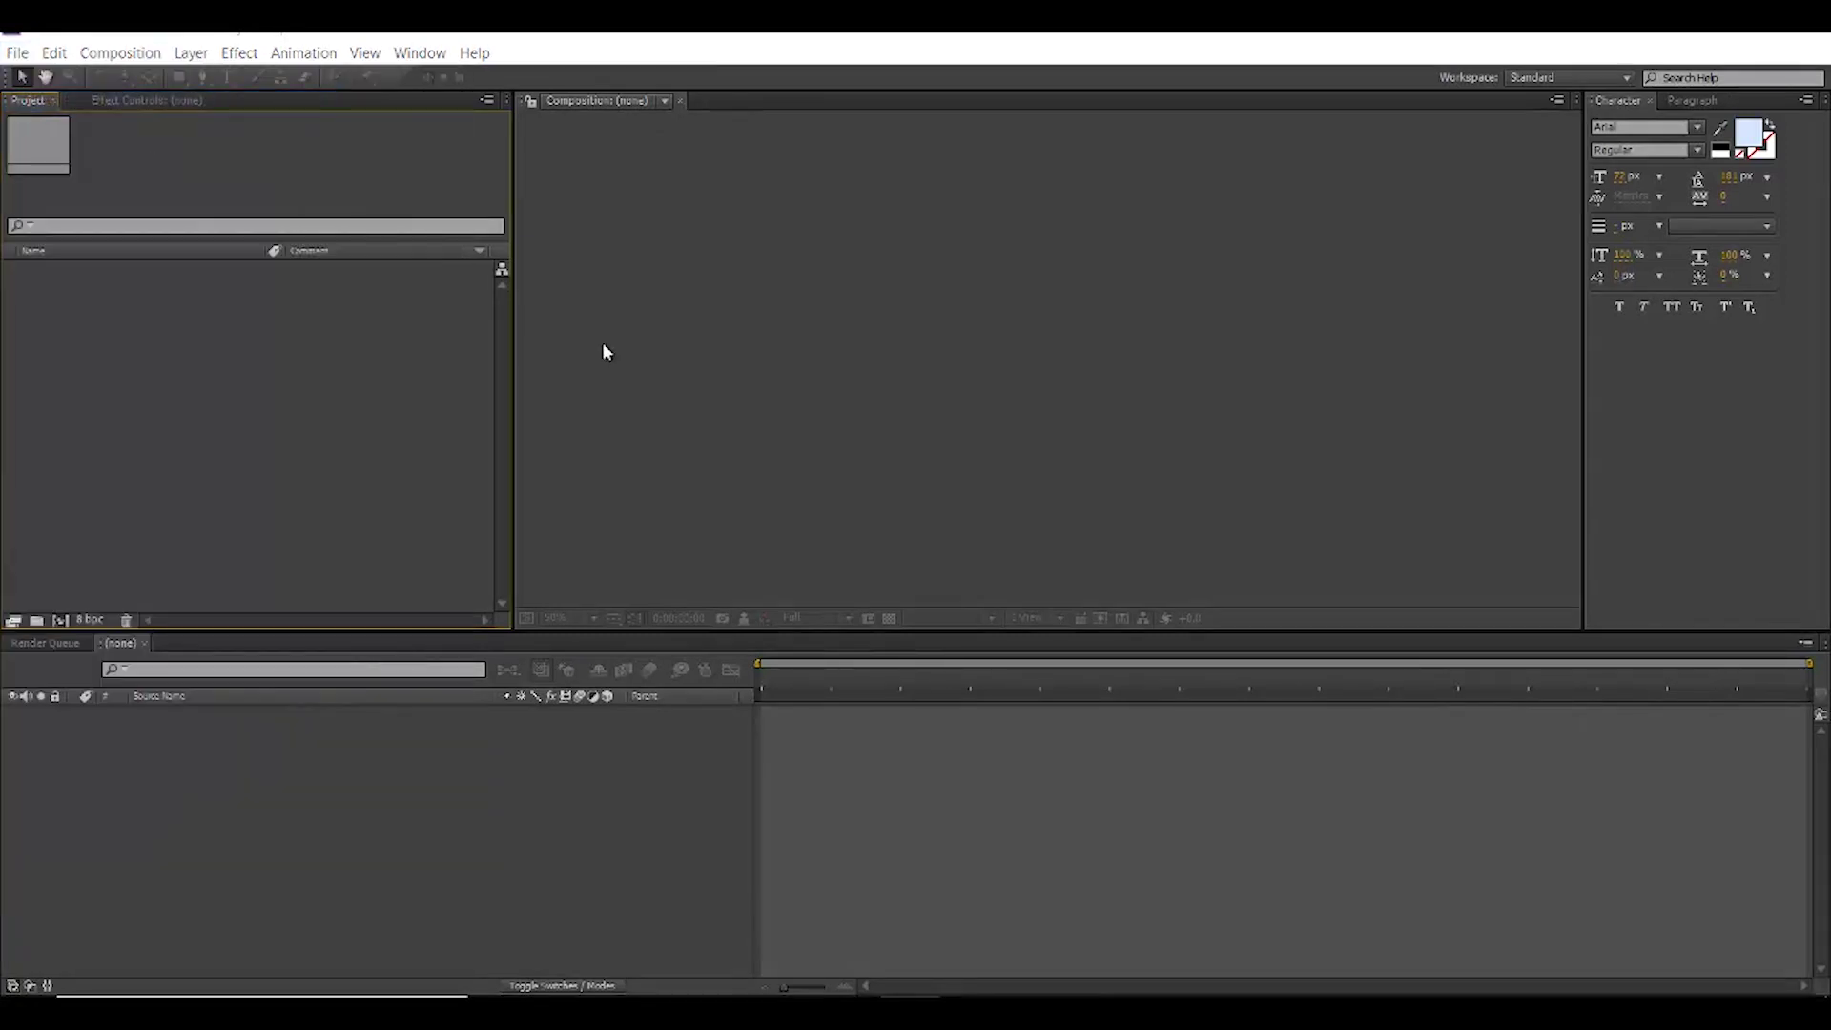
pyautogui.click(274, 273)
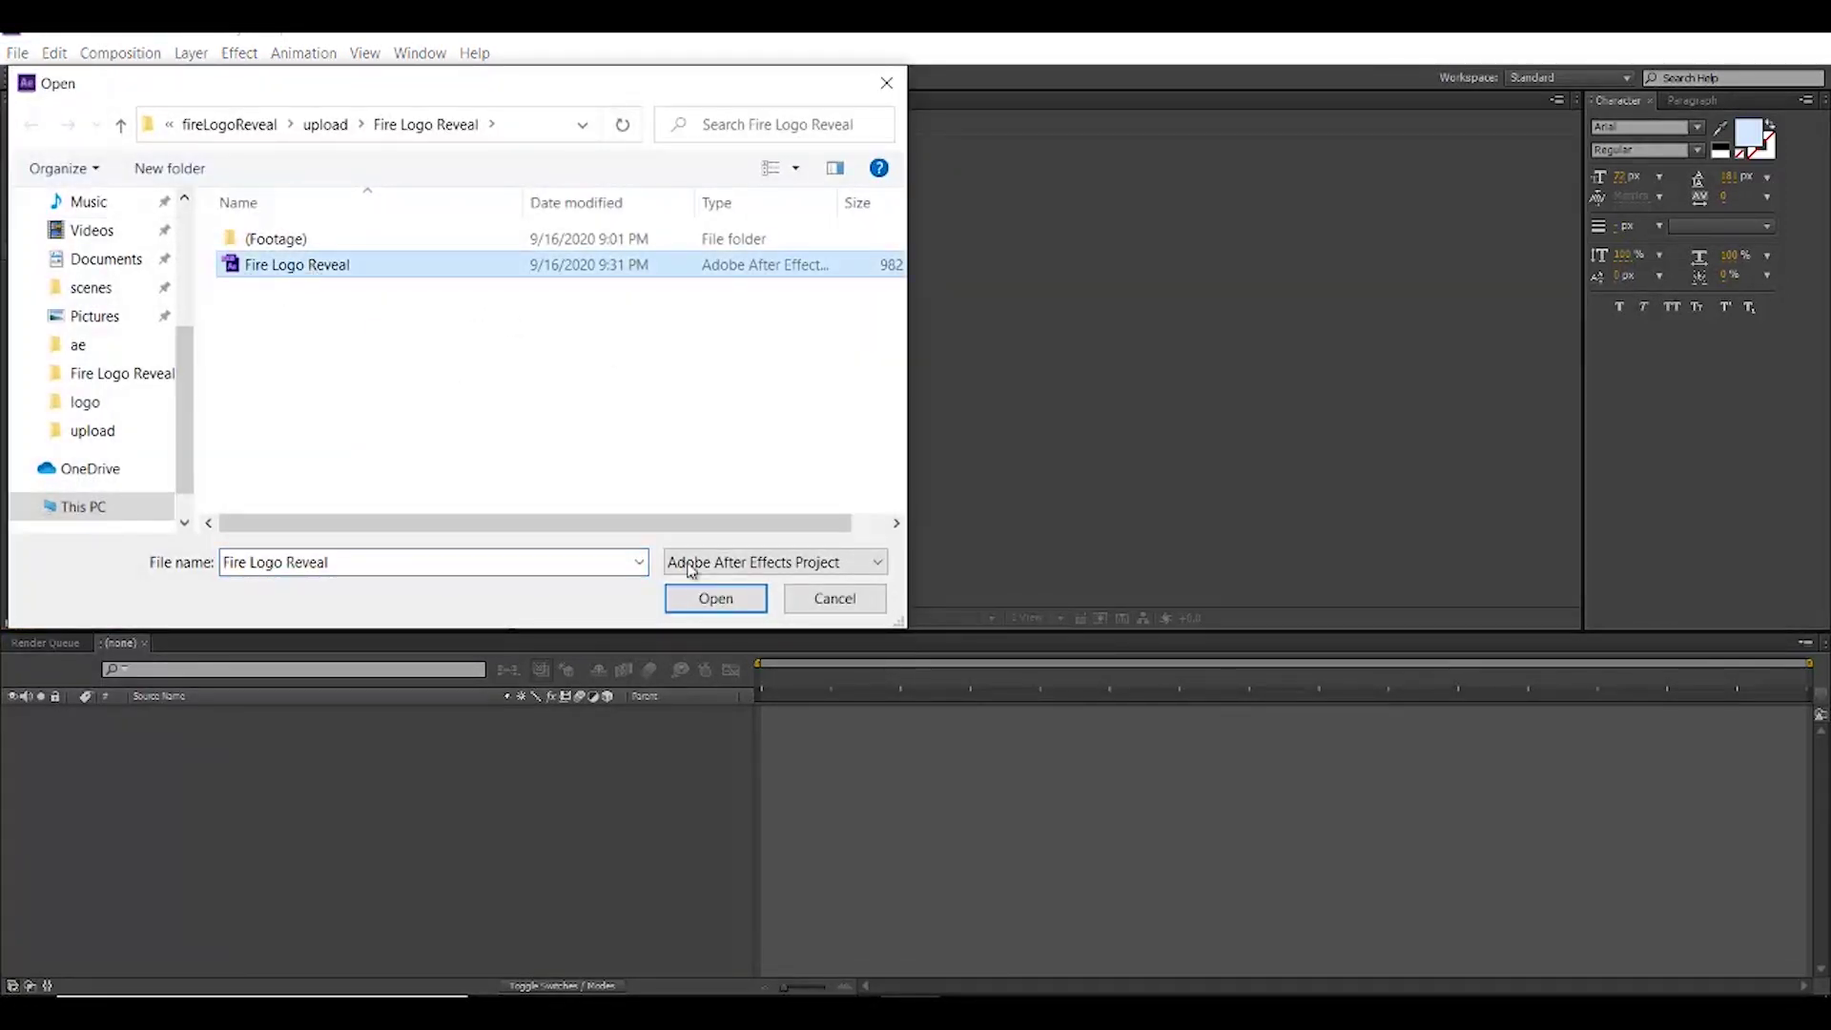
pyautogui.click(713, 599)
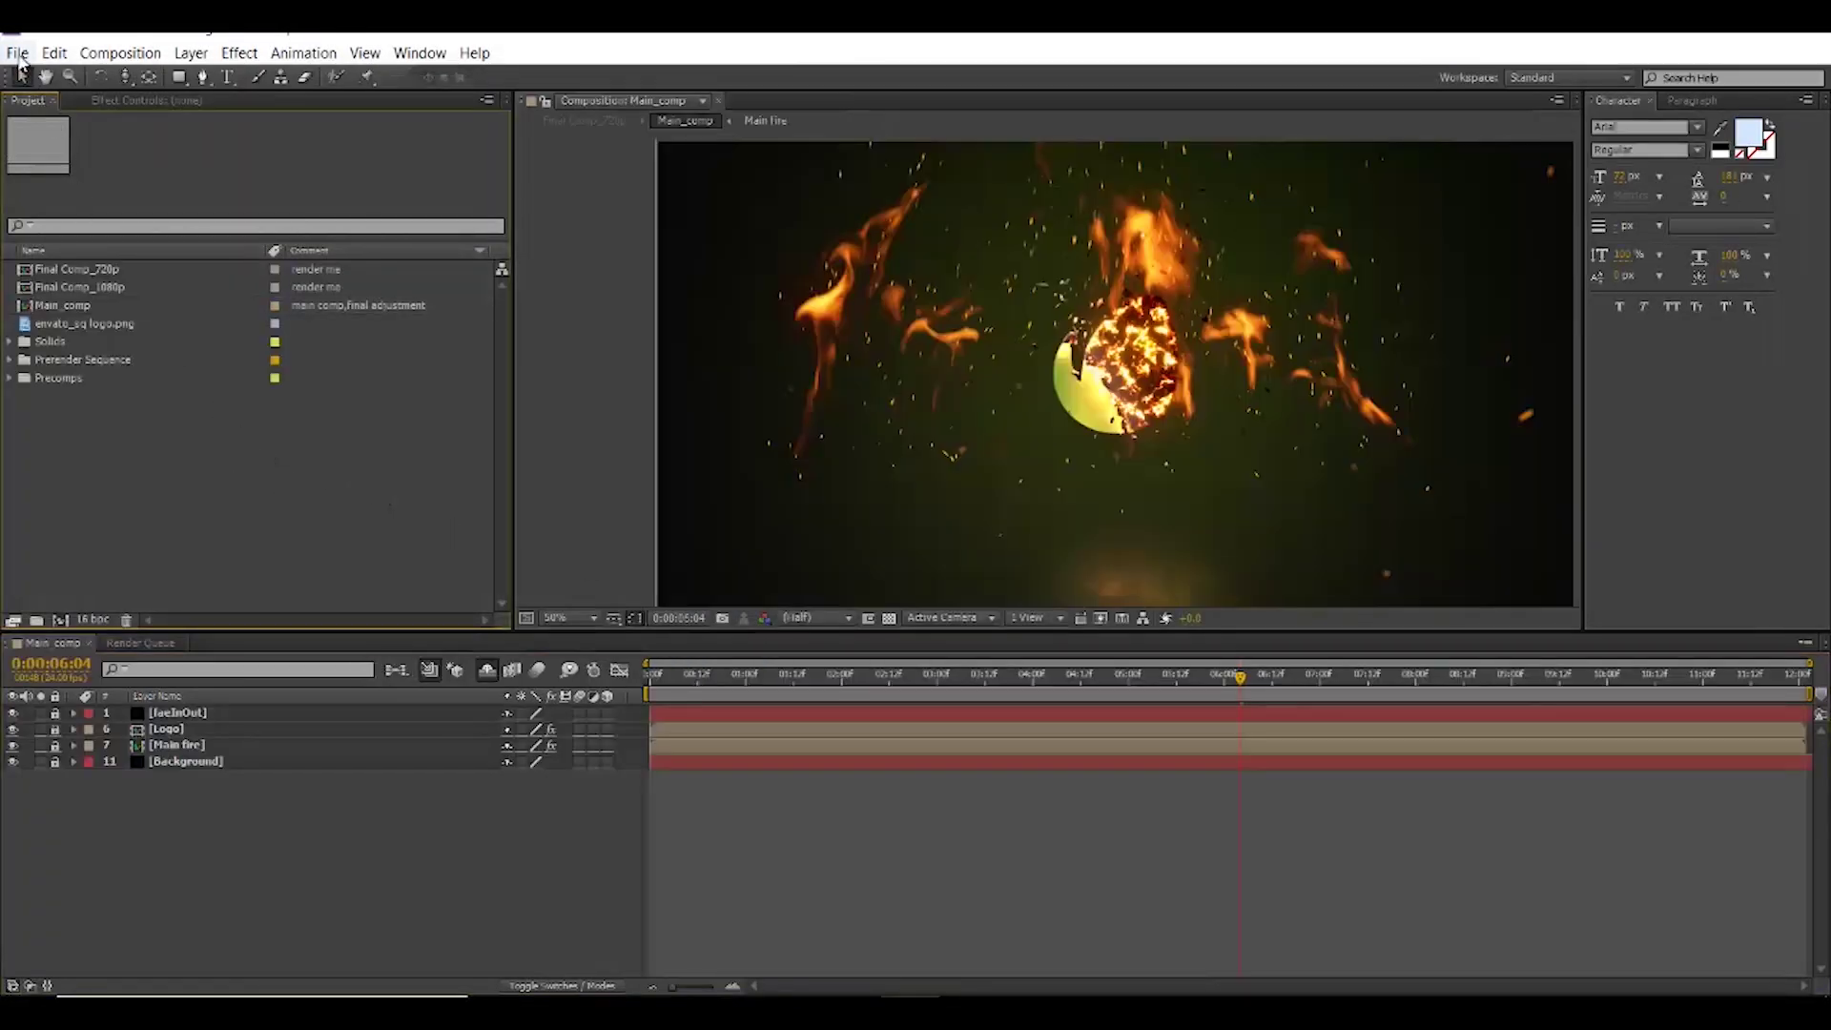
# - Import the audiojungle.png logo image and expand the Precomps folder
pyautogui.click(19, 57)
pyautogui.moveTo(193, 338)
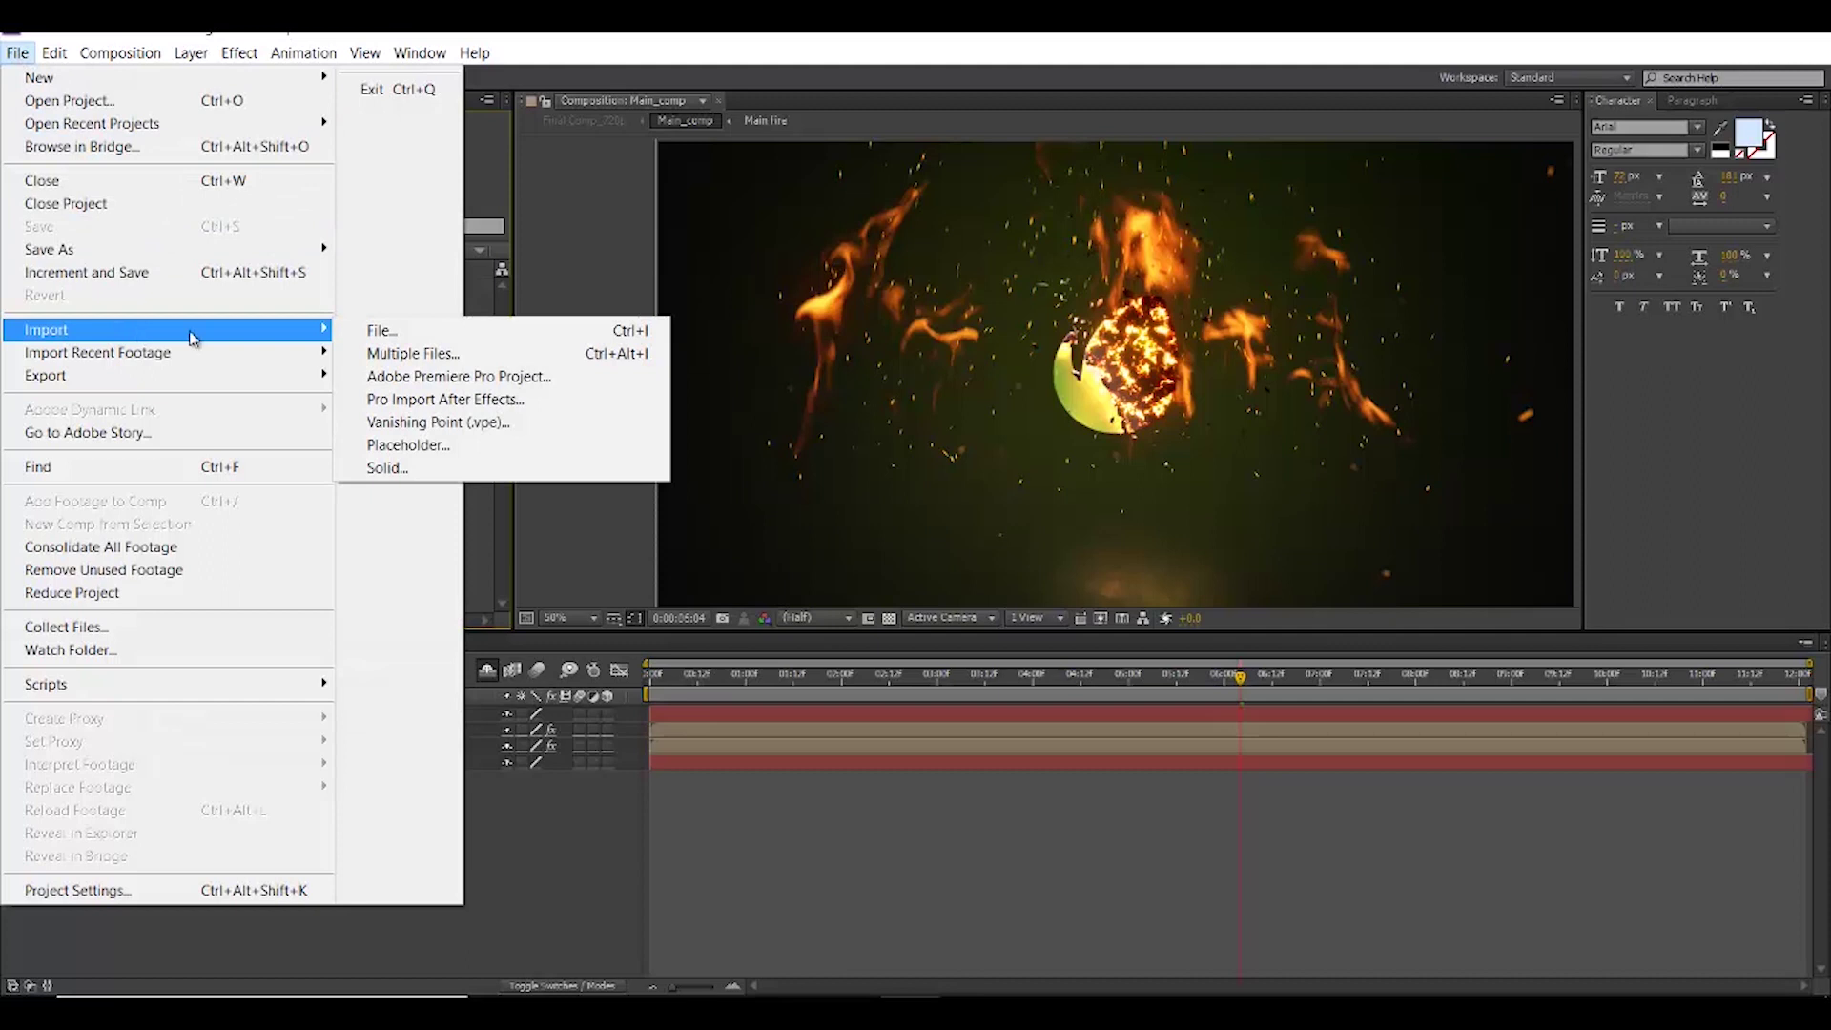
pyautogui.click(379, 330)
pyautogui.click(213, 226)
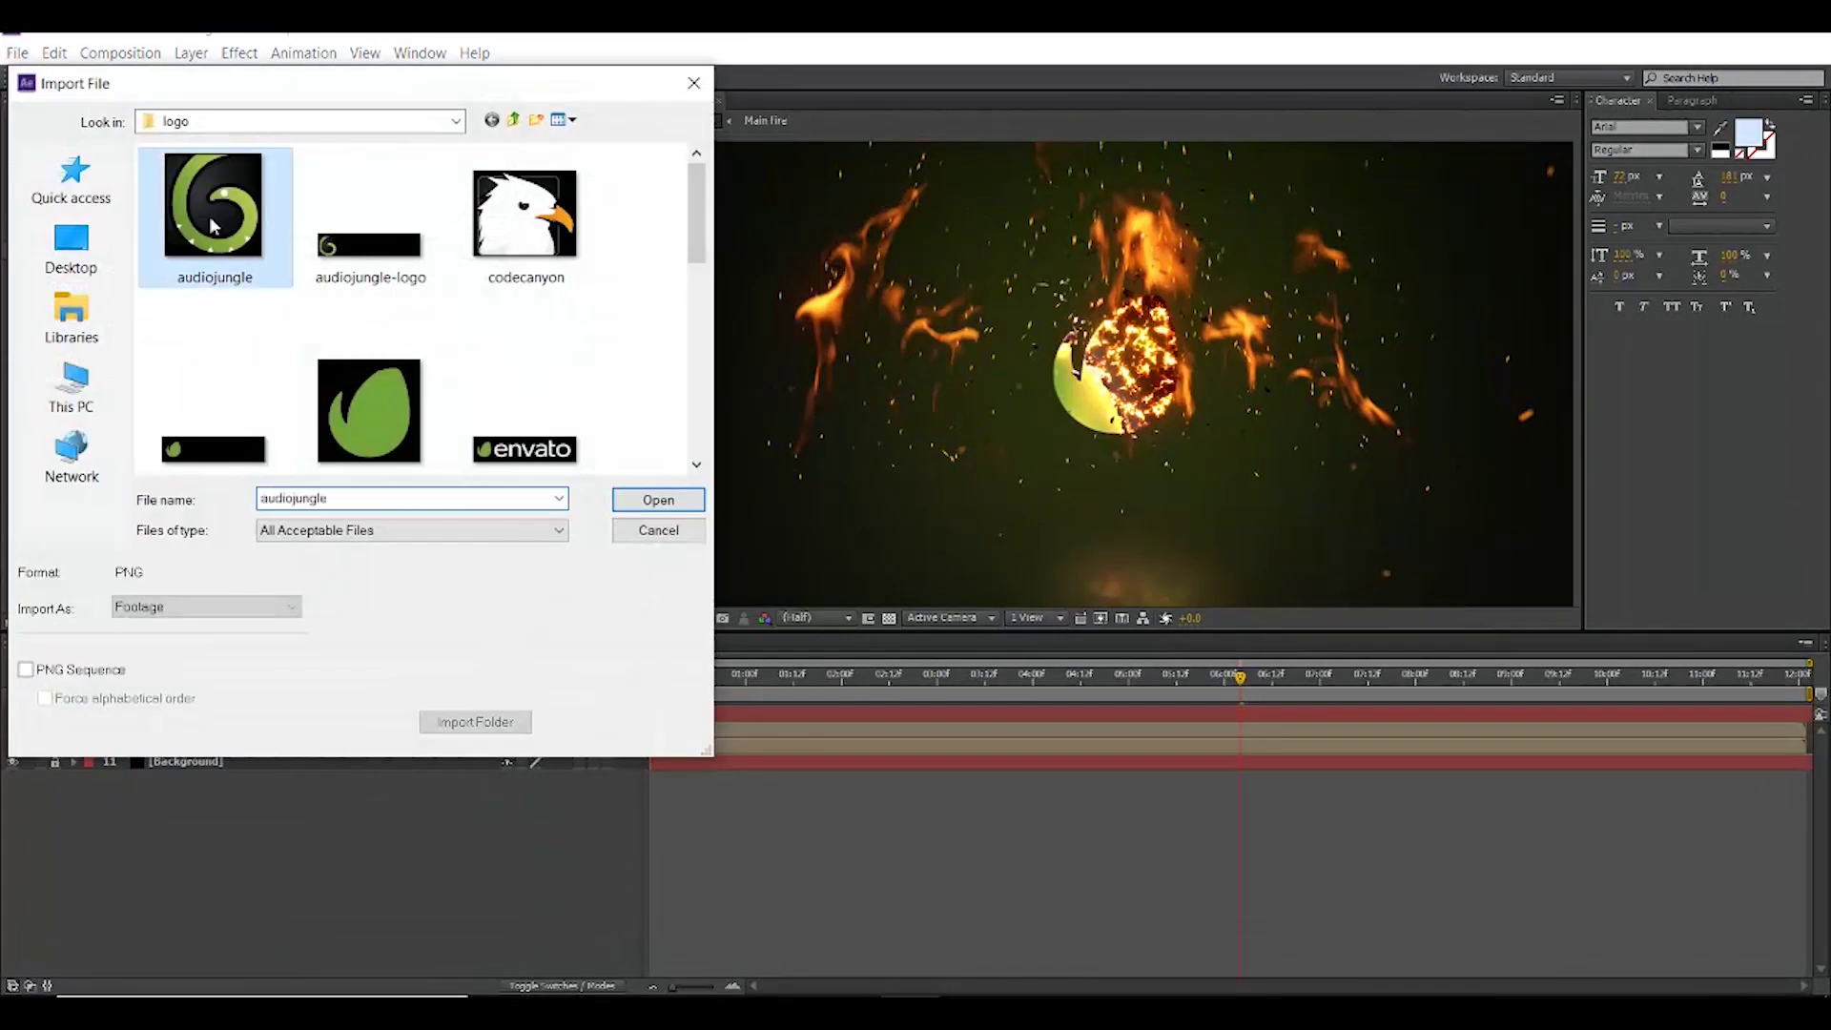
pyautogui.click(656, 500)
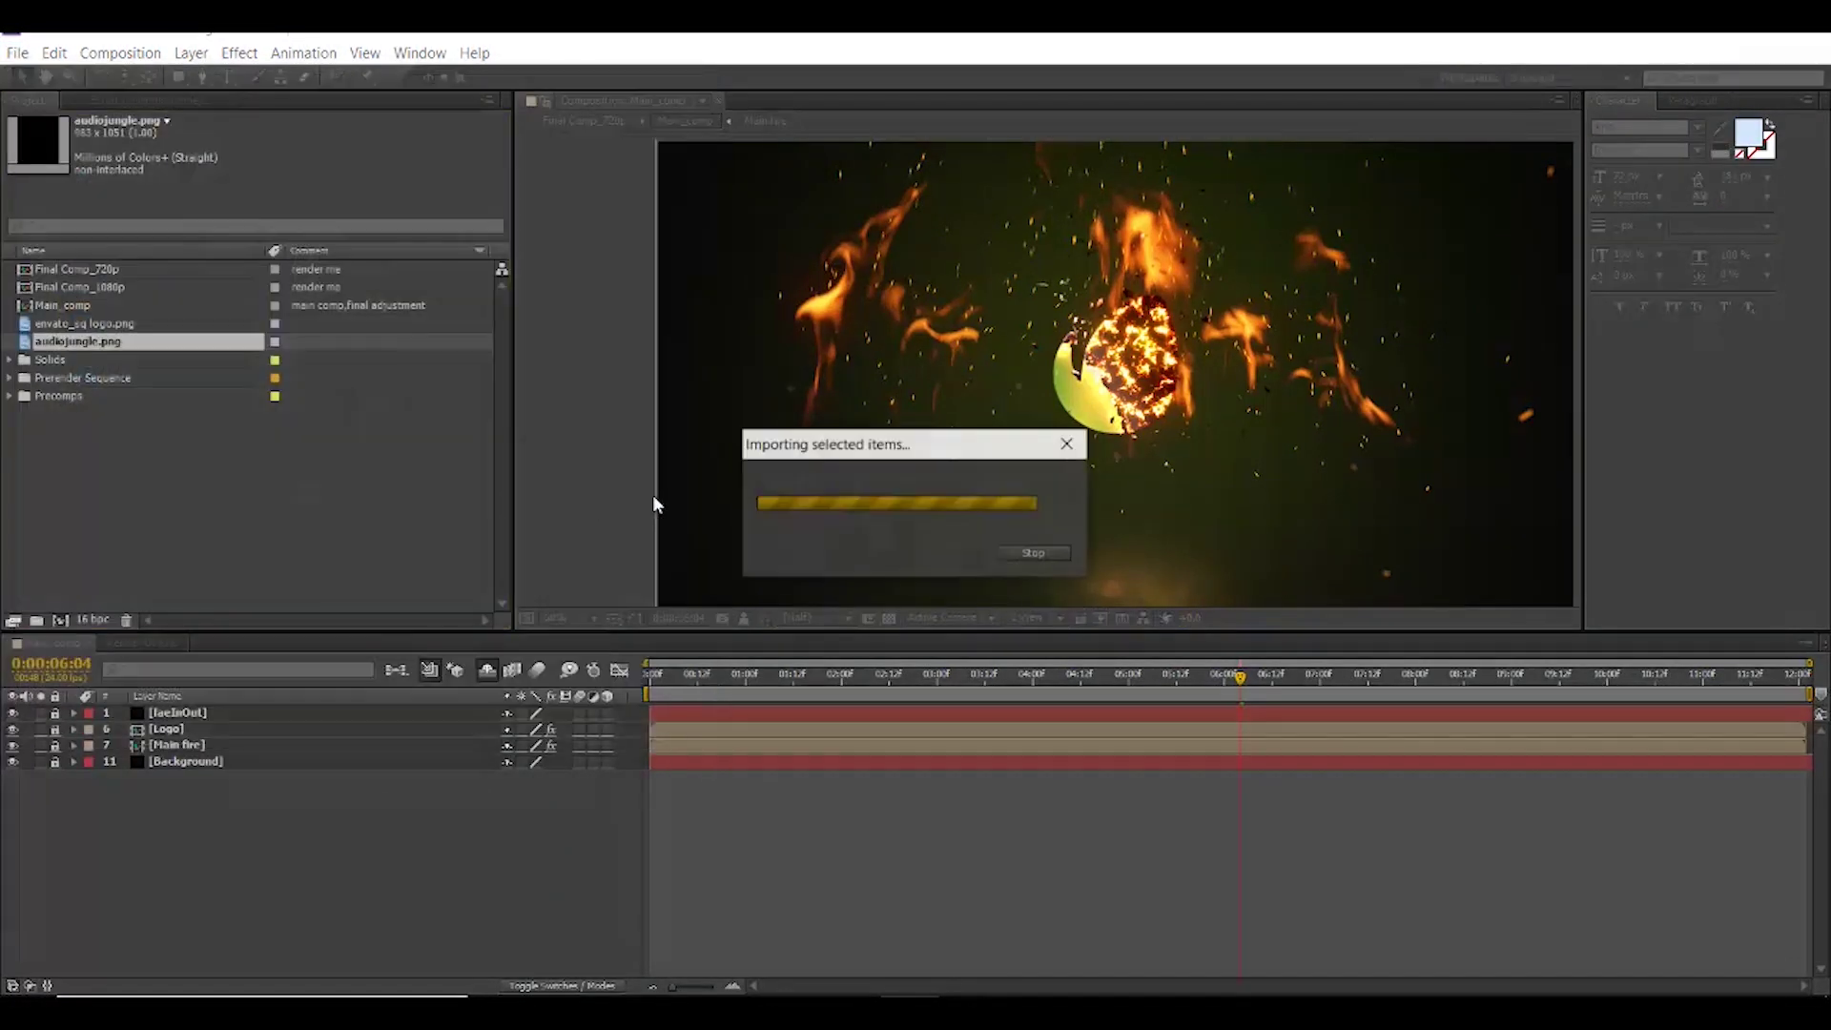
pyautogui.click(160, 508)
pyautogui.click(10, 398)
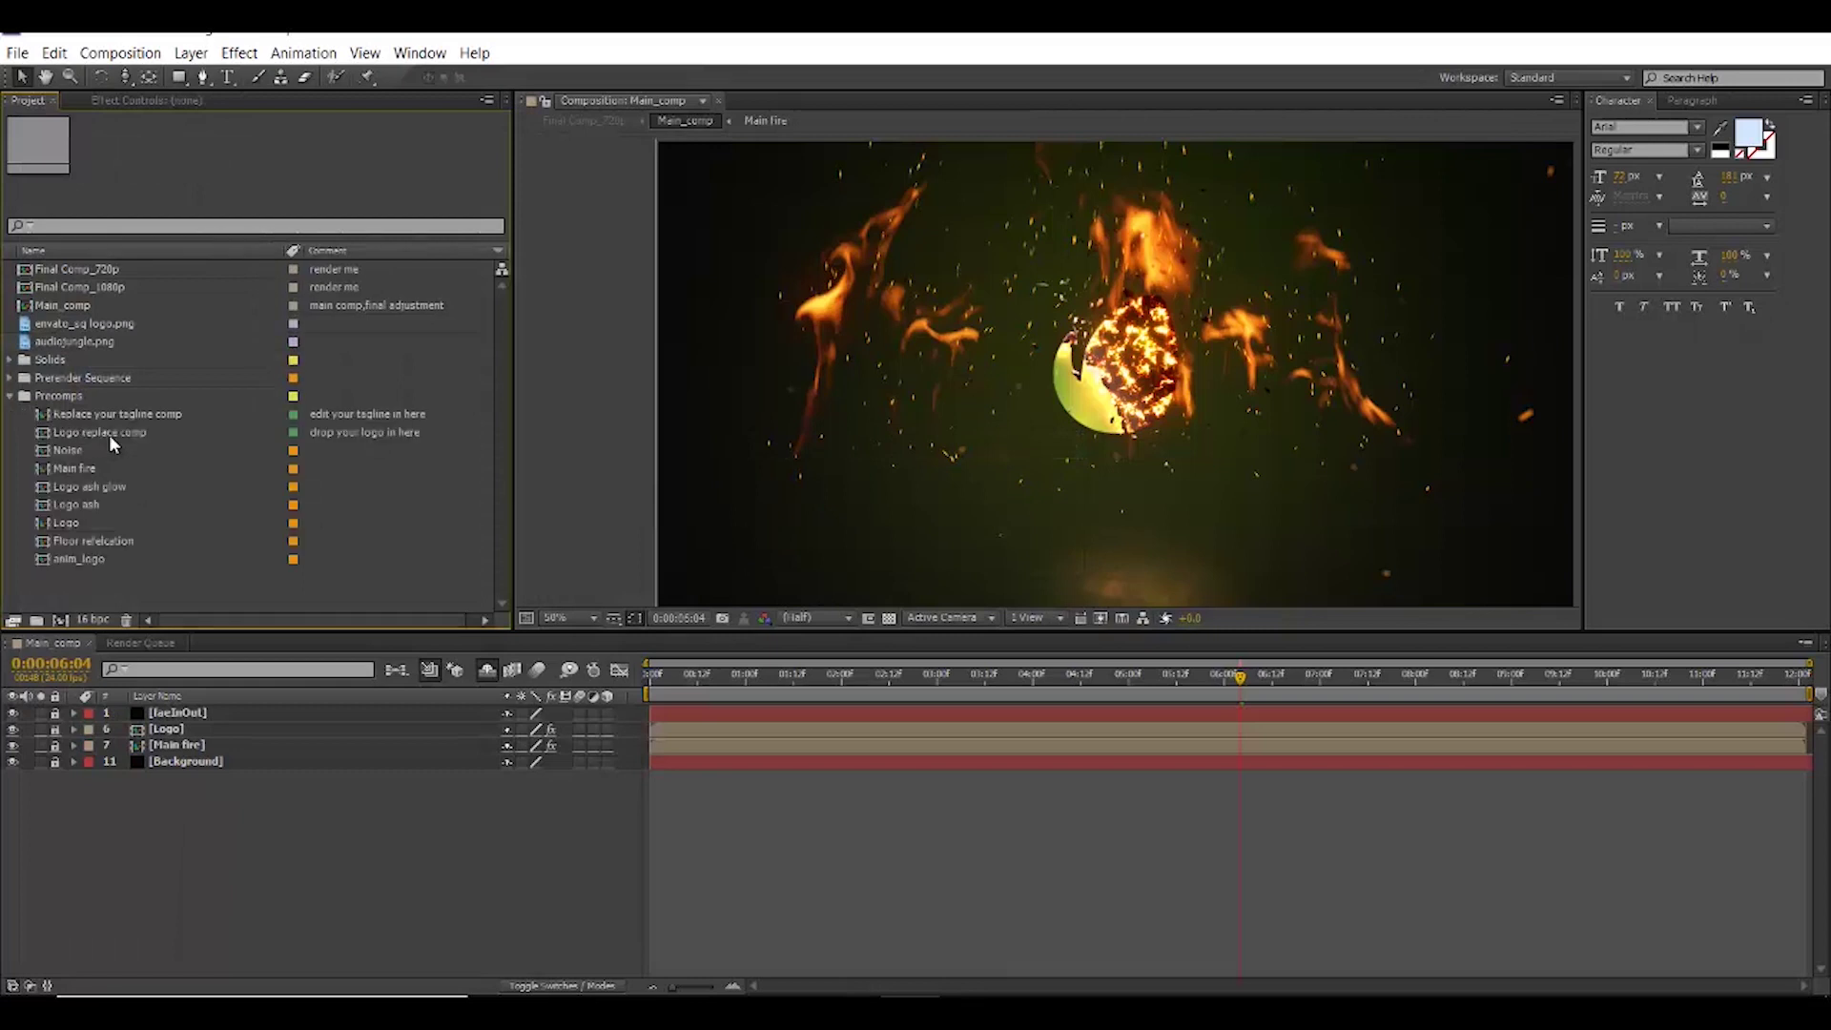
# - Open the Logo replace comp and add audiojungle.png to it as a layer
pyautogui.click(111, 433)
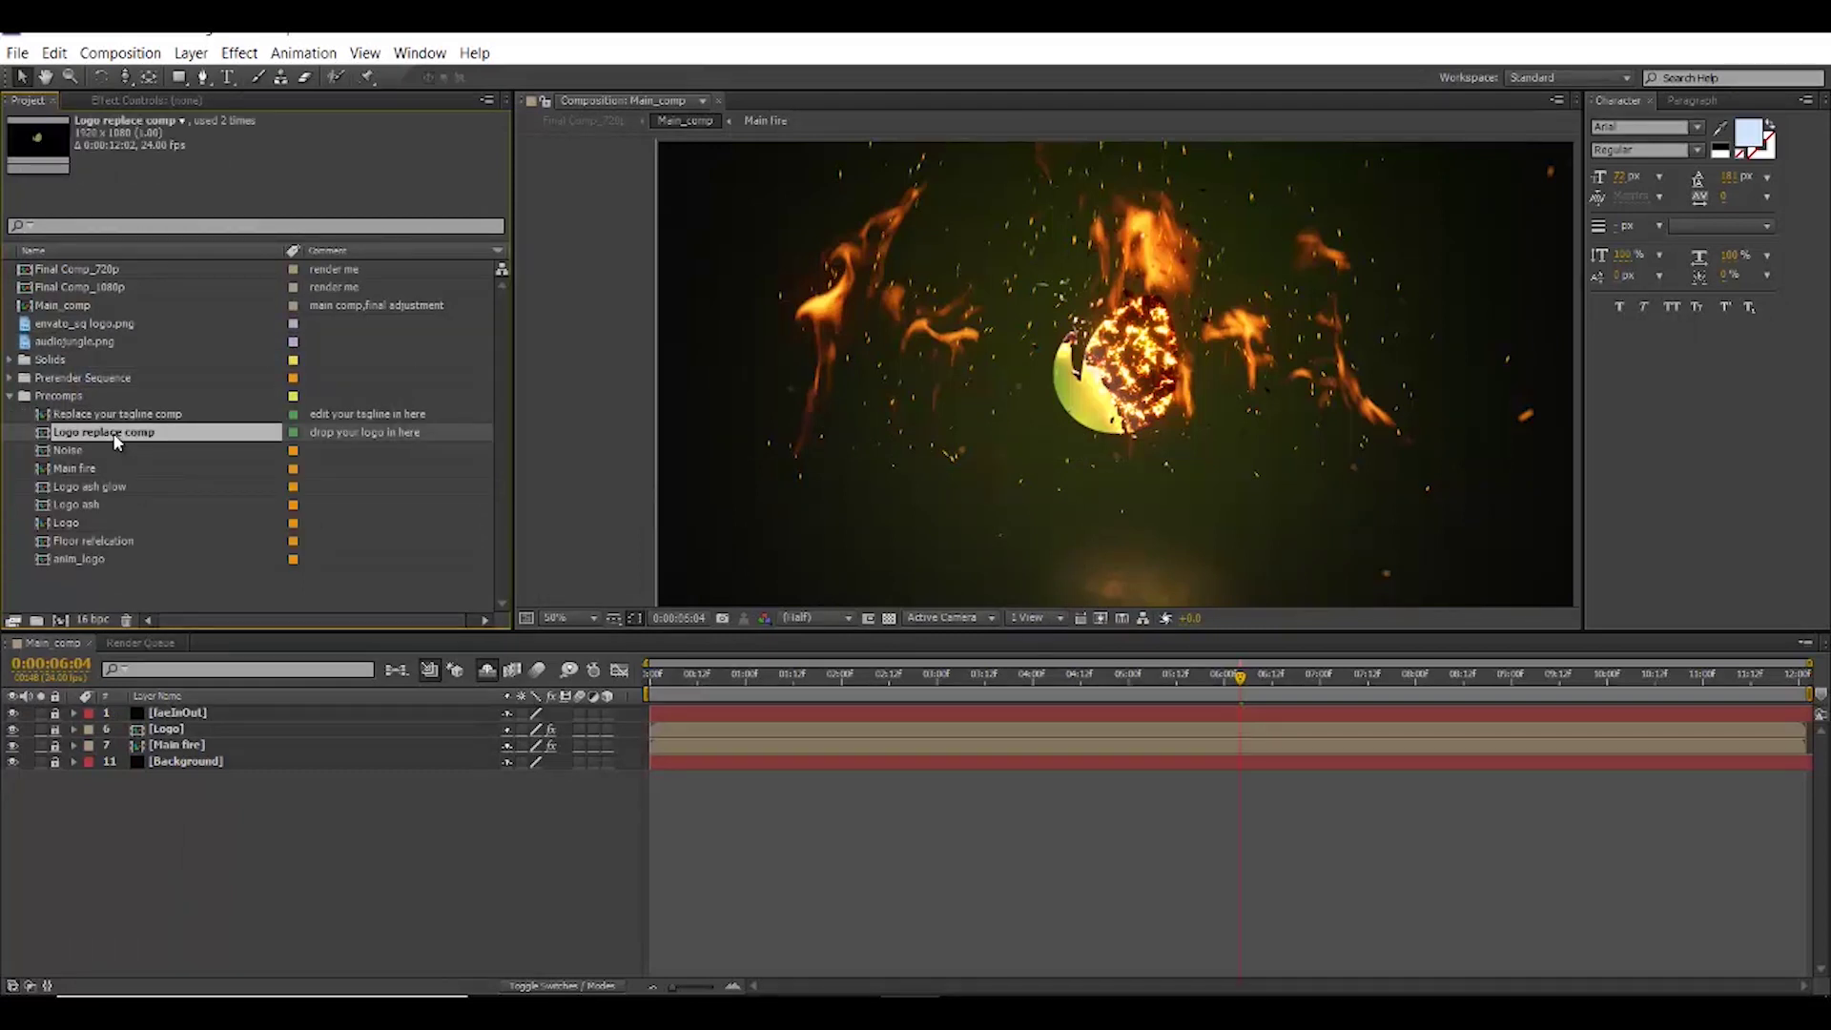
pyautogui.doubleClick(112, 433)
pyautogui.click(11, 396)
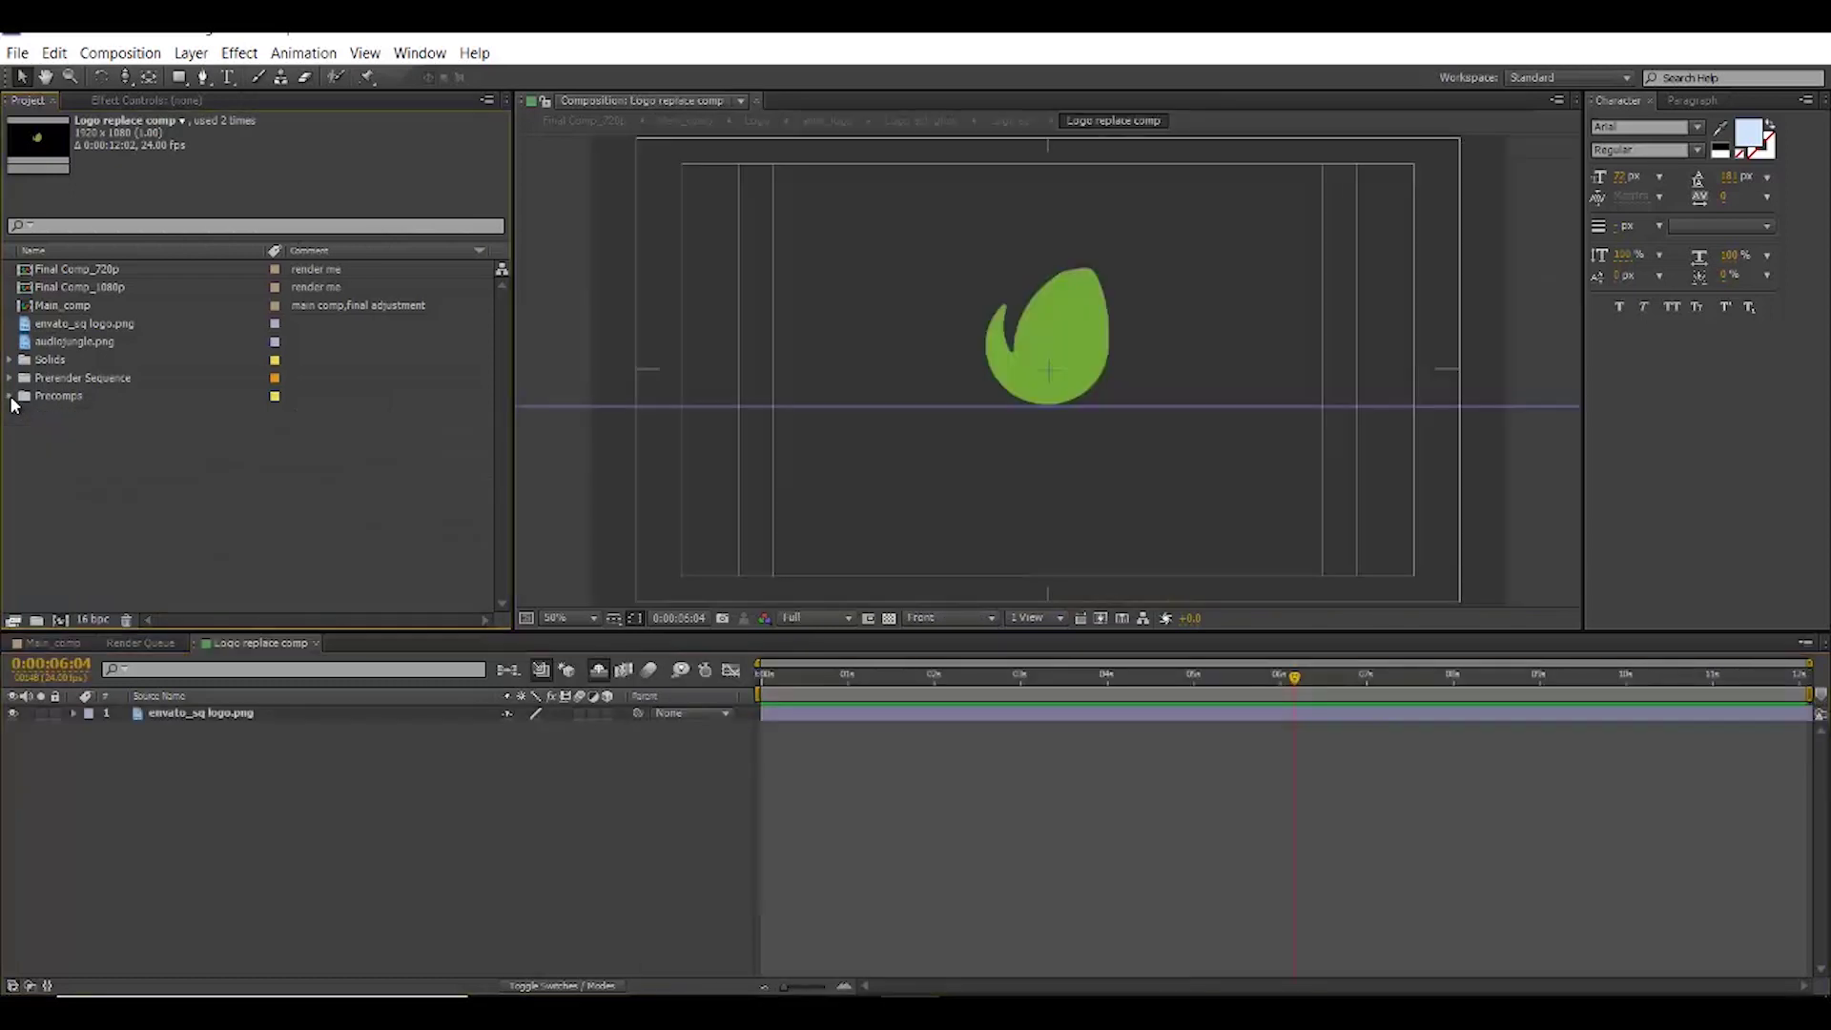
pyautogui.click(74, 424)
pyautogui.click(88, 346)
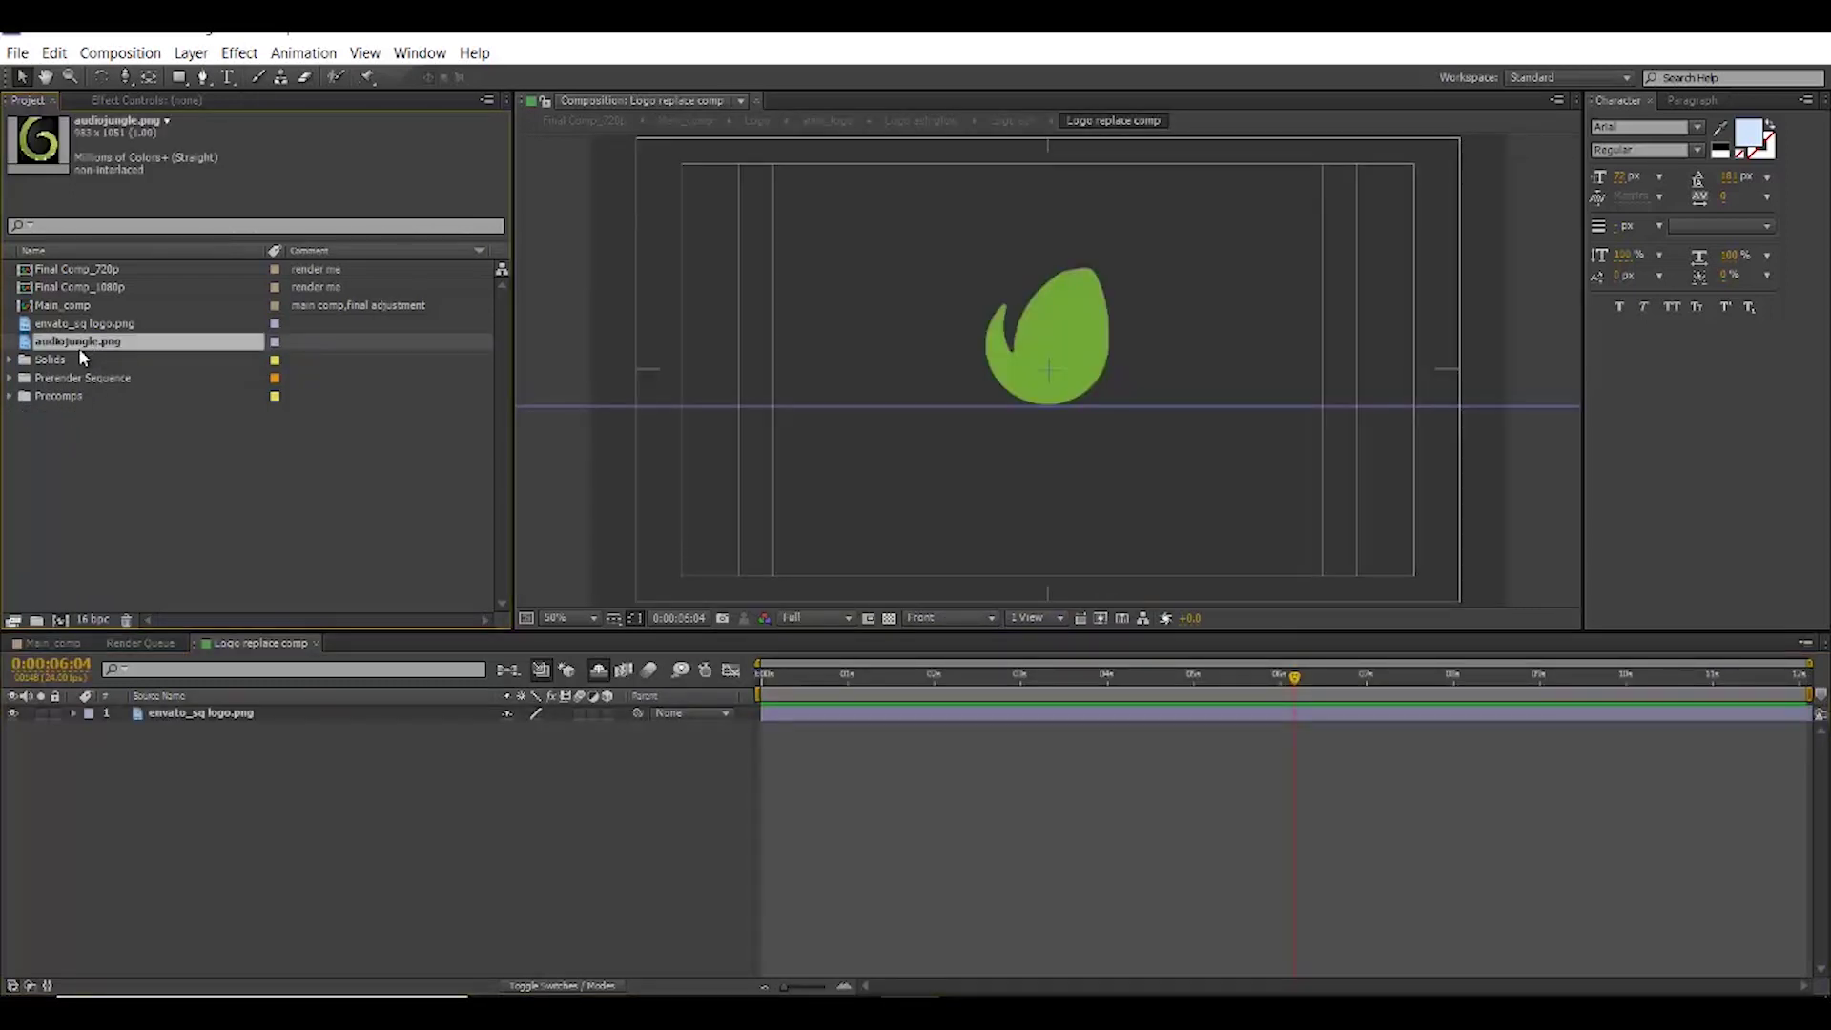
pyautogui.moveTo(87, 353); pyautogui.dragTo(178, 610)
pyautogui.moveTo(182, 703); pyautogui.dragTo(182, 706)
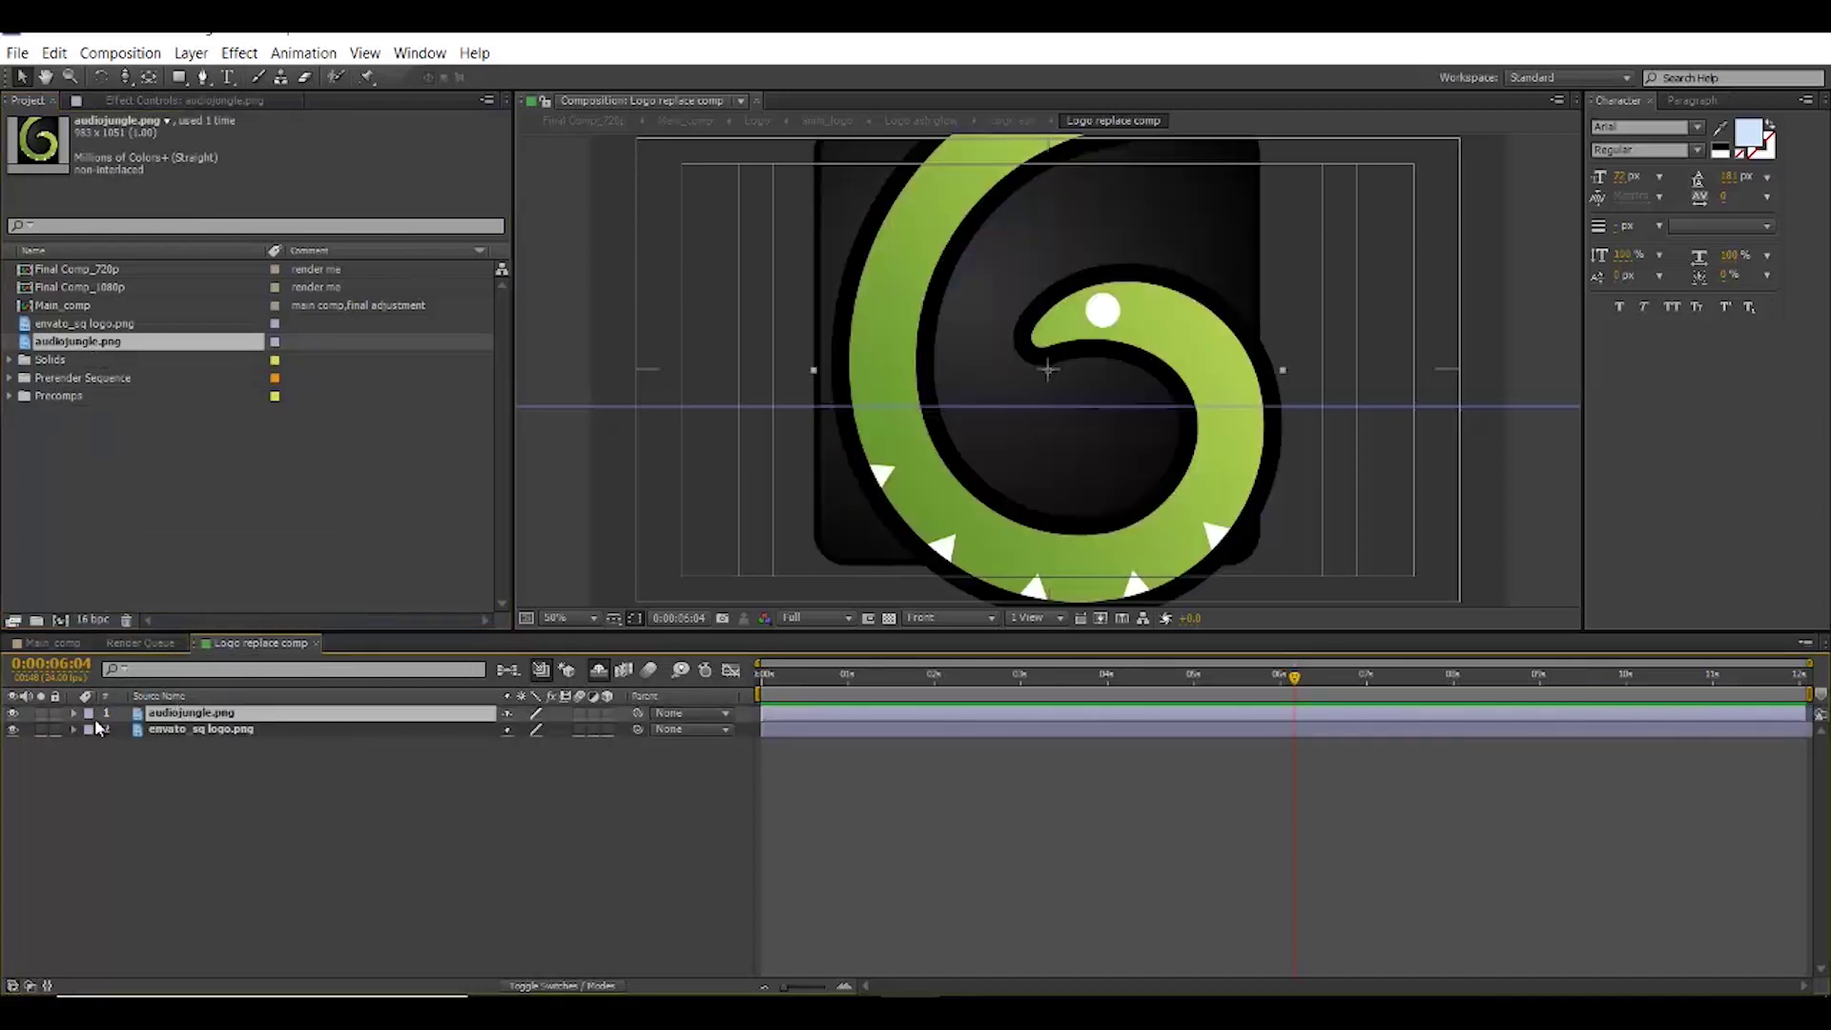
# - Scale the logo layer to 40% and move it slightly up in the frame
pyautogui.click(74, 714)
pyautogui.click(91, 729)
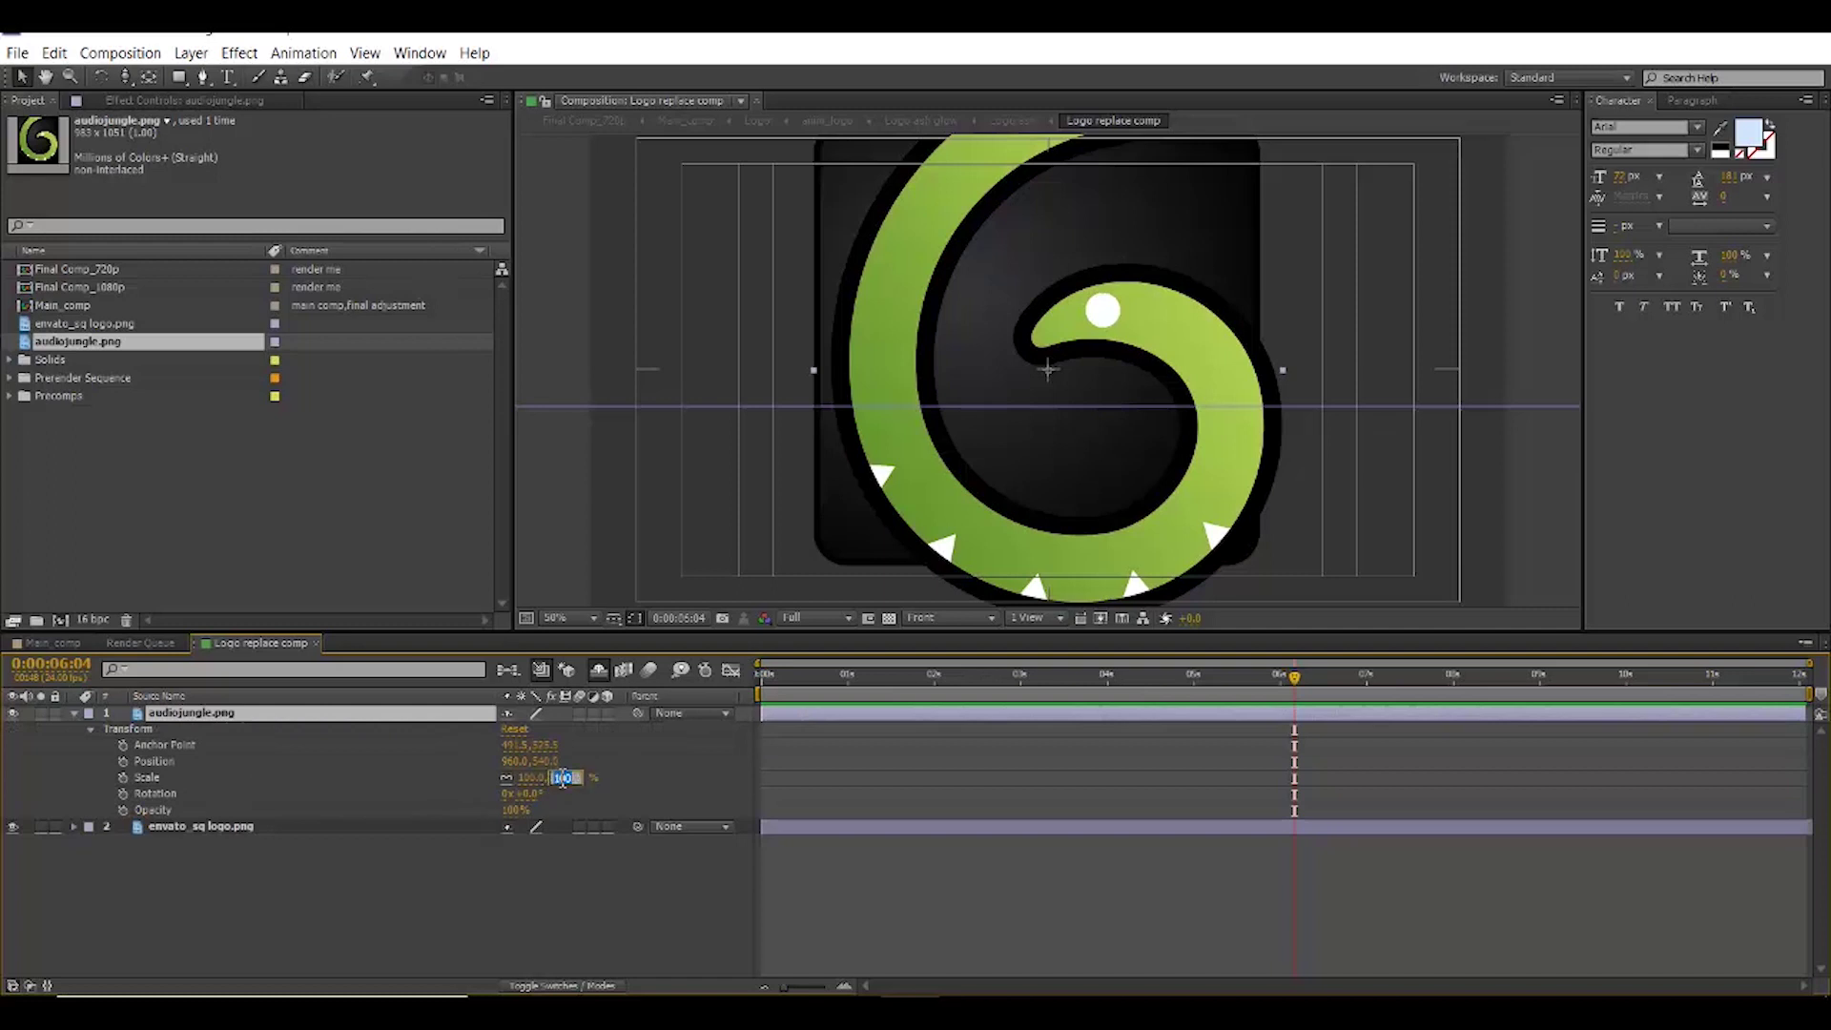
pyautogui.press('Return')
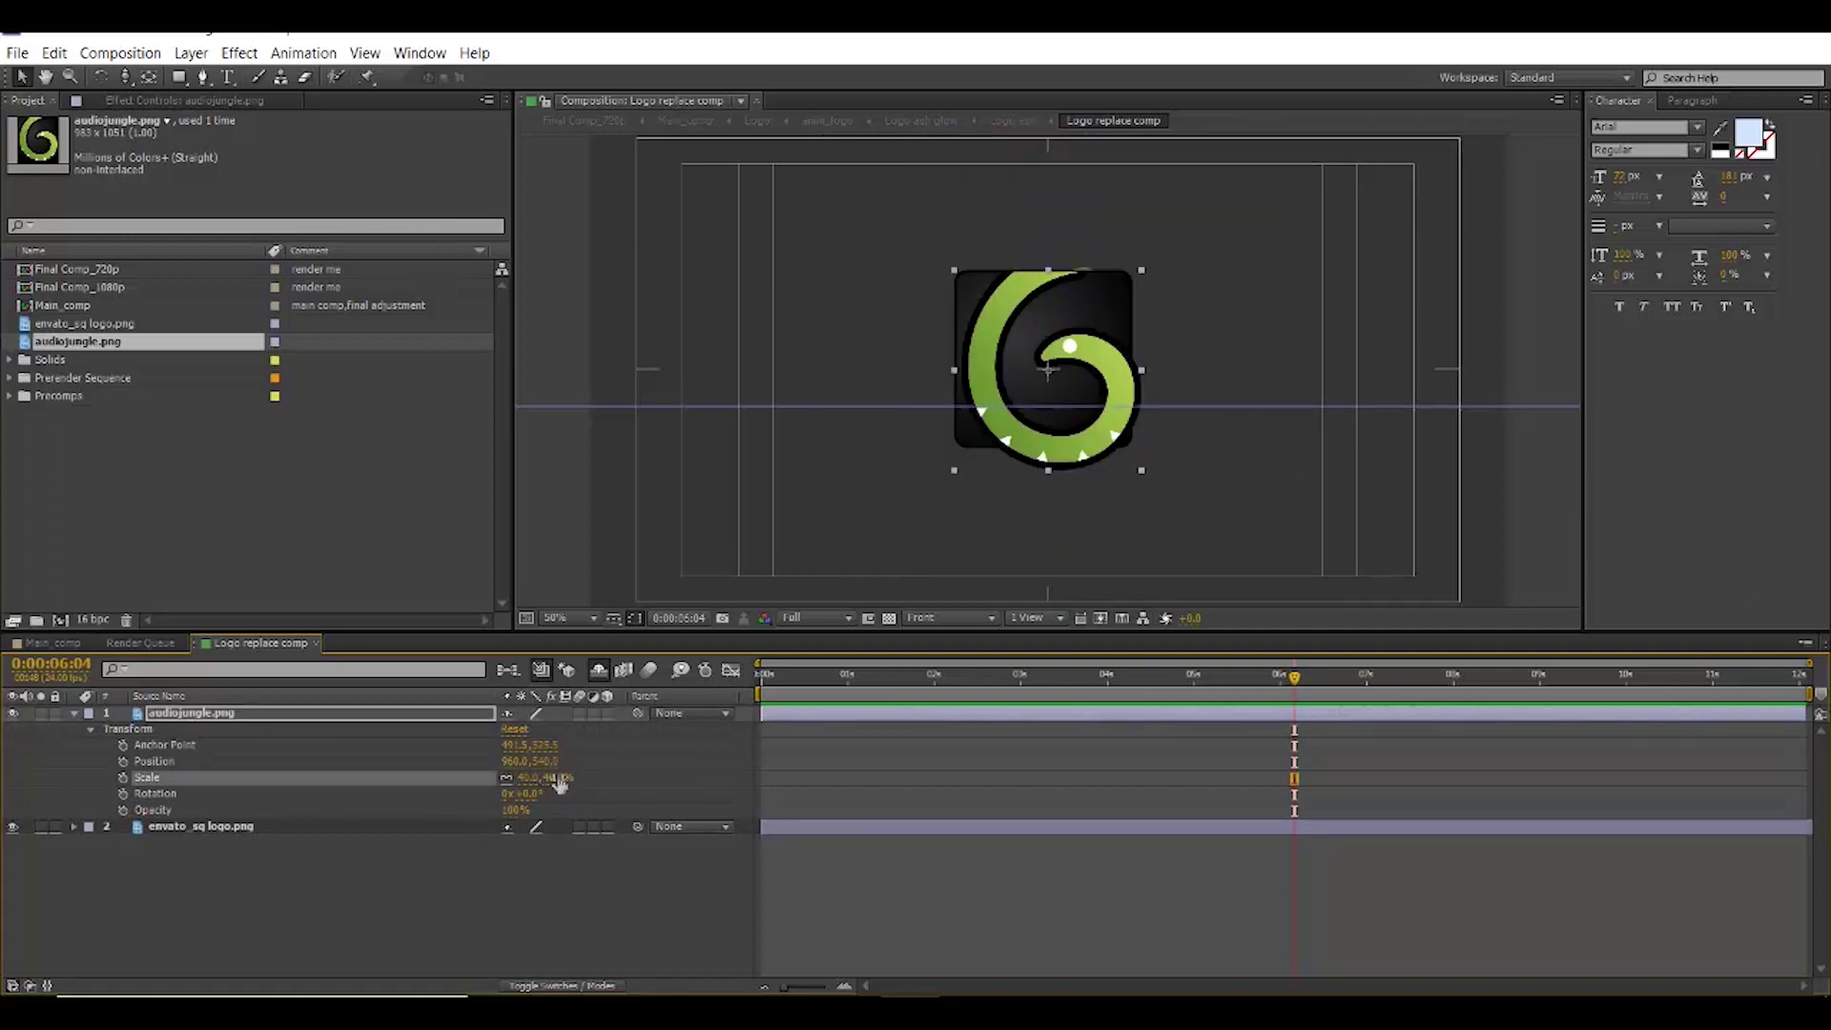
pyautogui.moveTo(551, 768)
pyautogui.mouseDown()
pyautogui.moveTo(508, 767)
pyautogui.moveTo(545, 788)
pyautogui.moveTo(248, 774)
pyautogui.mouseUp()
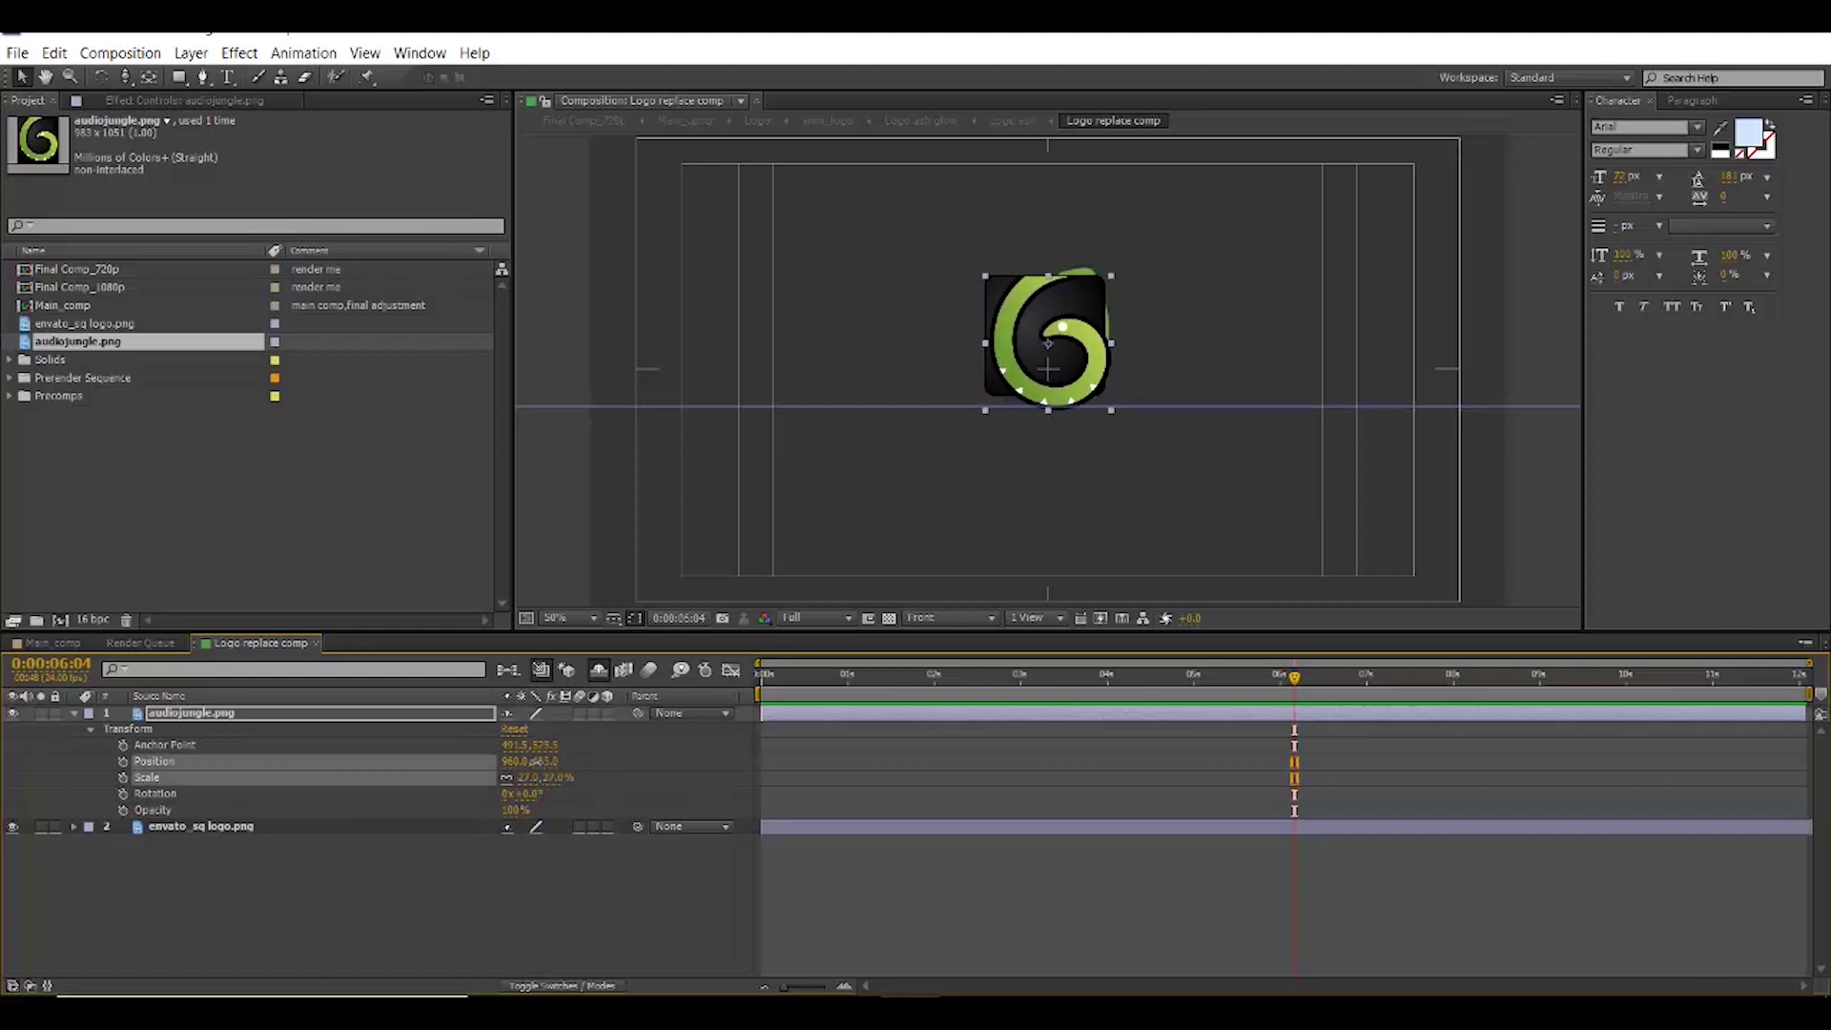
pyautogui.click(74, 712)
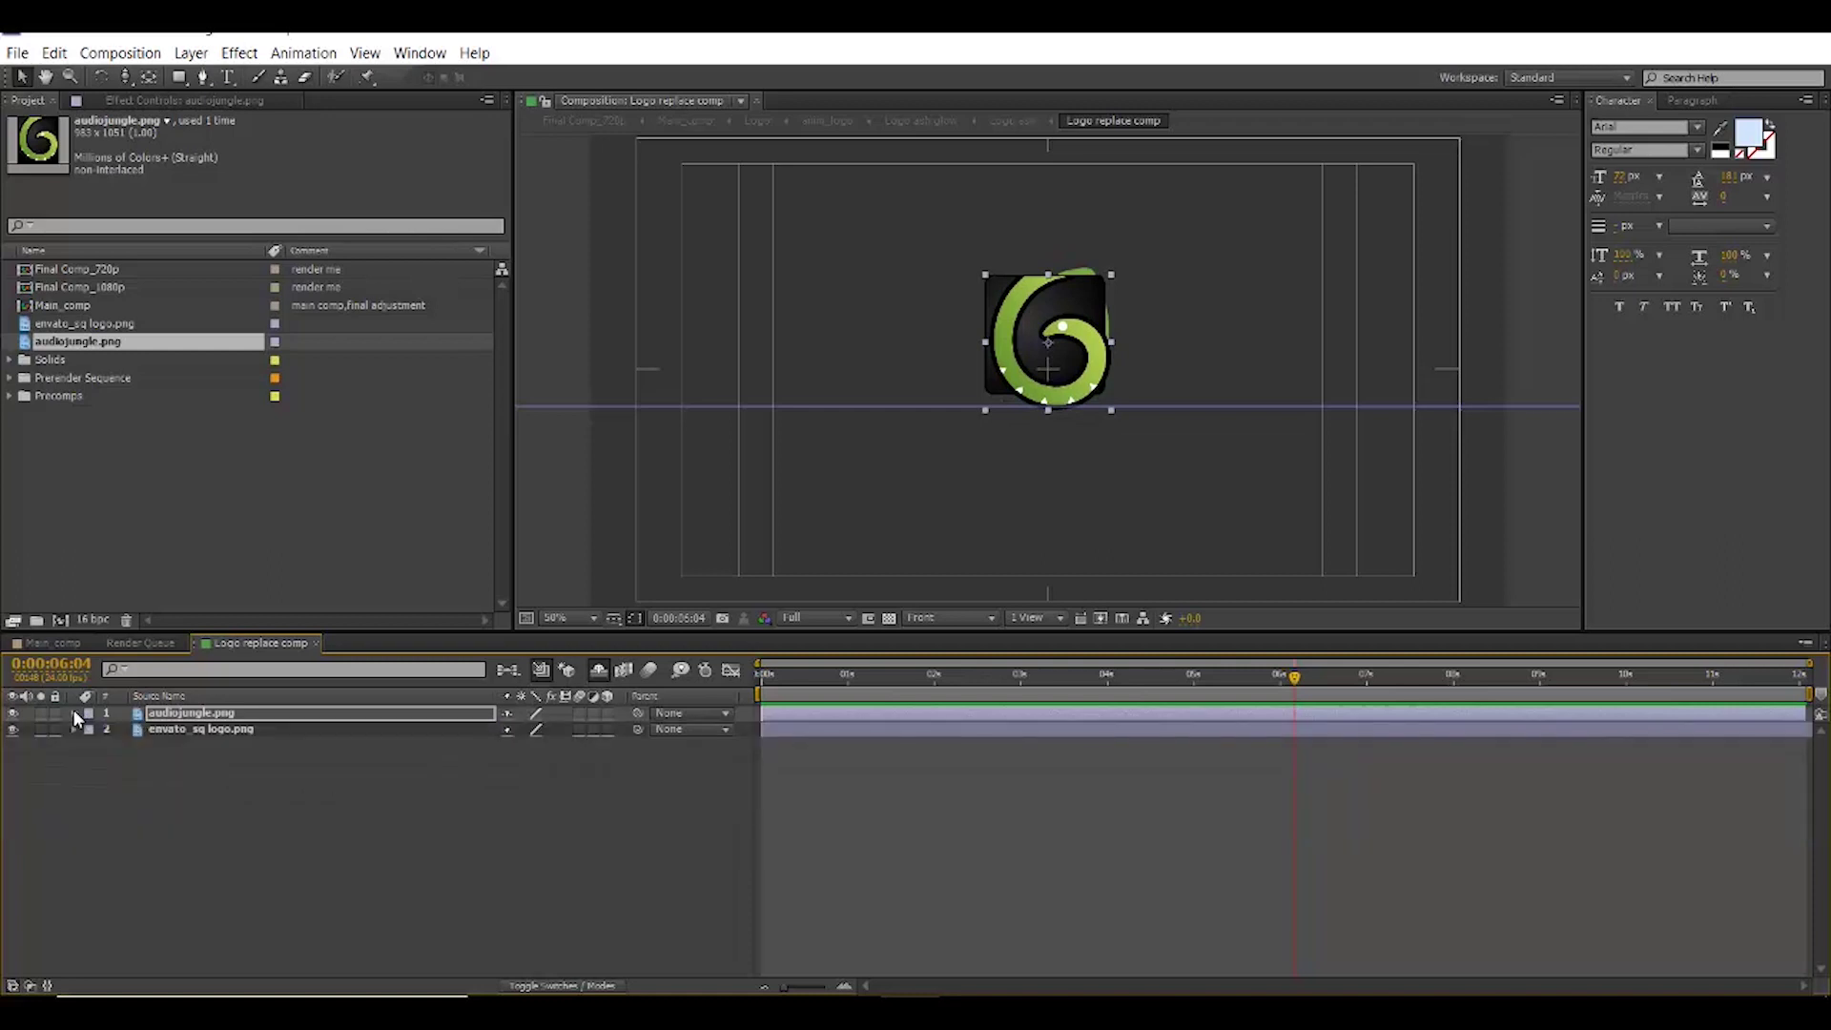
pyautogui.click(172, 832)
pyautogui.click(268, 580)
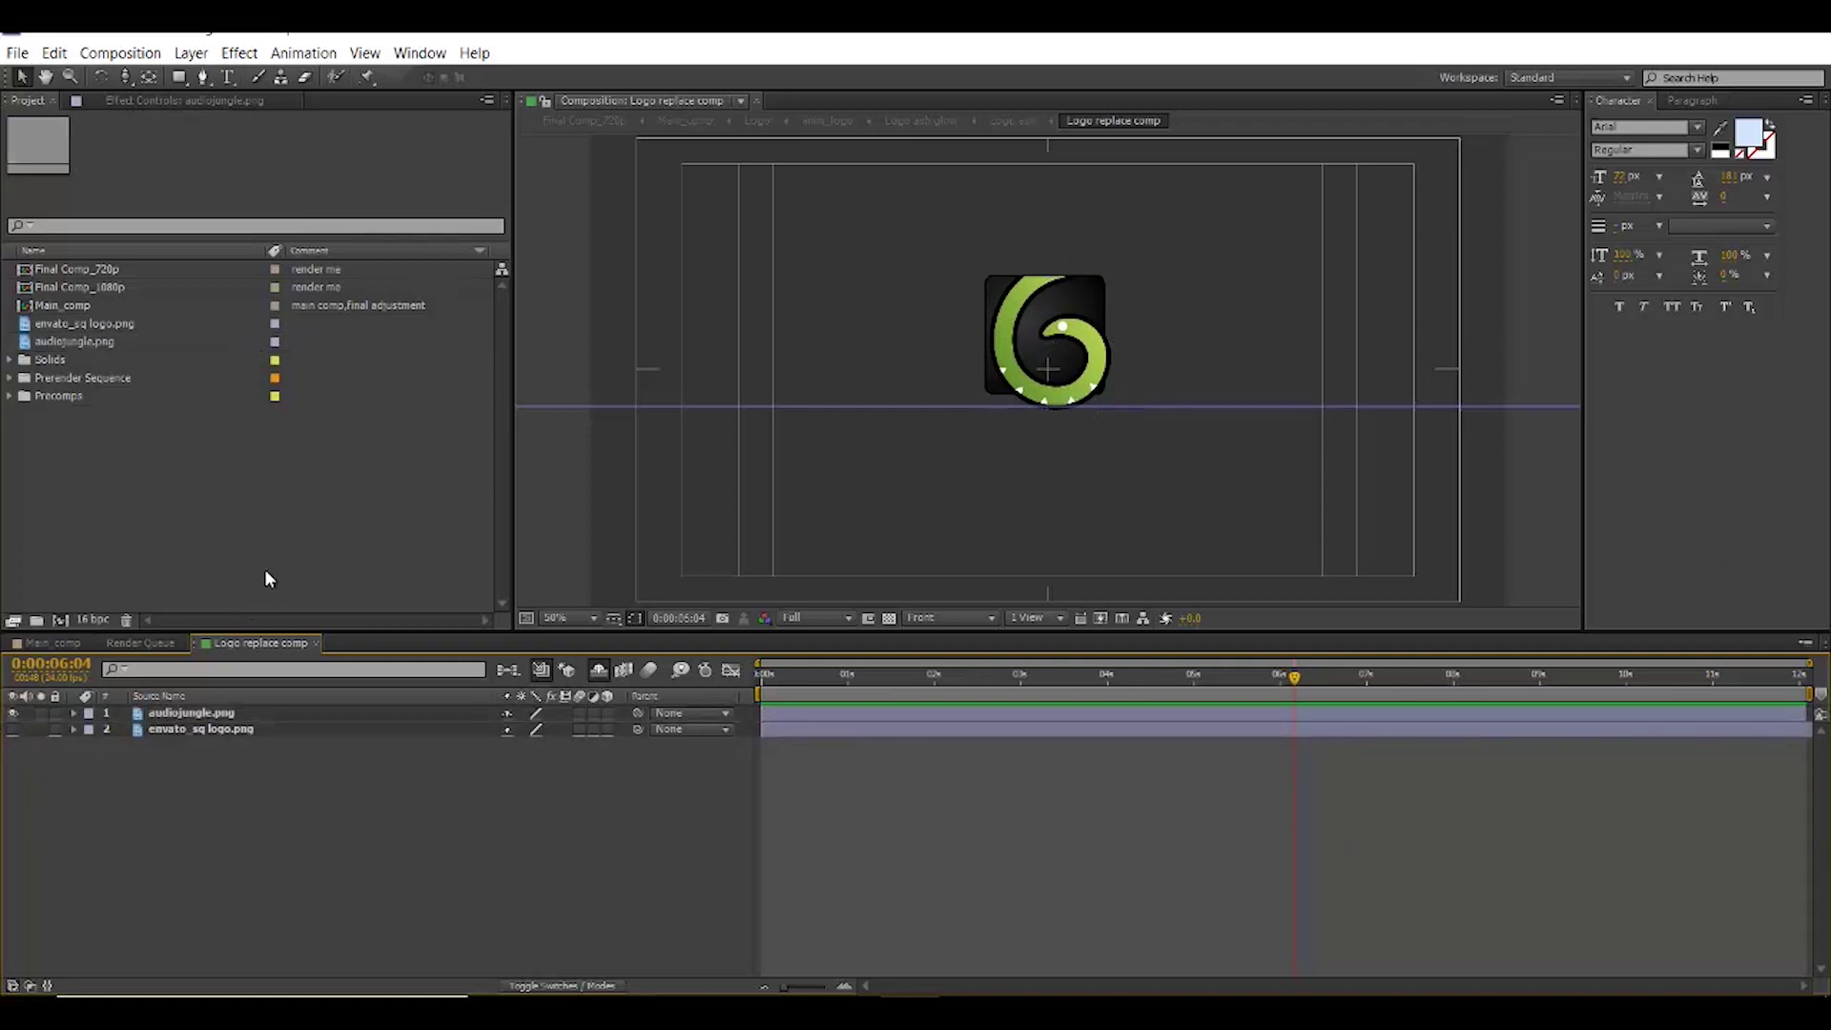
pyautogui.click(10, 395)
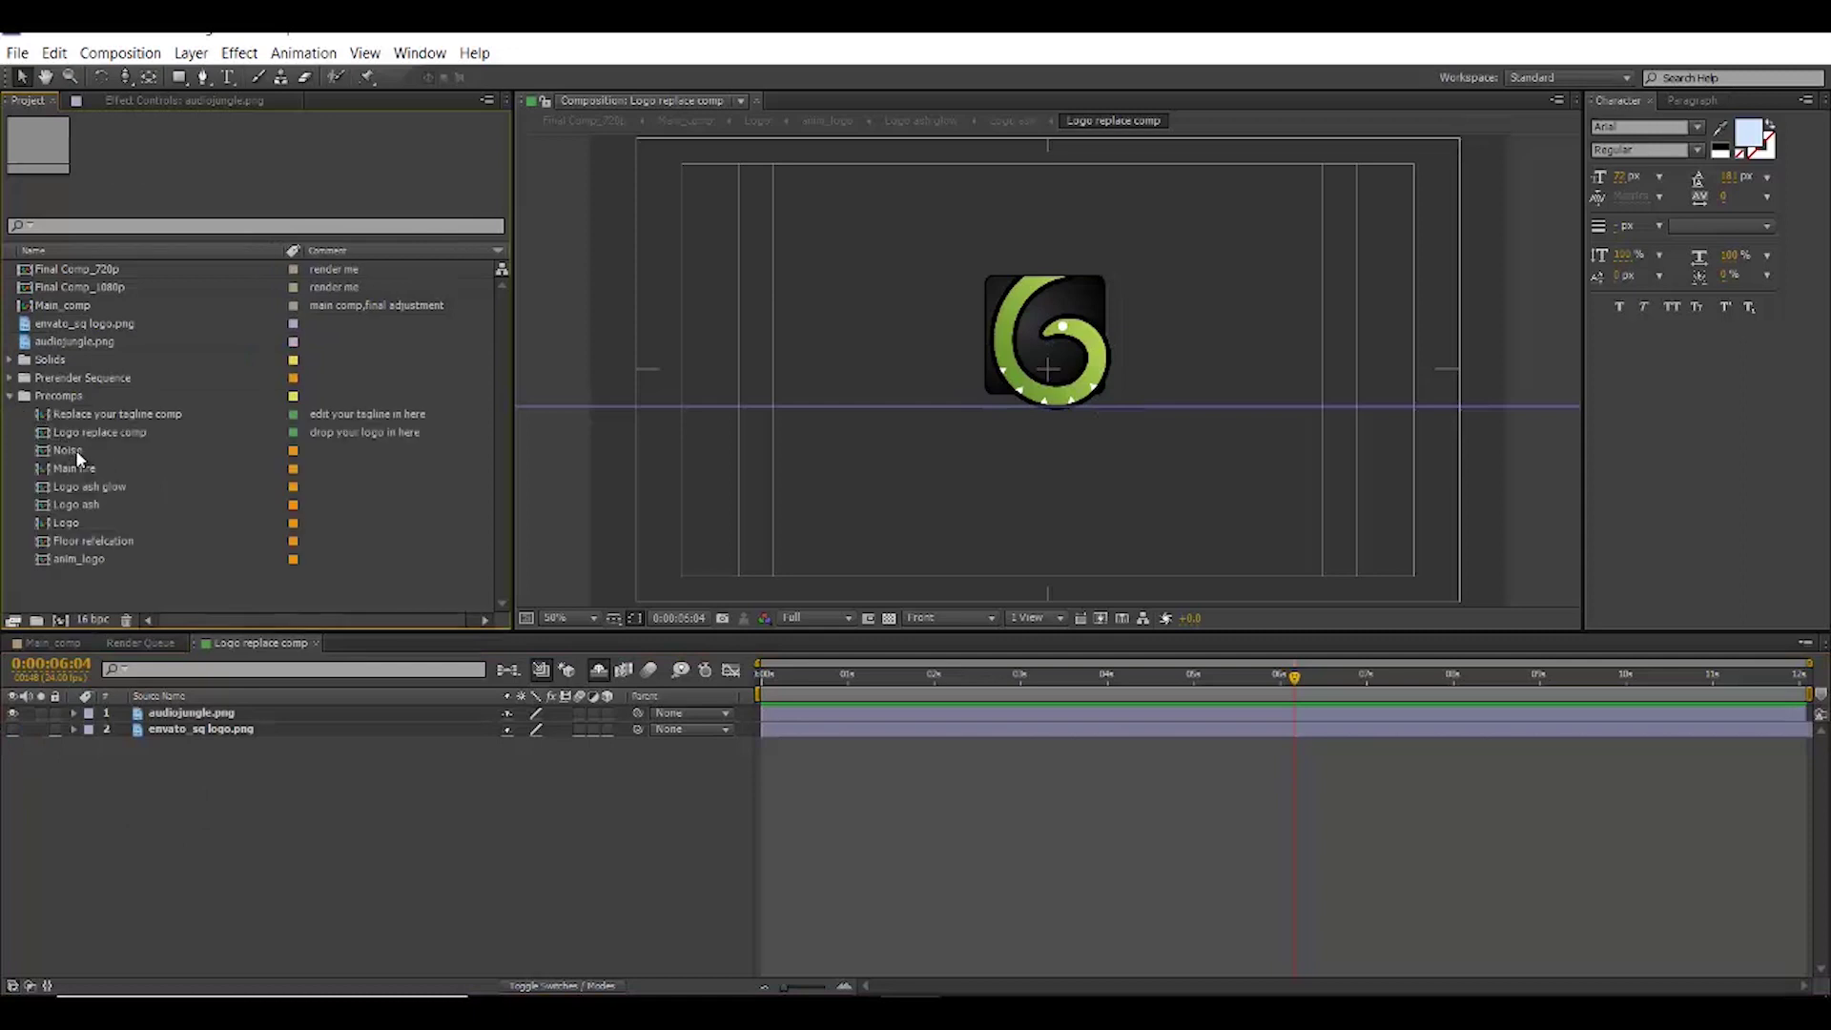
pyautogui.click(149, 420)
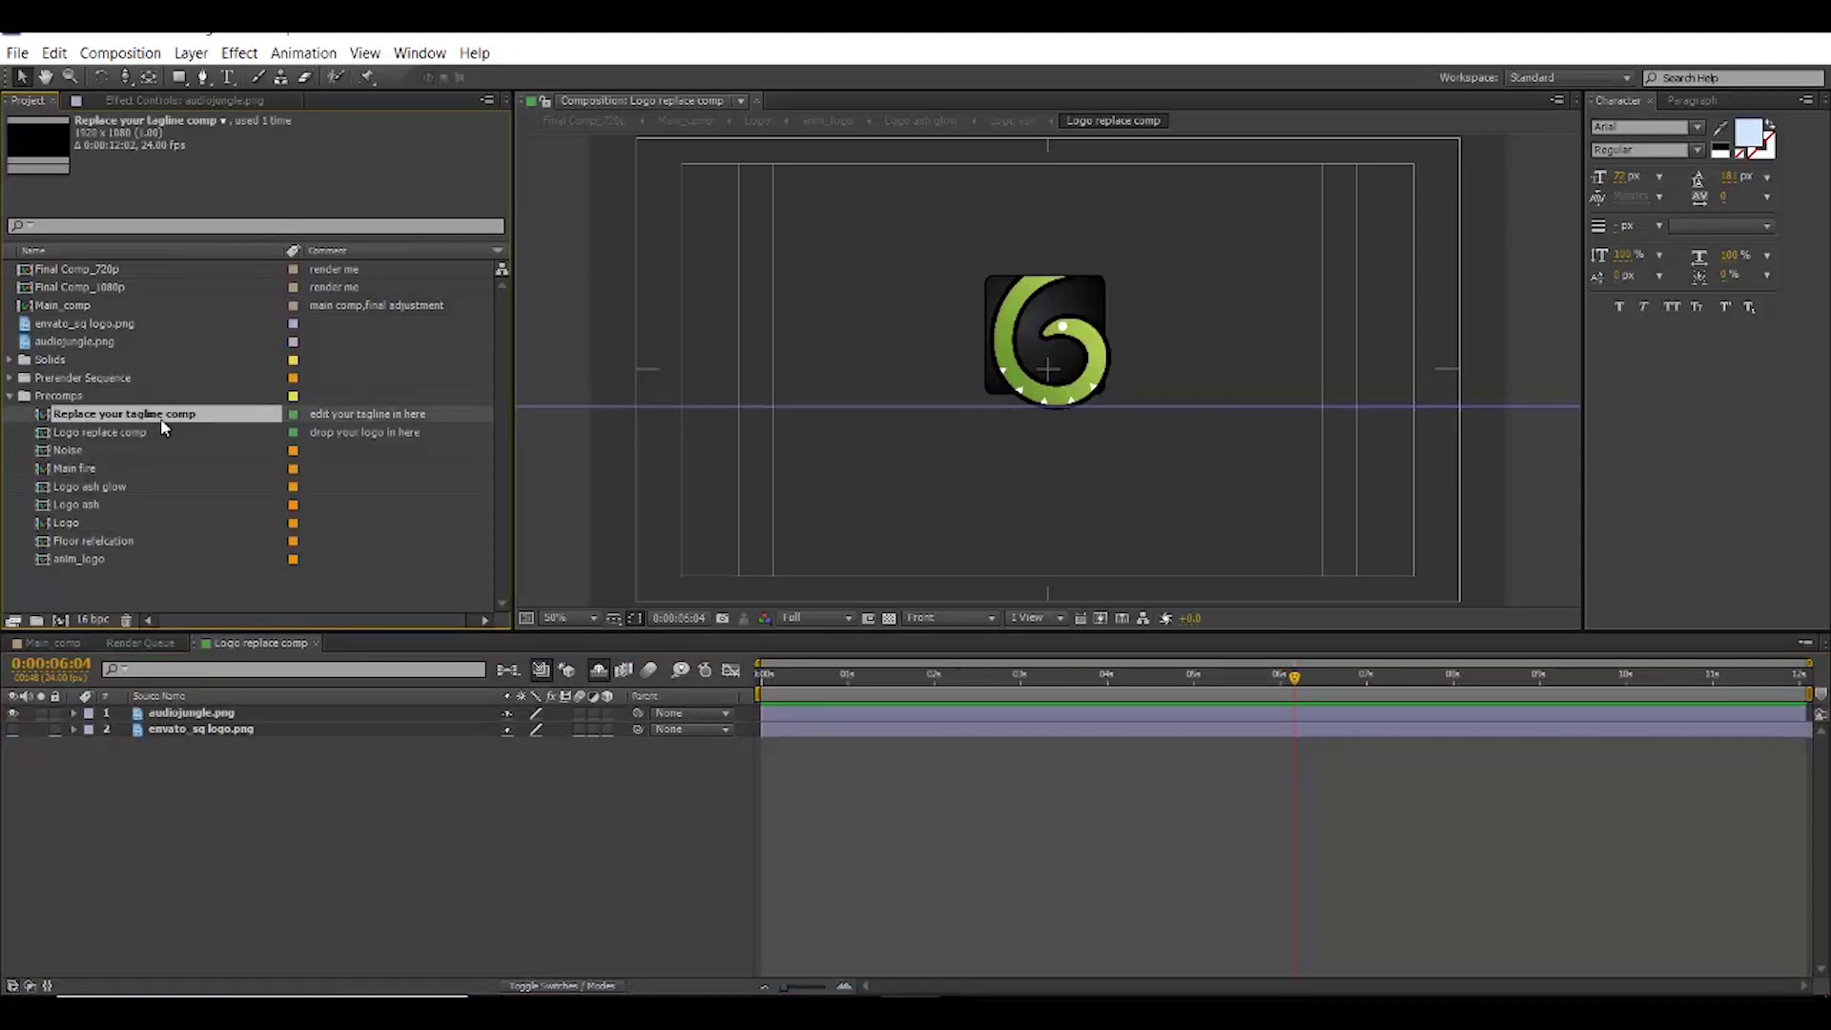
pyautogui.doubleClick(155, 420)
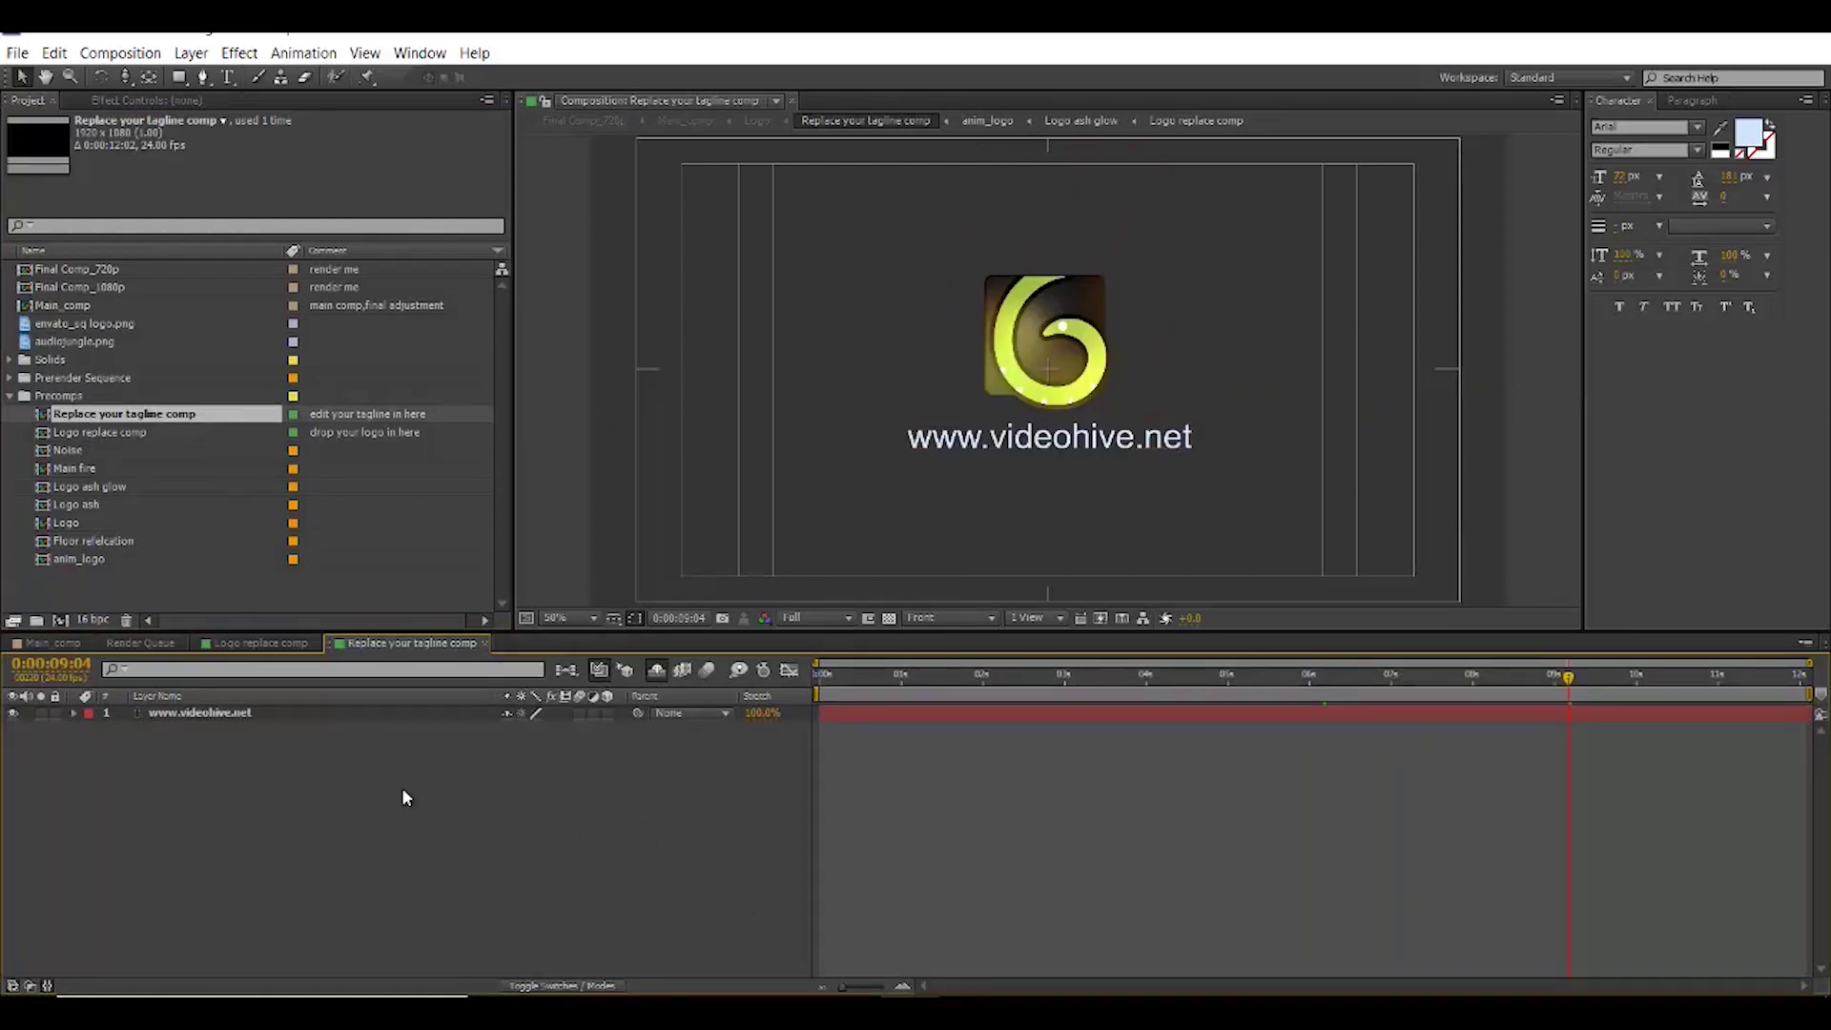
pyautogui.click(261, 713)
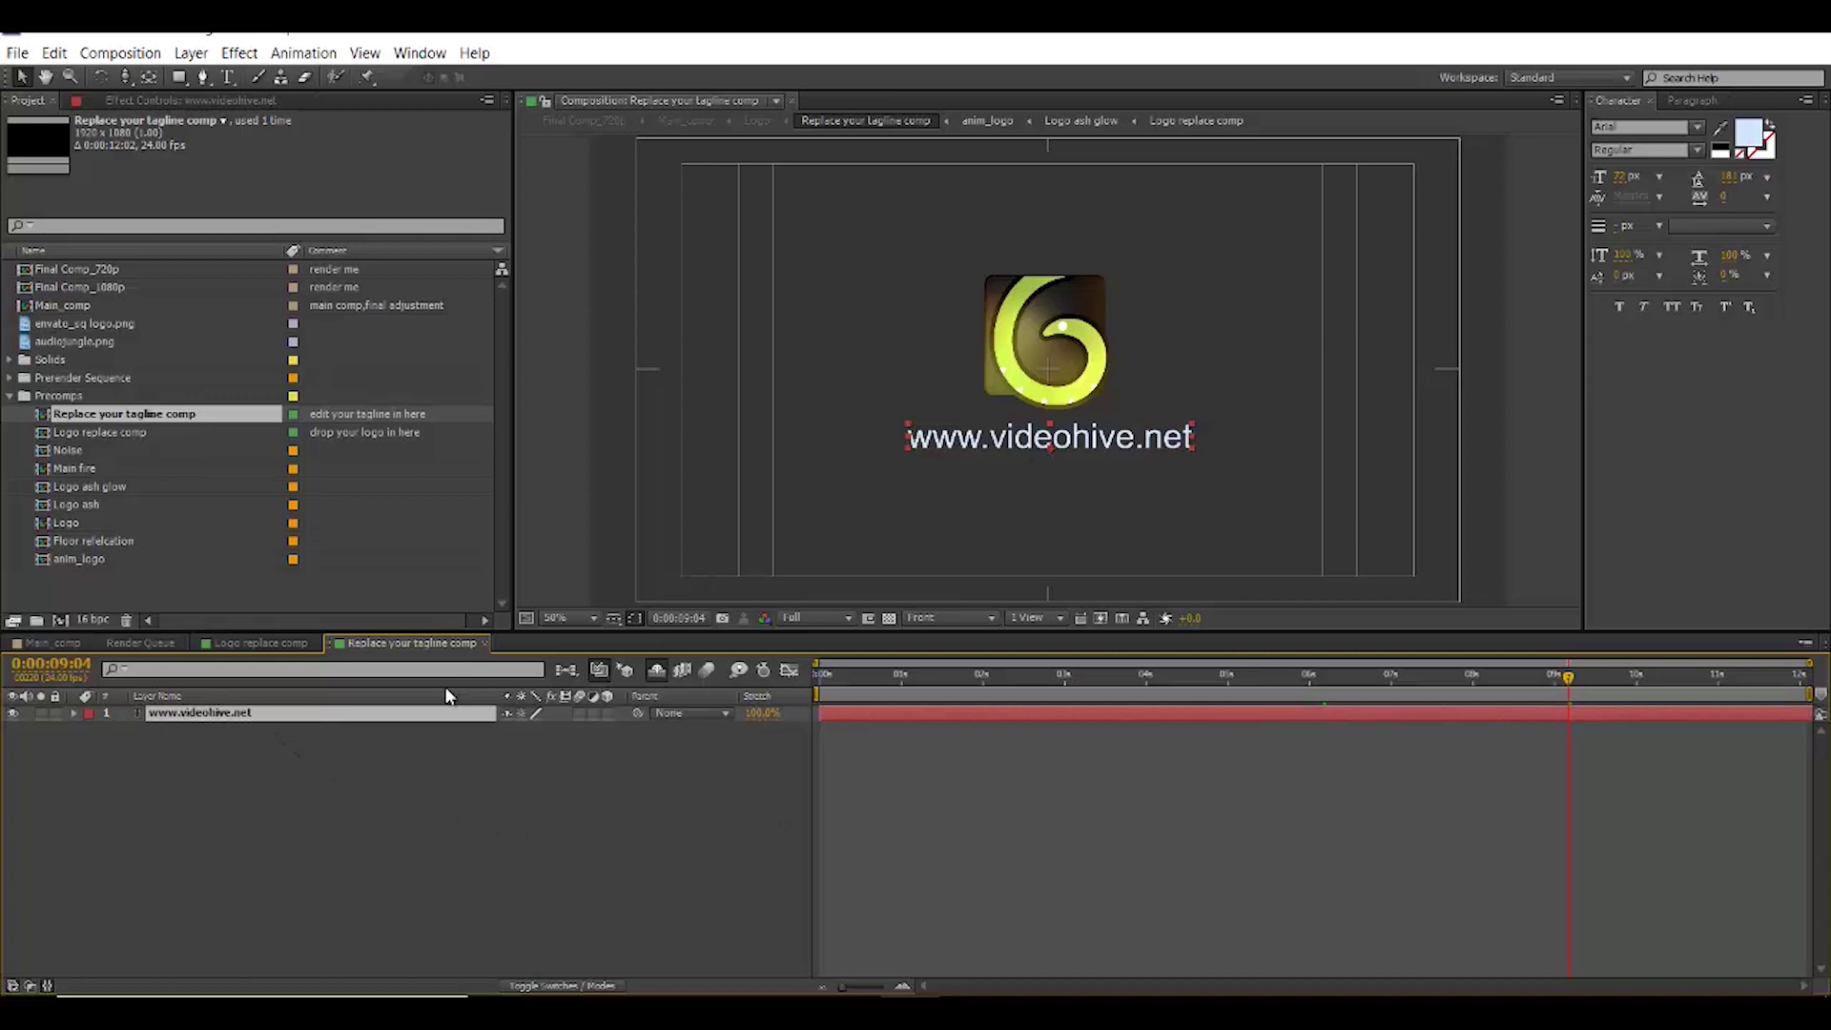
pyautogui.doubleClick(243, 713)
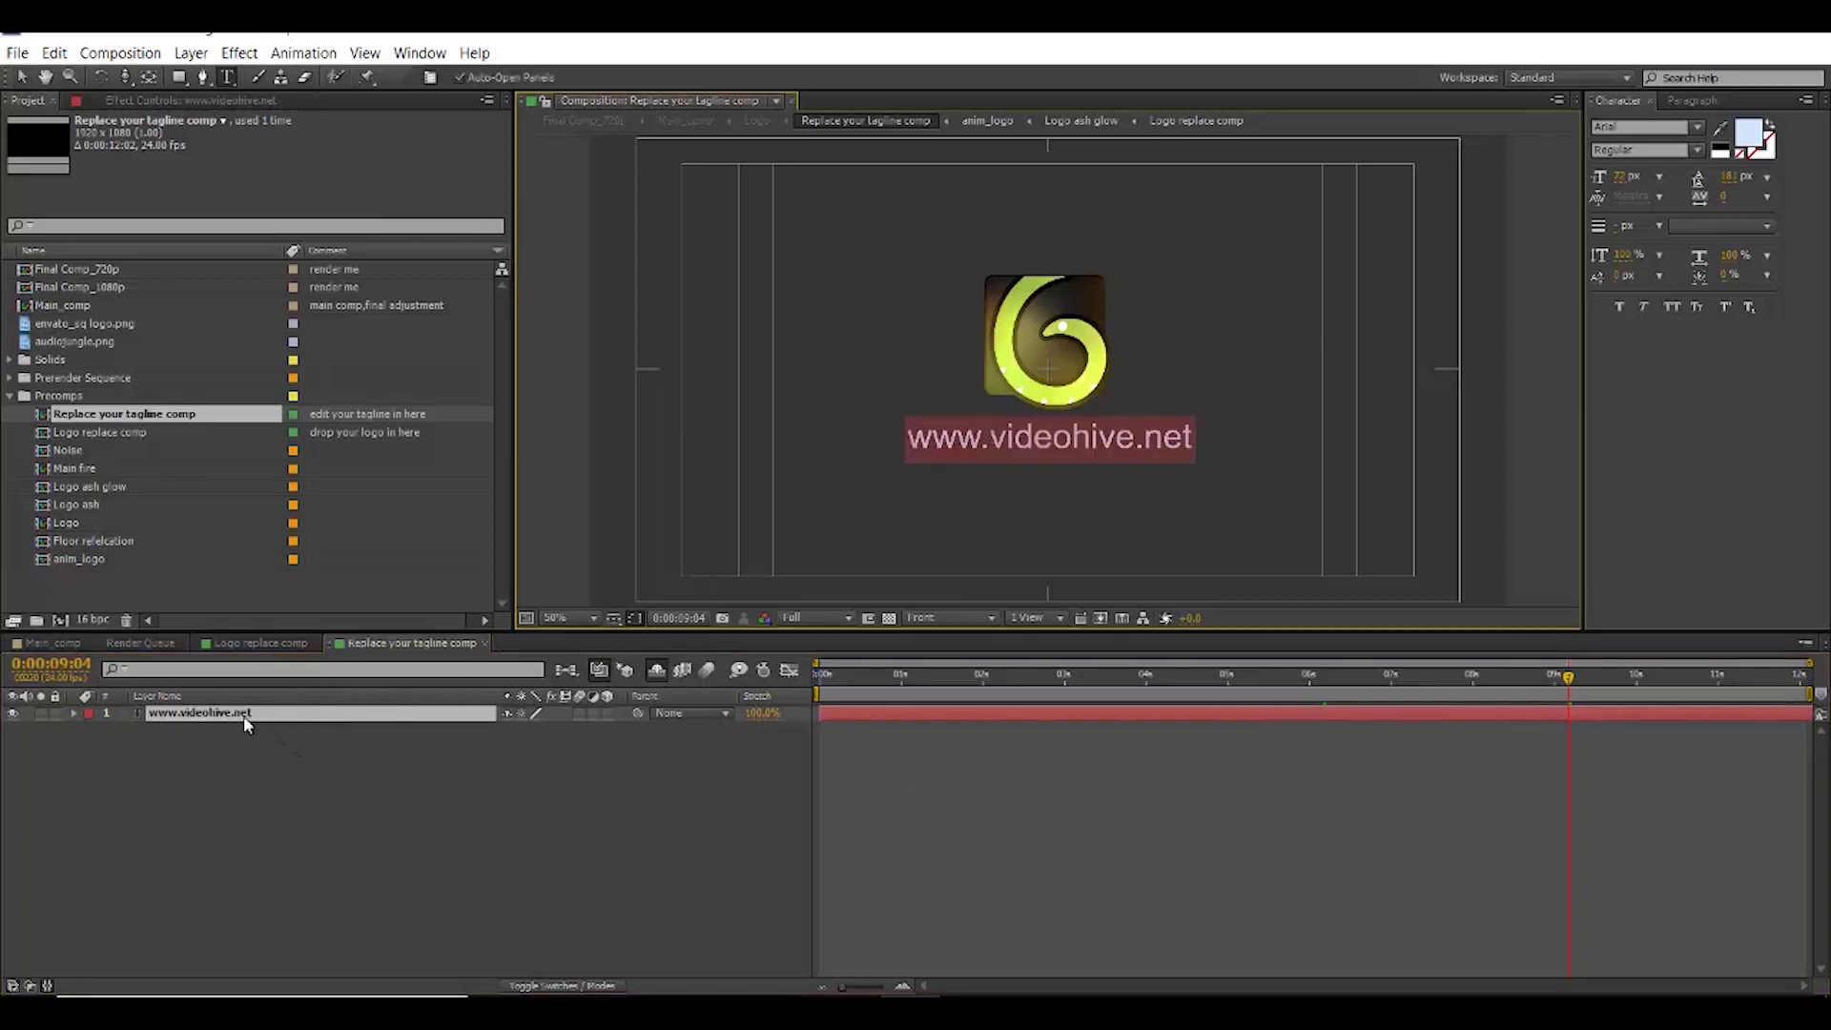
pyautogui.write('your')
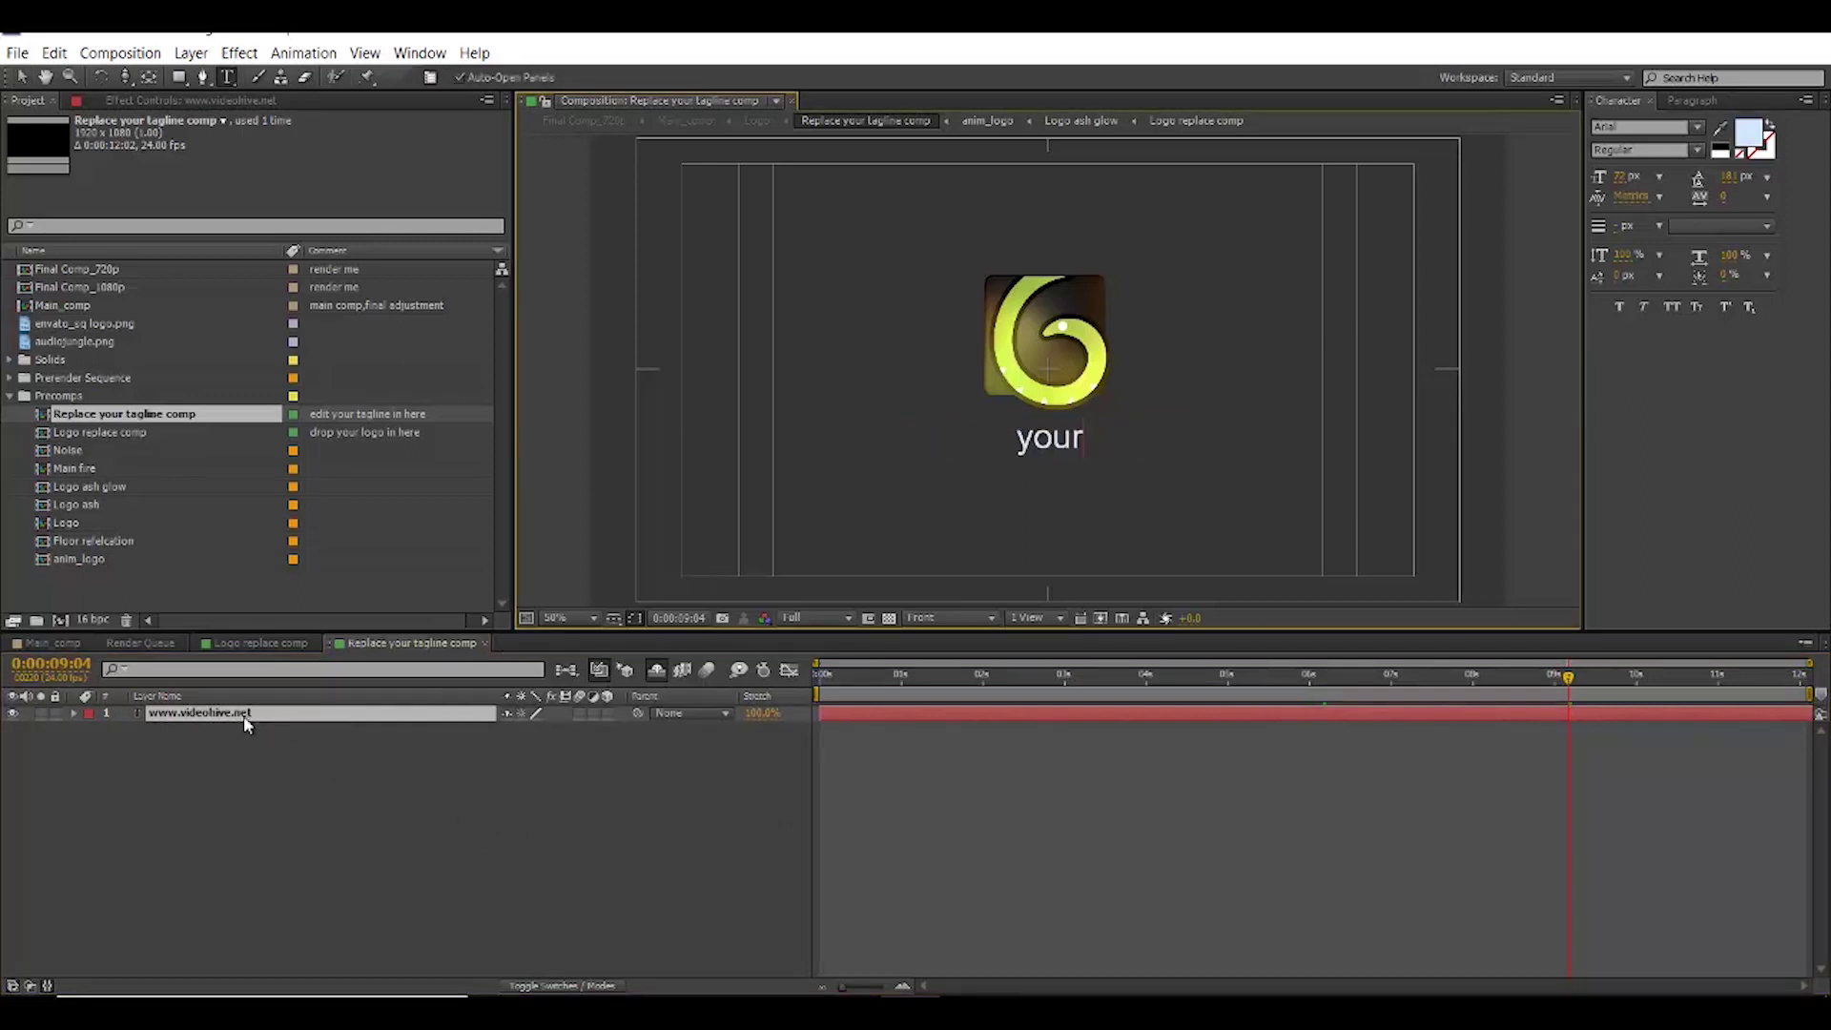
pyautogui.write(' tagline in here')
pyautogui.click(215, 820)
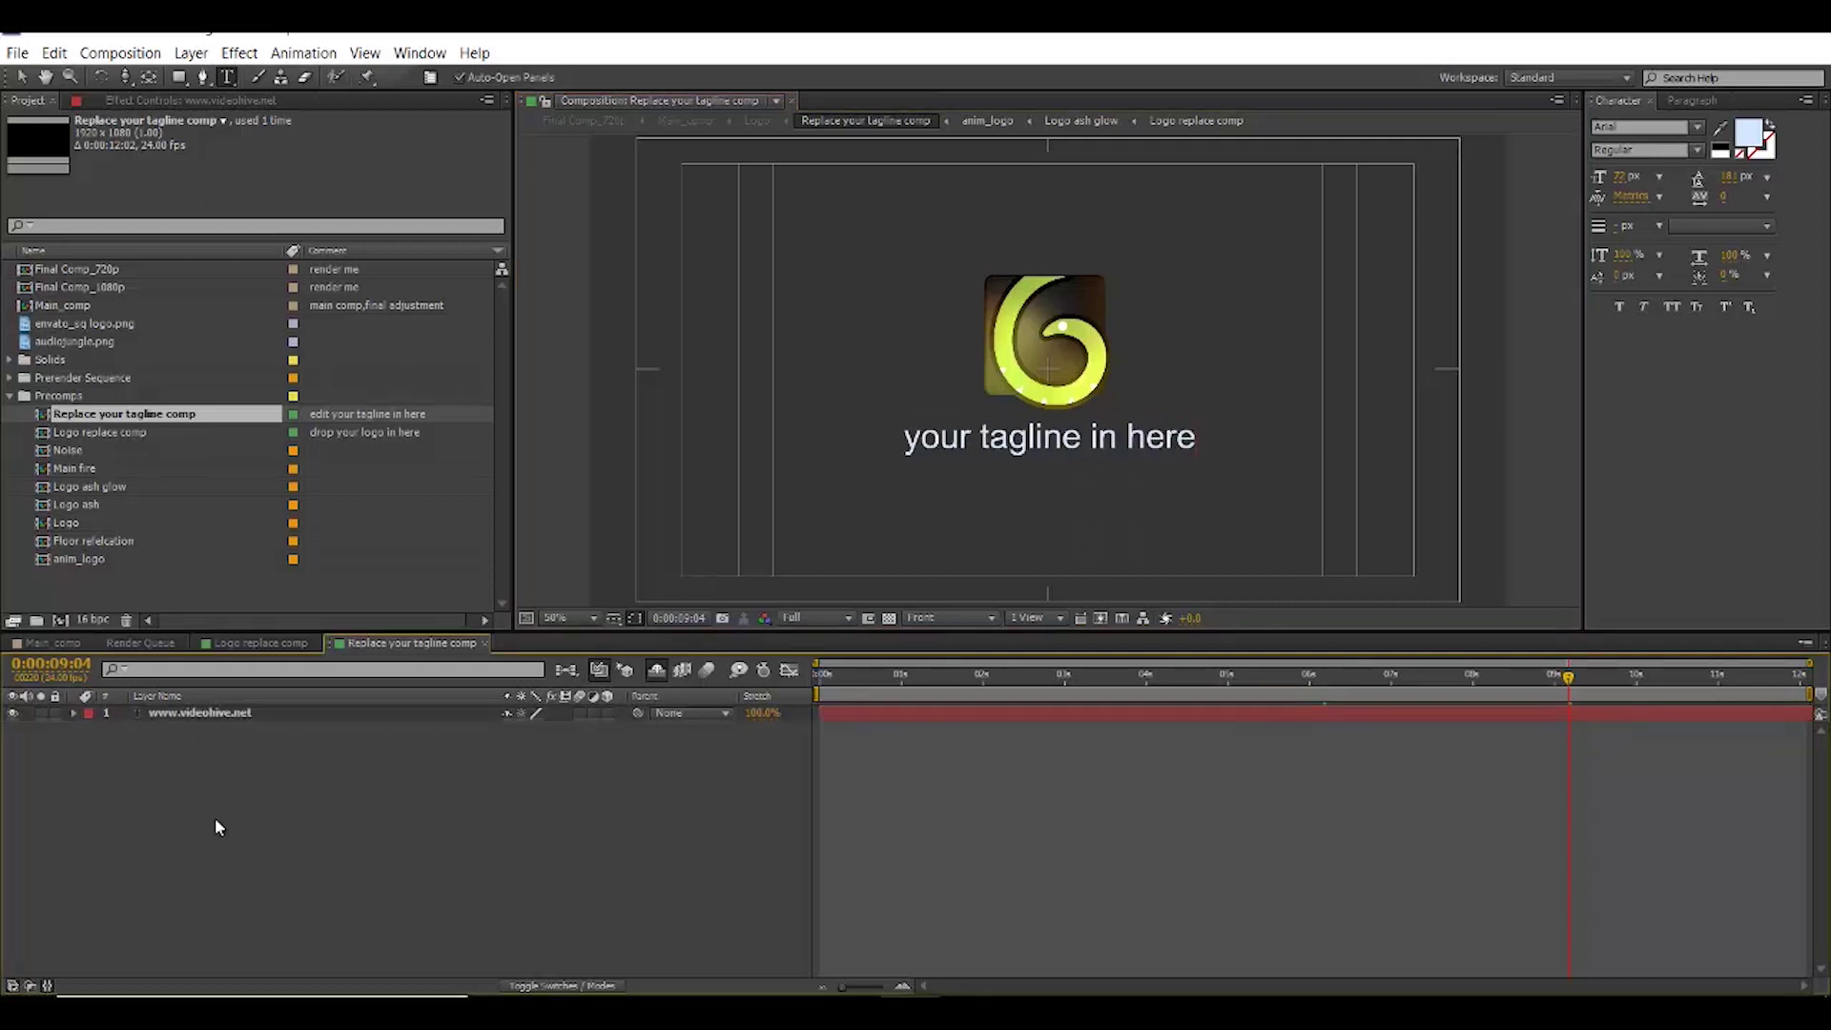
# - Nudge the tagline's vertical position slightly and open Main_comp to review it
pyautogui.click(75, 713)
pyautogui.click(89, 728)
pyautogui.click(90, 744)
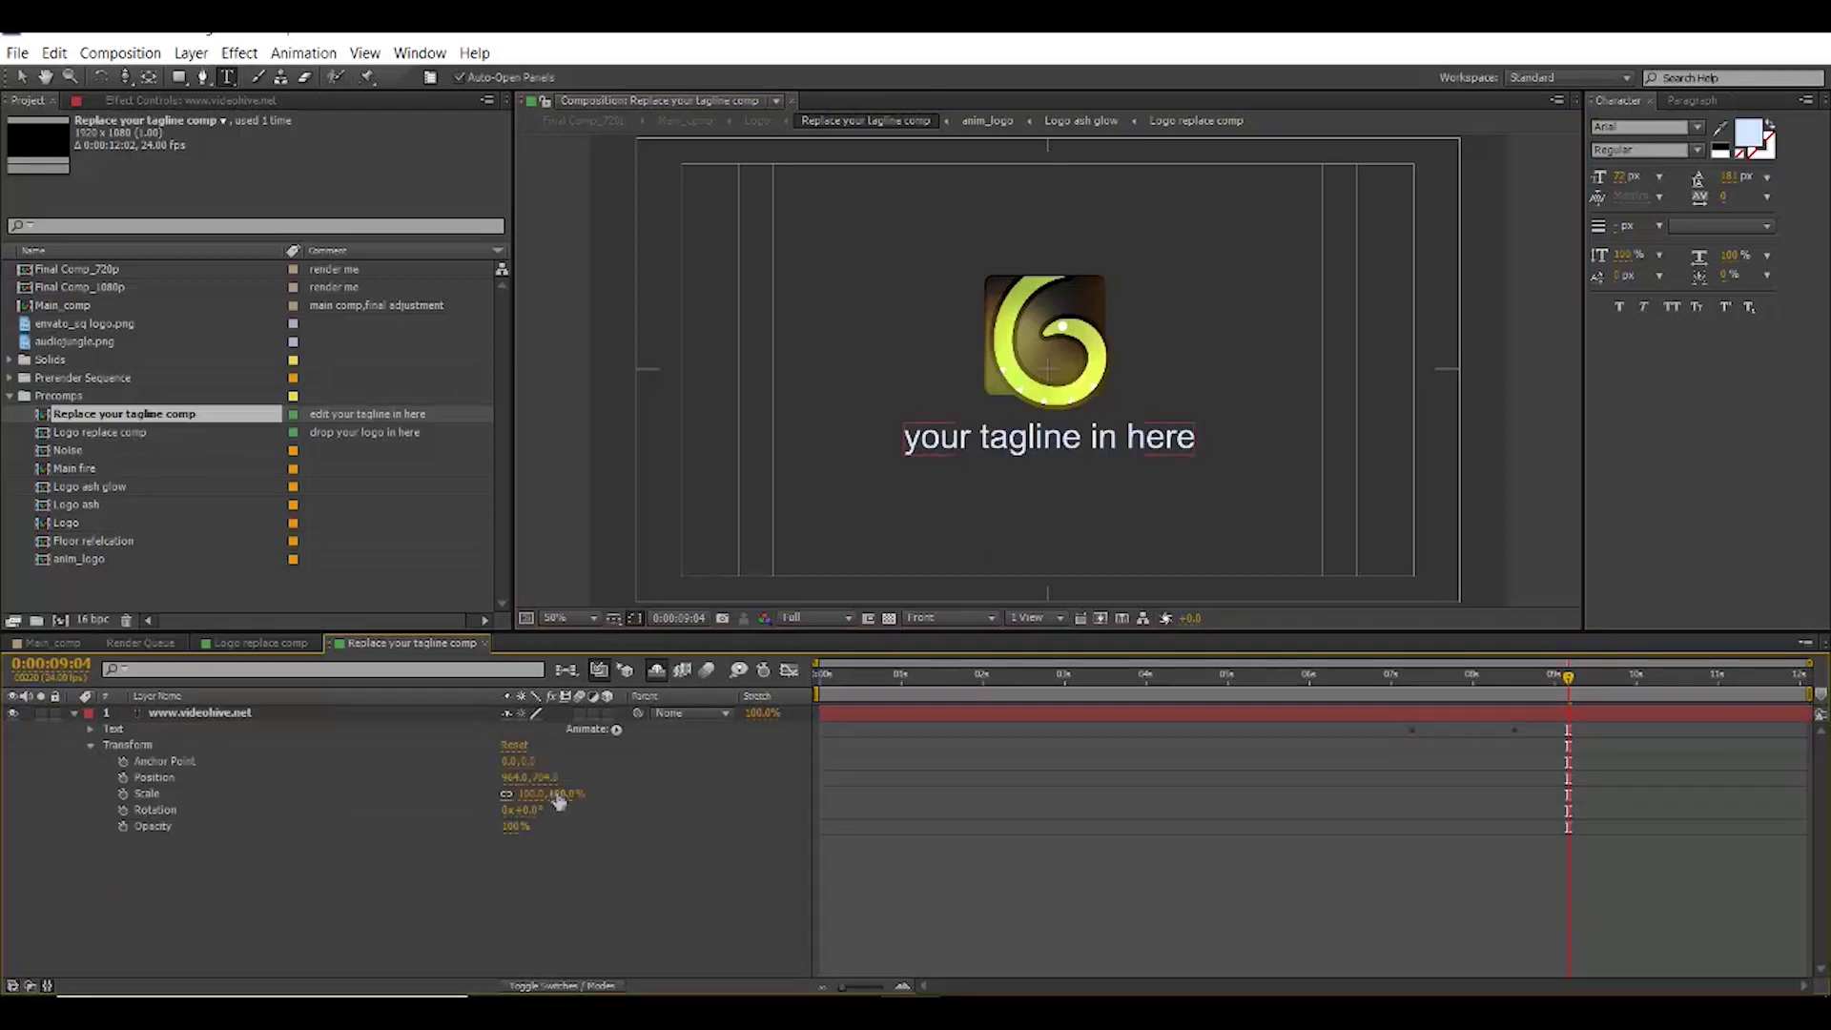
pyautogui.moveTo(550, 781); pyautogui.dragTo(553, 780)
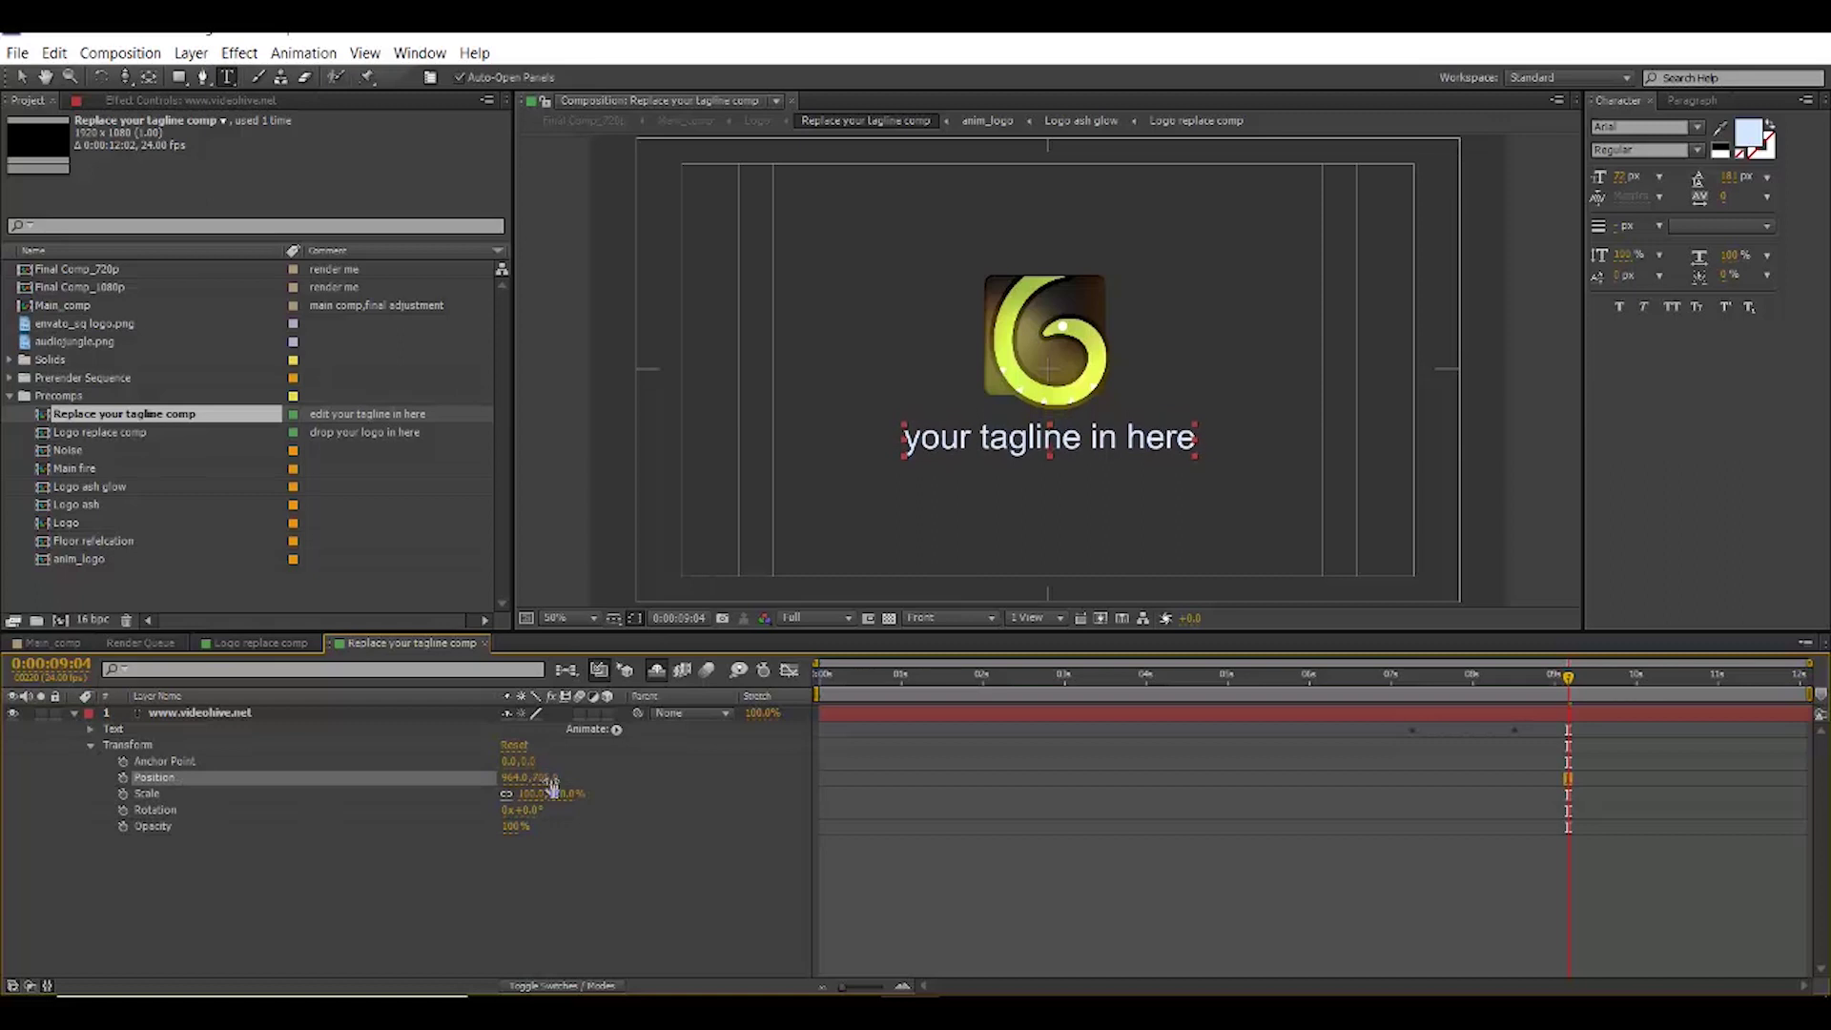
pyautogui.click(76, 715)
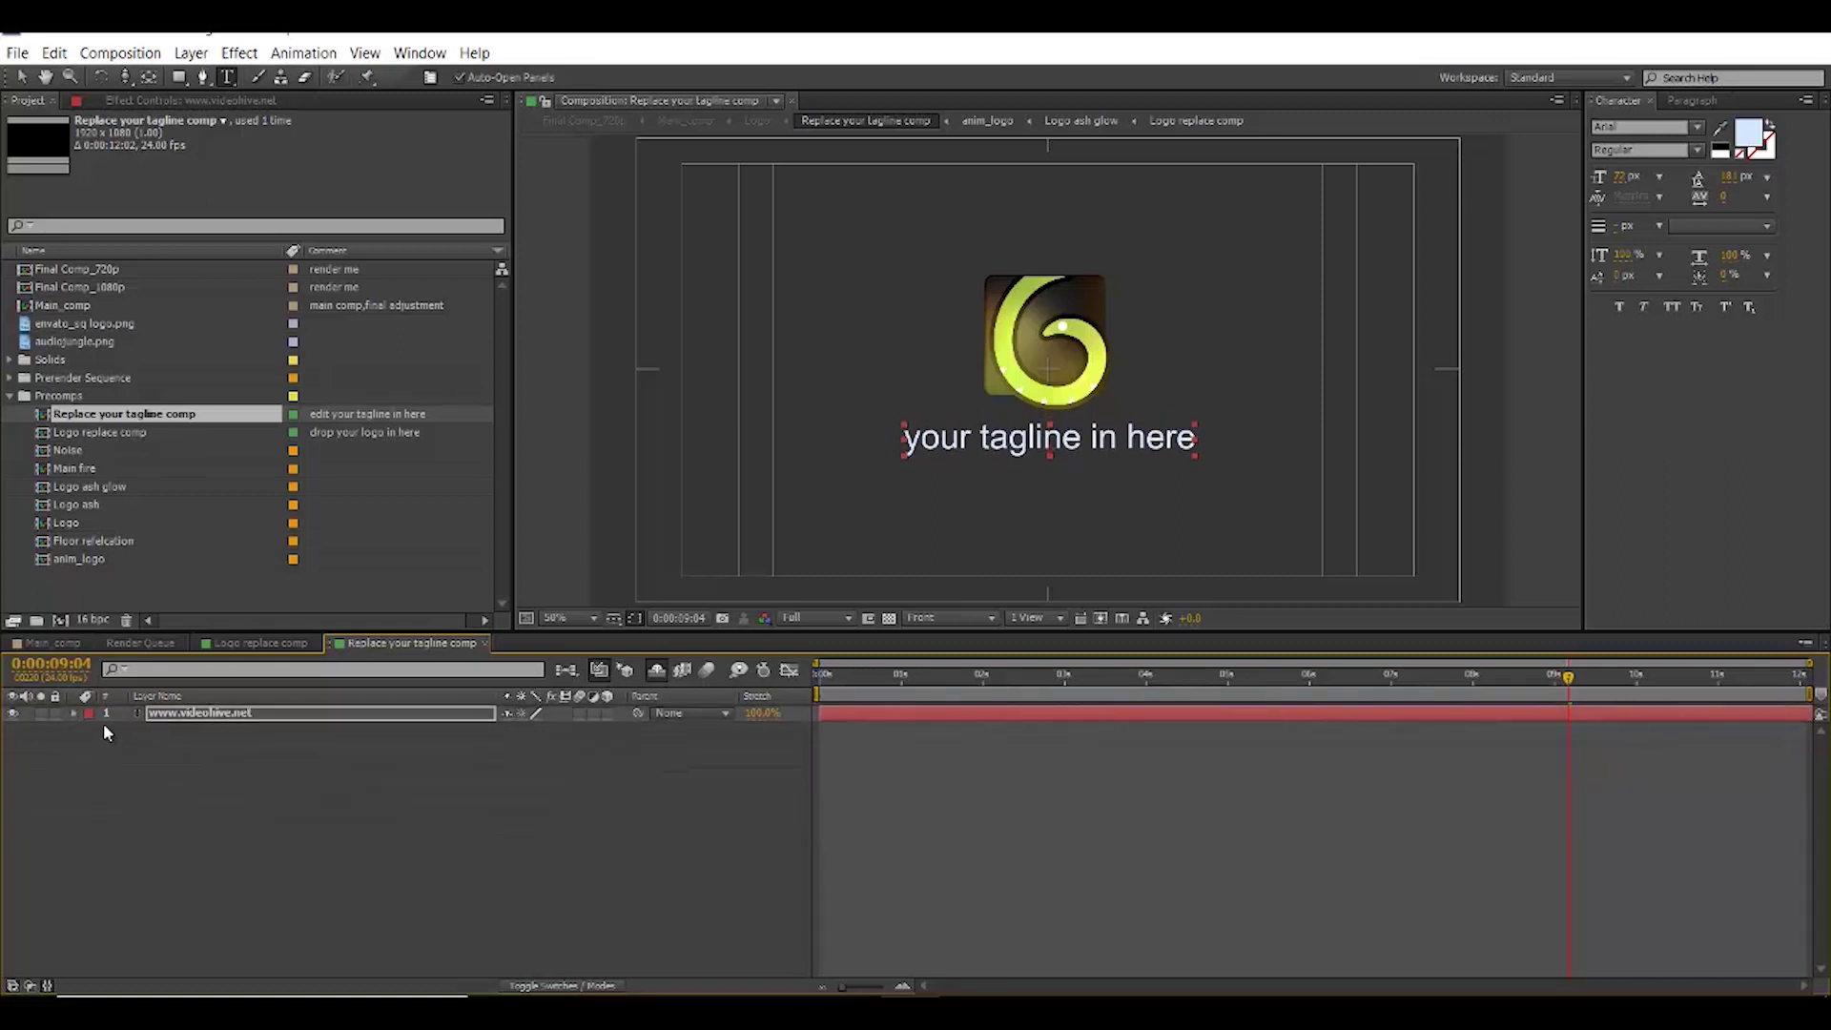
pyautogui.click(69, 308)
pyautogui.doubleClick(69, 307)
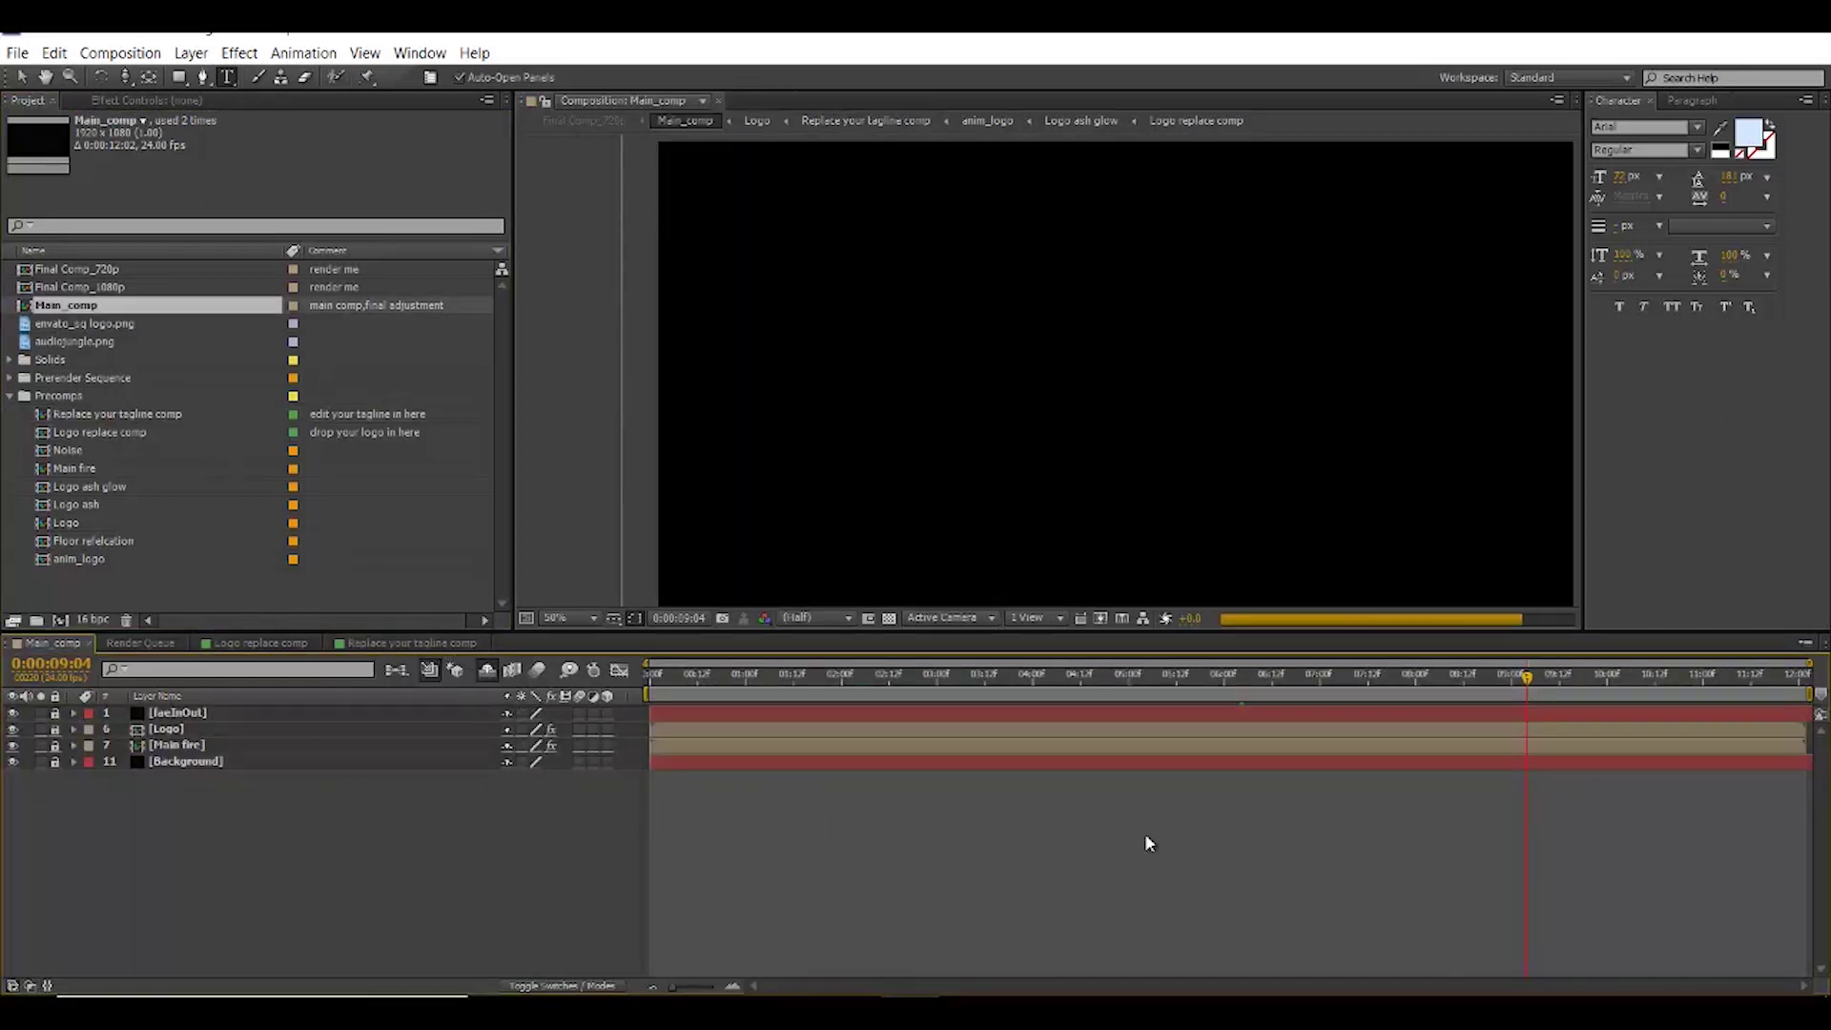
# - Preview a few frames, then open the Final Comp_1080p composition
pyautogui.click(1516, 676)
pyautogui.click(1329, 697)
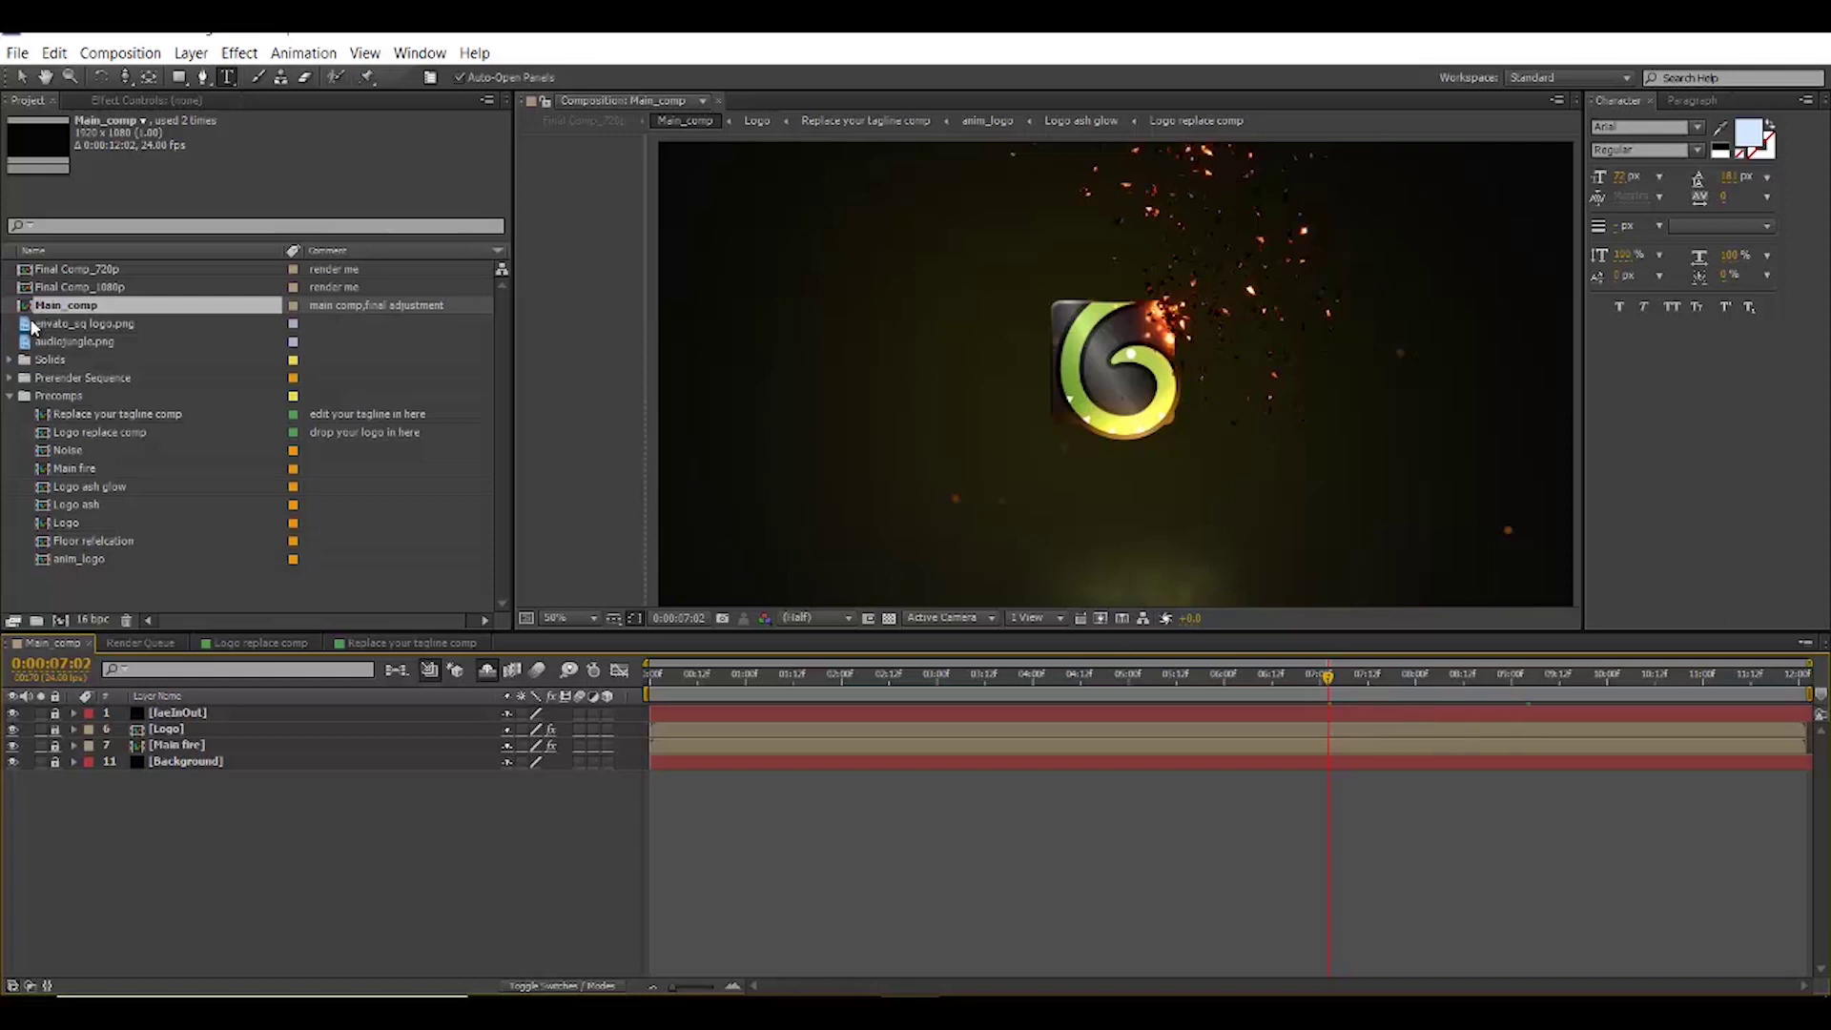
pyautogui.click(9, 396)
pyautogui.click(114, 297)
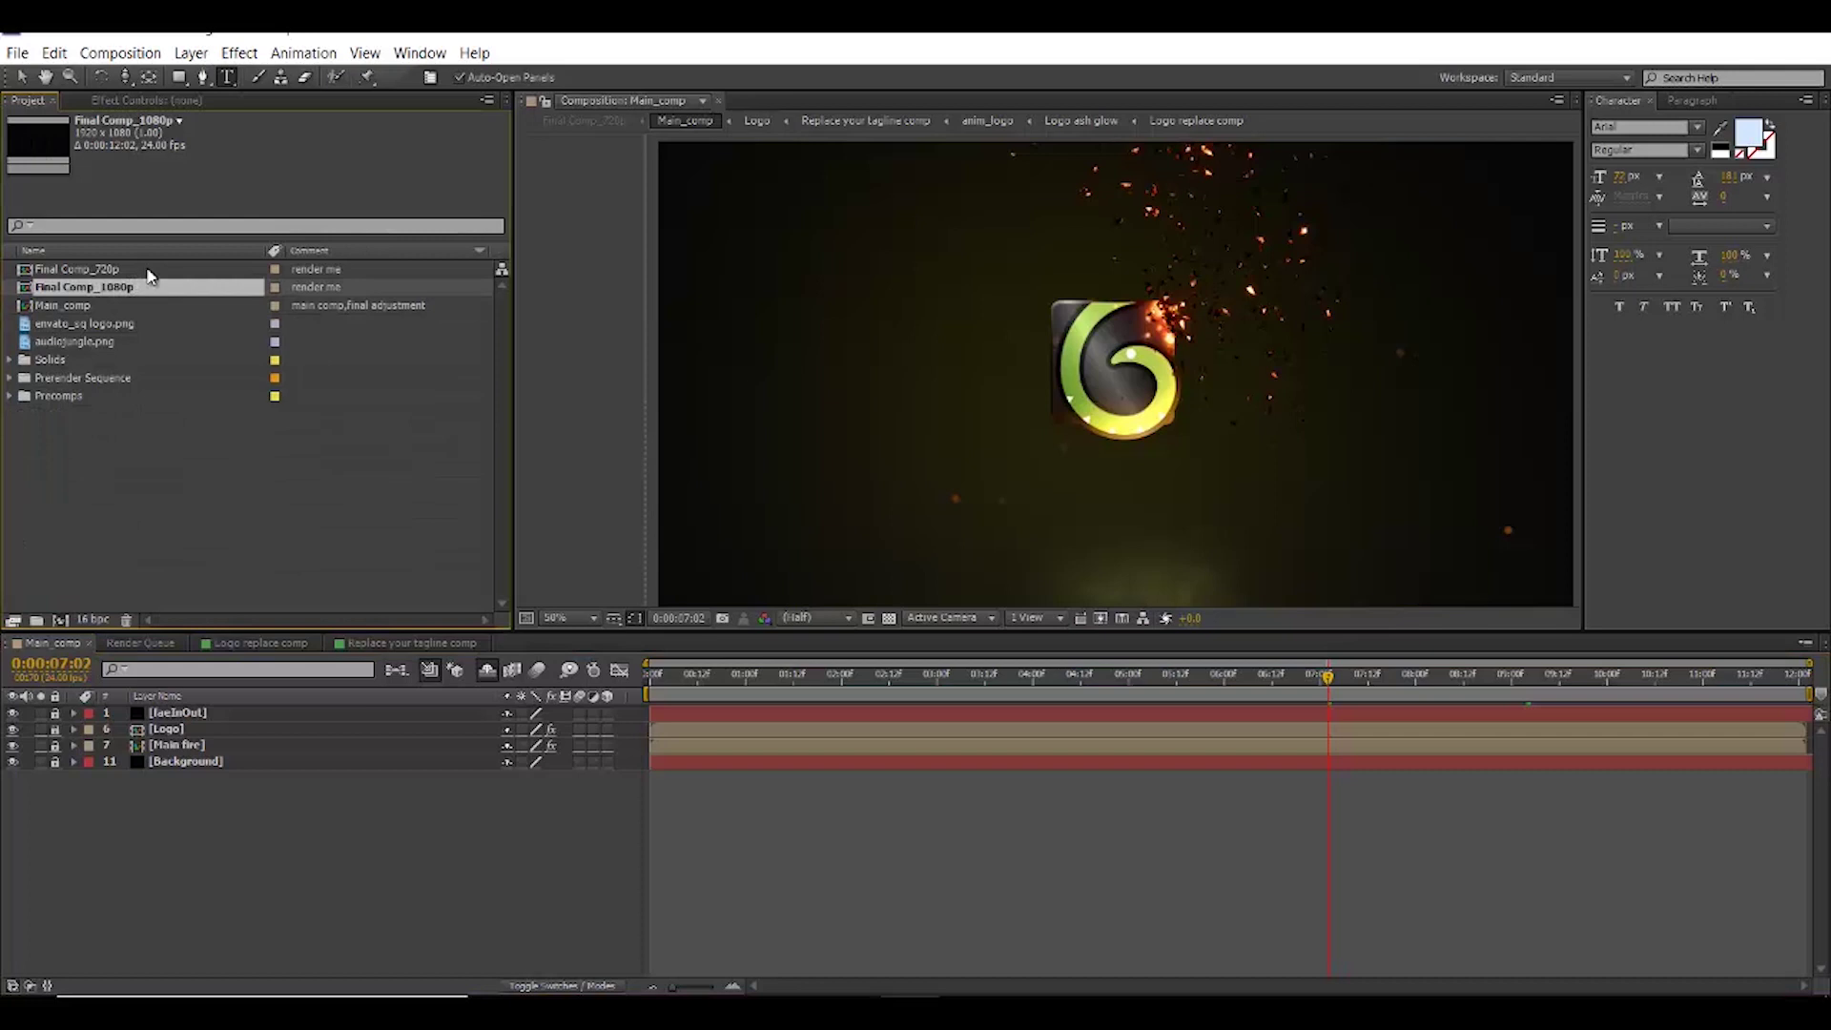
pyautogui.click(150, 271)
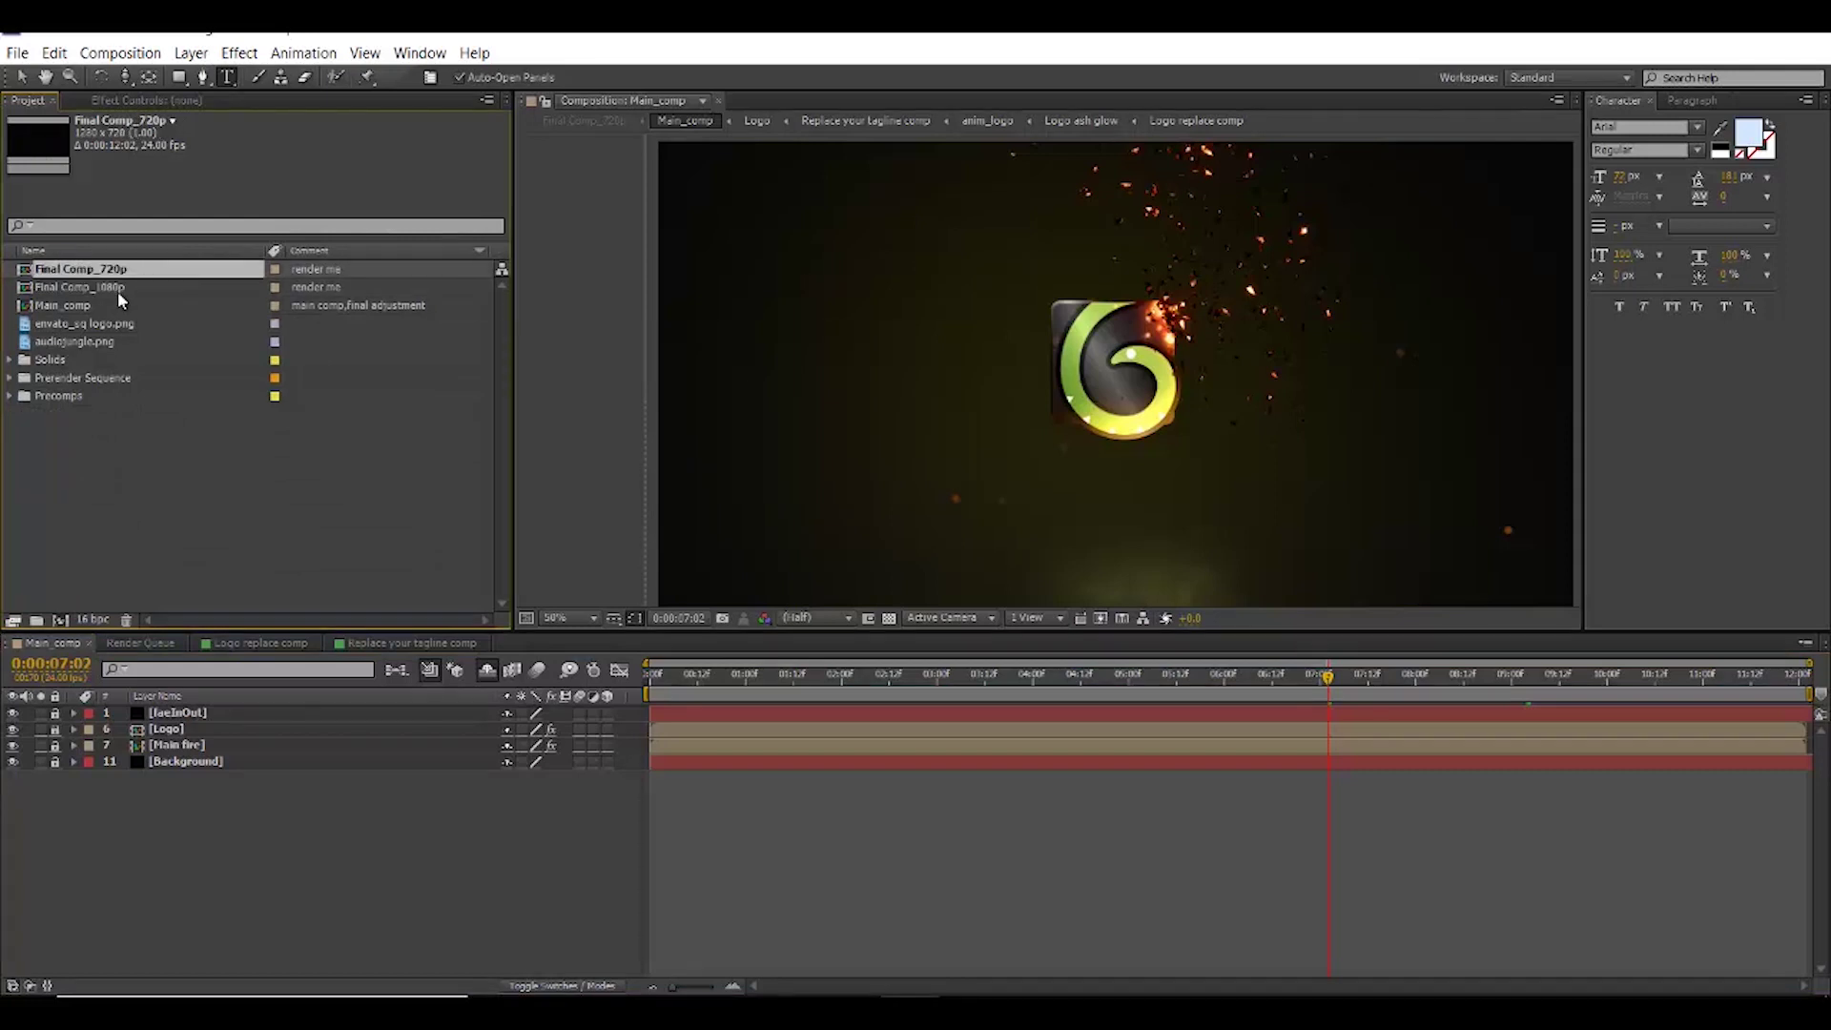
pyautogui.click(119, 288)
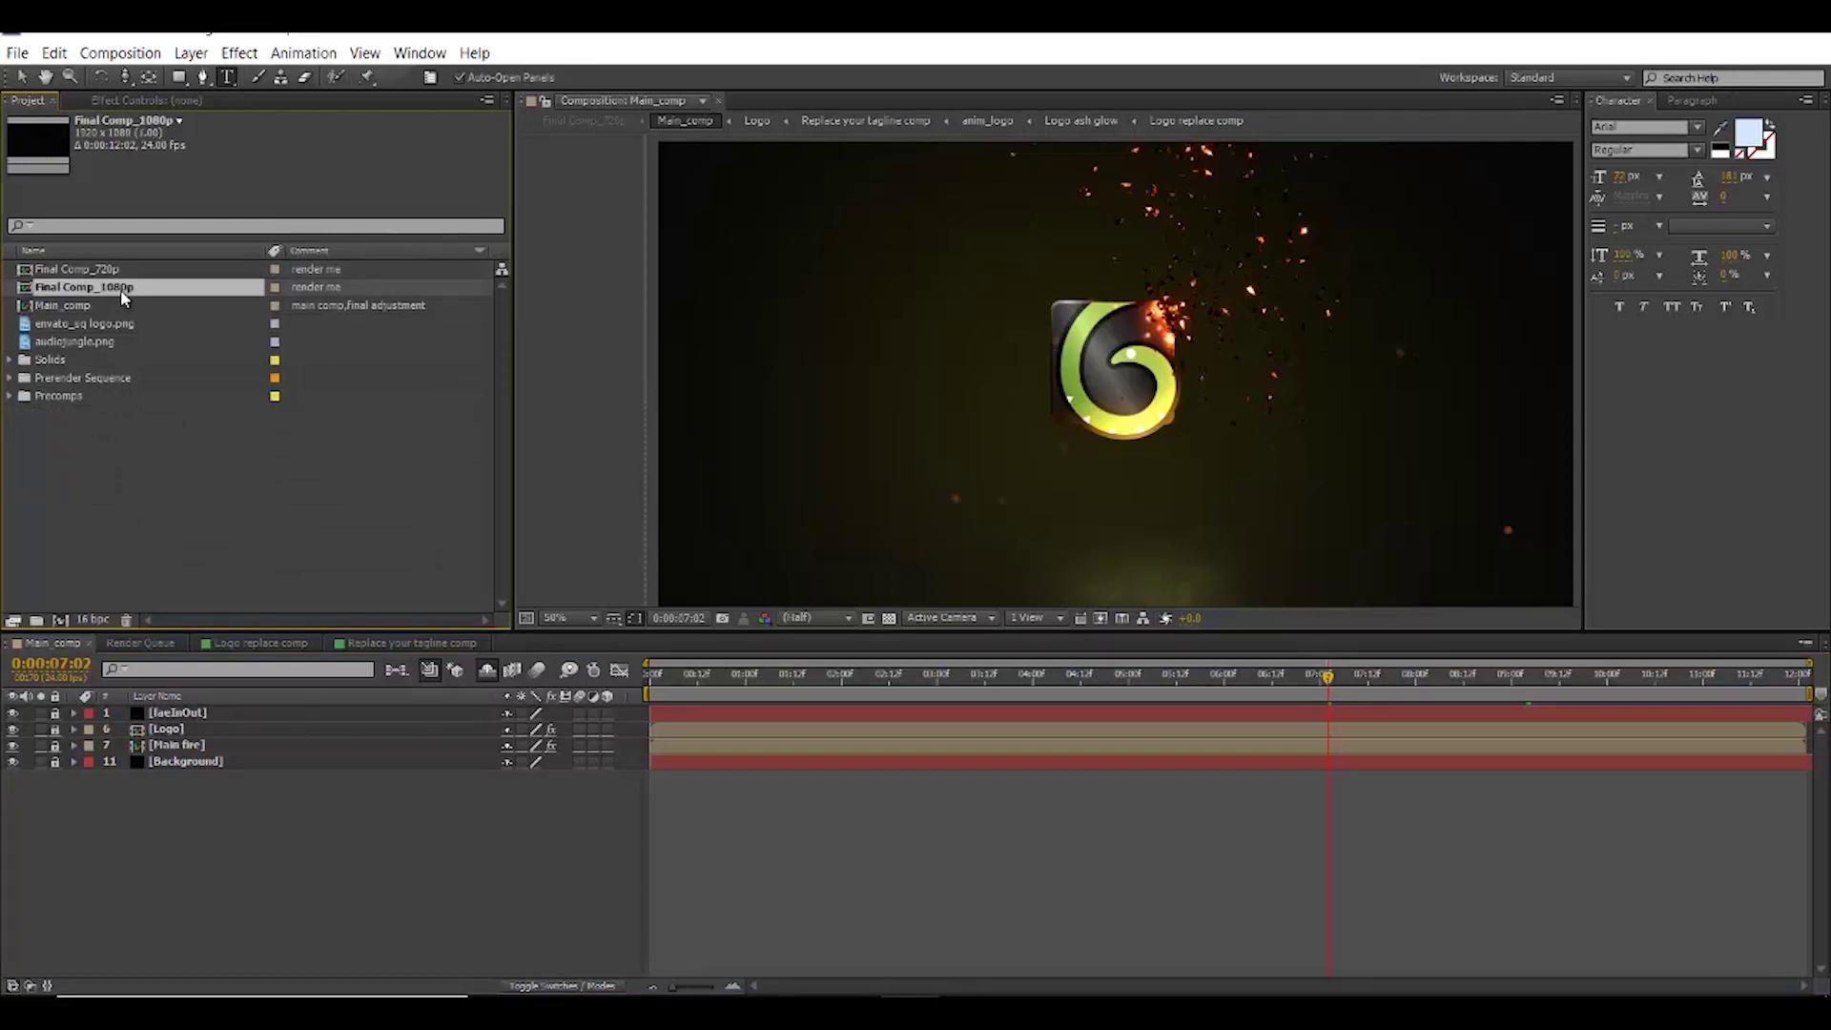
pyautogui.doubleClick(120, 289)
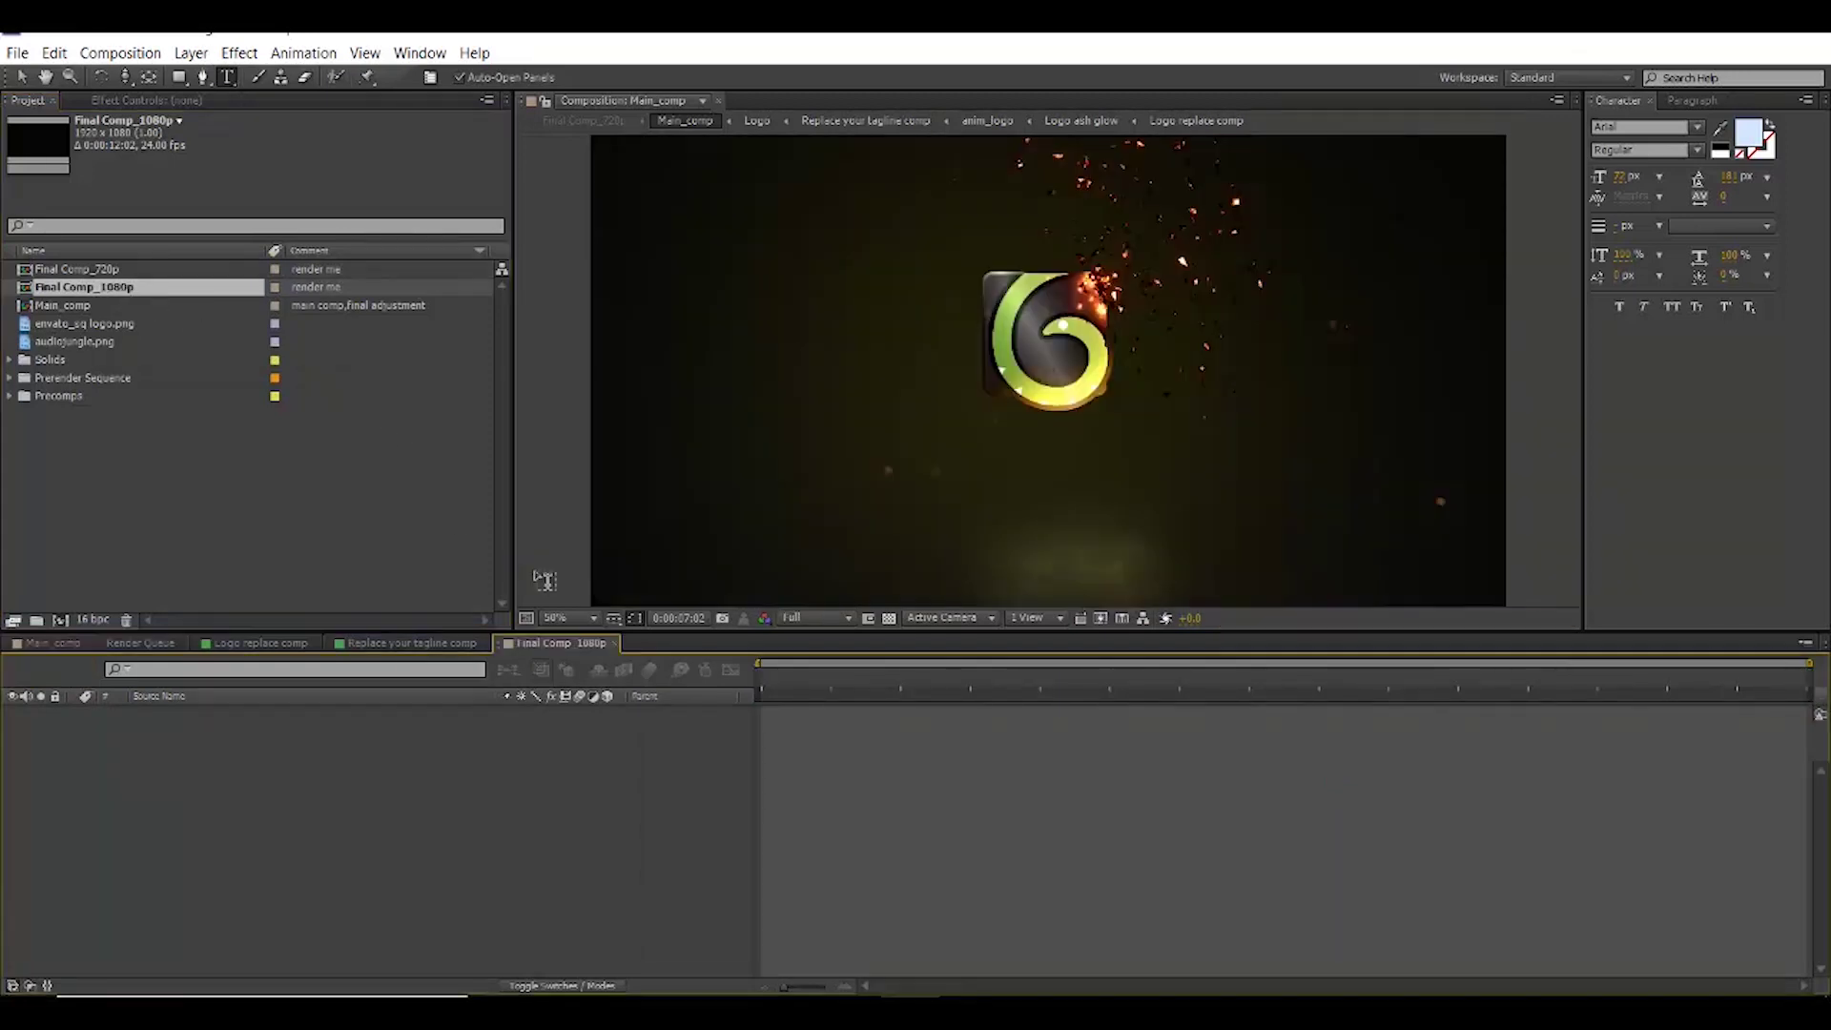
pyautogui.click(1325, 680)
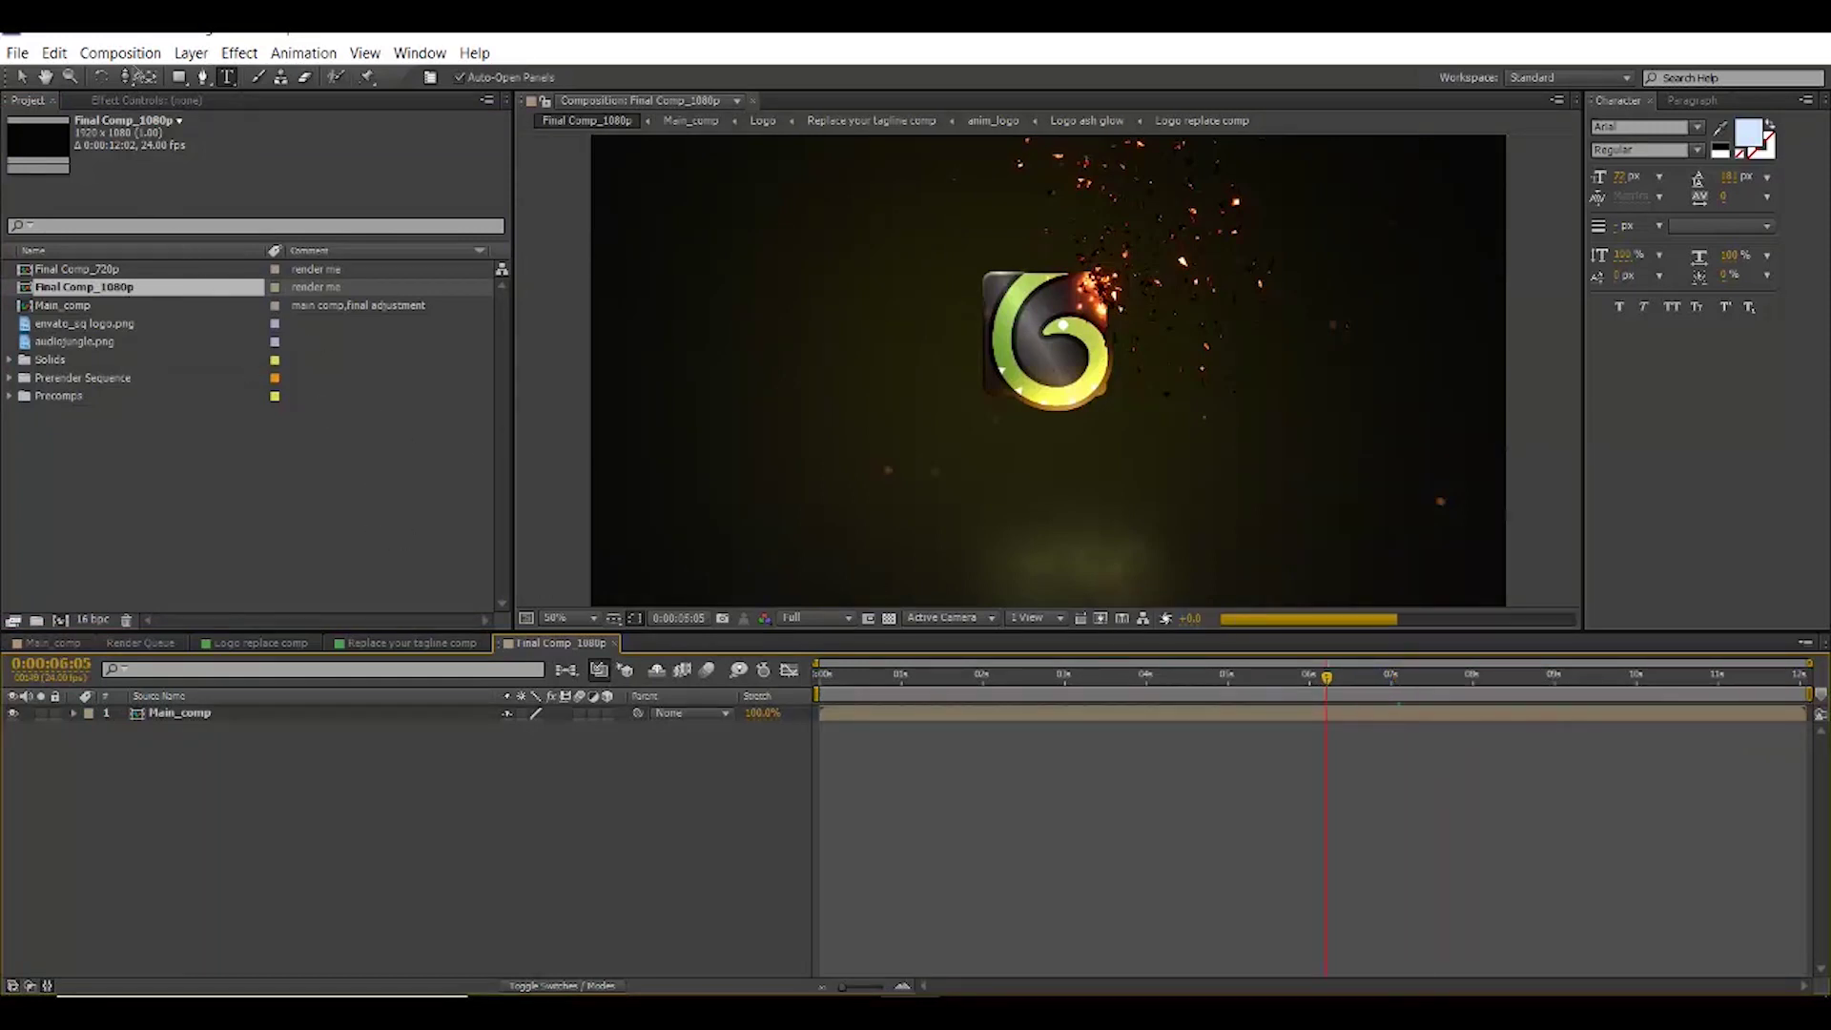
# - Add Final Comp_1080p to the render queue with Best Settings
pyautogui.click(139, 57)
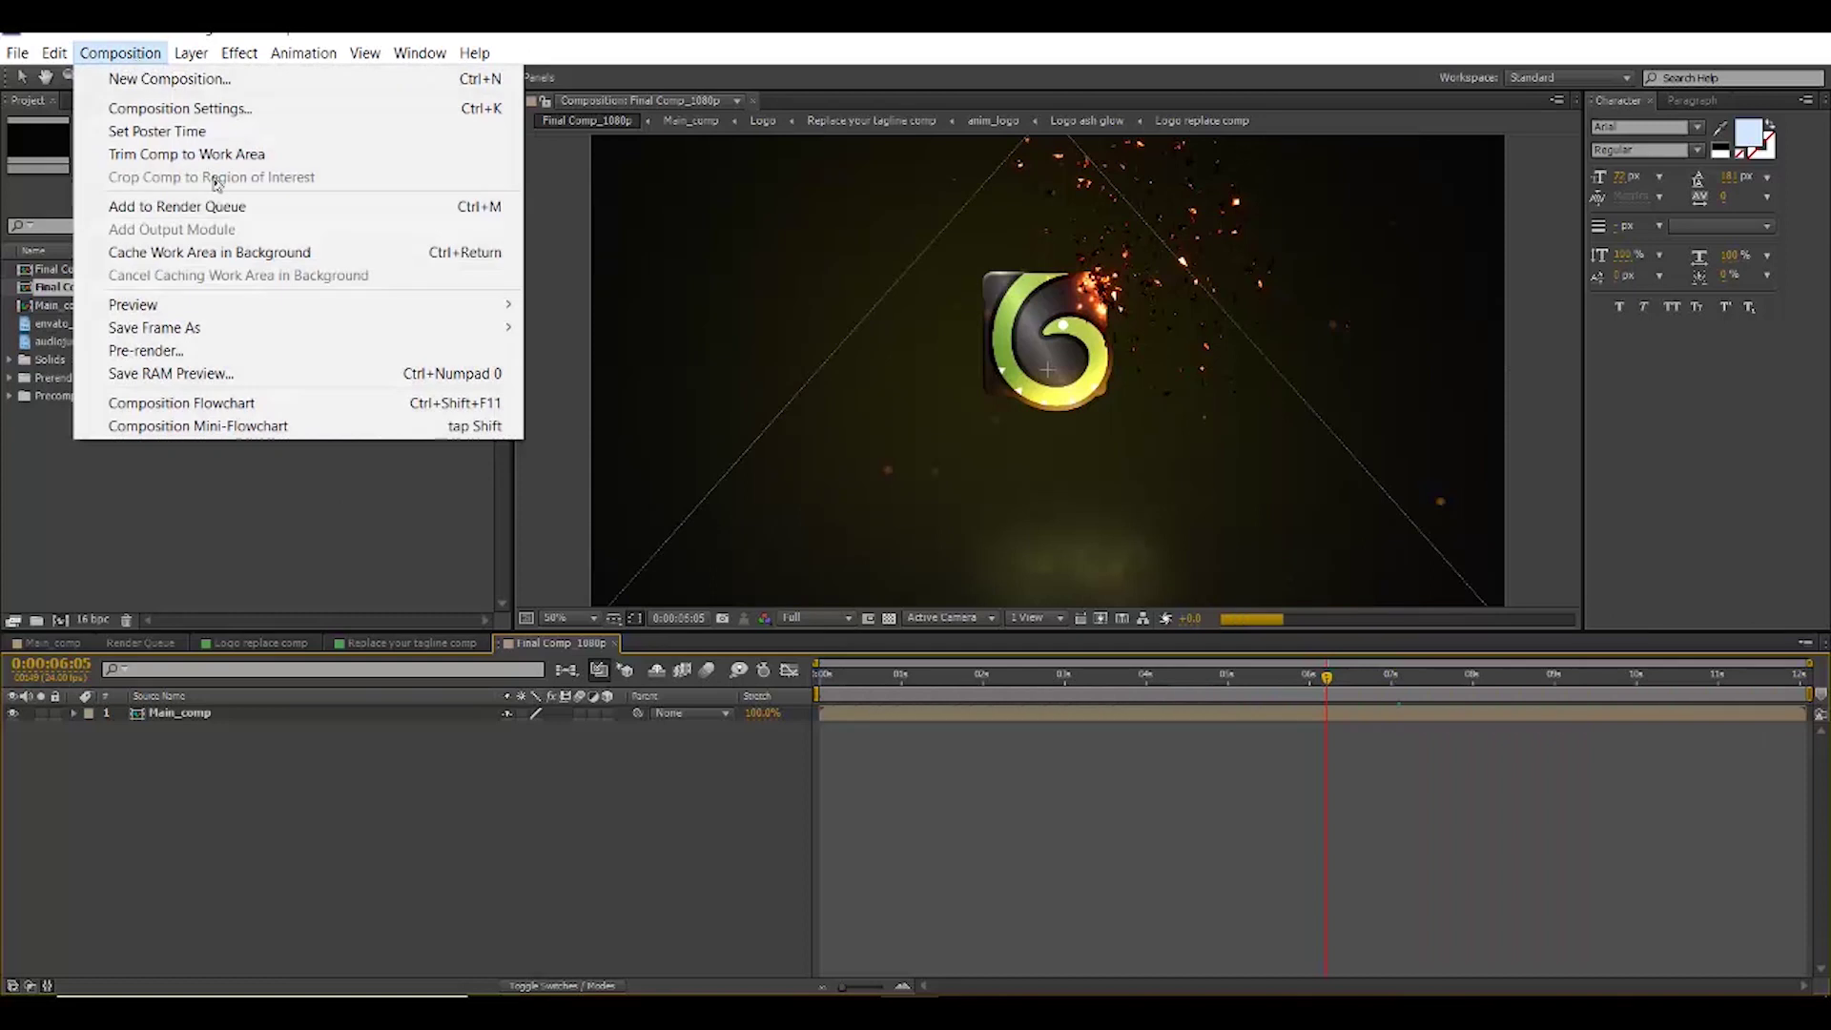
pyautogui.click(222, 210)
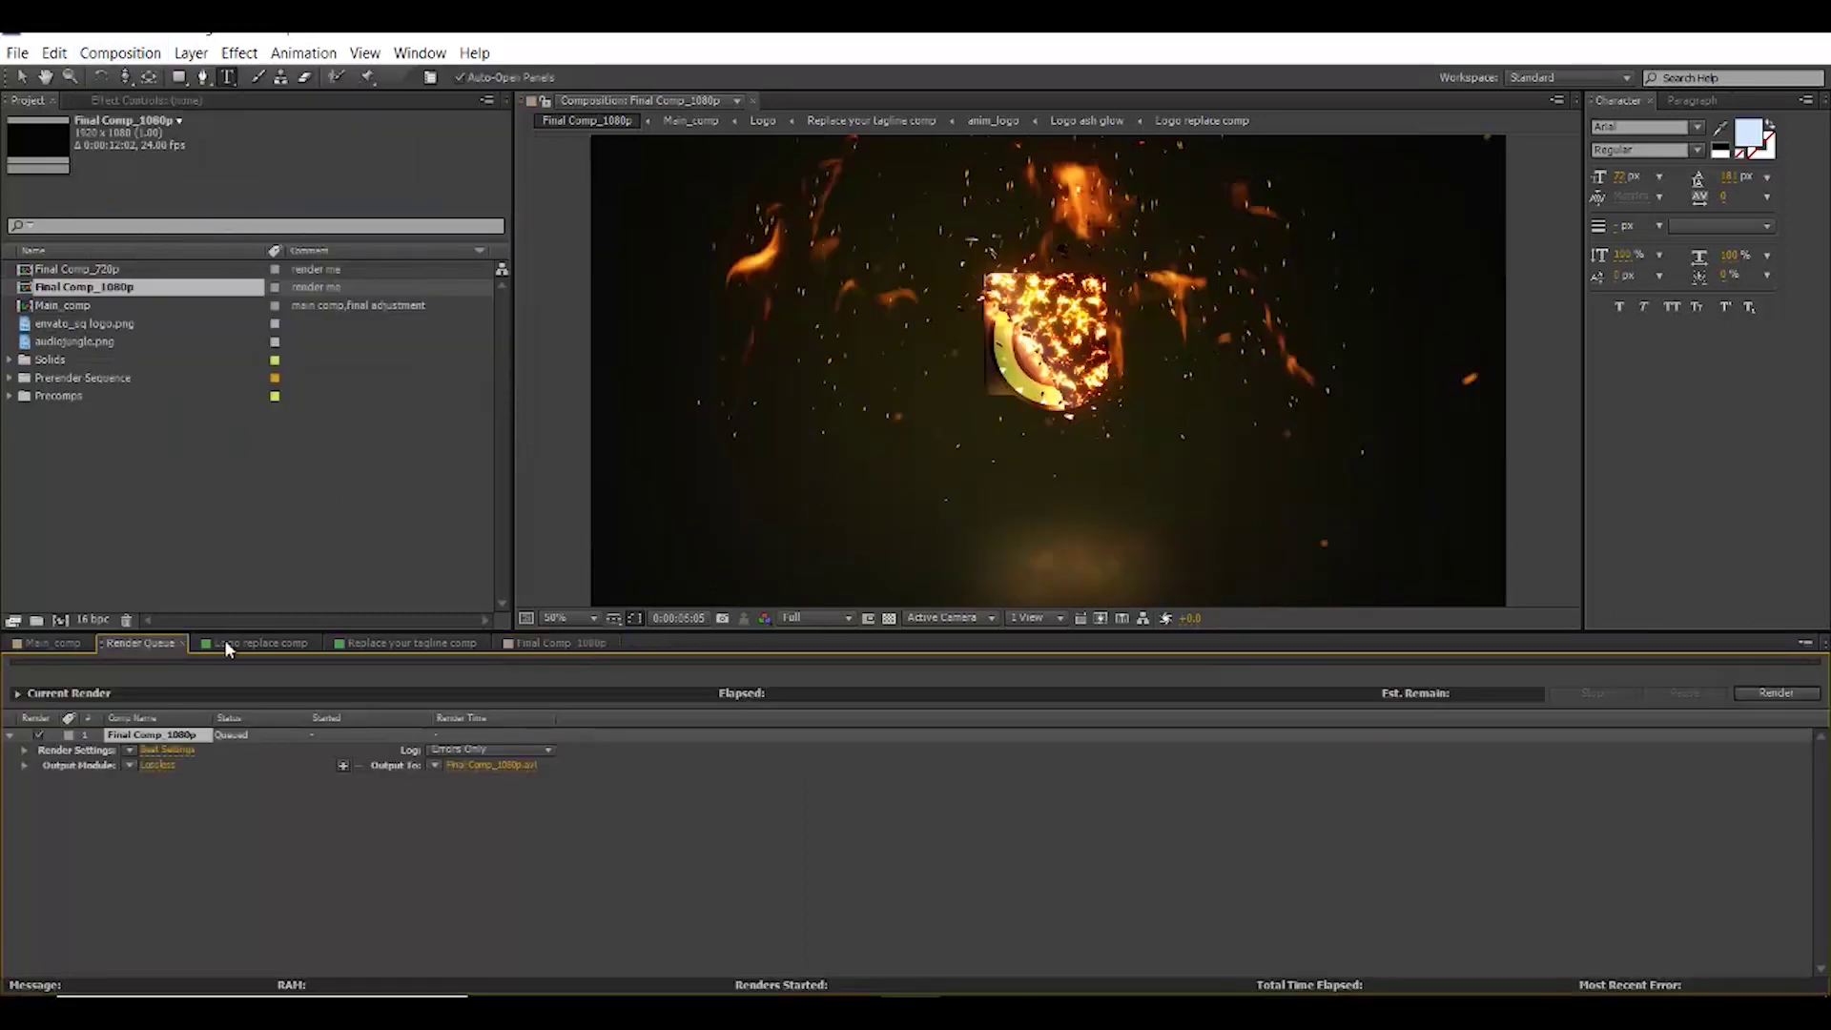
pyautogui.click(185, 745)
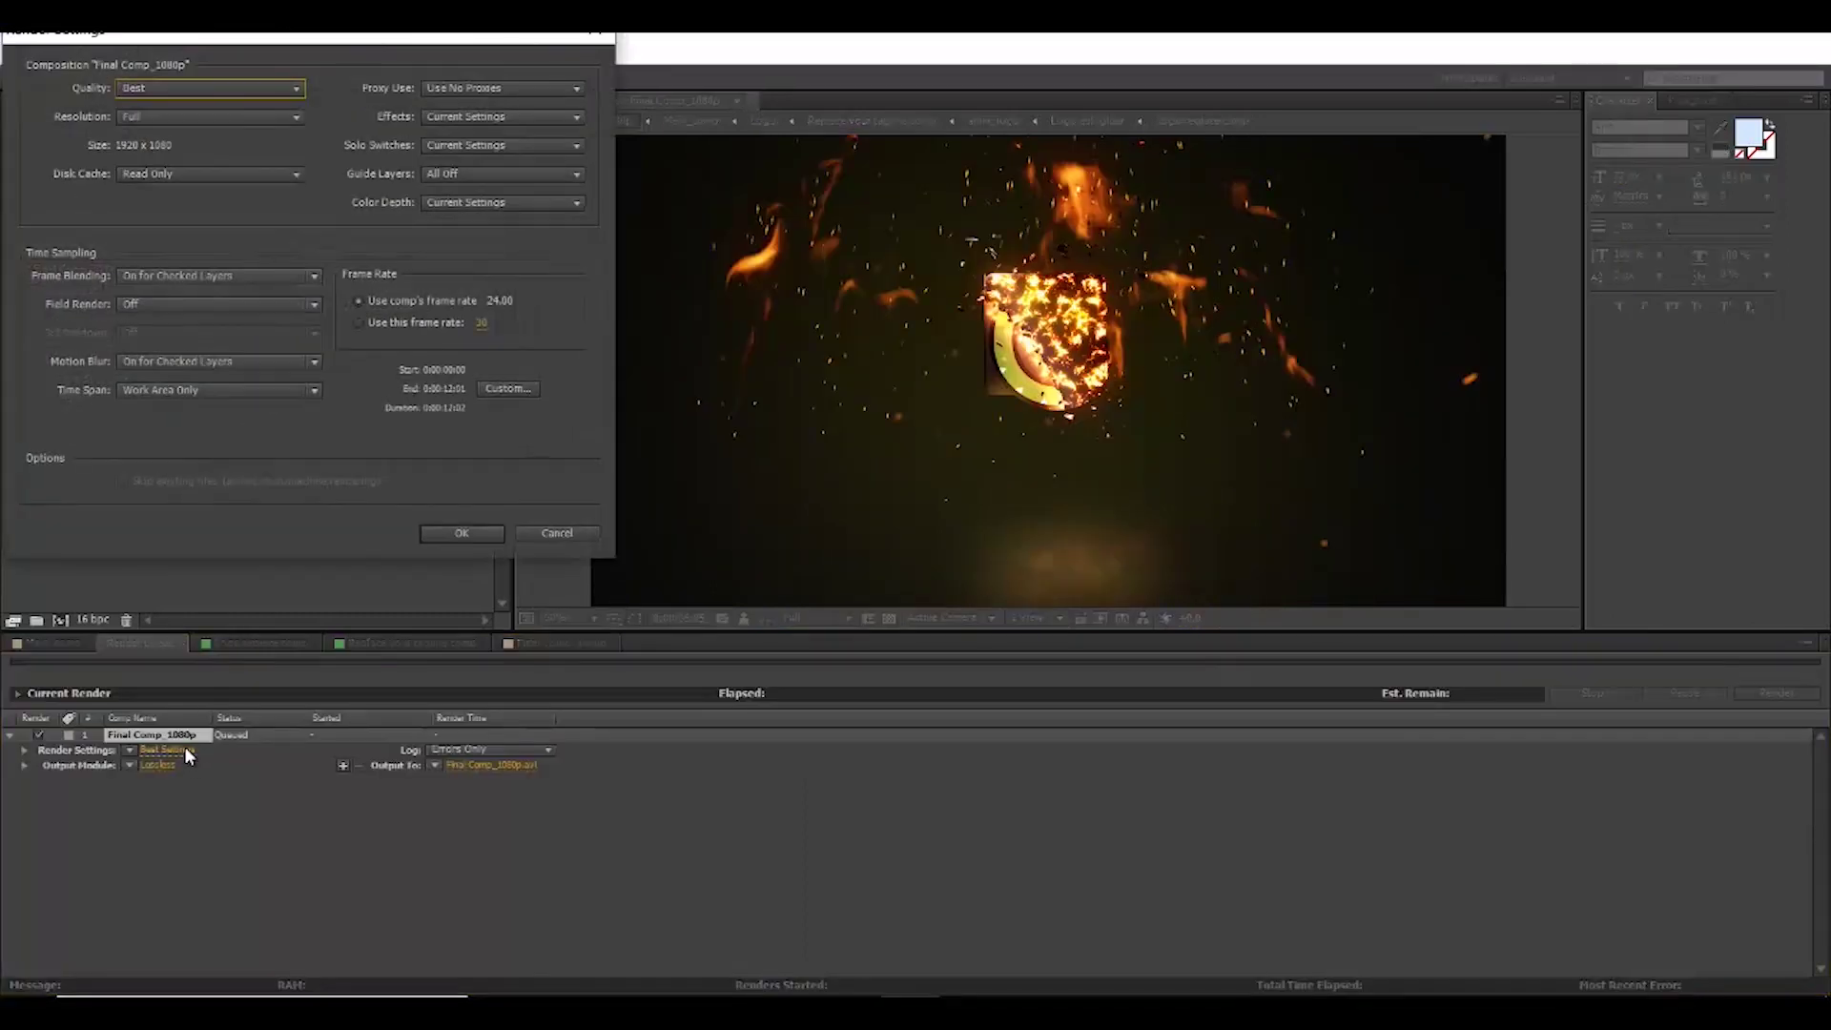
pyautogui.press('Return')
# - Set the output to H.264 with 44.100 kHz audio, saving as Final Comp_1080p.mp4
pyautogui.click(155, 765)
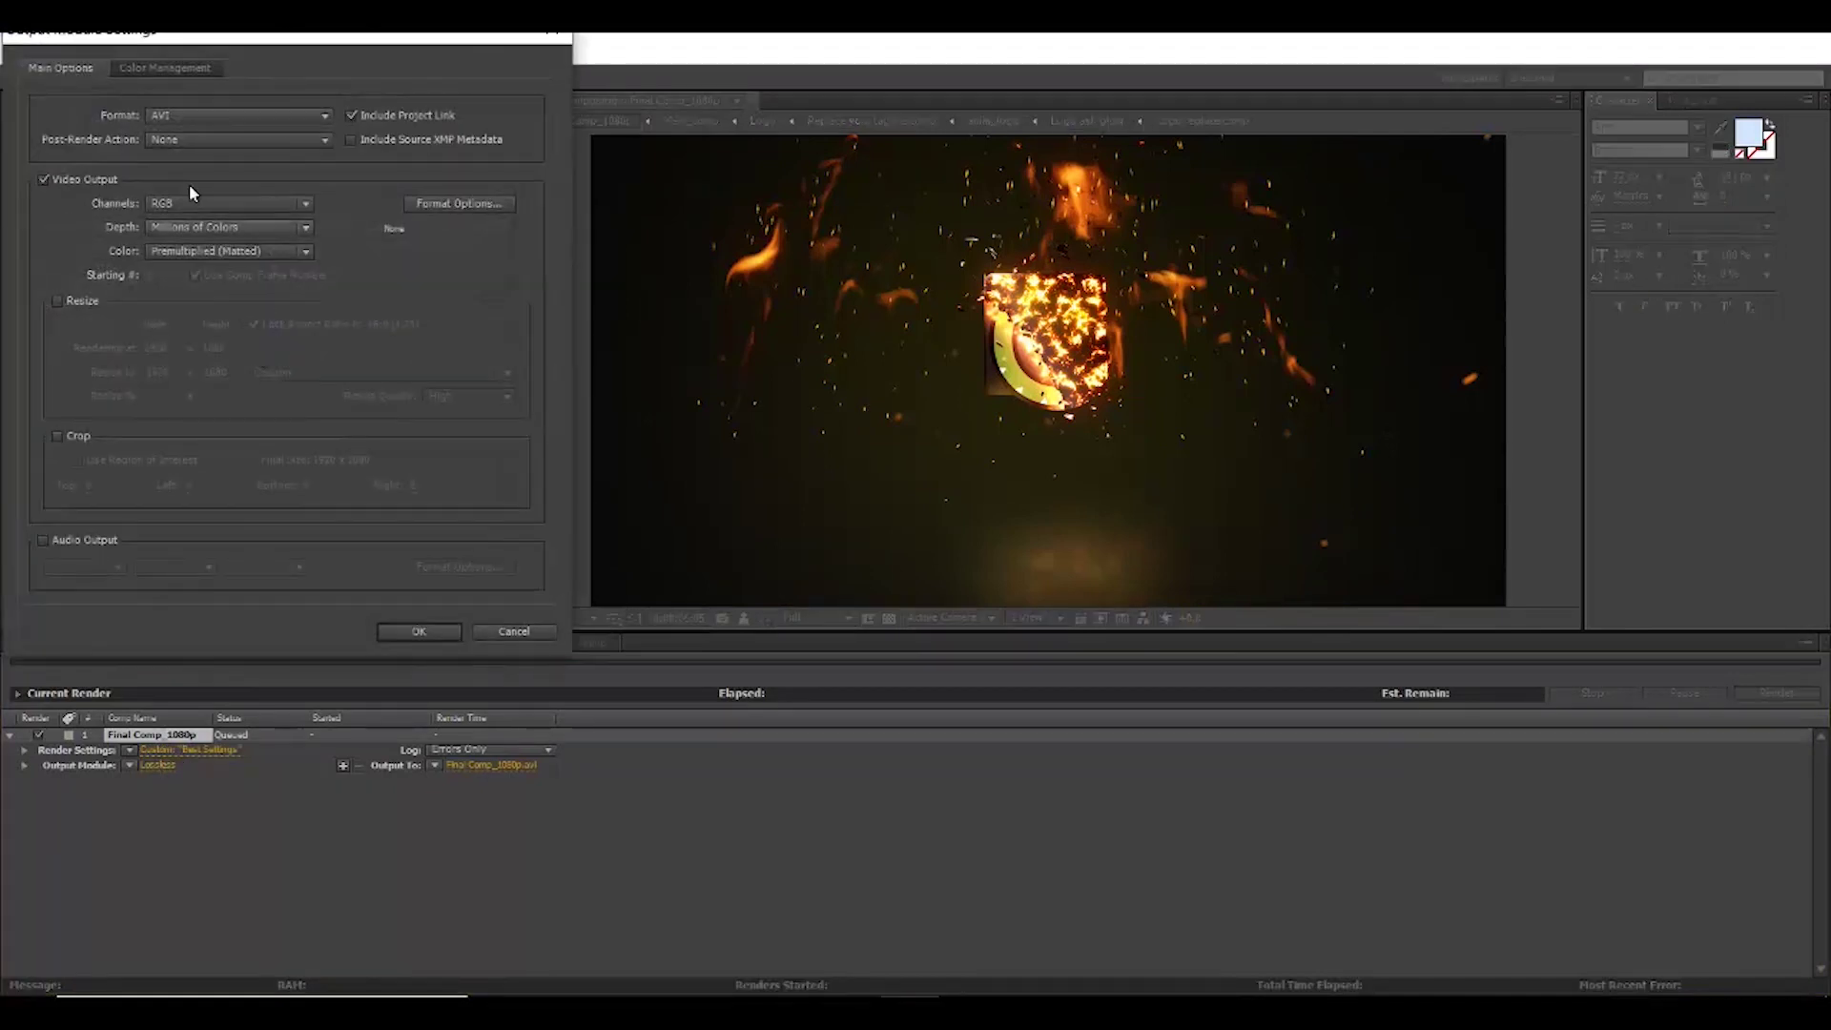
pyautogui.click(200, 113)
pyautogui.click(246, 252)
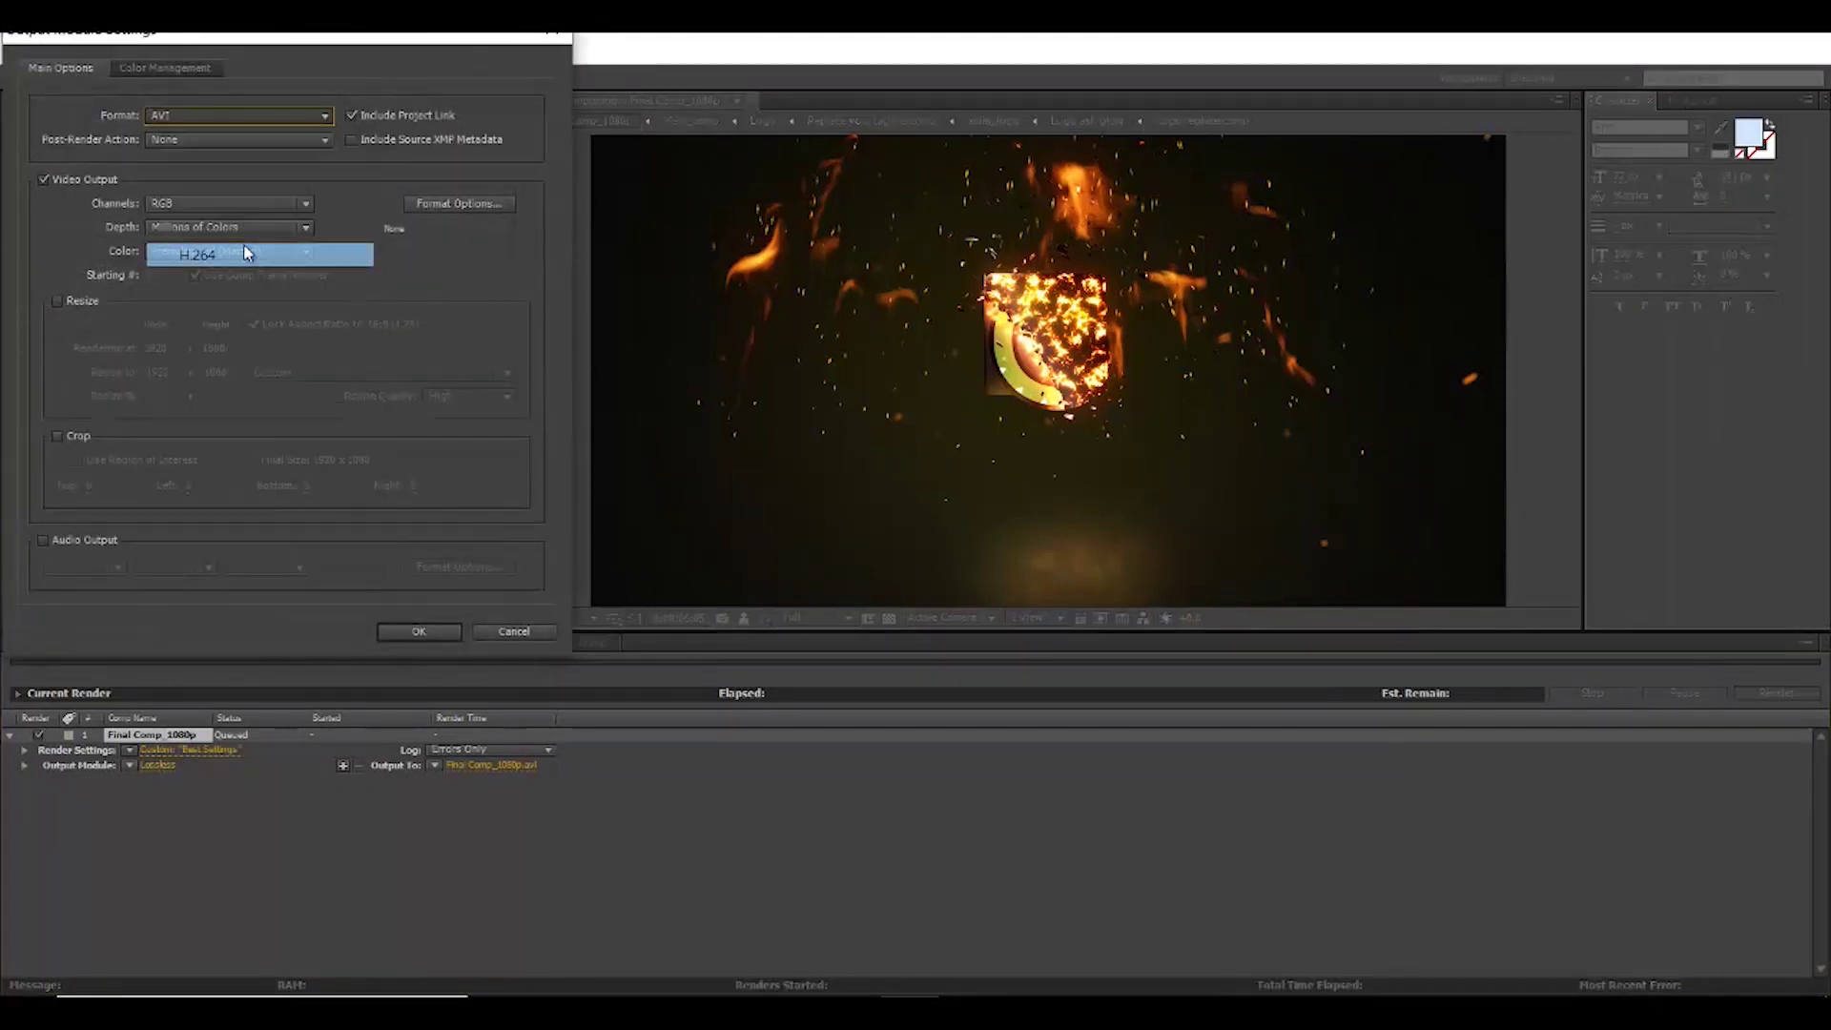
pyautogui.click(241, 117)
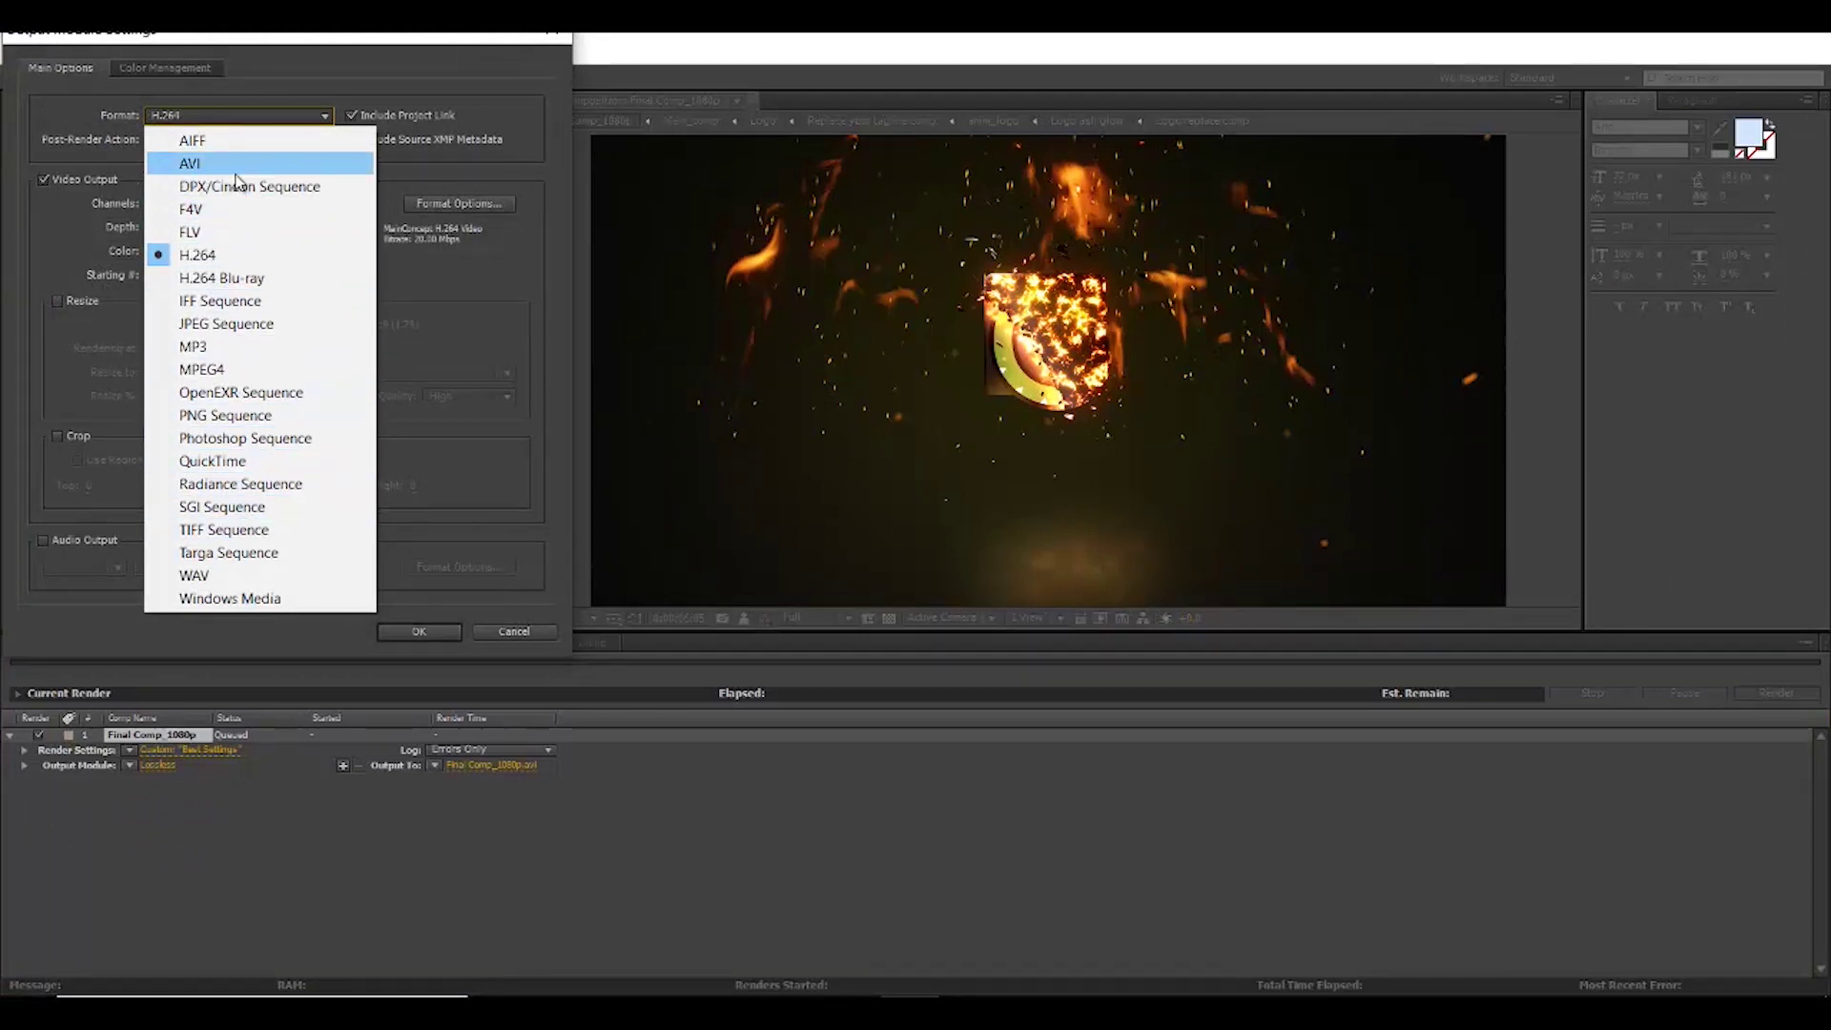
pyautogui.click(137, 535)
pyautogui.click(94, 535)
pyautogui.click(95, 566)
pyautogui.click(86, 610)
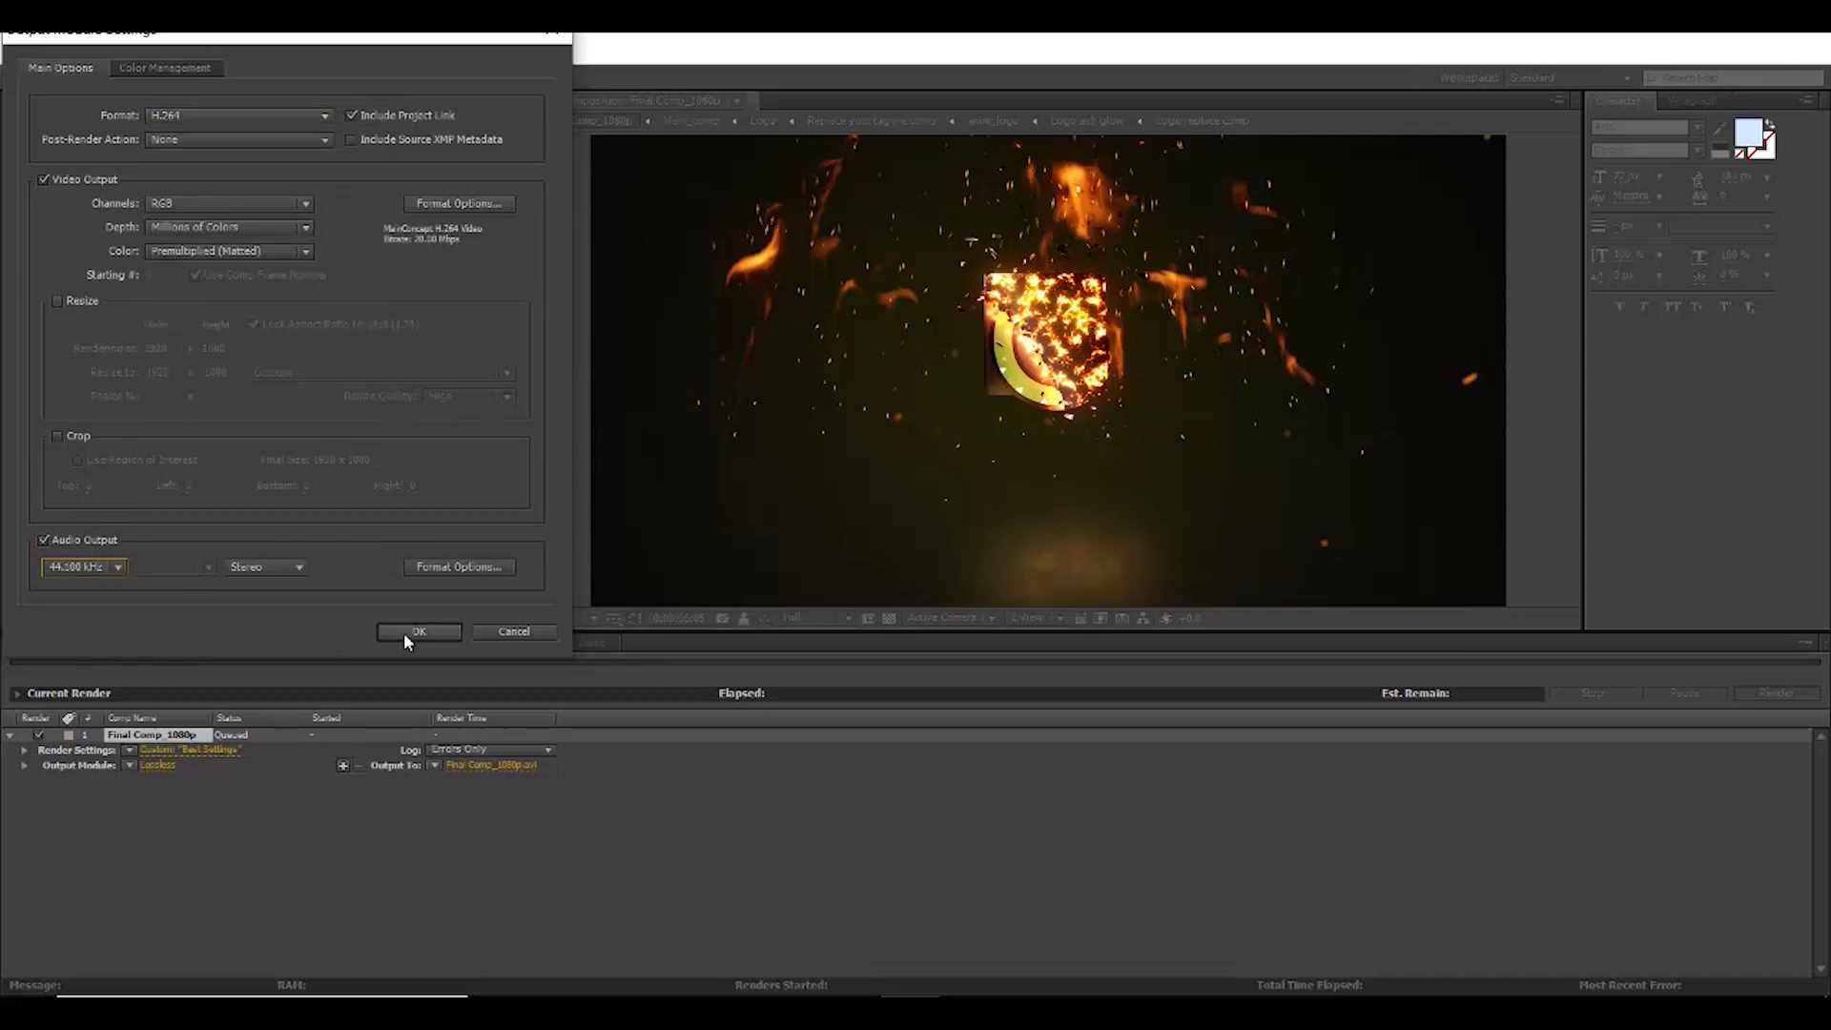
pyautogui.click(404, 632)
pyautogui.click(483, 764)
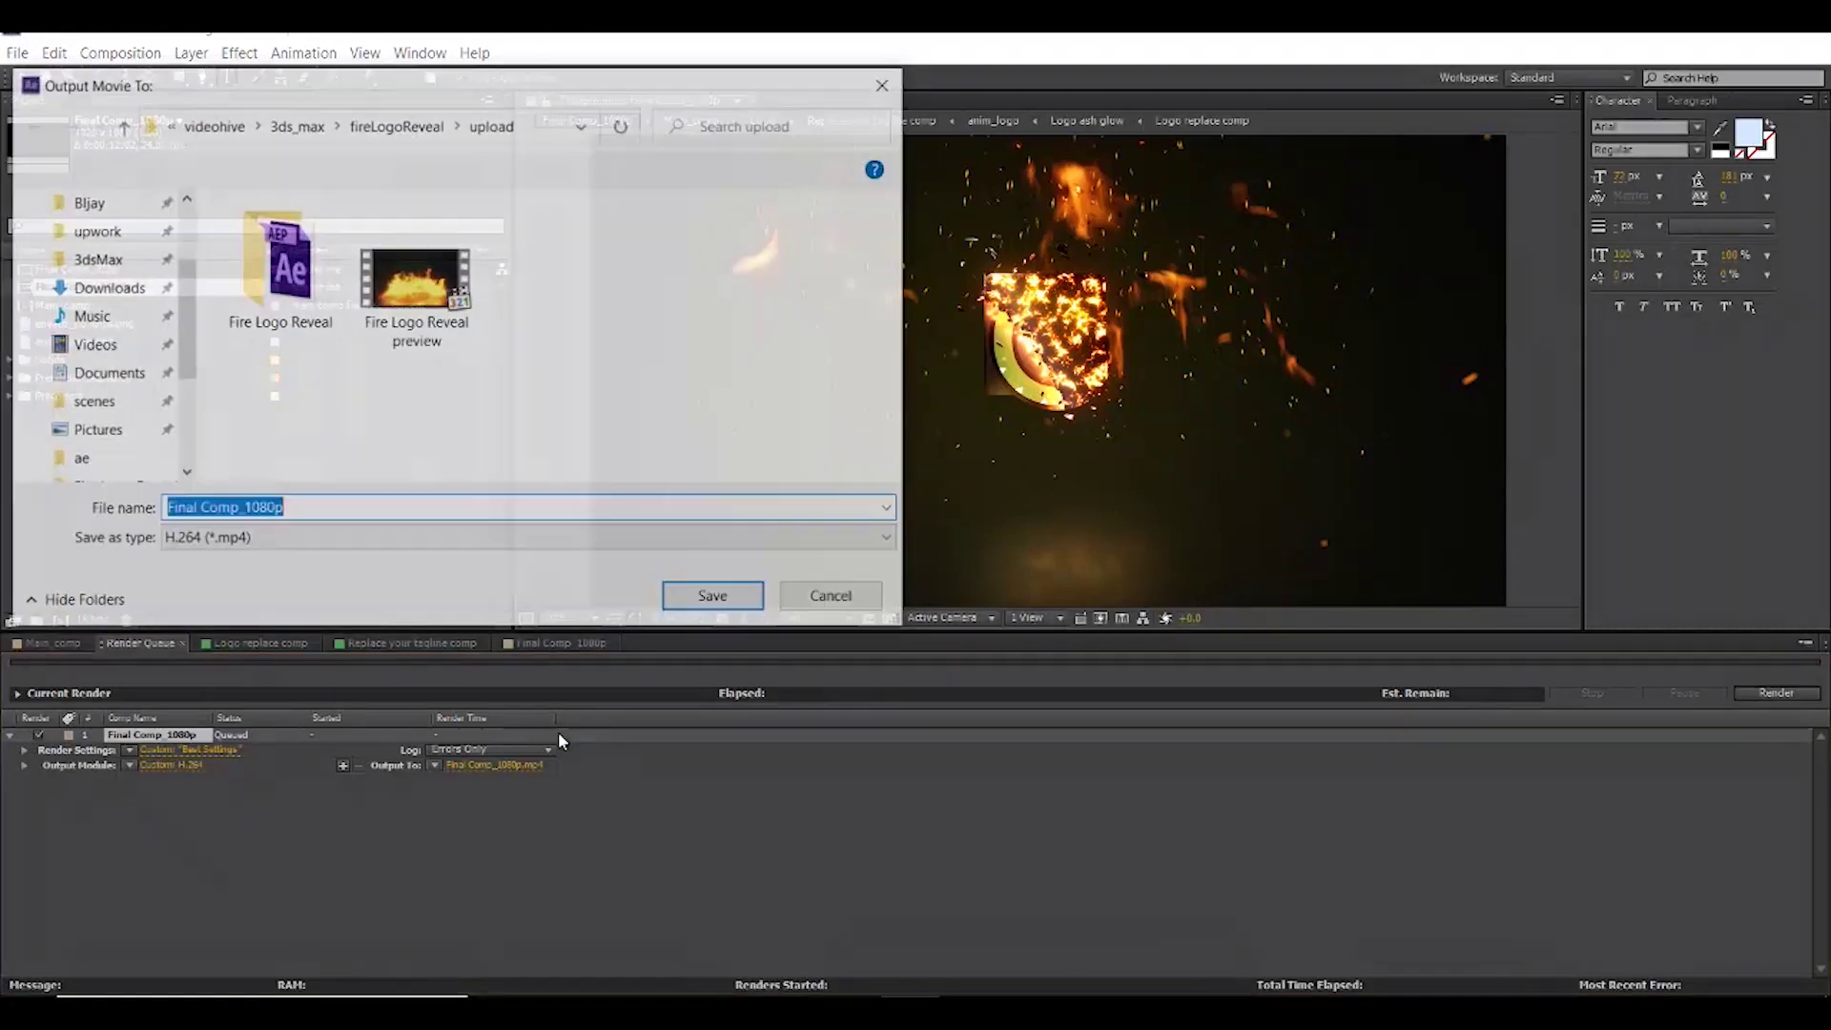
pyautogui.click(712, 595)
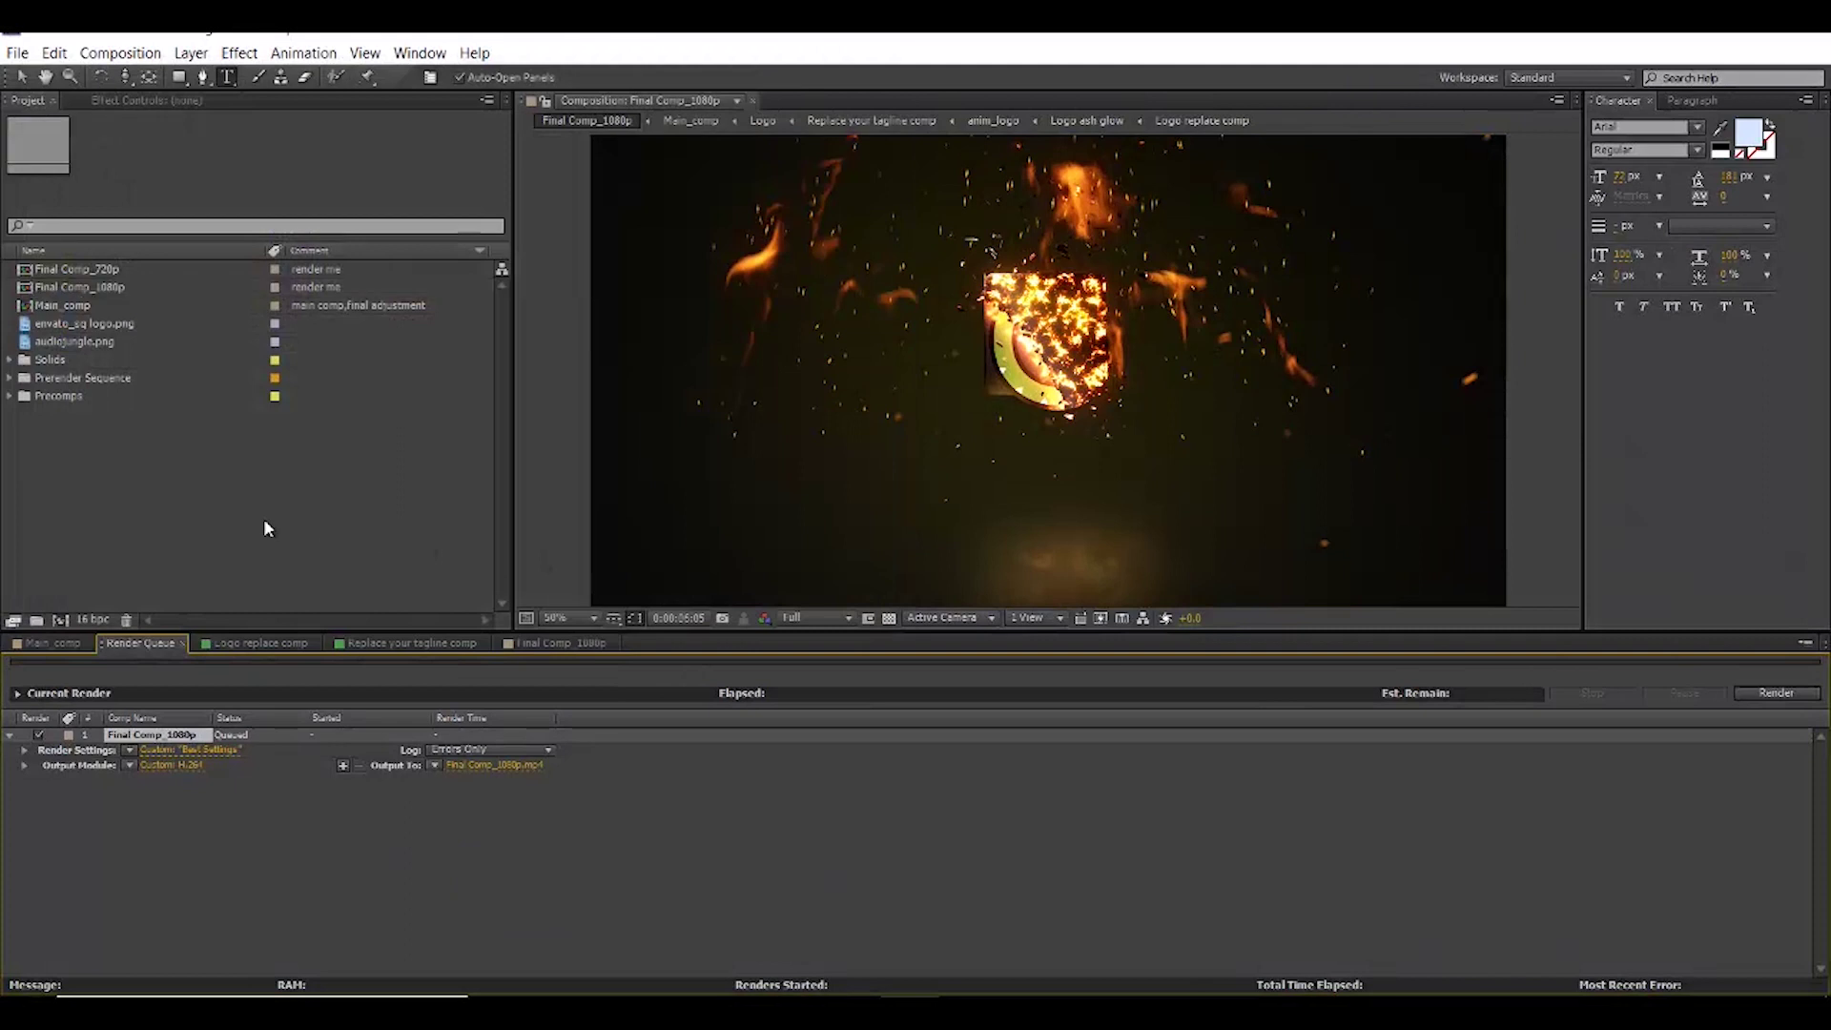
# - Open Final Comp_720p and add it to the render queue with Best Settings
pyautogui.click(80, 270)
pyautogui.doubleClick(96, 270)
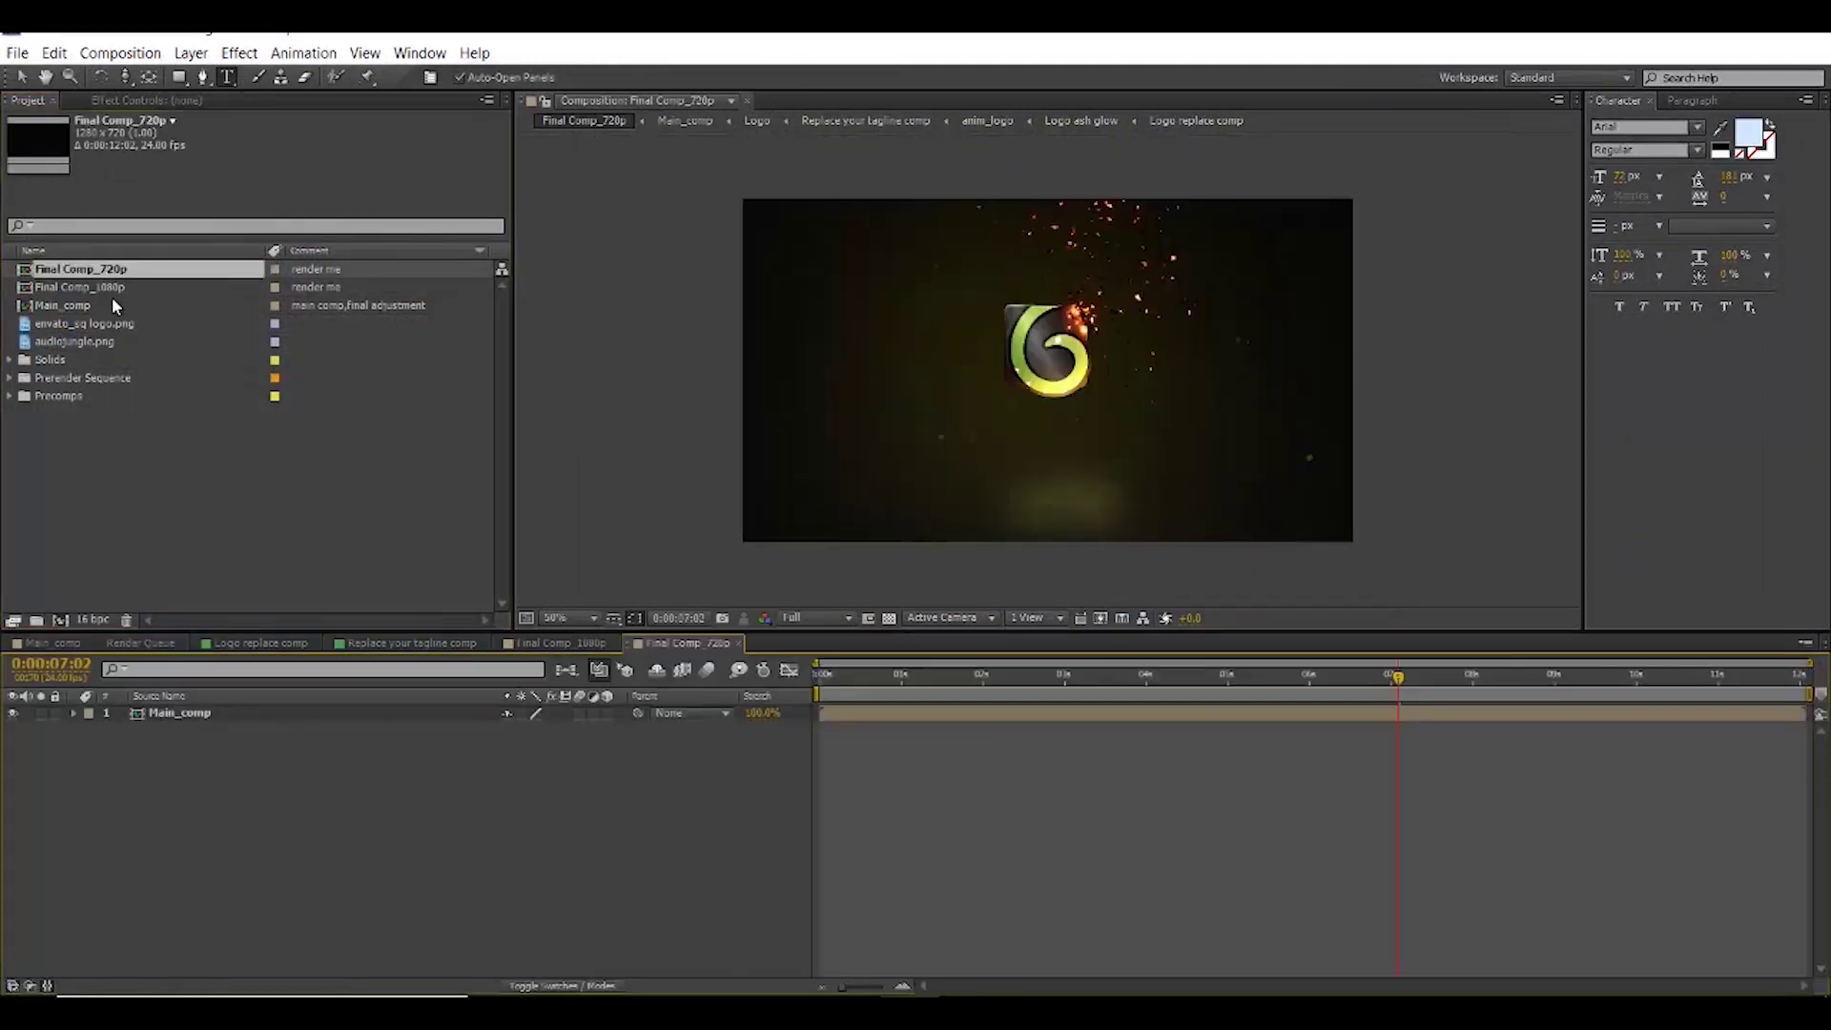
pyautogui.click(113, 59)
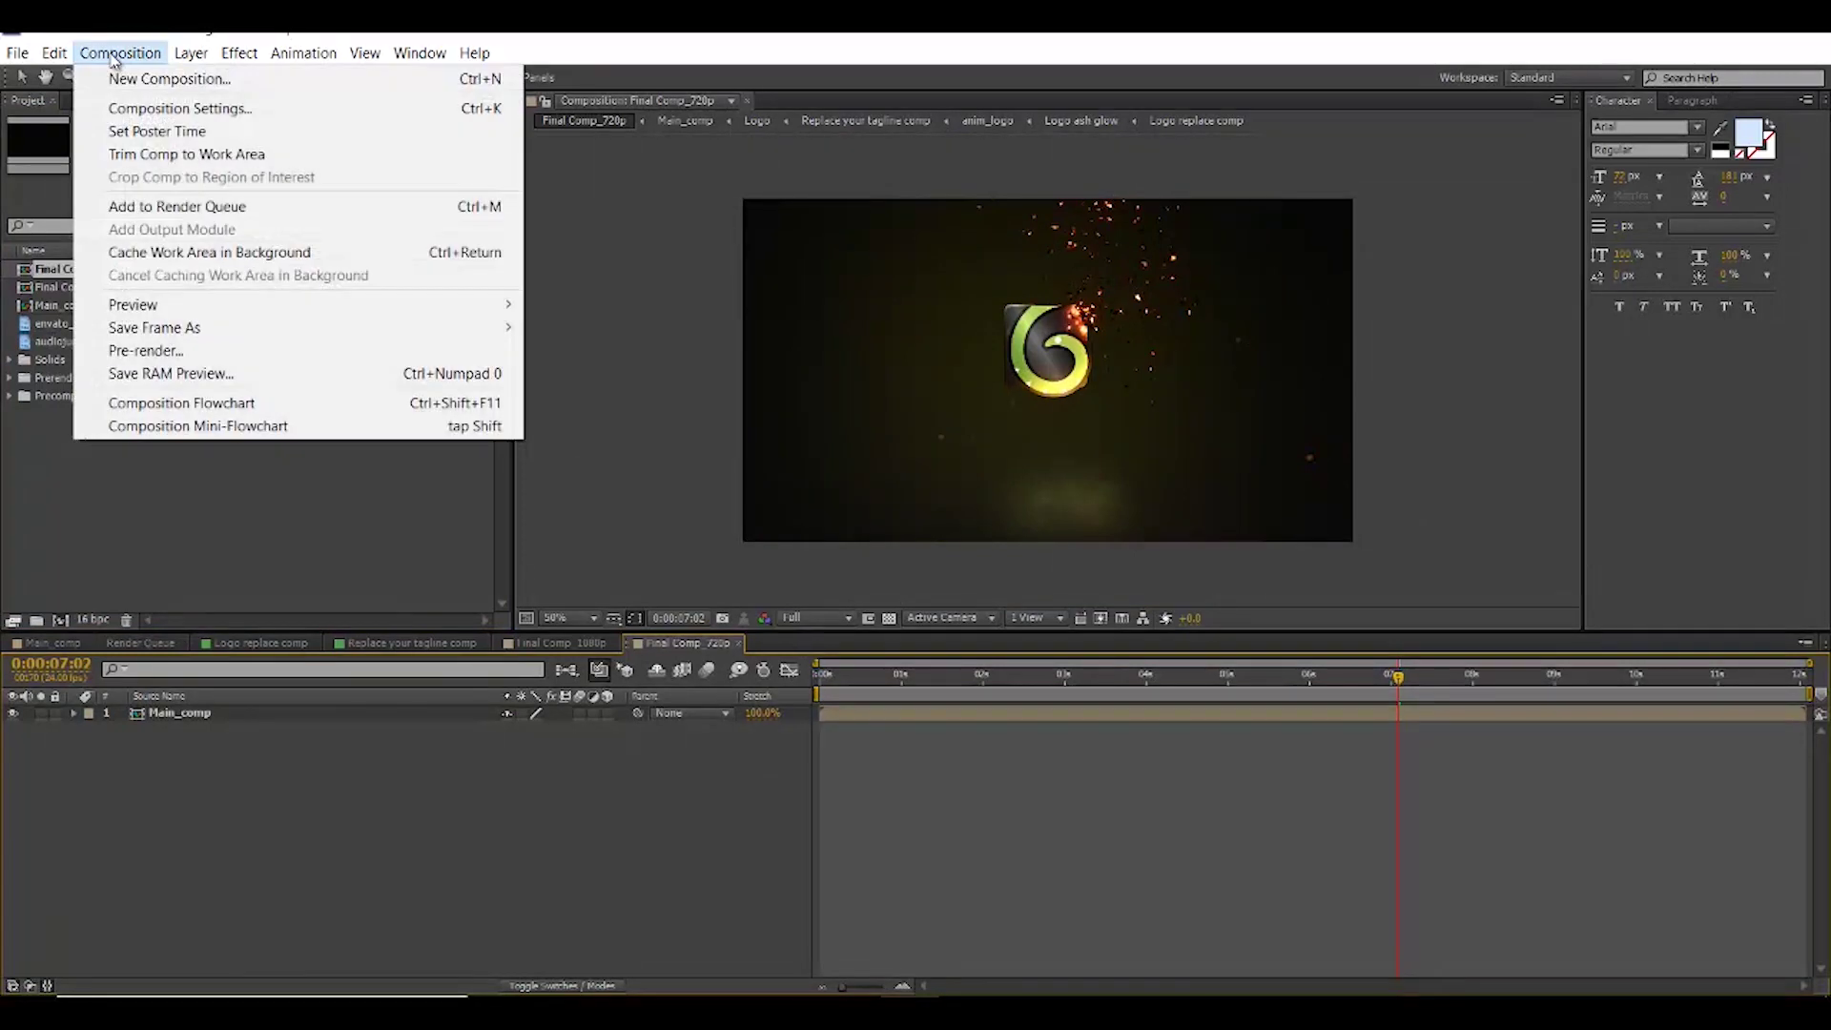
pyautogui.click(205, 208)
pyautogui.click(169, 795)
pyautogui.press('Return')
# - Set the 720p item's output module format to H.264
pyautogui.click(158, 809)
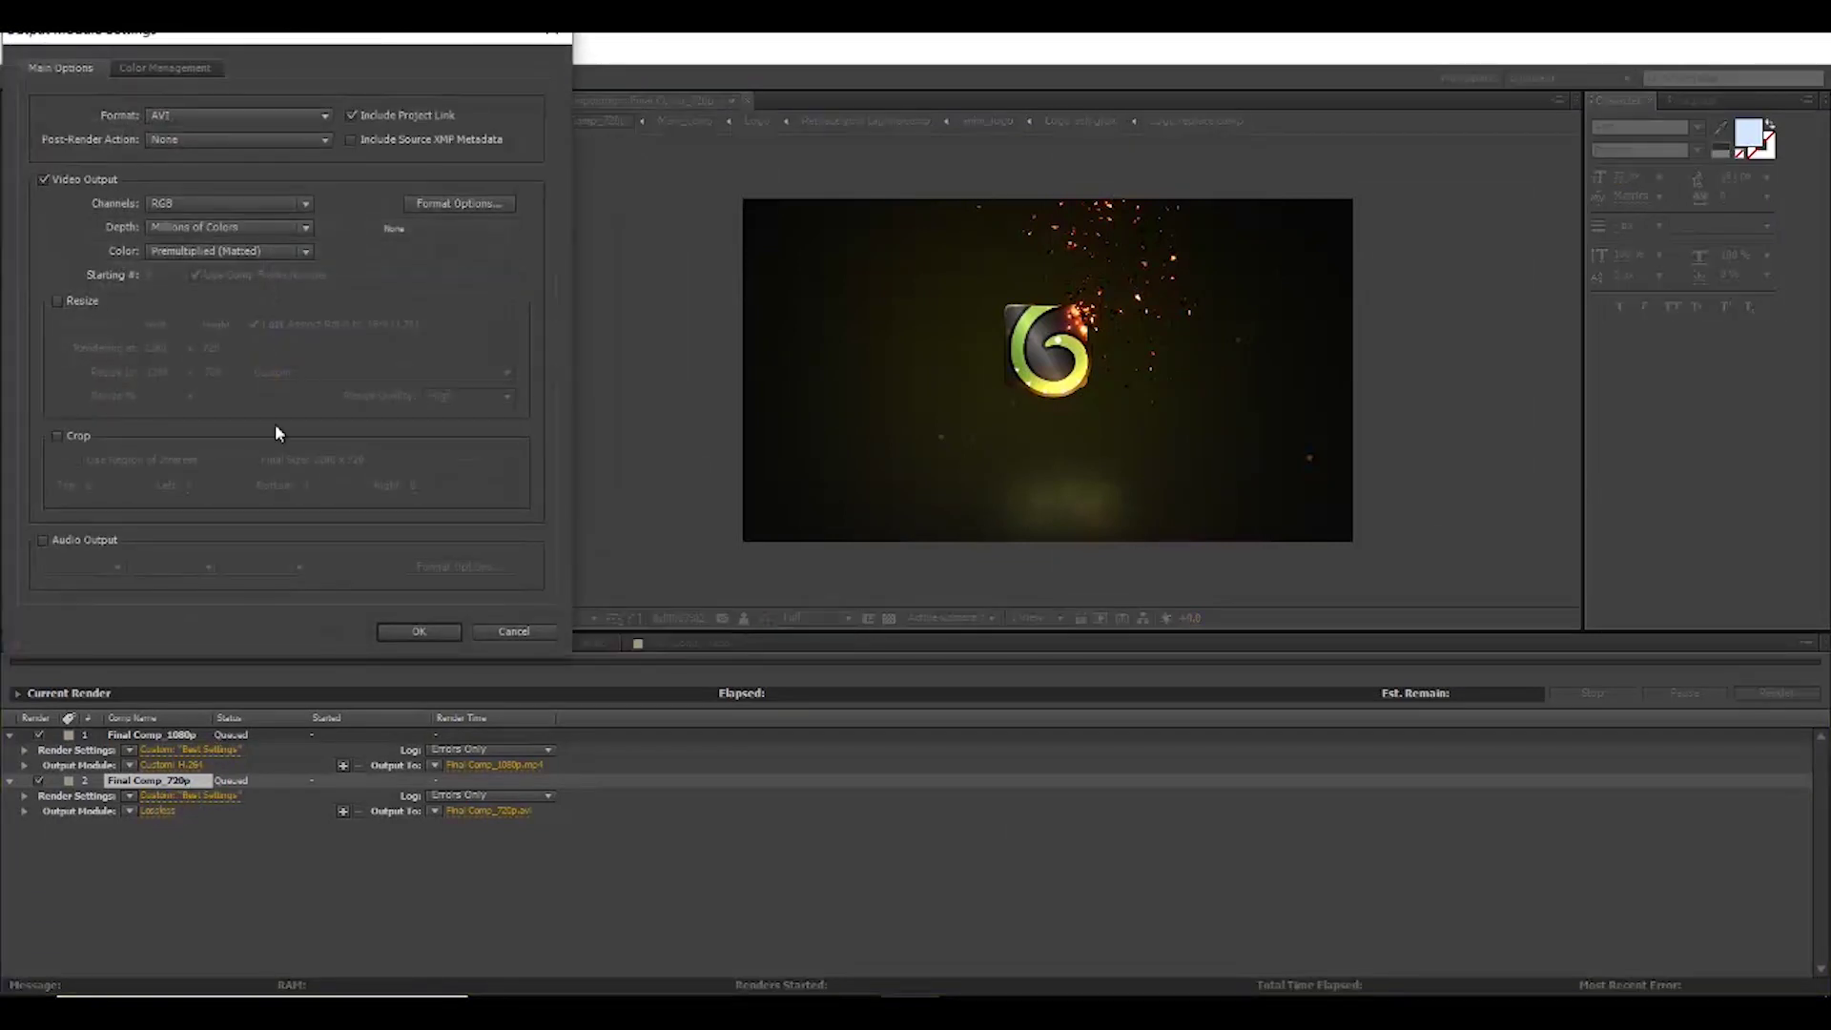
pyautogui.click(190, 117)
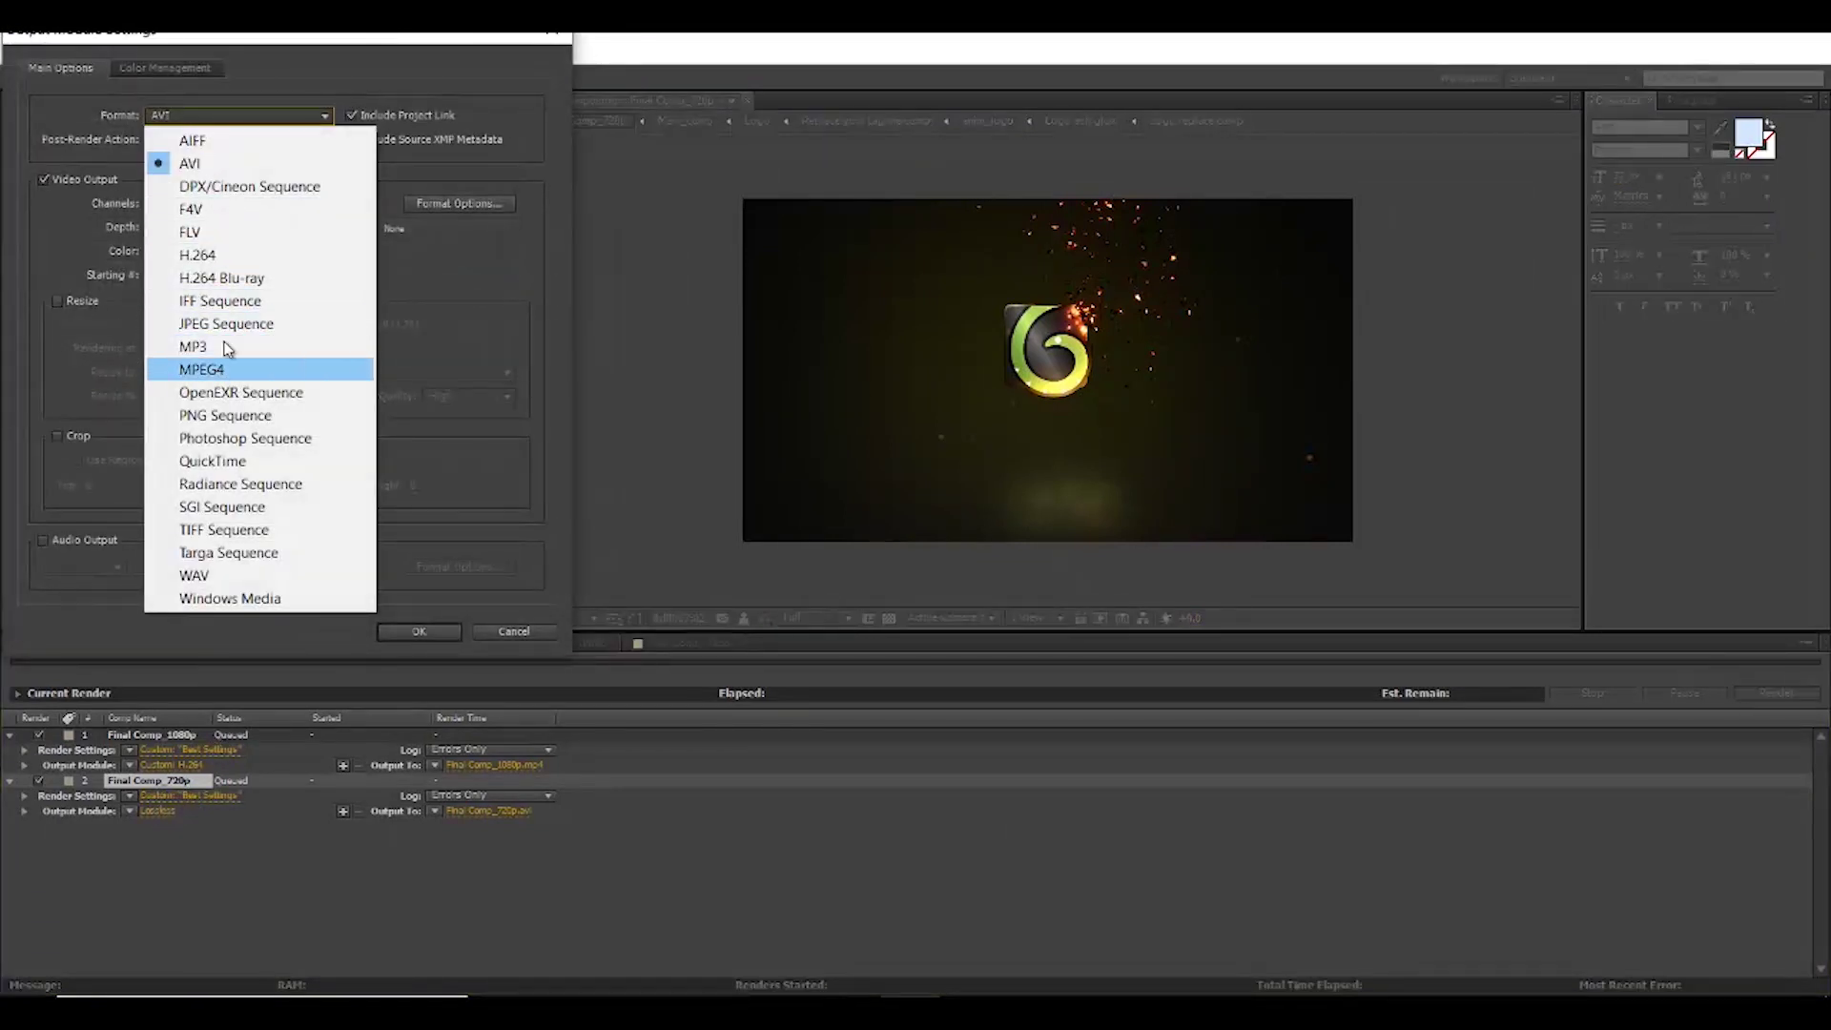
pyautogui.click(228, 255)
pyautogui.click(203, 116)
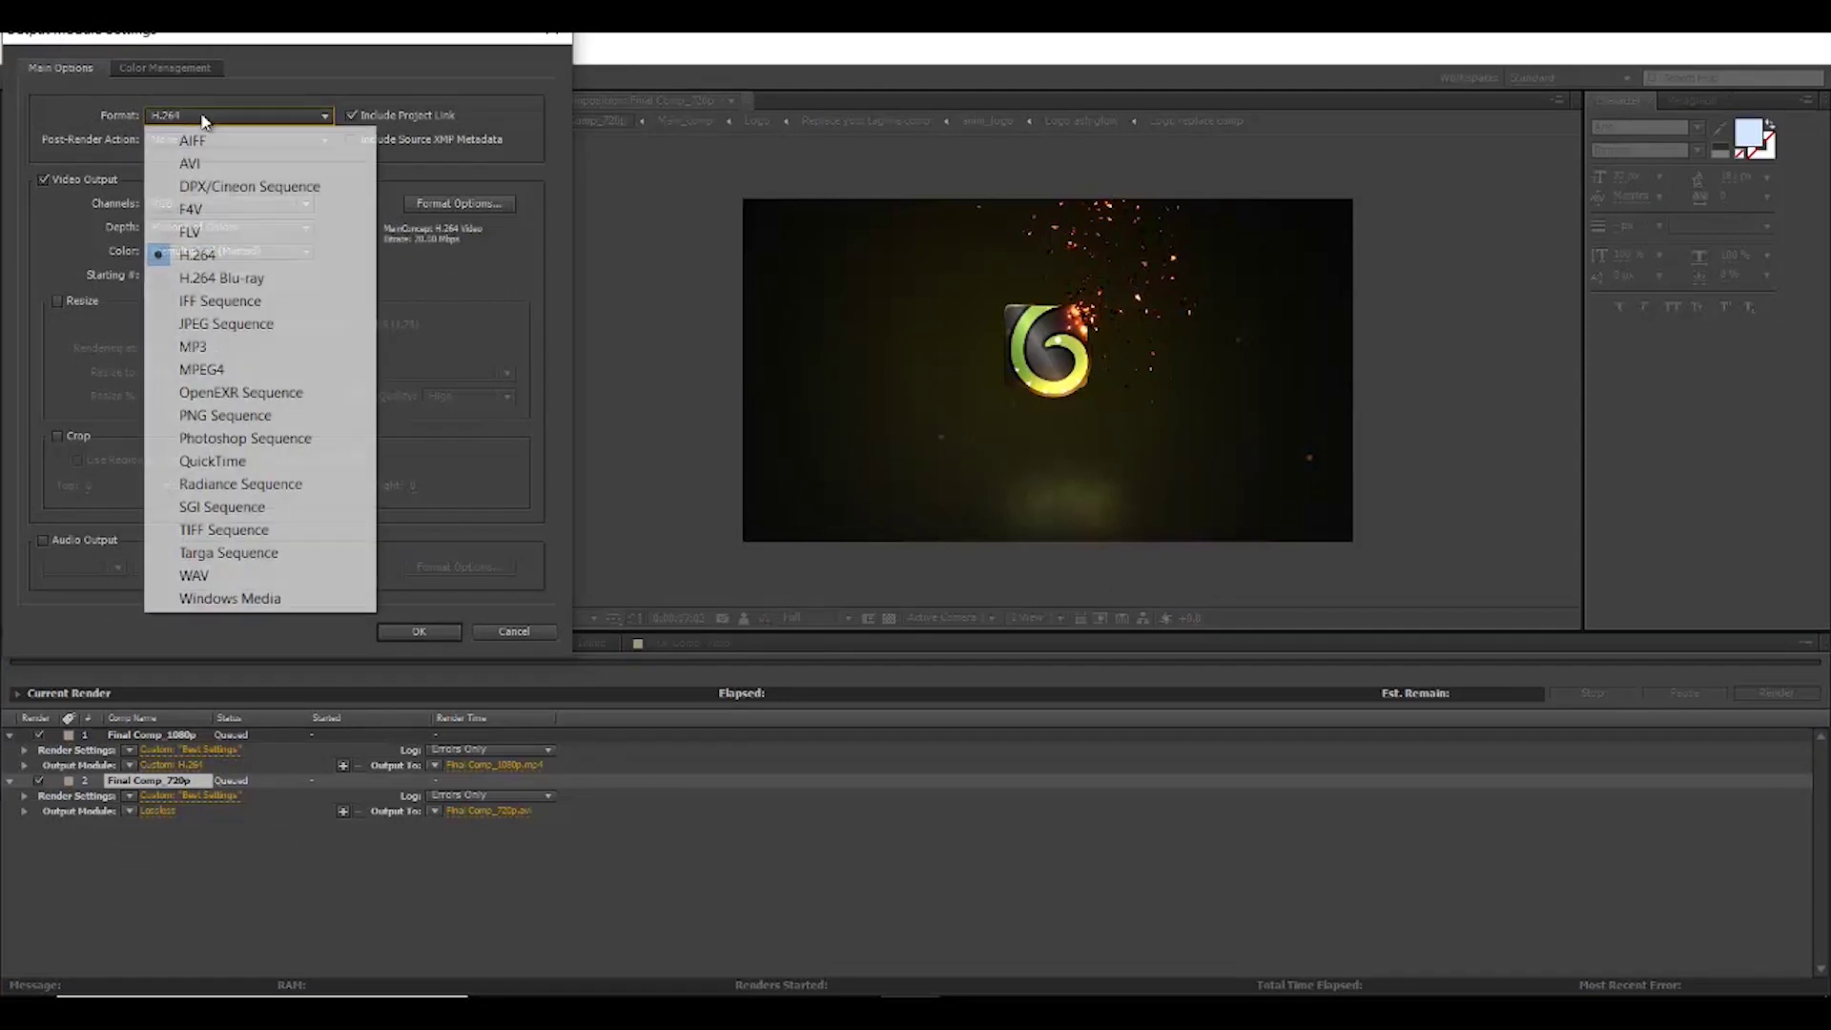
pyautogui.click(397, 640)
pyautogui.click(429, 631)
# - Enable audio output at 48 kHz for the 720p movie
pyautogui.click(192, 810)
pyautogui.click(71, 540)
pyautogui.click(77, 568)
pyautogui.click(86, 634)
pyautogui.click(410, 631)
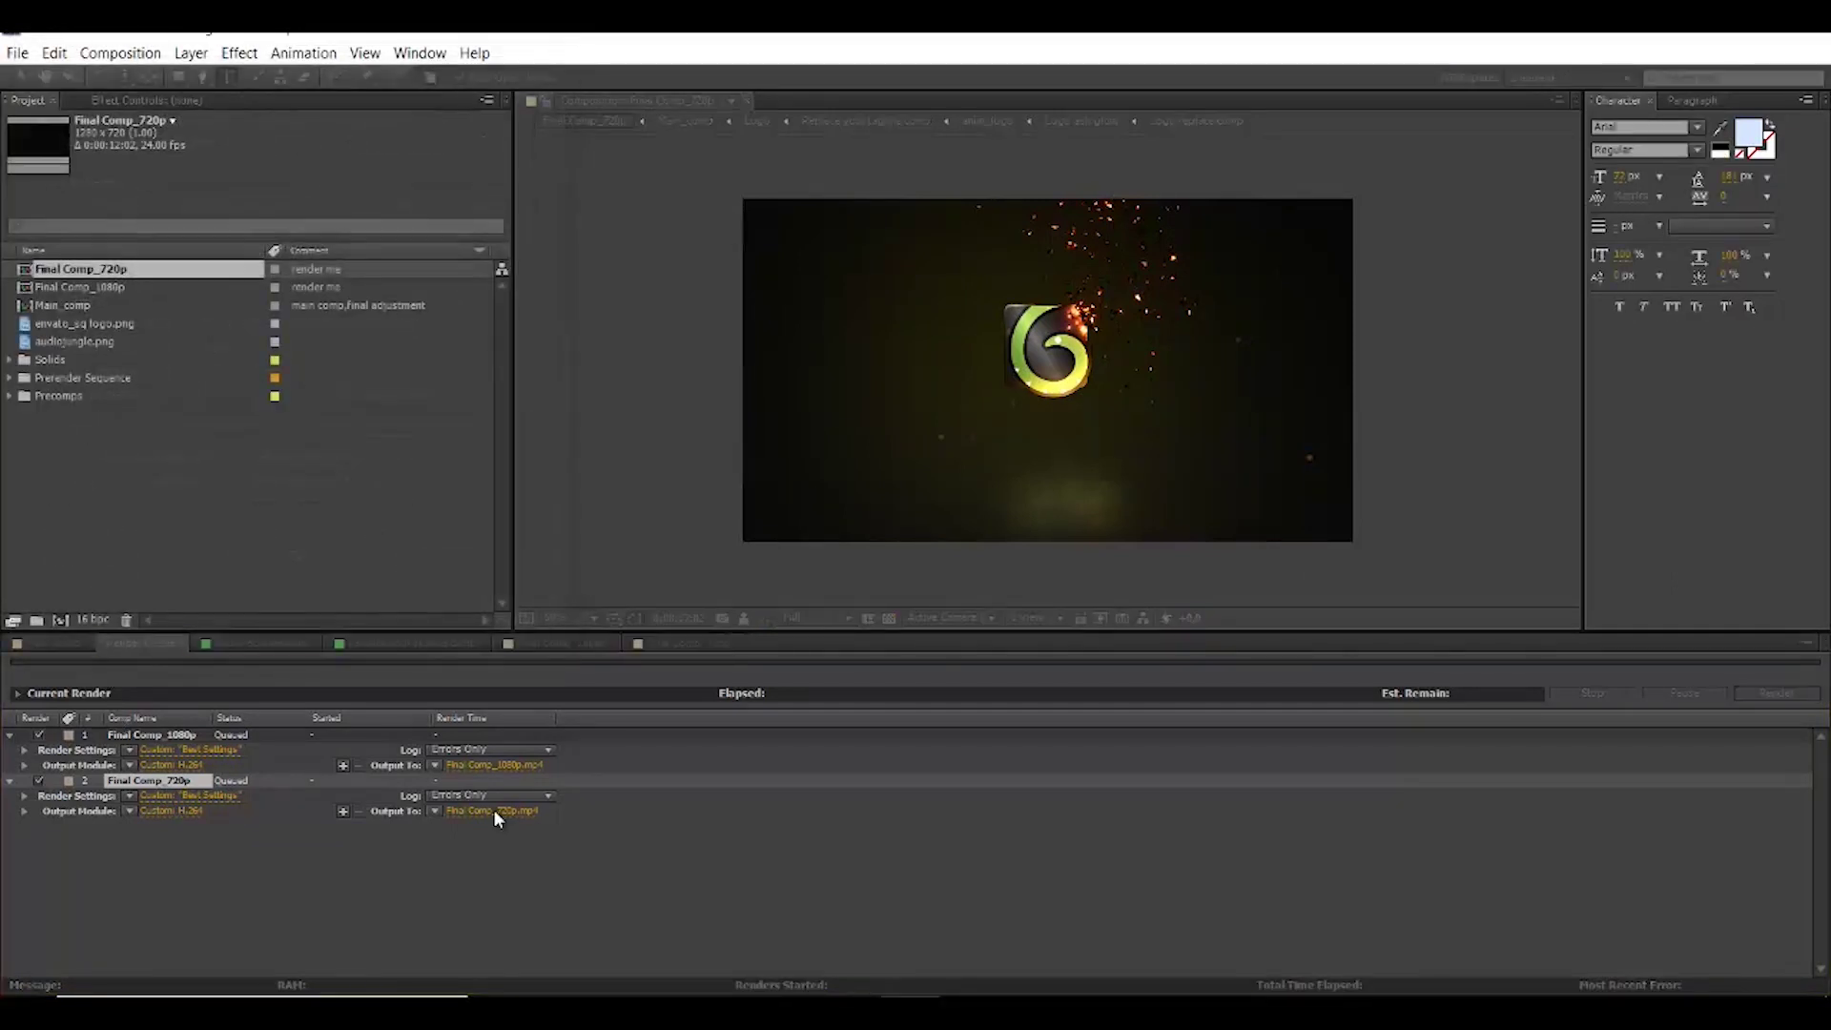
pyautogui.click(494, 809)
# - Save the 720p render output as Final Comp_720p.mp4
pyautogui.click(716, 602)
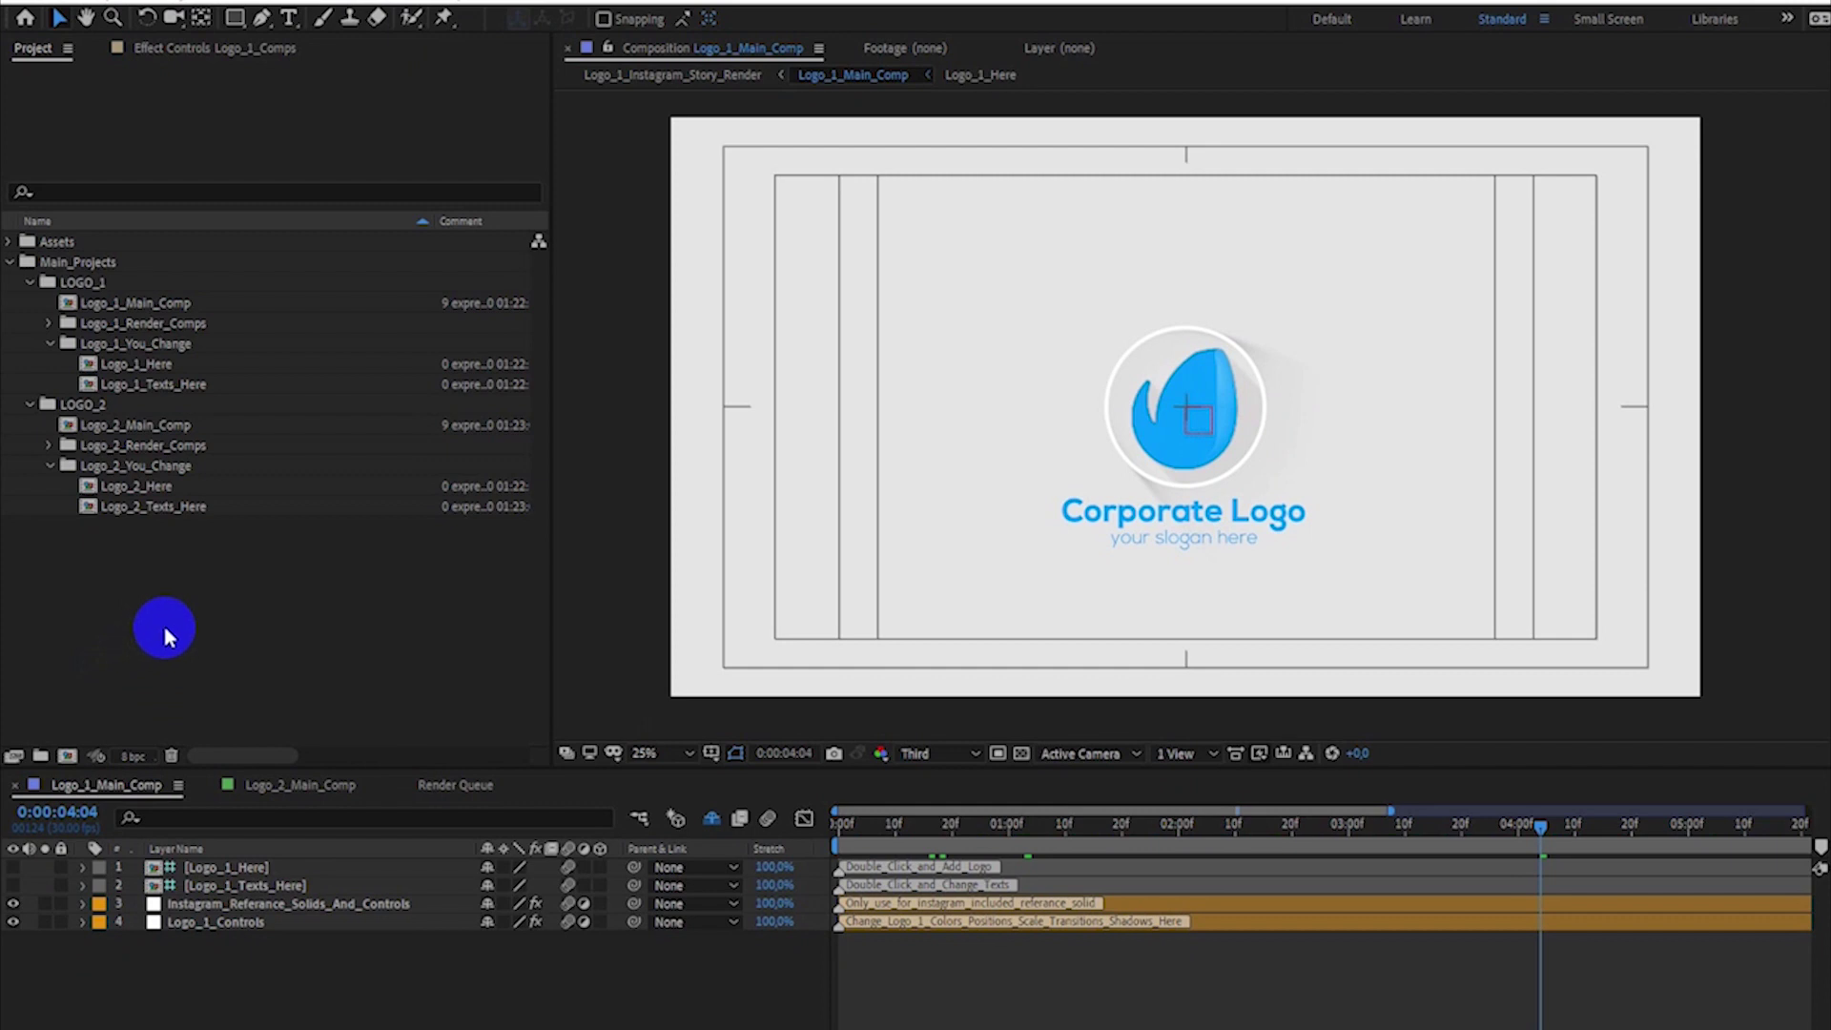
# - Import the your_logo.png image file into the project
pyautogui.click(19, 8)
pyautogui.moveTo(314, 286)
pyautogui.click(409, 294)
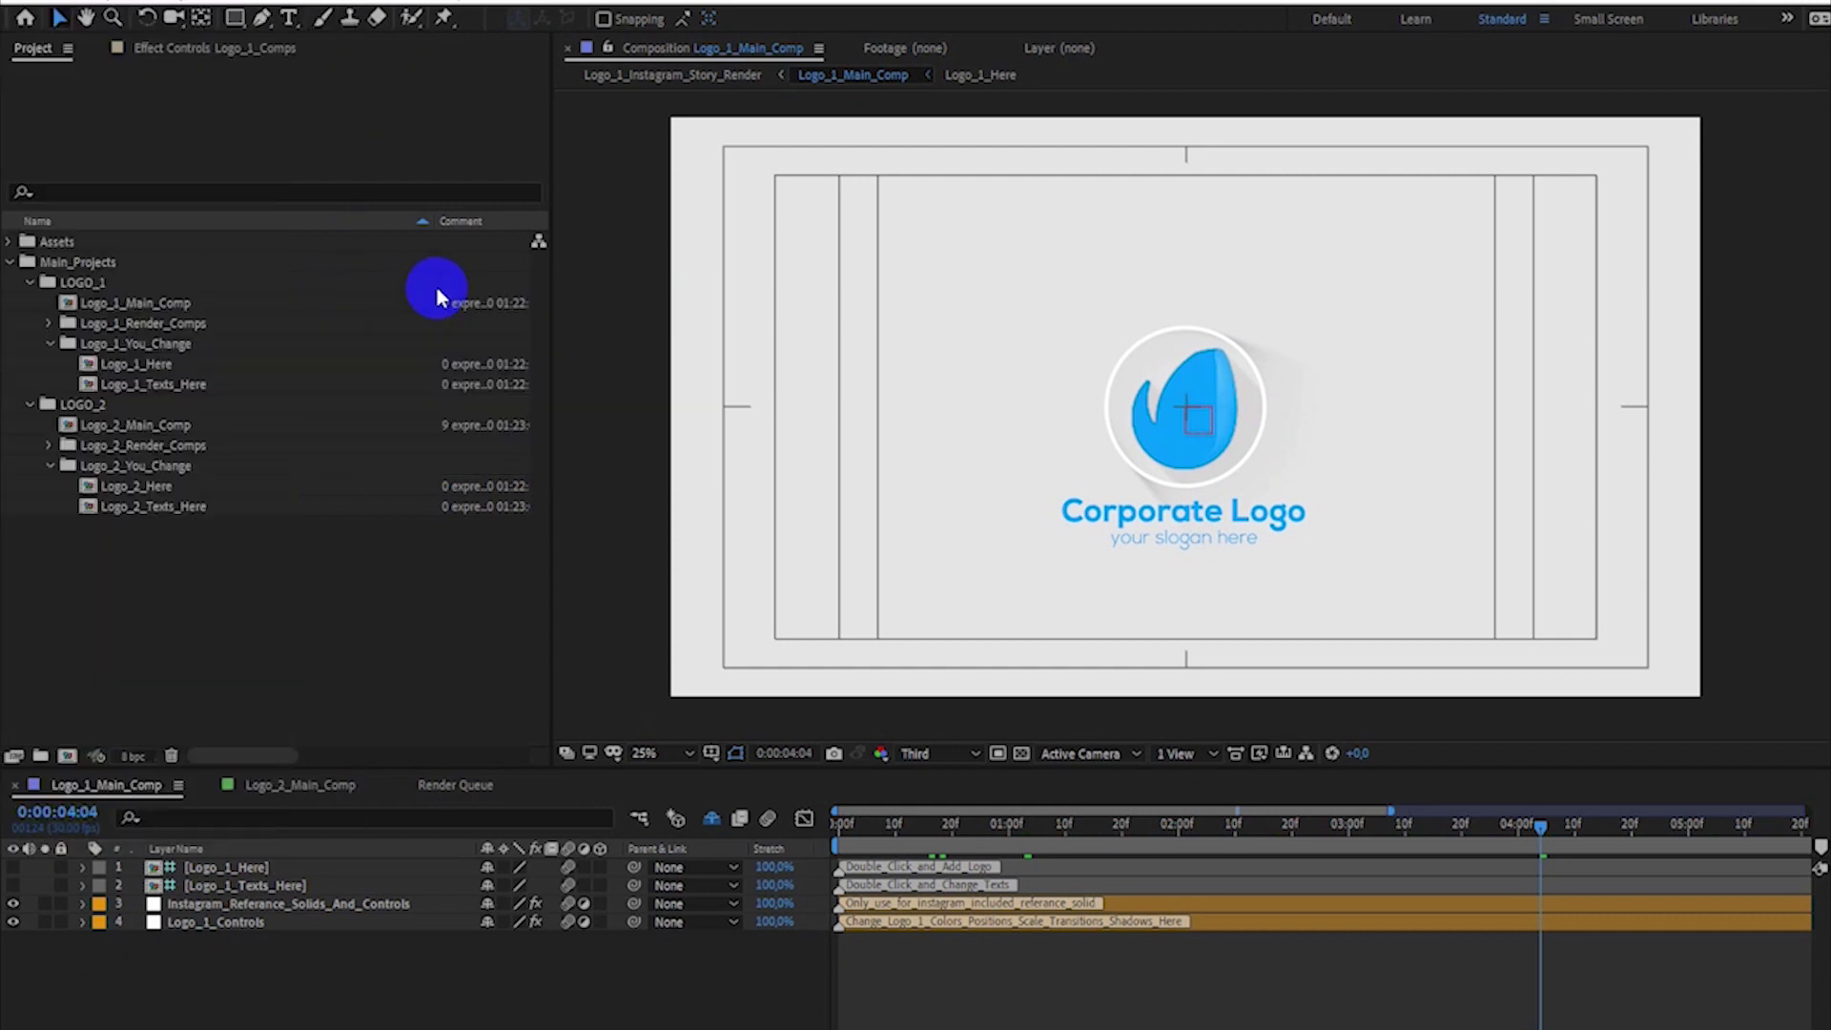
pyautogui.click(494, 240)
pyautogui.click(1020, 733)
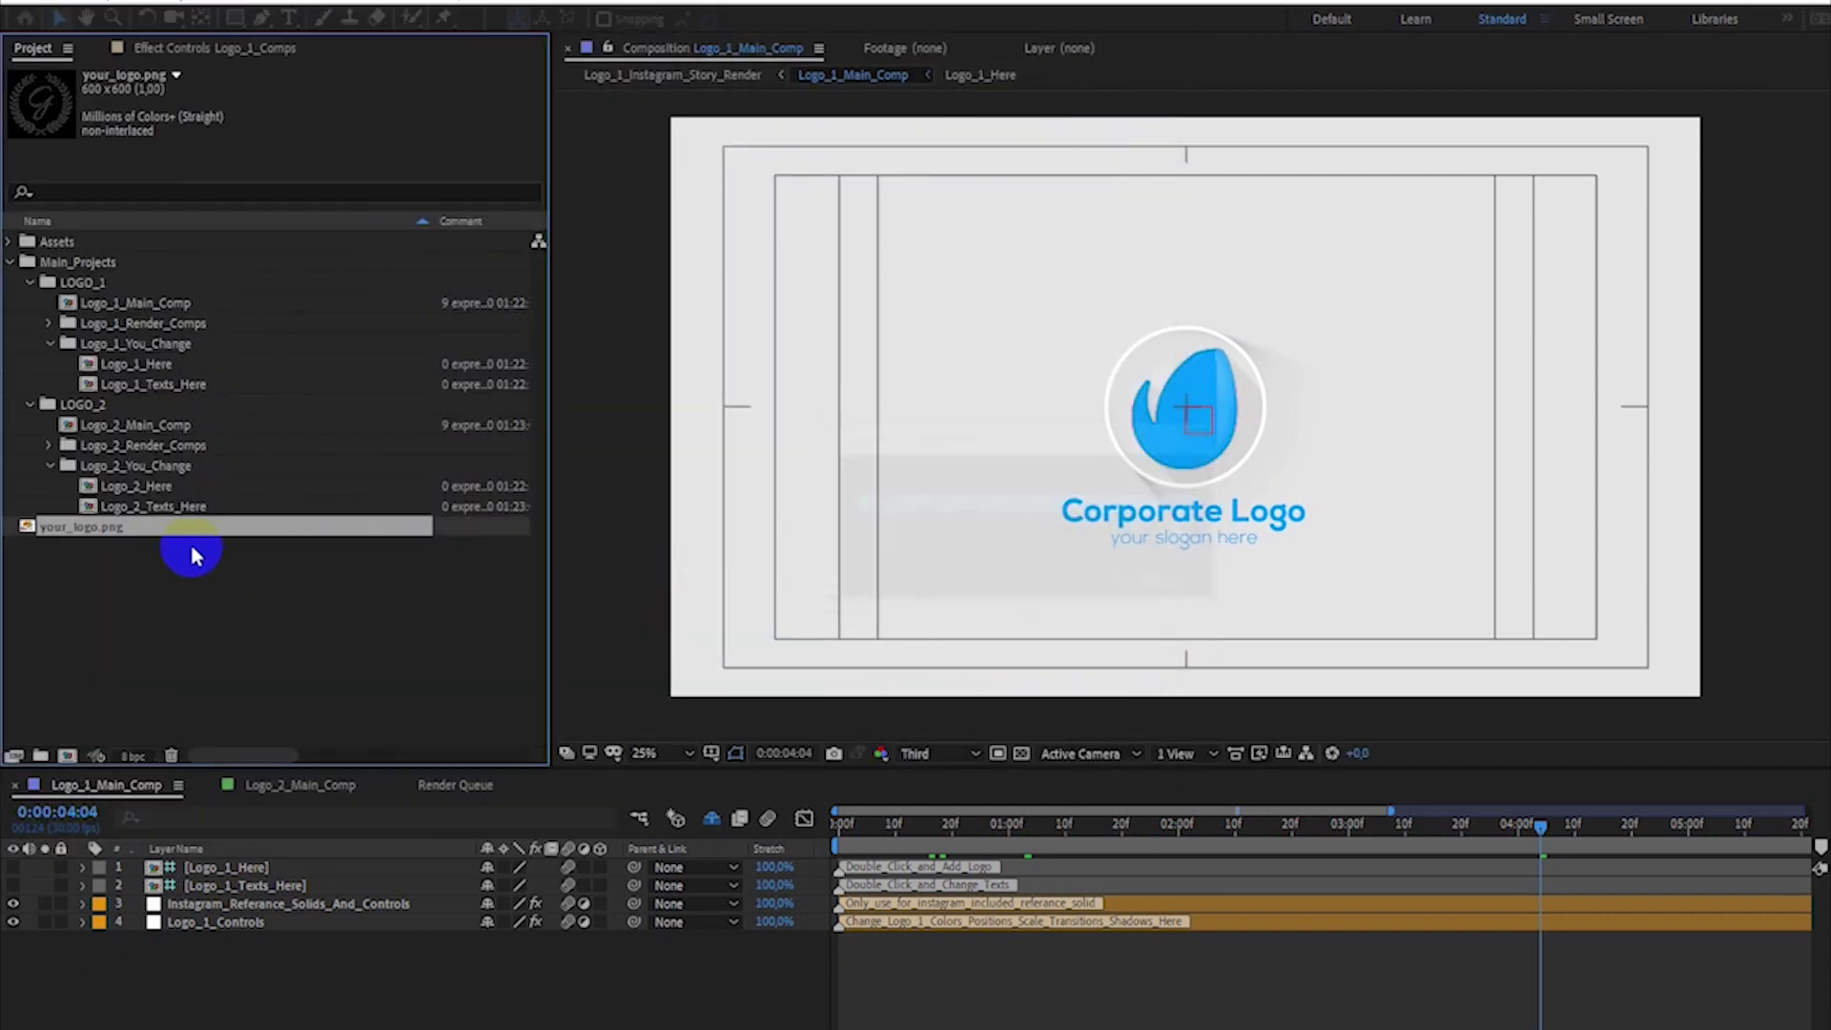
# - Replace the original logo in Logo_1_Here with your_logo.png, centred in the frame
pyautogui.doubleClick(152, 364)
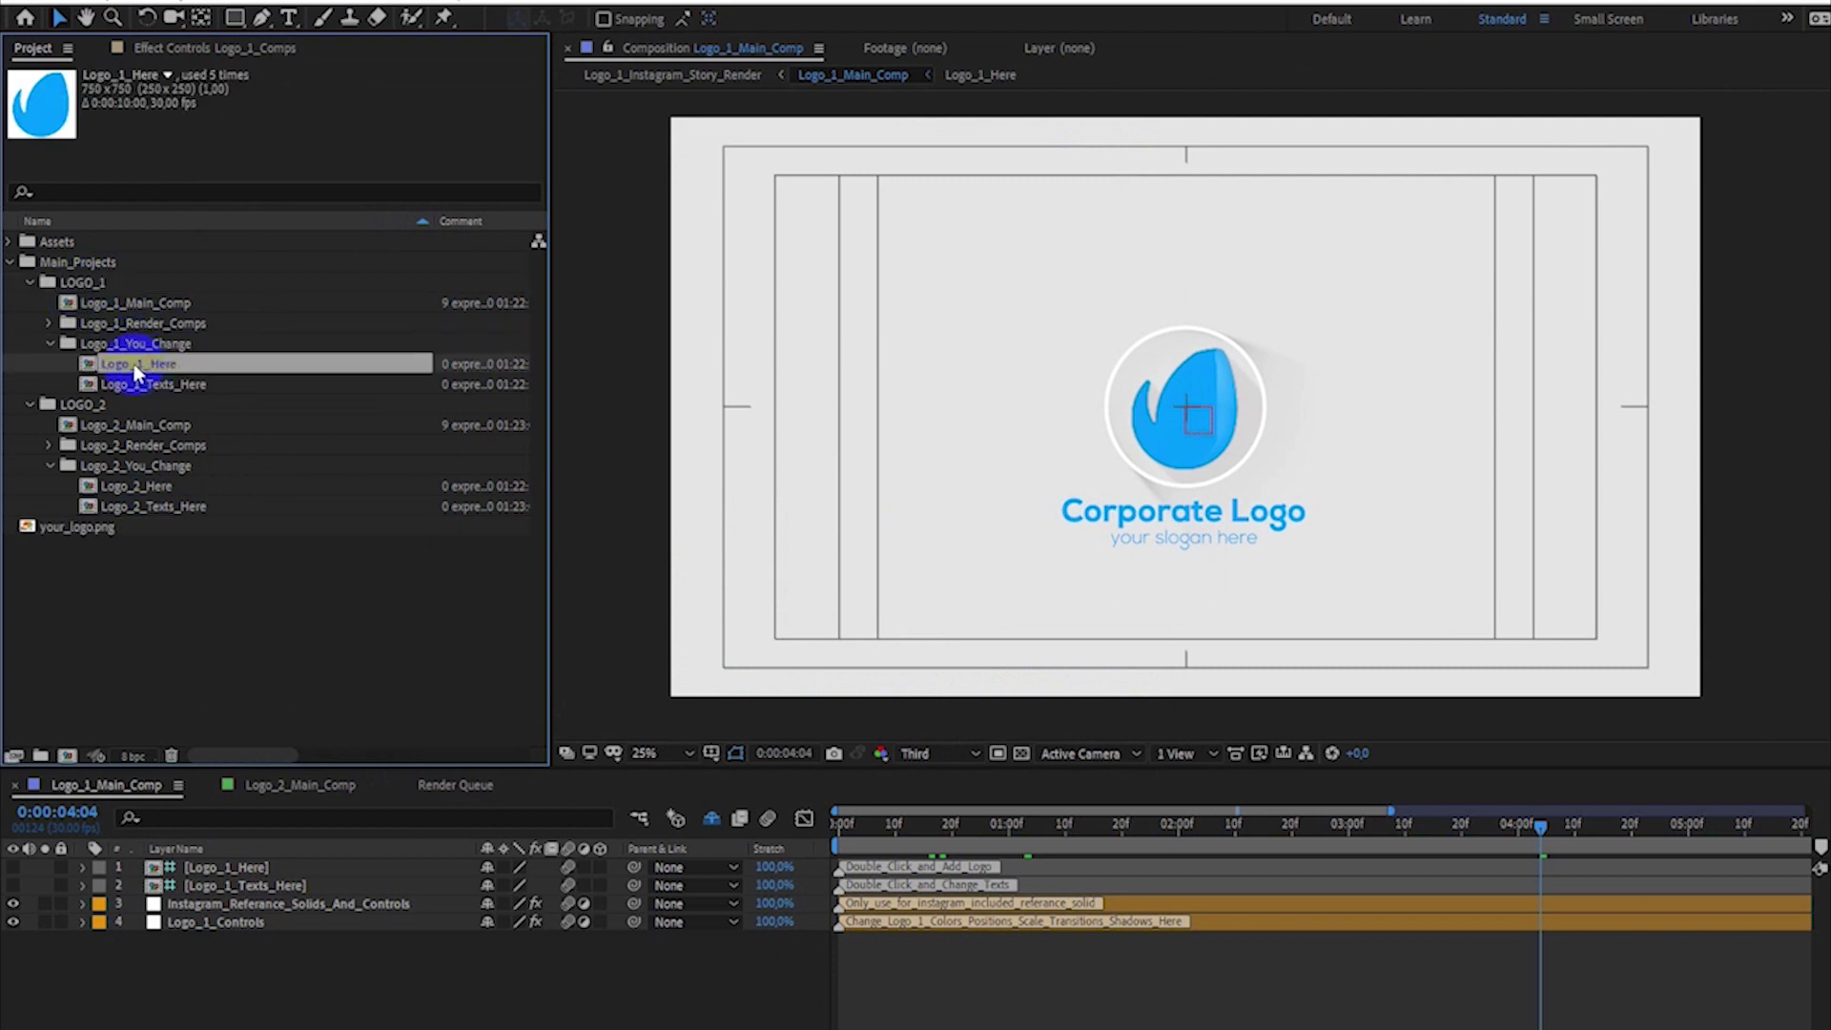
pyautogui.click(11, 866)
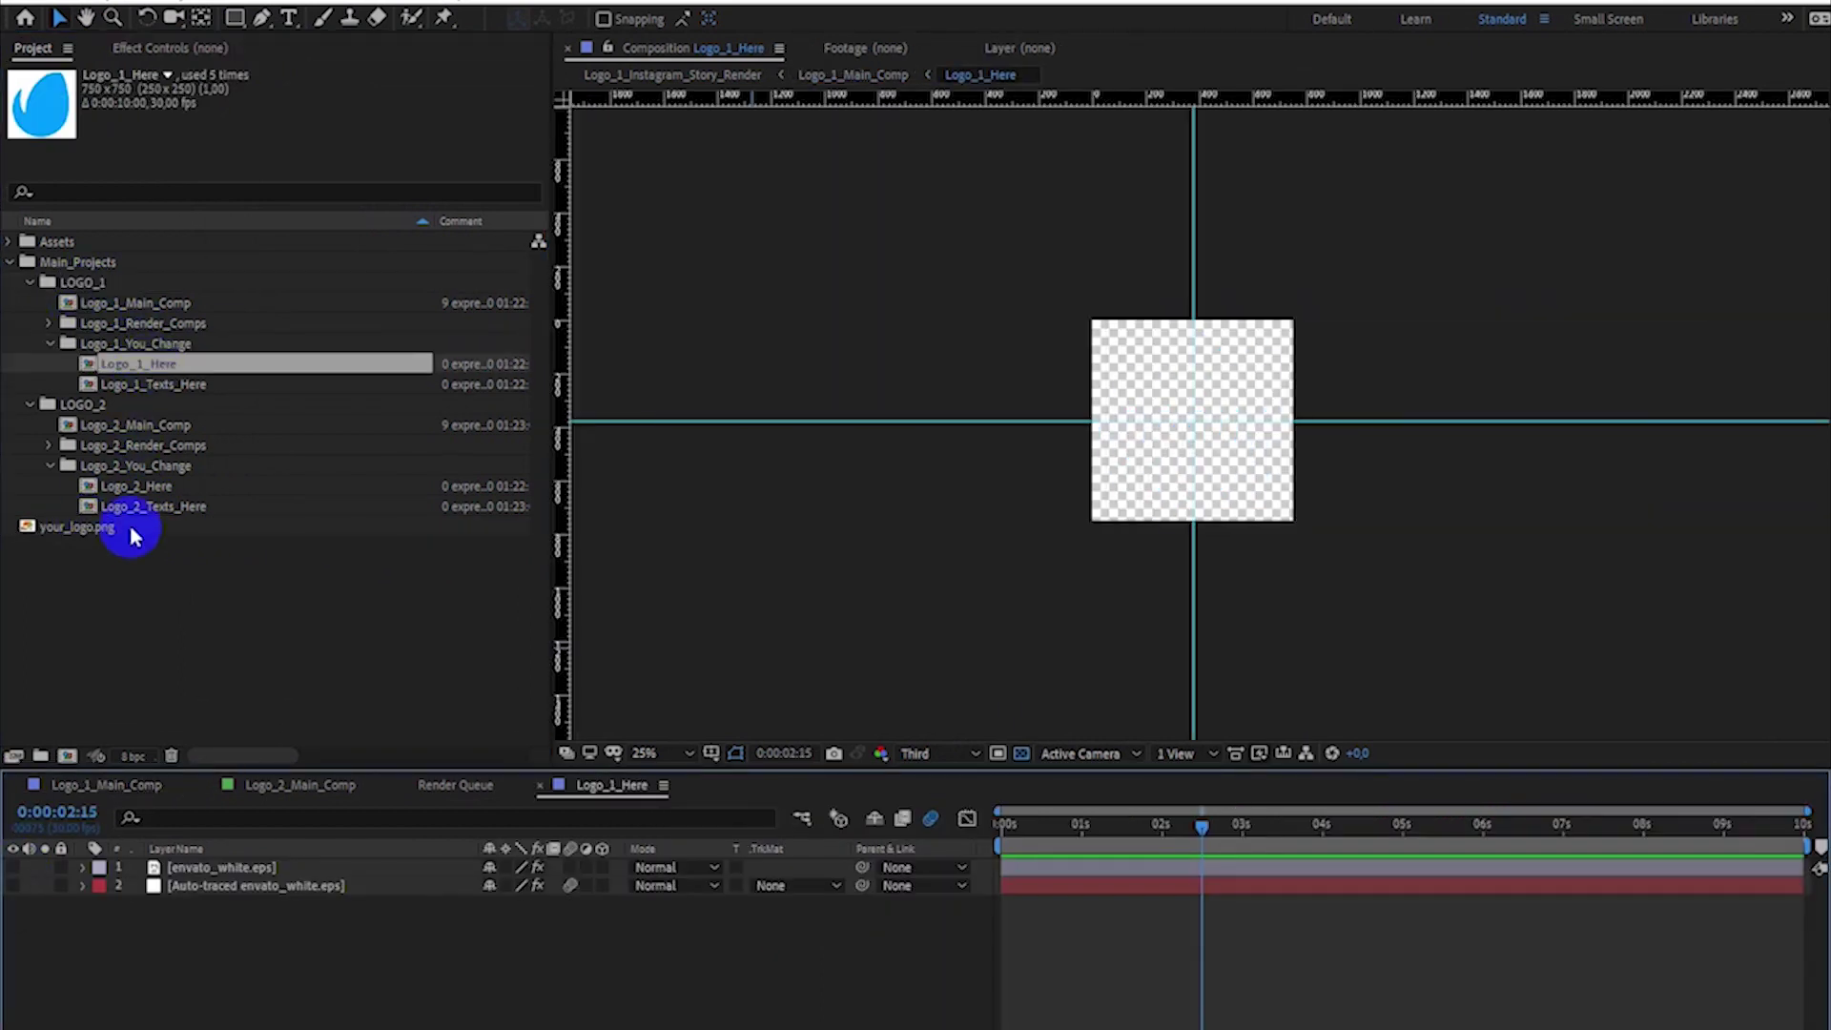
pyautogui.click(82, 530)
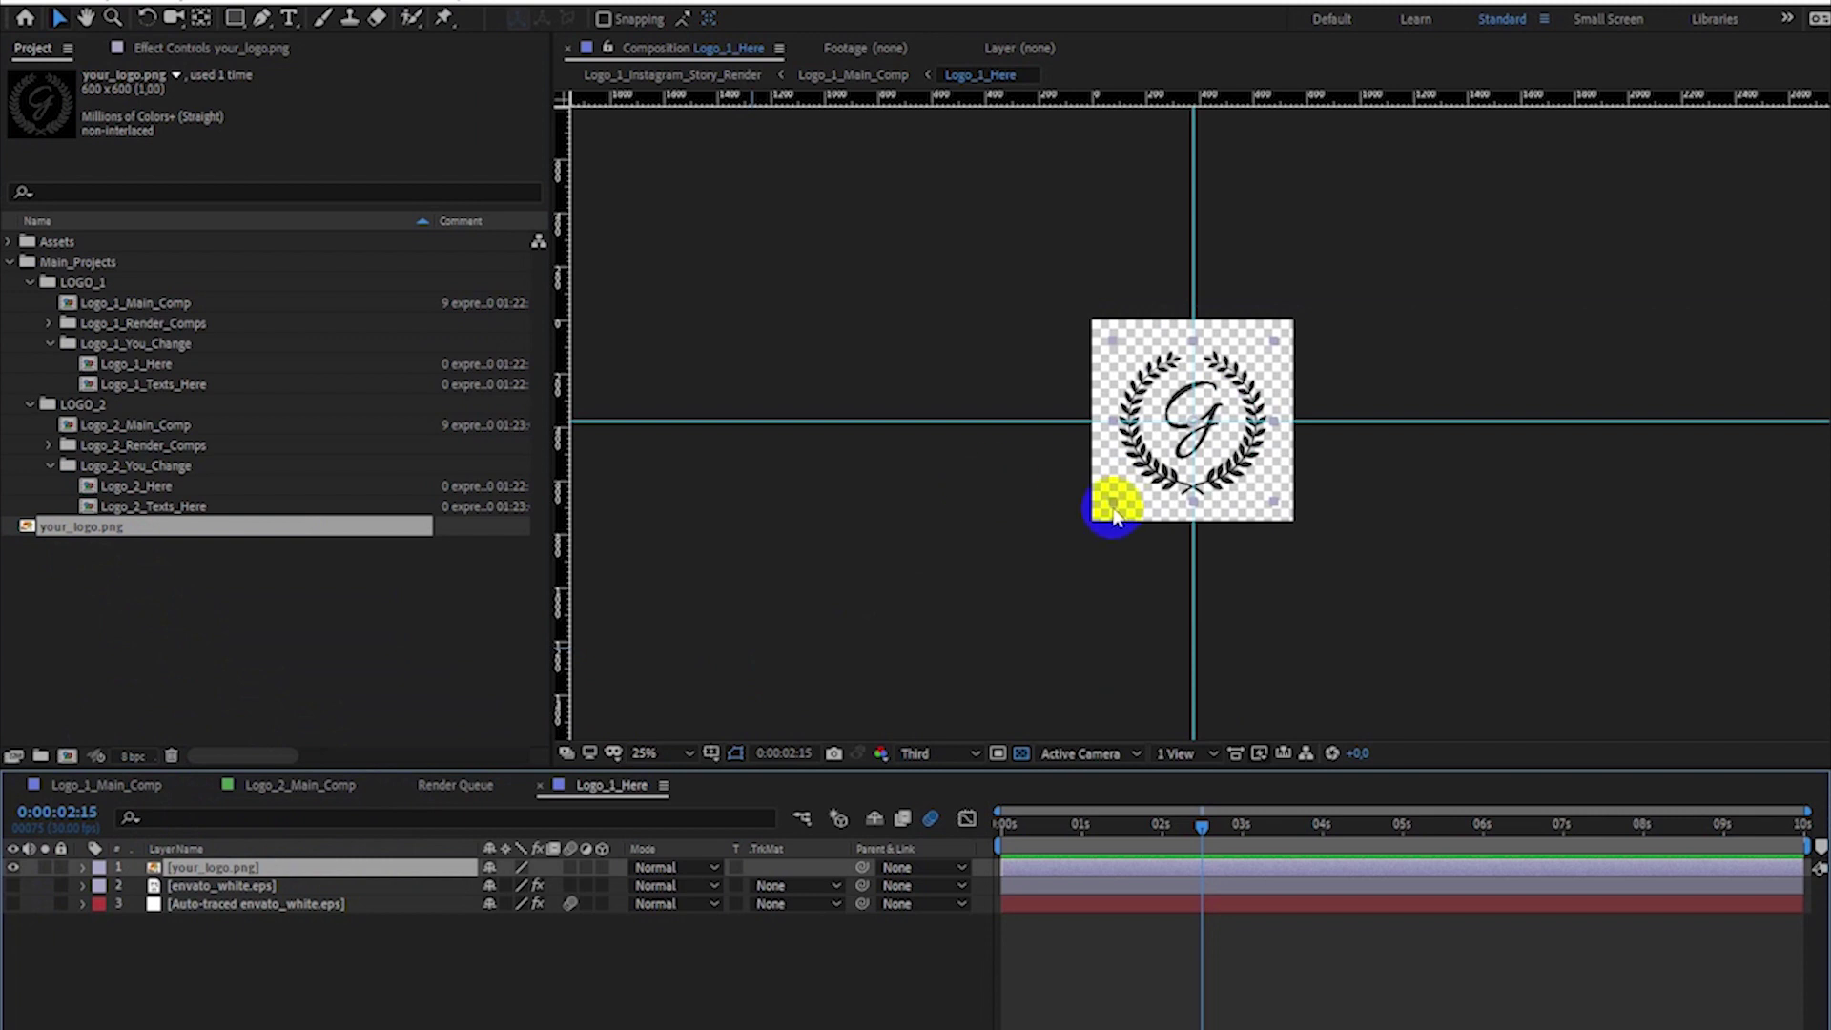
pyautogui.moveTo(82, 530); pyautogui.dragTo(1105, 515)
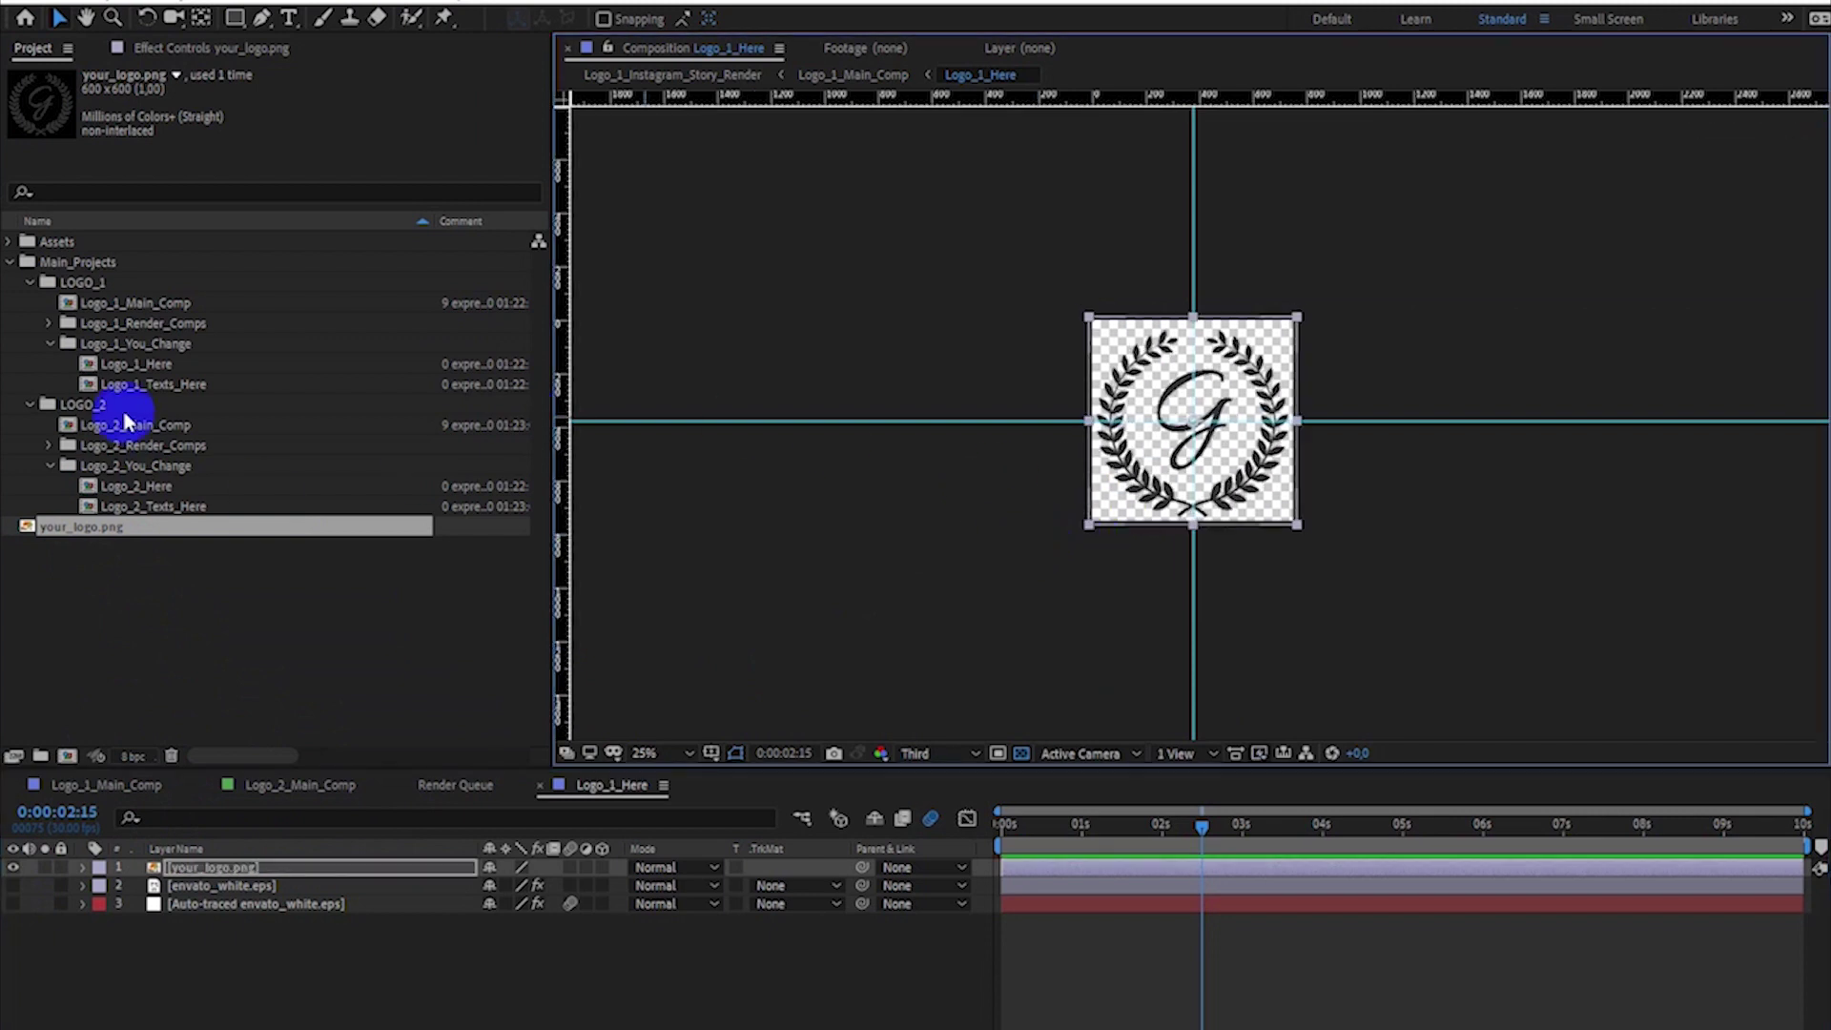
pyautogui.doubleClick(139, 303)
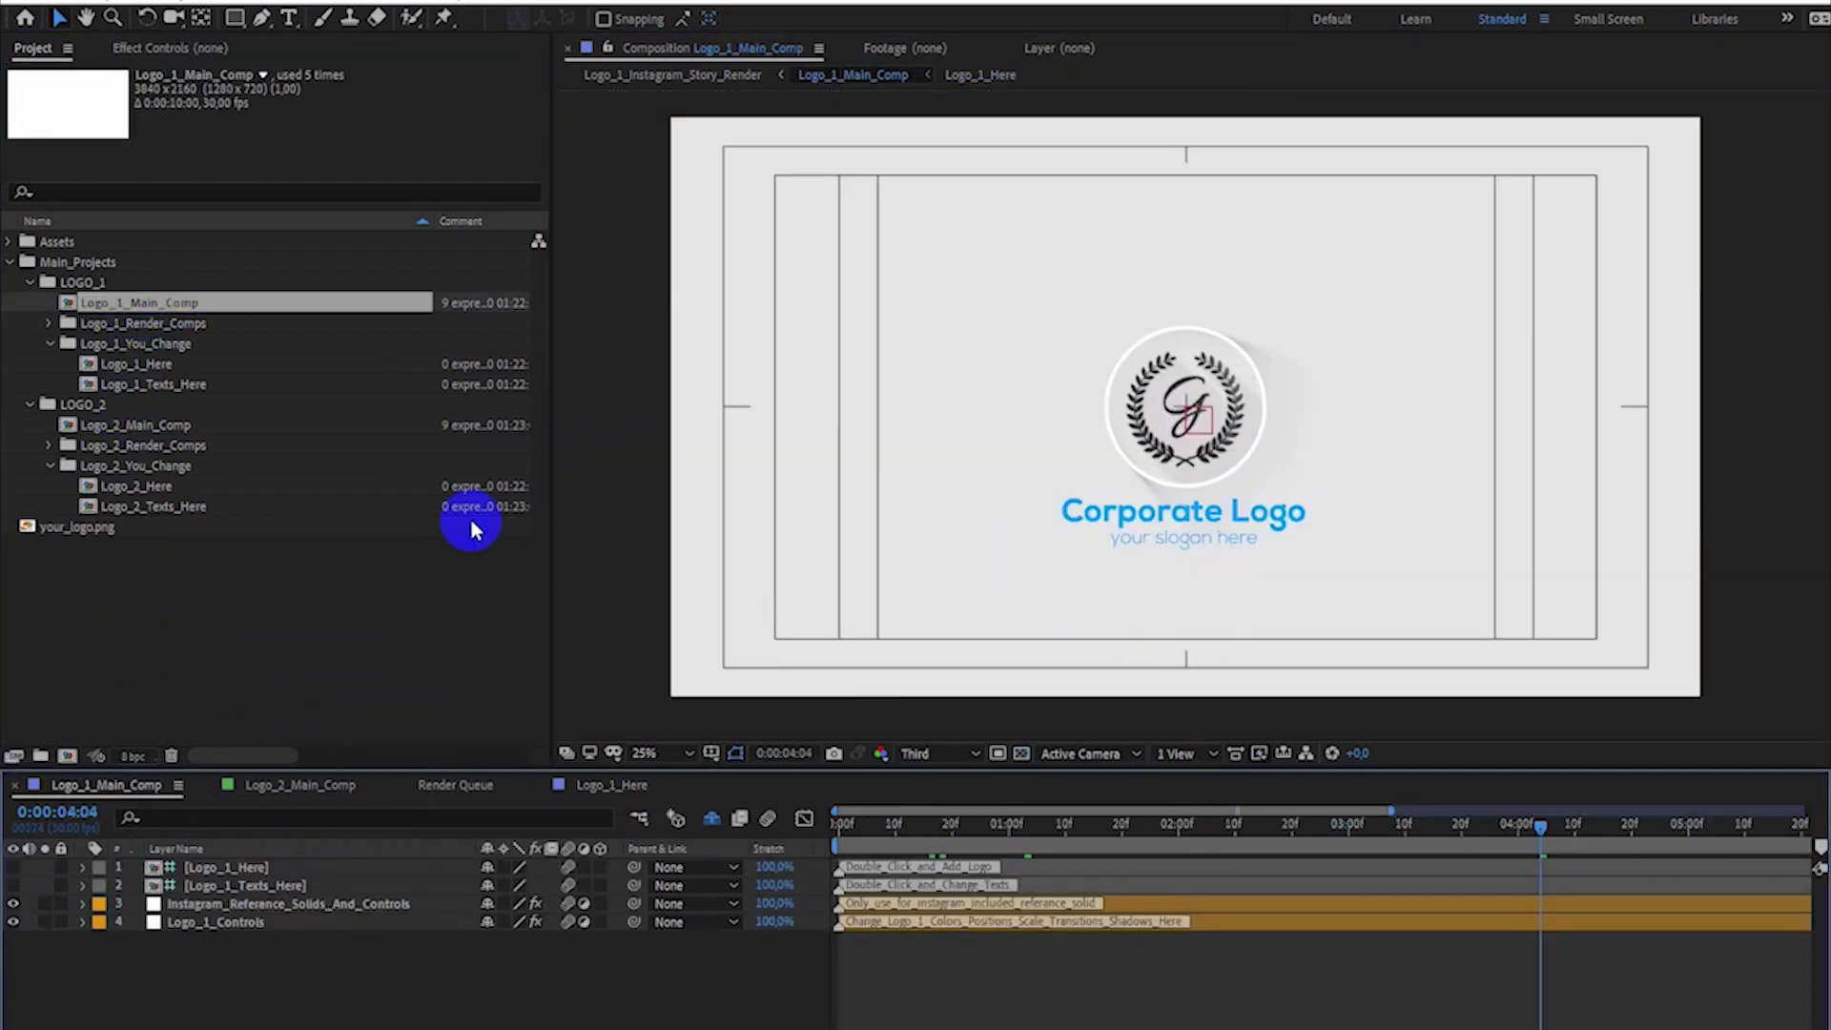
# - Change the title in Logo_1_Texts_Here to 'Your Text Here' and return to Logo_1_Main_Comp
pyautogui.doubleClick(129, 386)
pyautogui.click(211, 868)
pyautogui.doubleClick(211, 868)
pyautogui.write('Your Text Here')
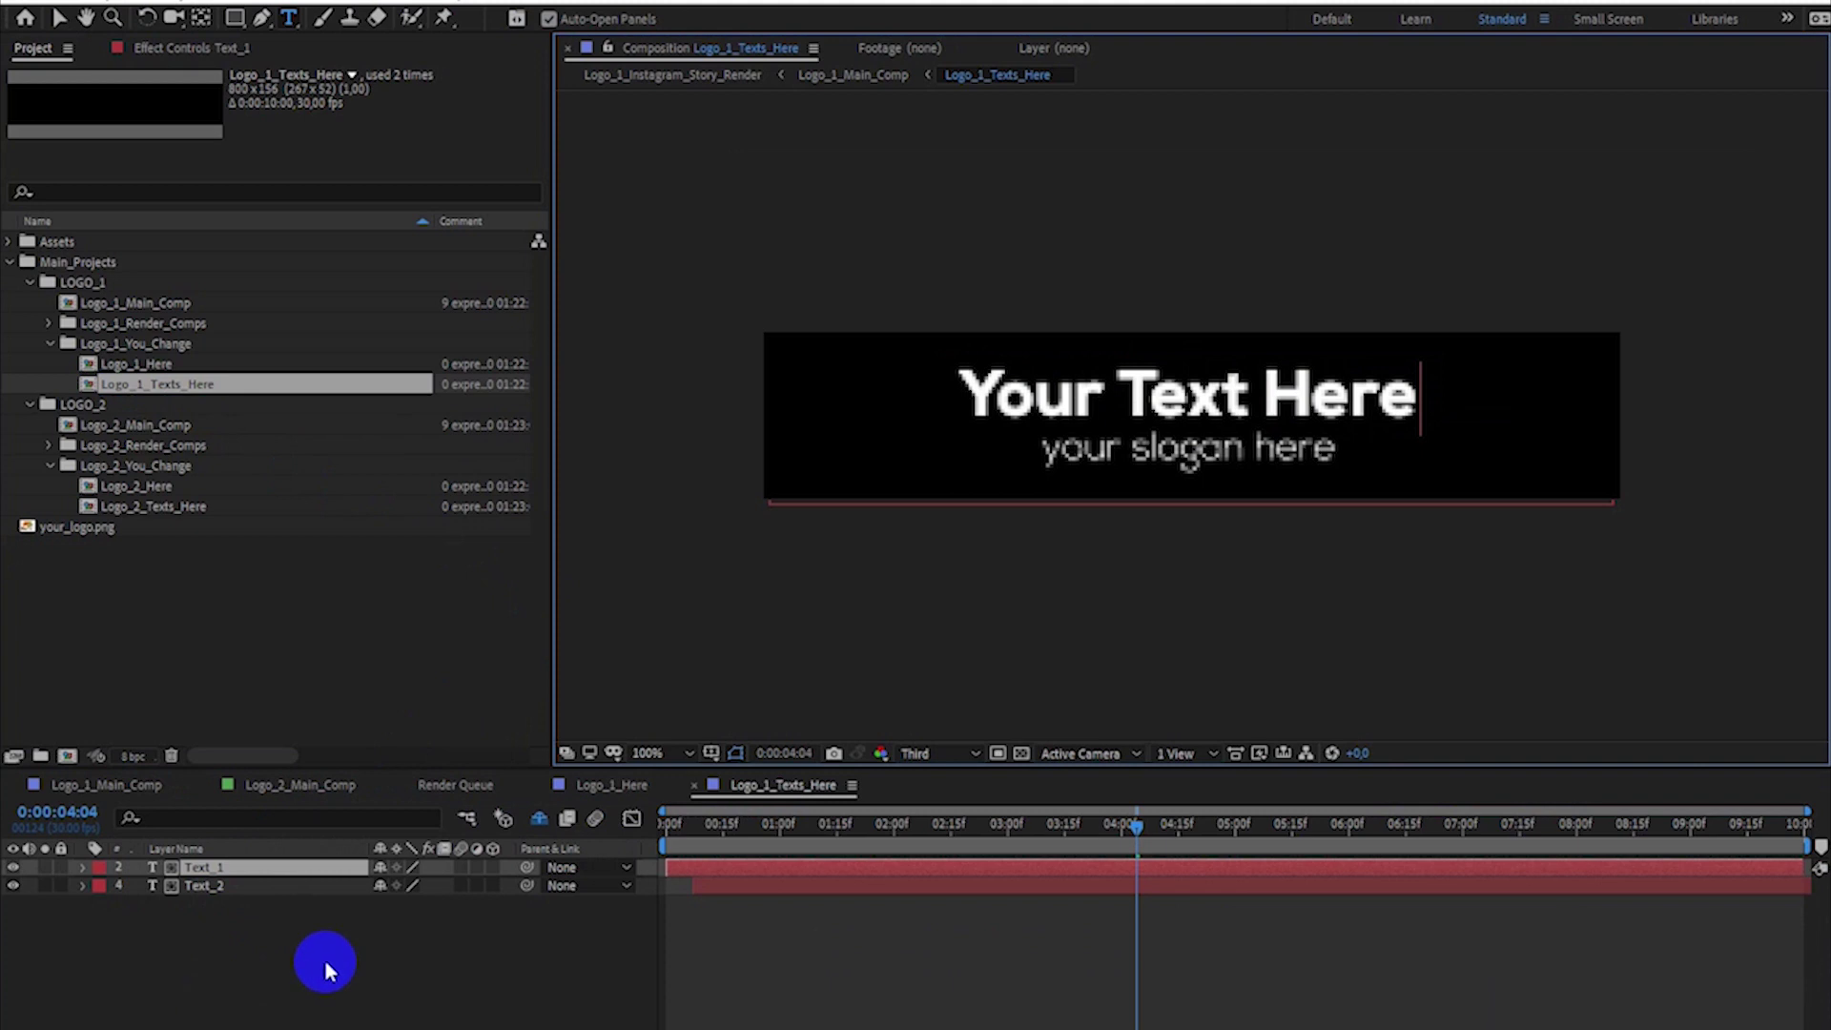
pyautogui.click(324, 960)
pyautogui.doubleClick(134, 302)
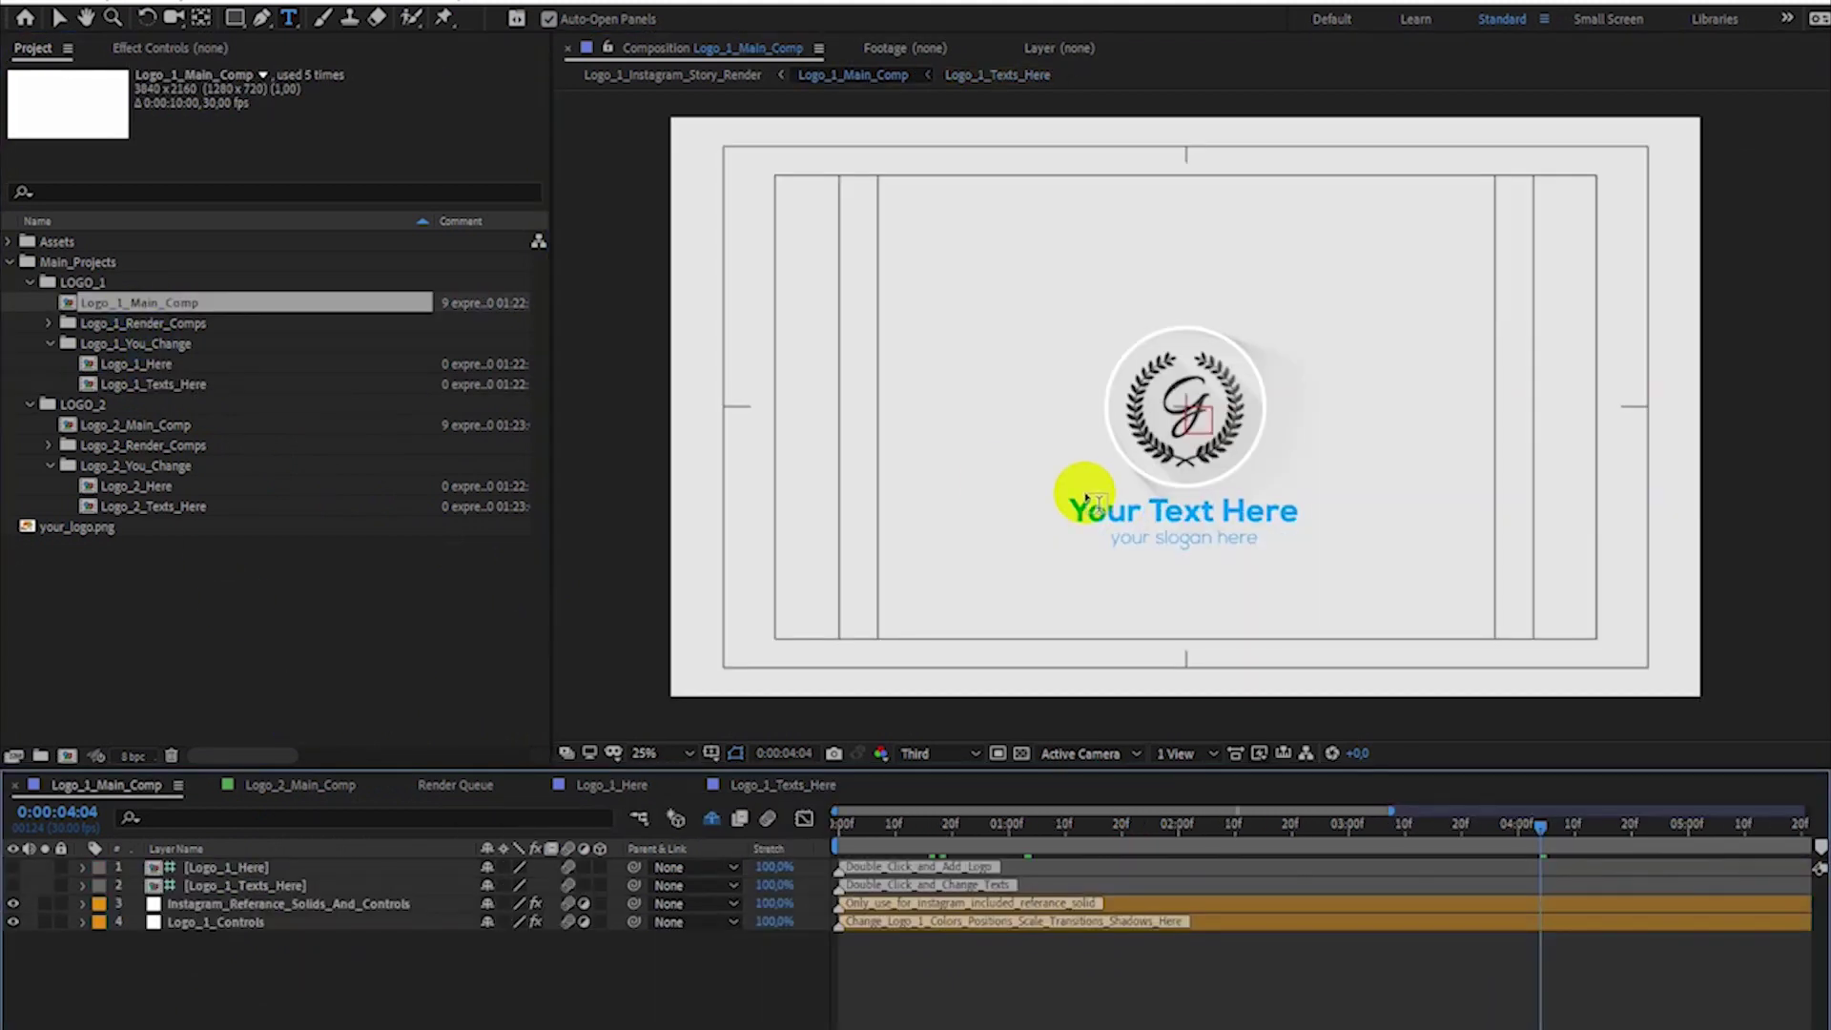
pyautogui.click(252, 904)
# - In Logo_1_Controls, enable the logo alpha channel and make the transition lines dark grey
pyautogui.click(128, 923)
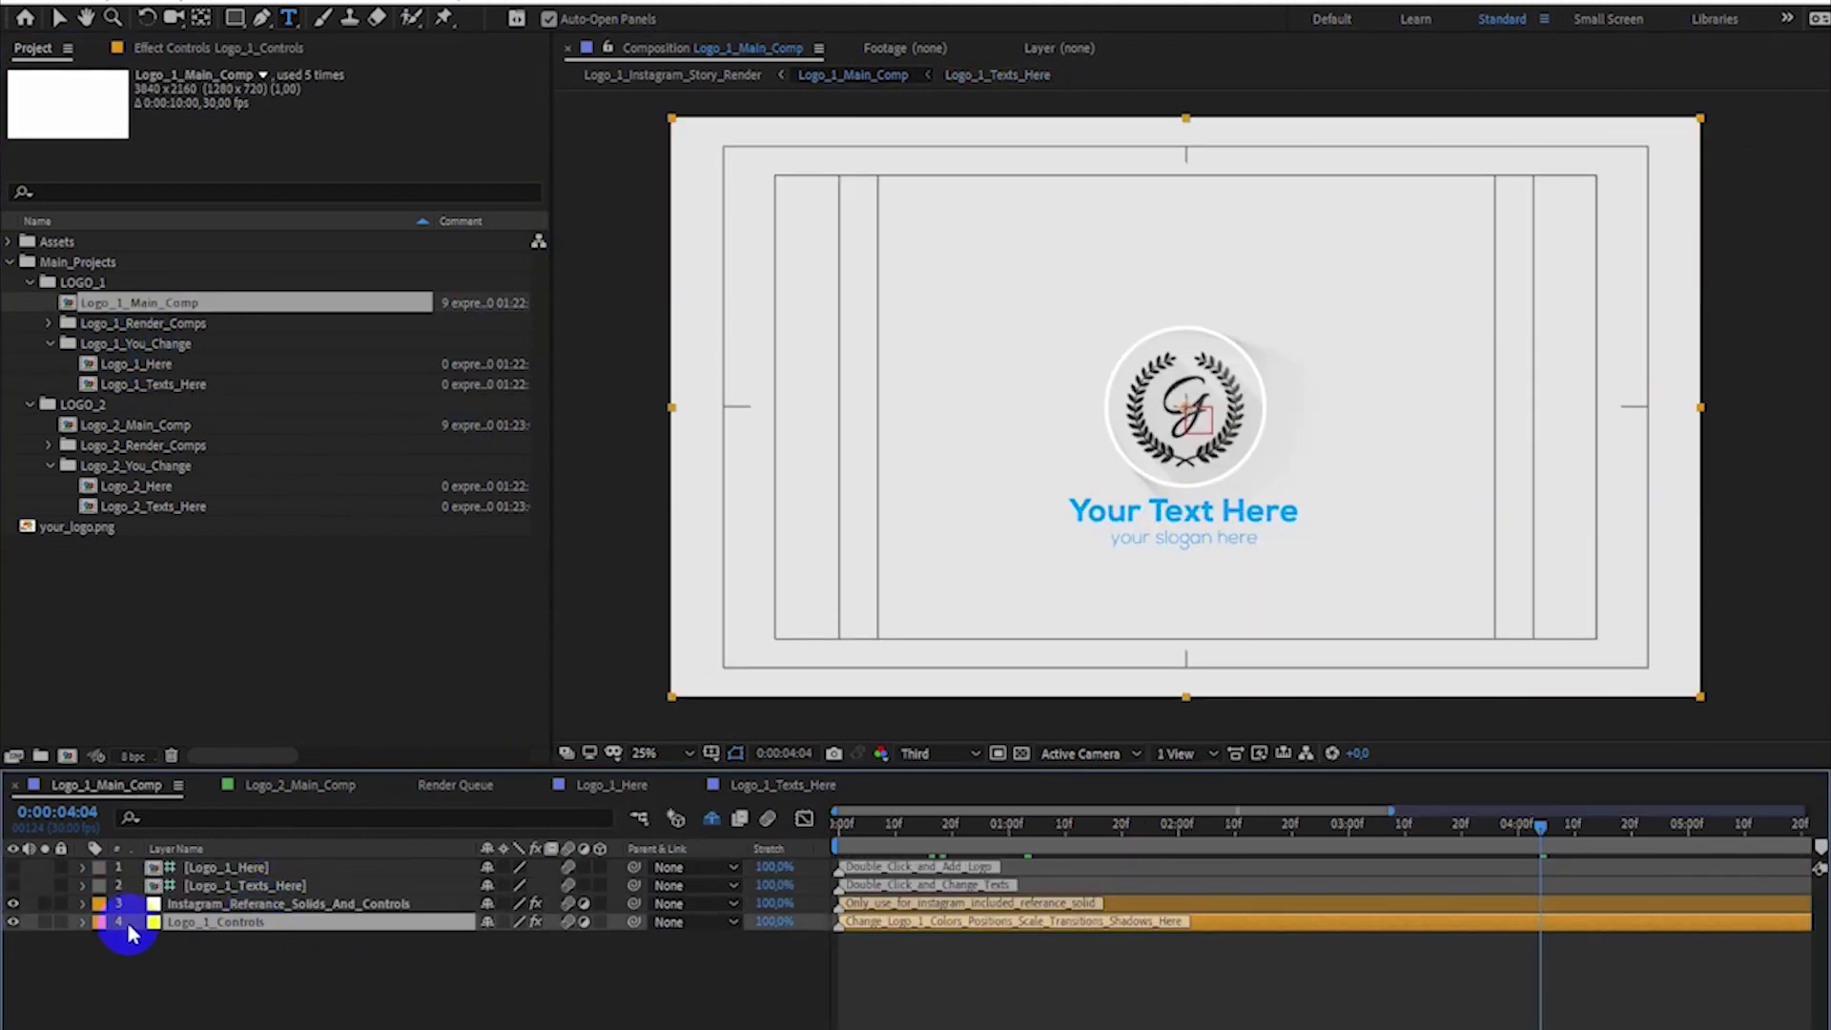
pyautogui.click(219, 48)
pyautogui.moveTo(957, 828); pyautogui.dragTo(923, 840)
pyautogui.click(299, 111)
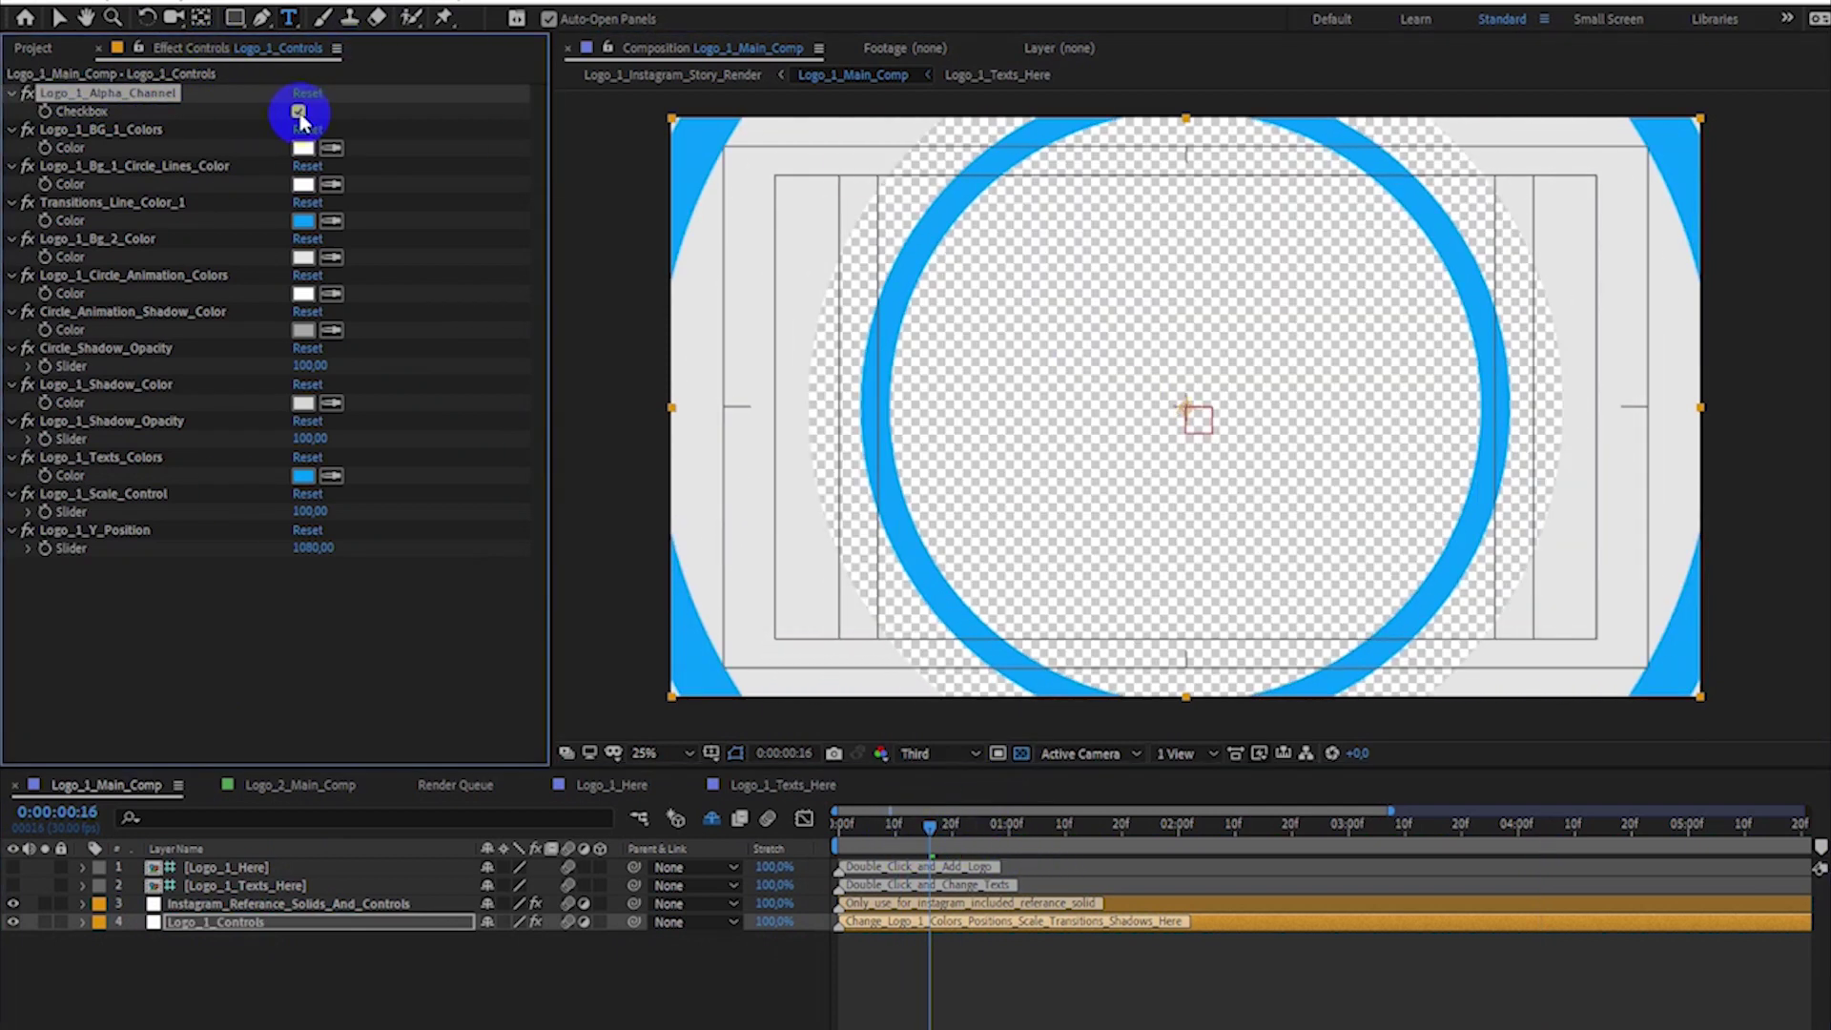
pyautogui.click(303, 220)
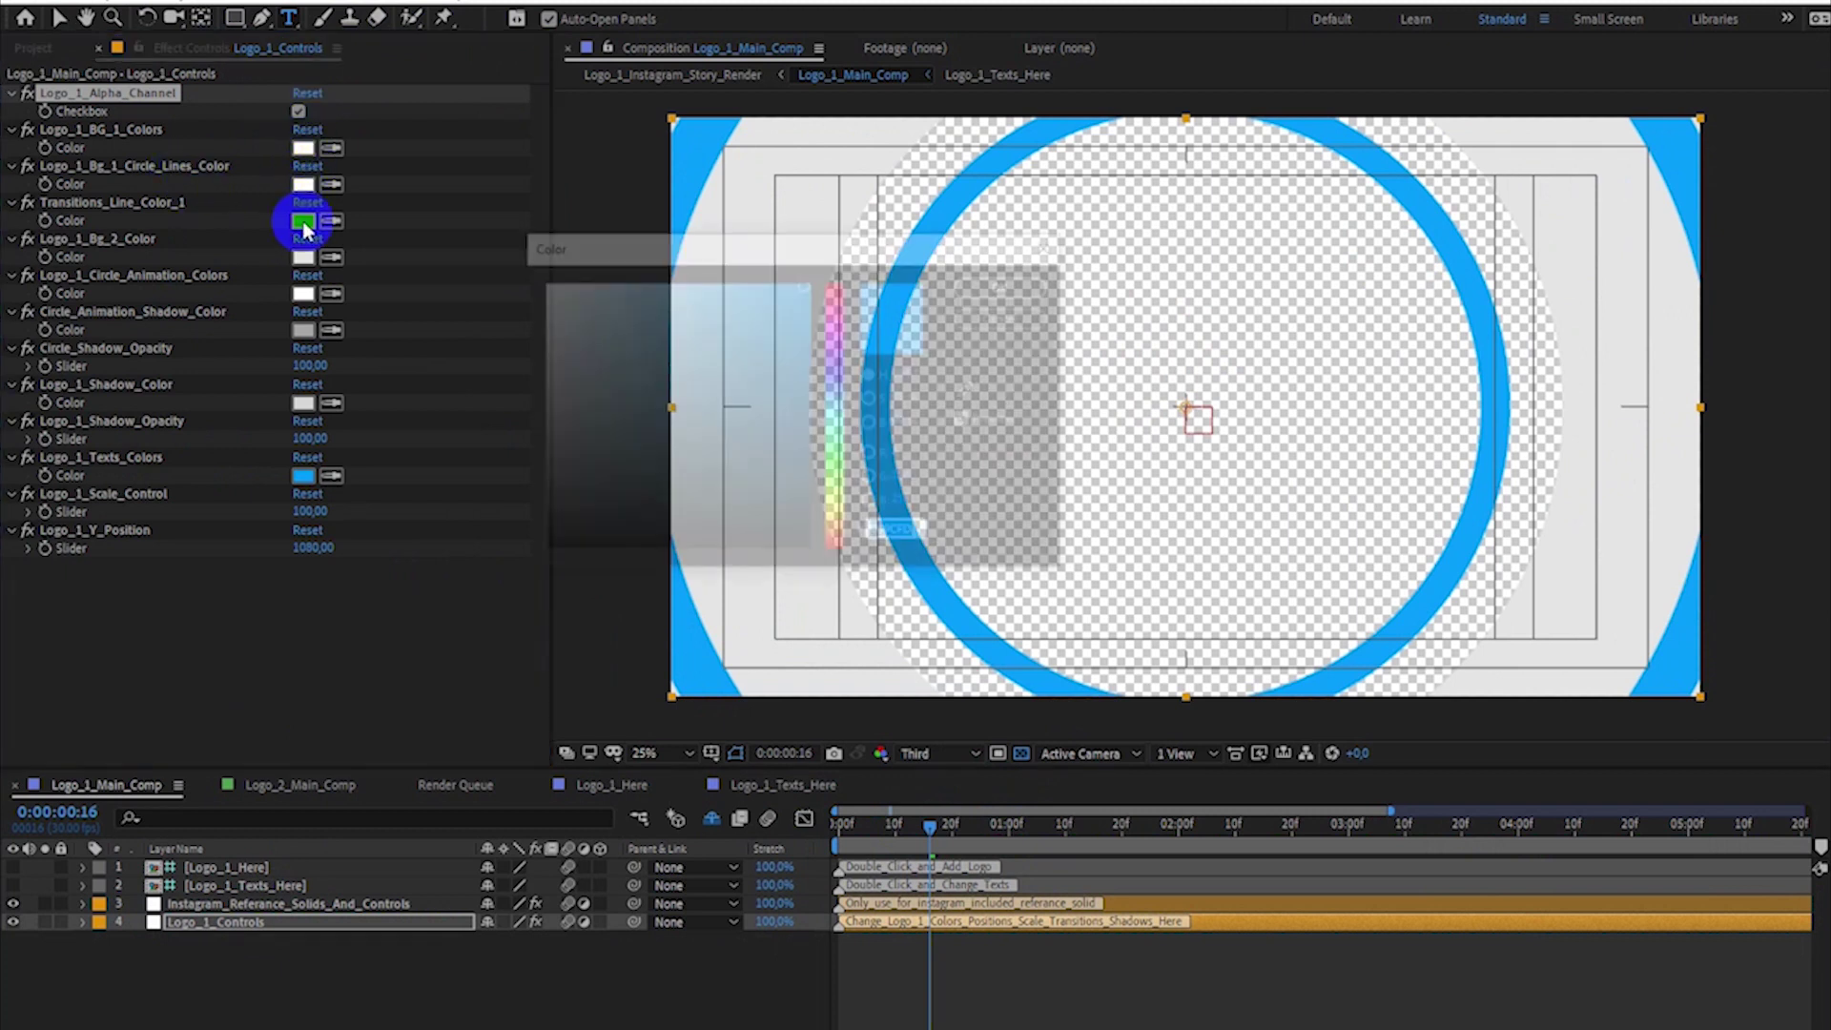
pyautogui.moveTo(591, 457); pyautogui.dragTo(515, 483)
pyautogui.click(1001, 284)
# - Set the circle animation colour to black
pyautogui.moveTo(964, 838); pyautogui.dragTo(1139, 859)
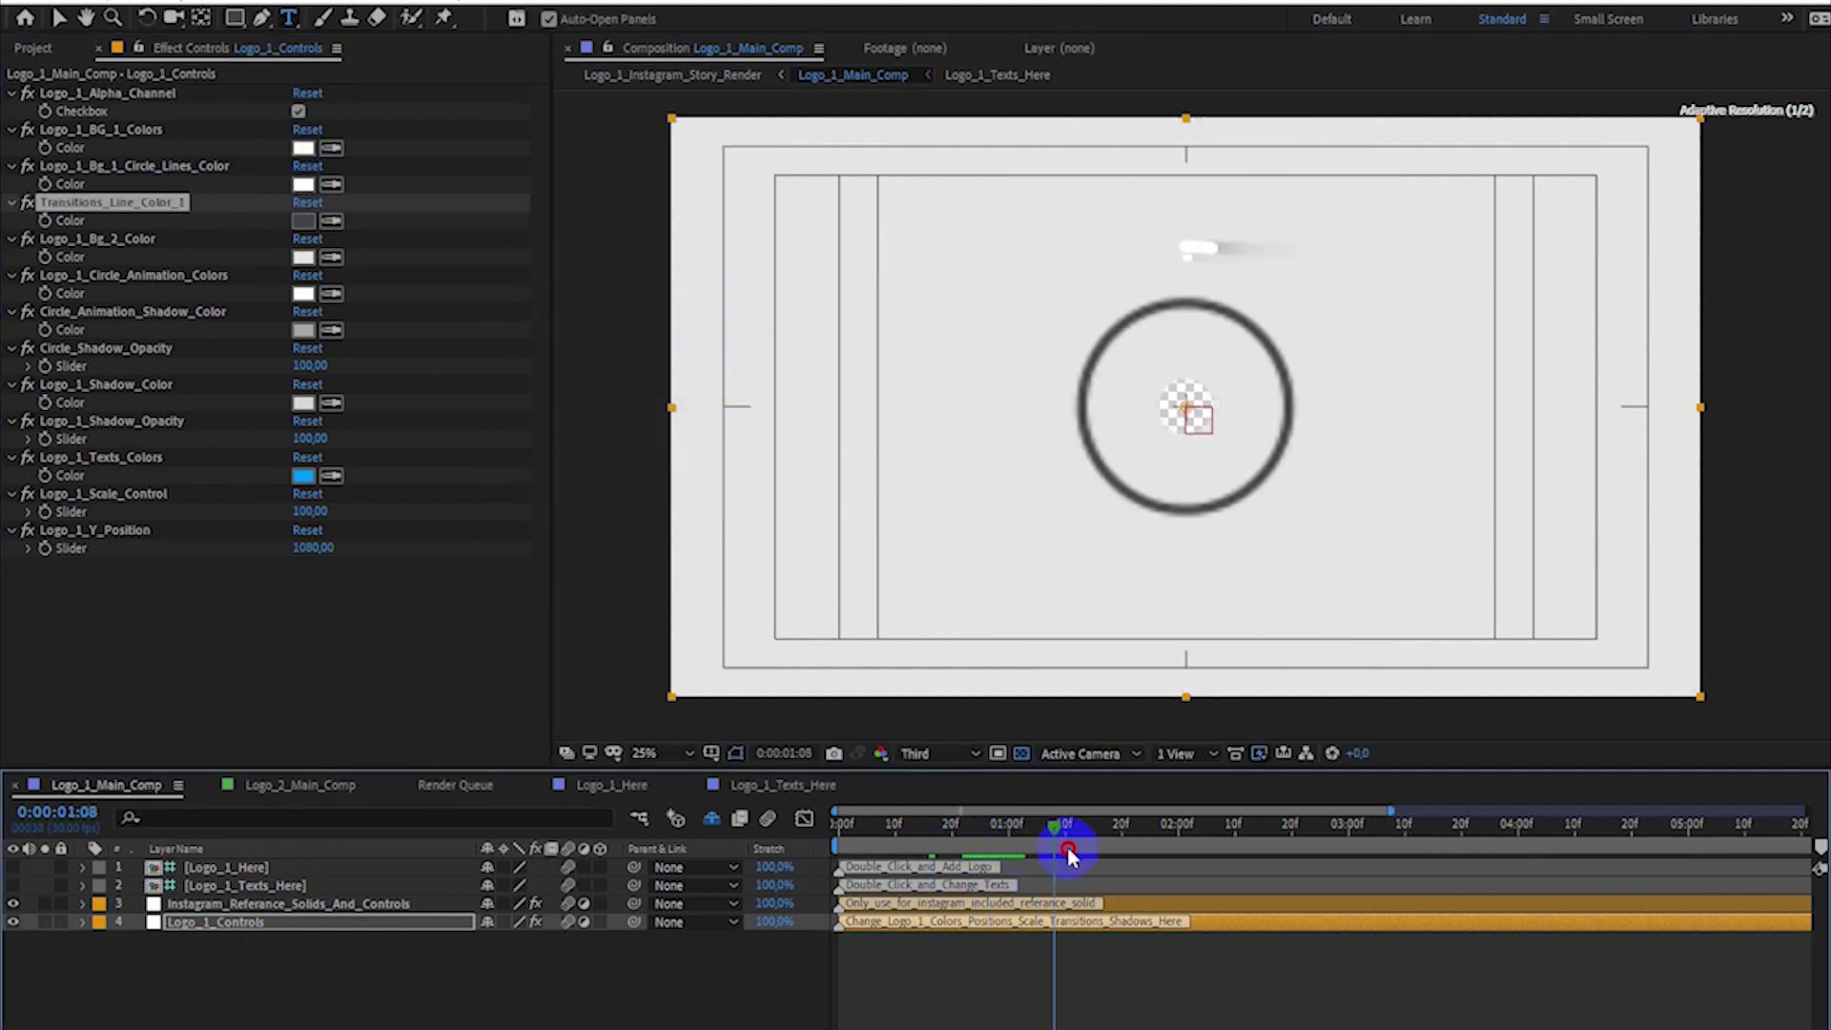
pyautogui.click(301, 293)
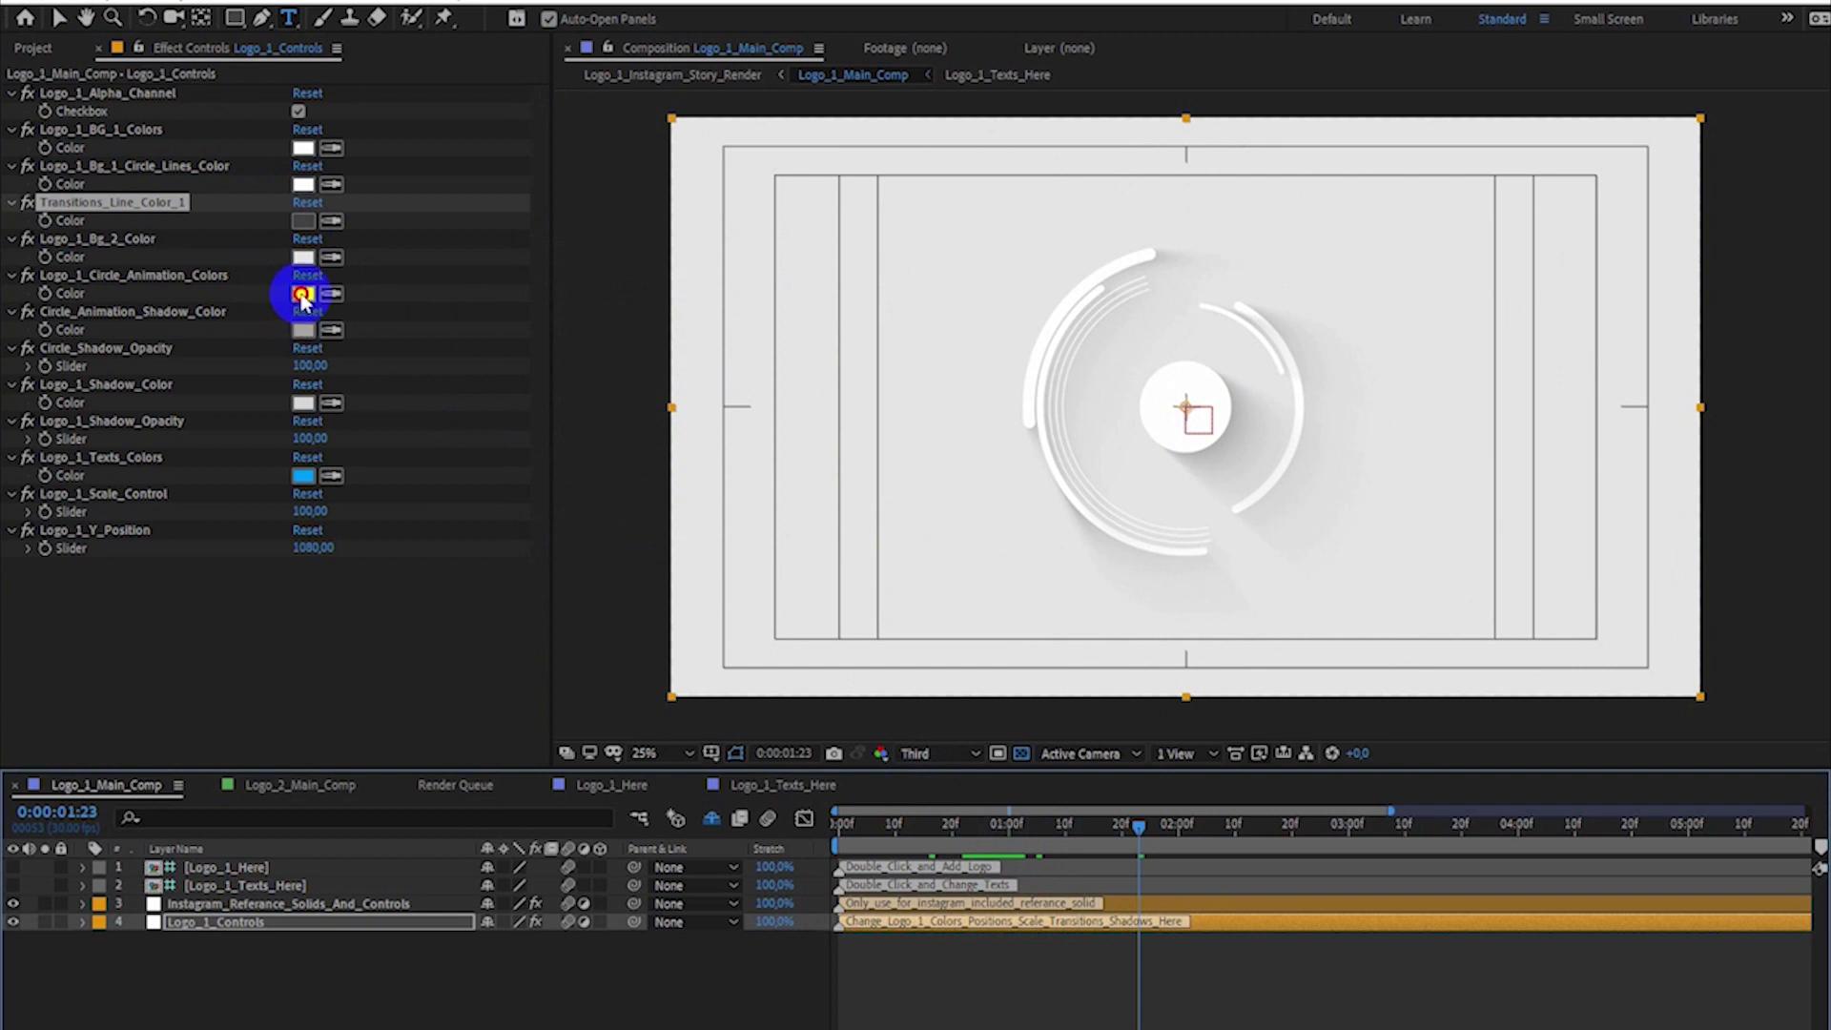
pyautogui.click(622, 525)
pyautogui.press('Return')
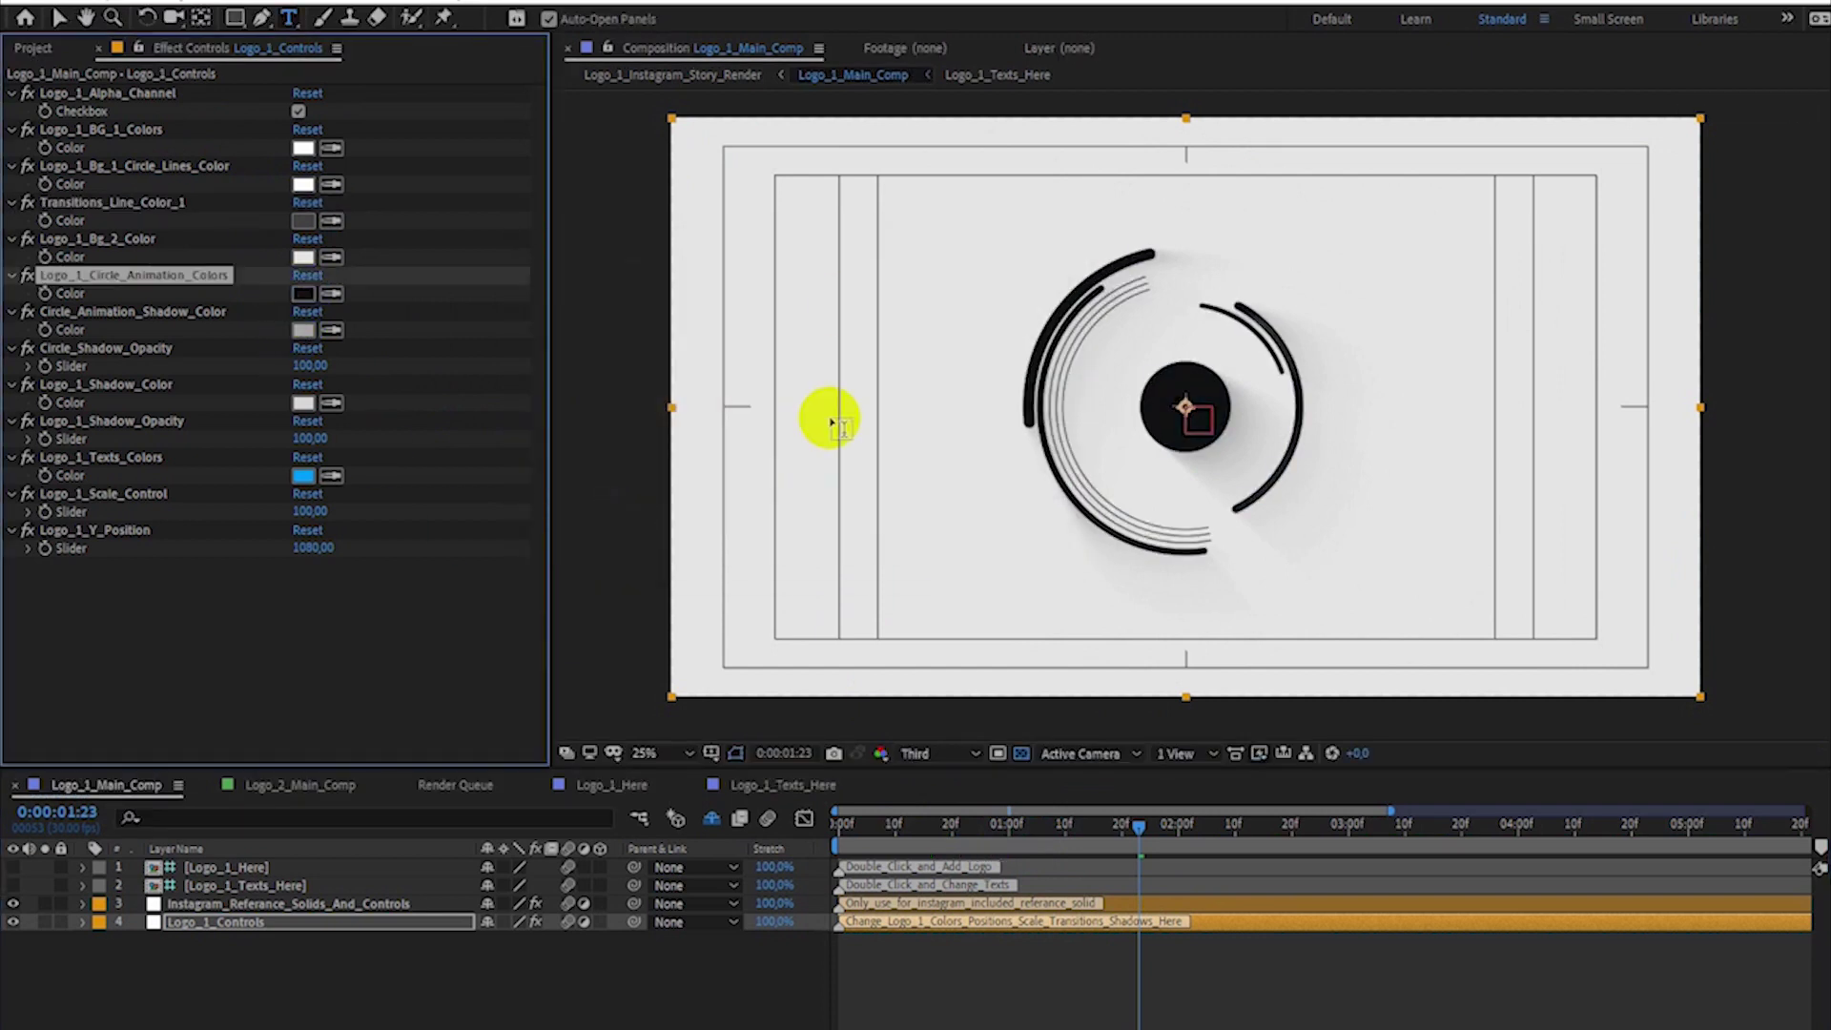
# - Colour the logo texts magenta (FF009C) and set the logo scale to 102
pyautogui.click(1174, 826)
pyautogui.moveTo(1175, 826); pyautogui.dragTo(1533, 826)
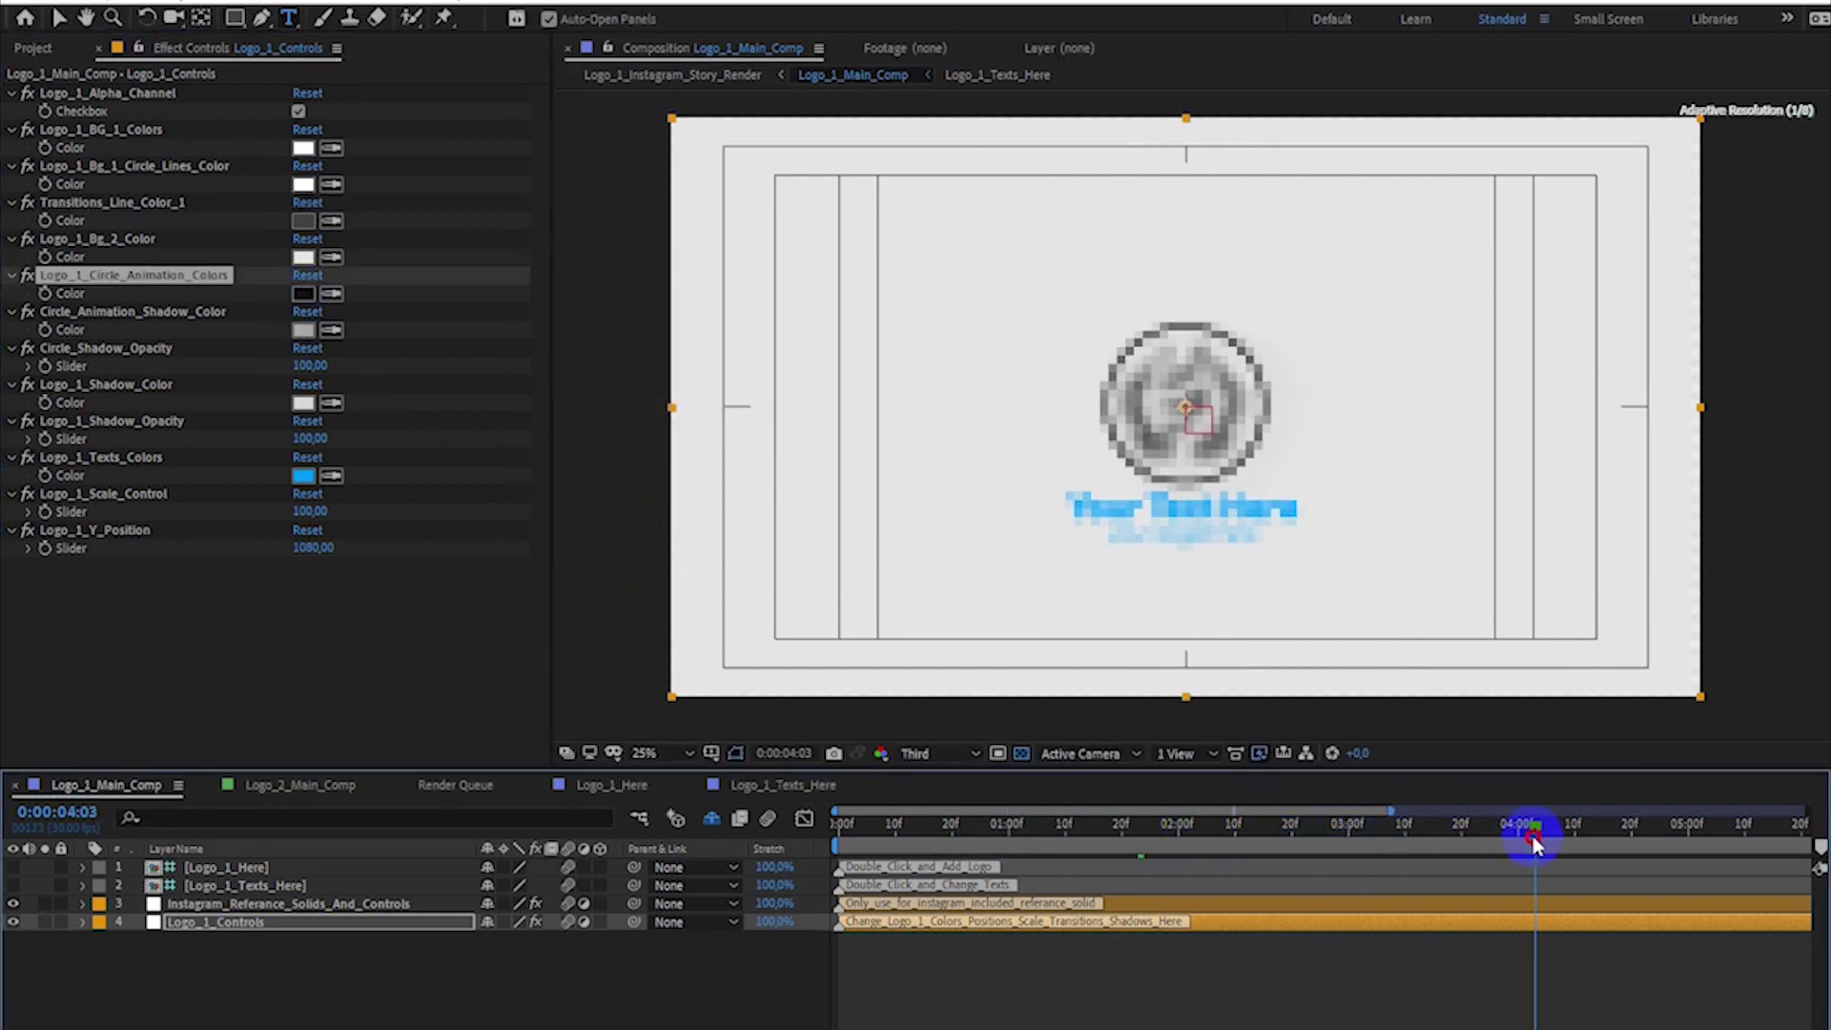
pyautogui.click(319, 479)
pyautogui.click(831, 295)
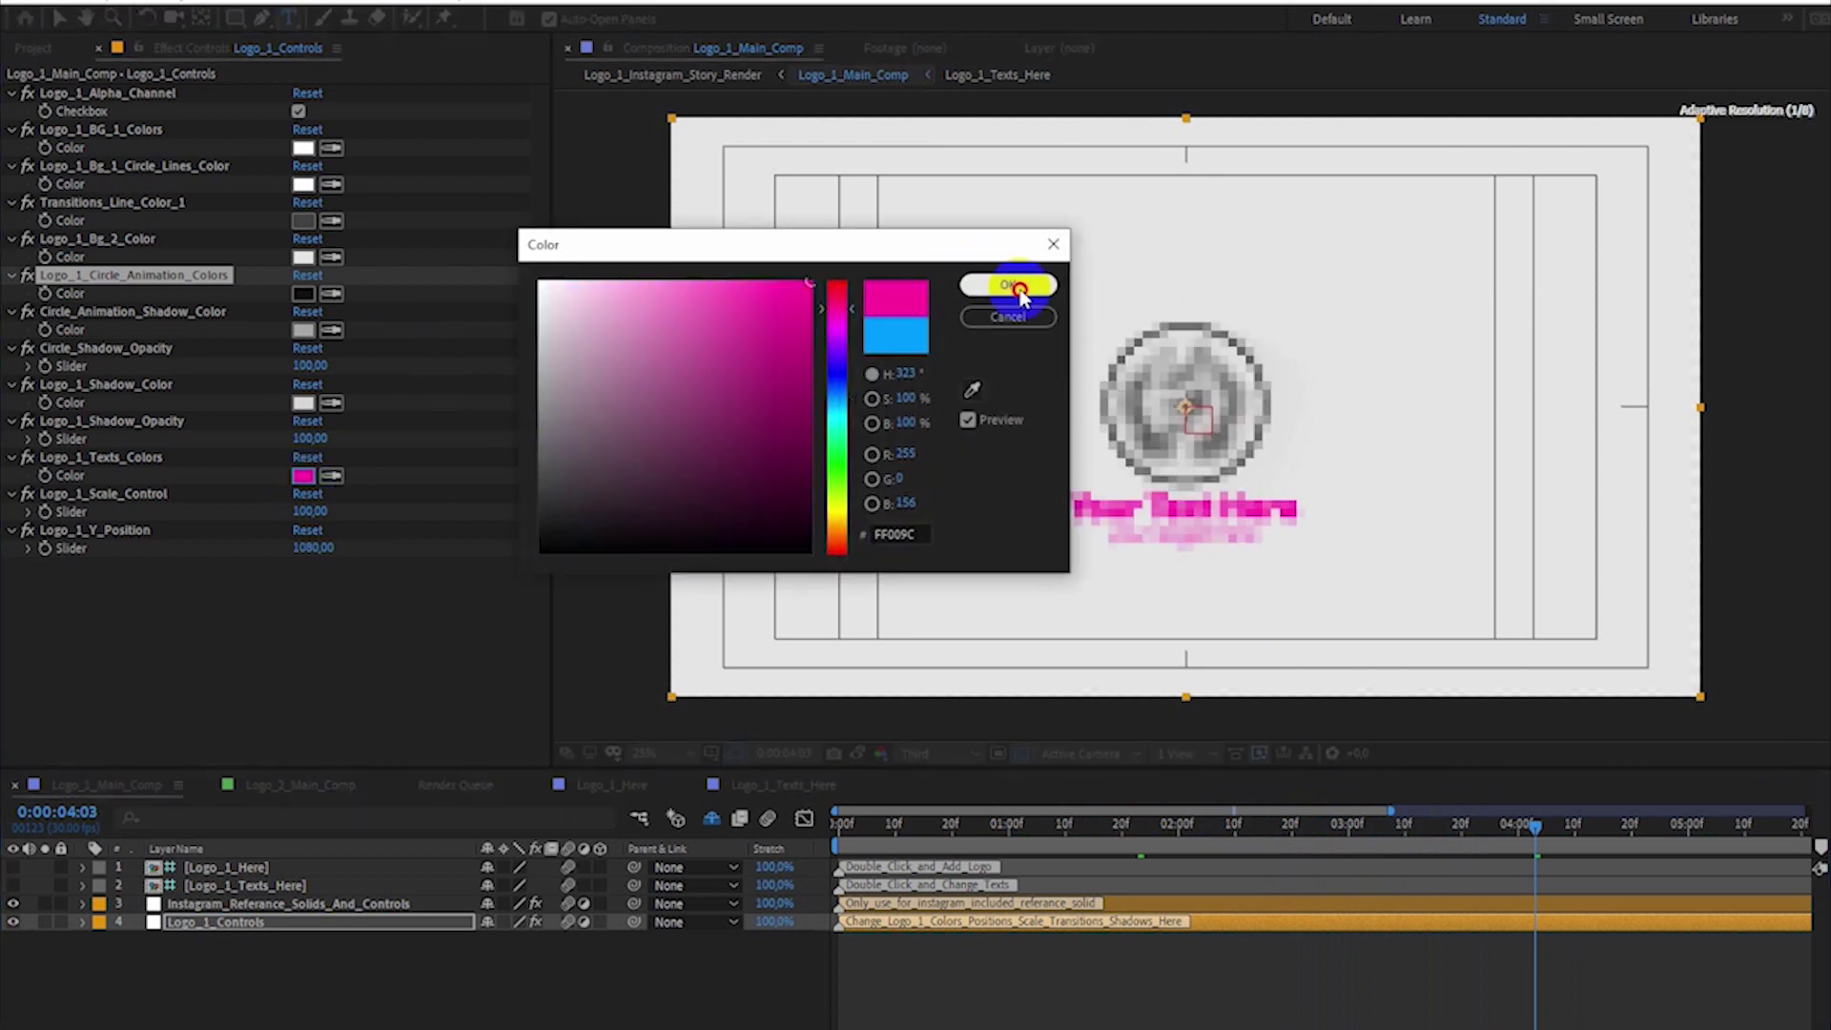
pyautogui.click(1011, 288)
pyautogui.moveTo(309, 511)
pyautogui.mouseDown()
pyautogui.moveTo(277, 513)
pyautogui.moveTo(318, 515)
pyautogui.moveTo(292, 553)
pyautogui.mouseUp()
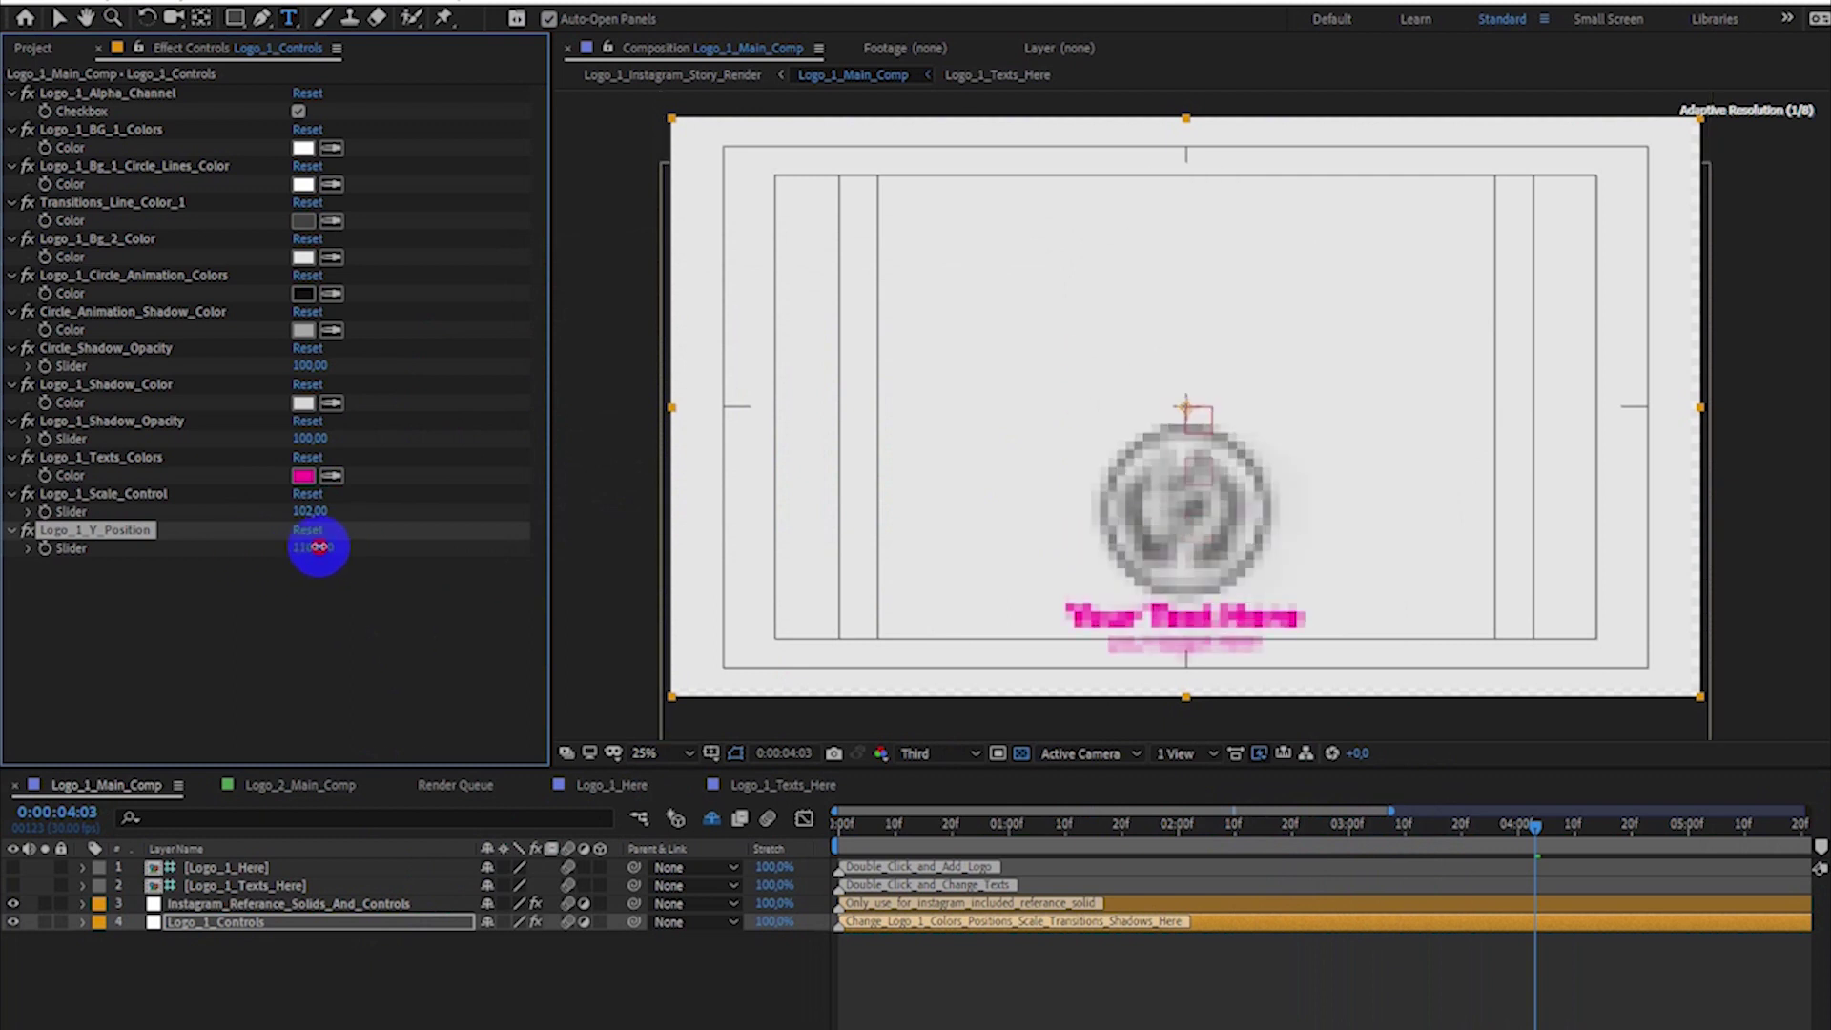
# - Using the Story_Referance_Solid guide, set the logo Scale Control to 69 and Y Position to 910
pyautogui.click(286, 903)
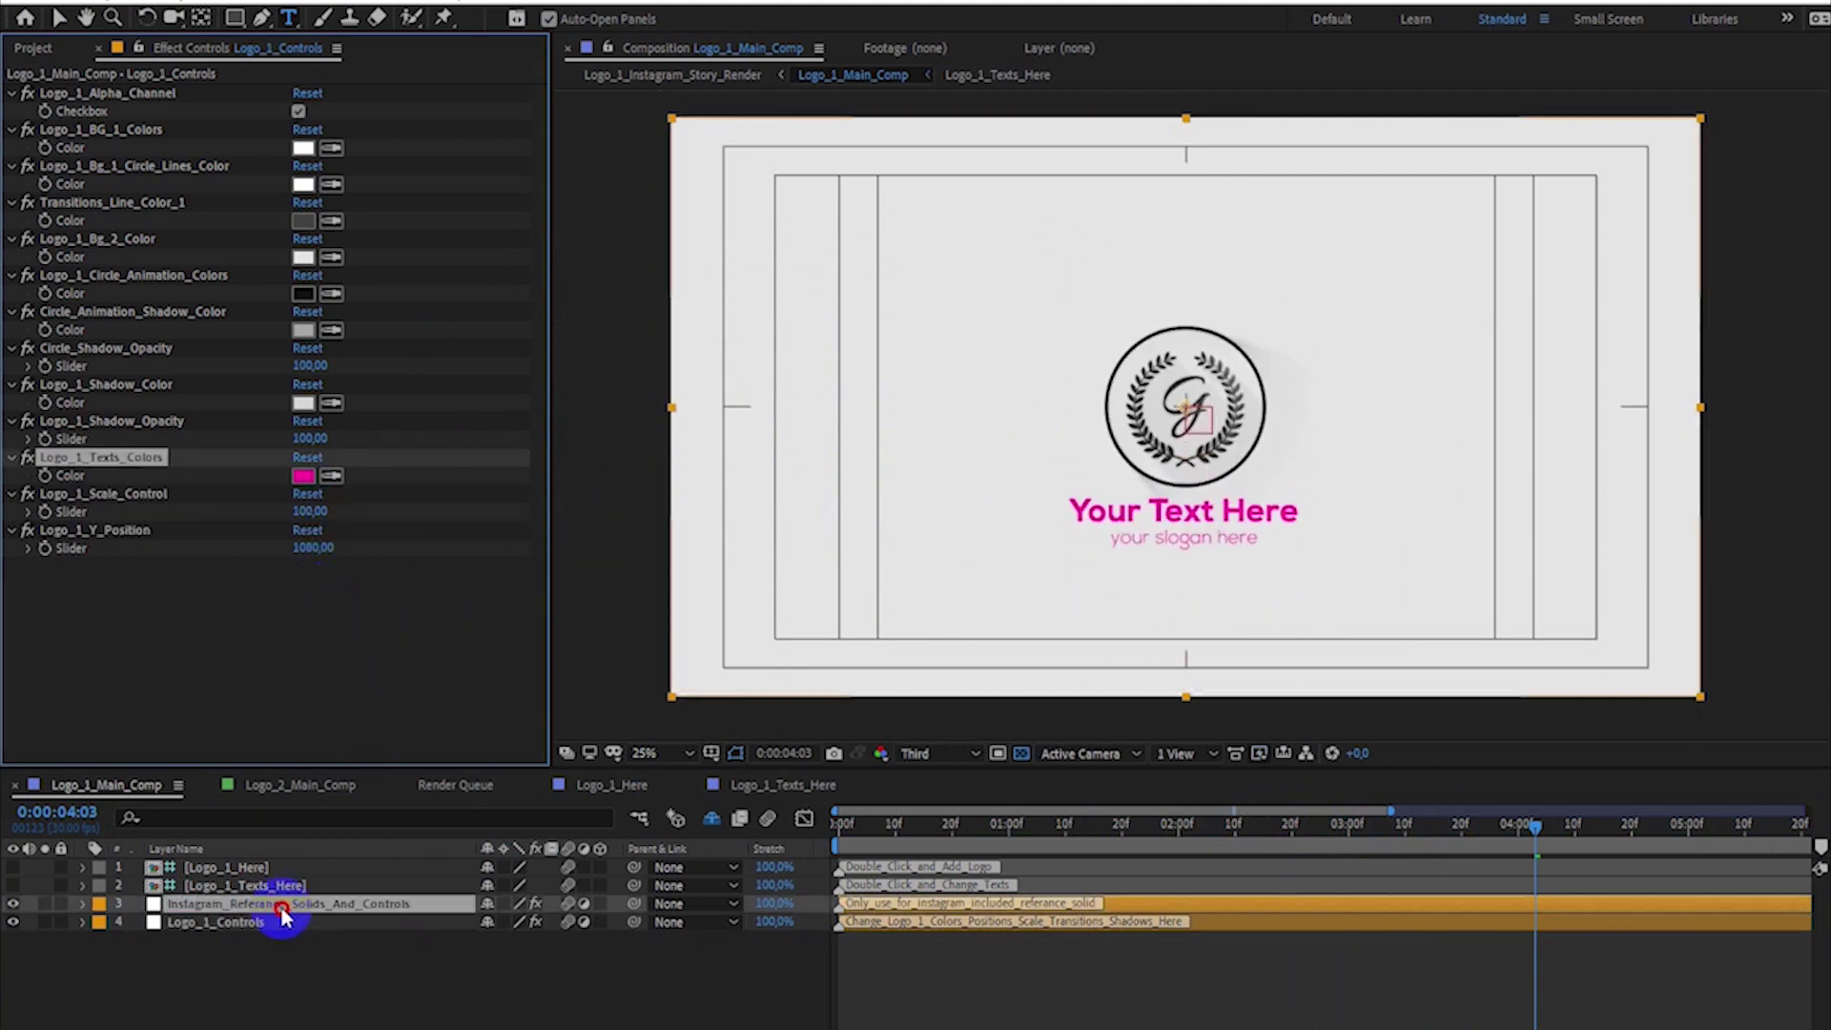
pyautogui.click(298, 184)
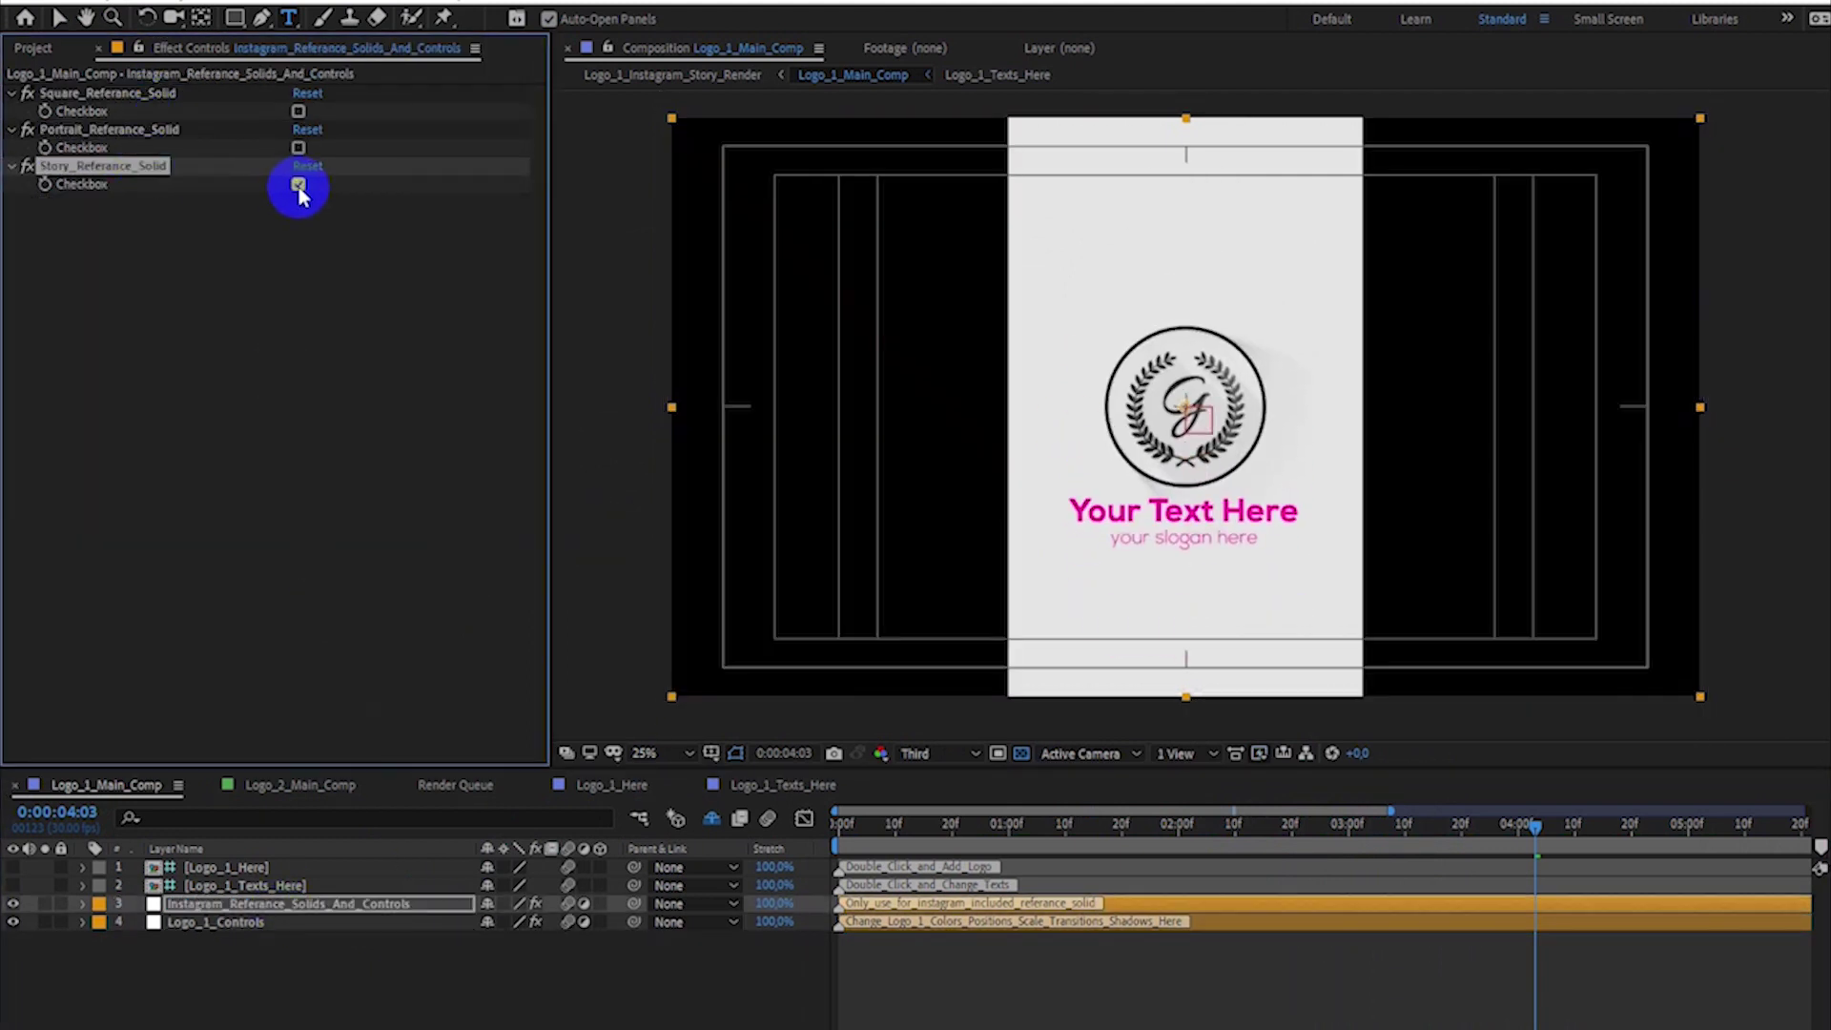
pyautogui.click(211, 922)
pyautogui.moveTo(282, 512); pyautogui.dragTo(306, 552)
pyautogui.click(210, 903)
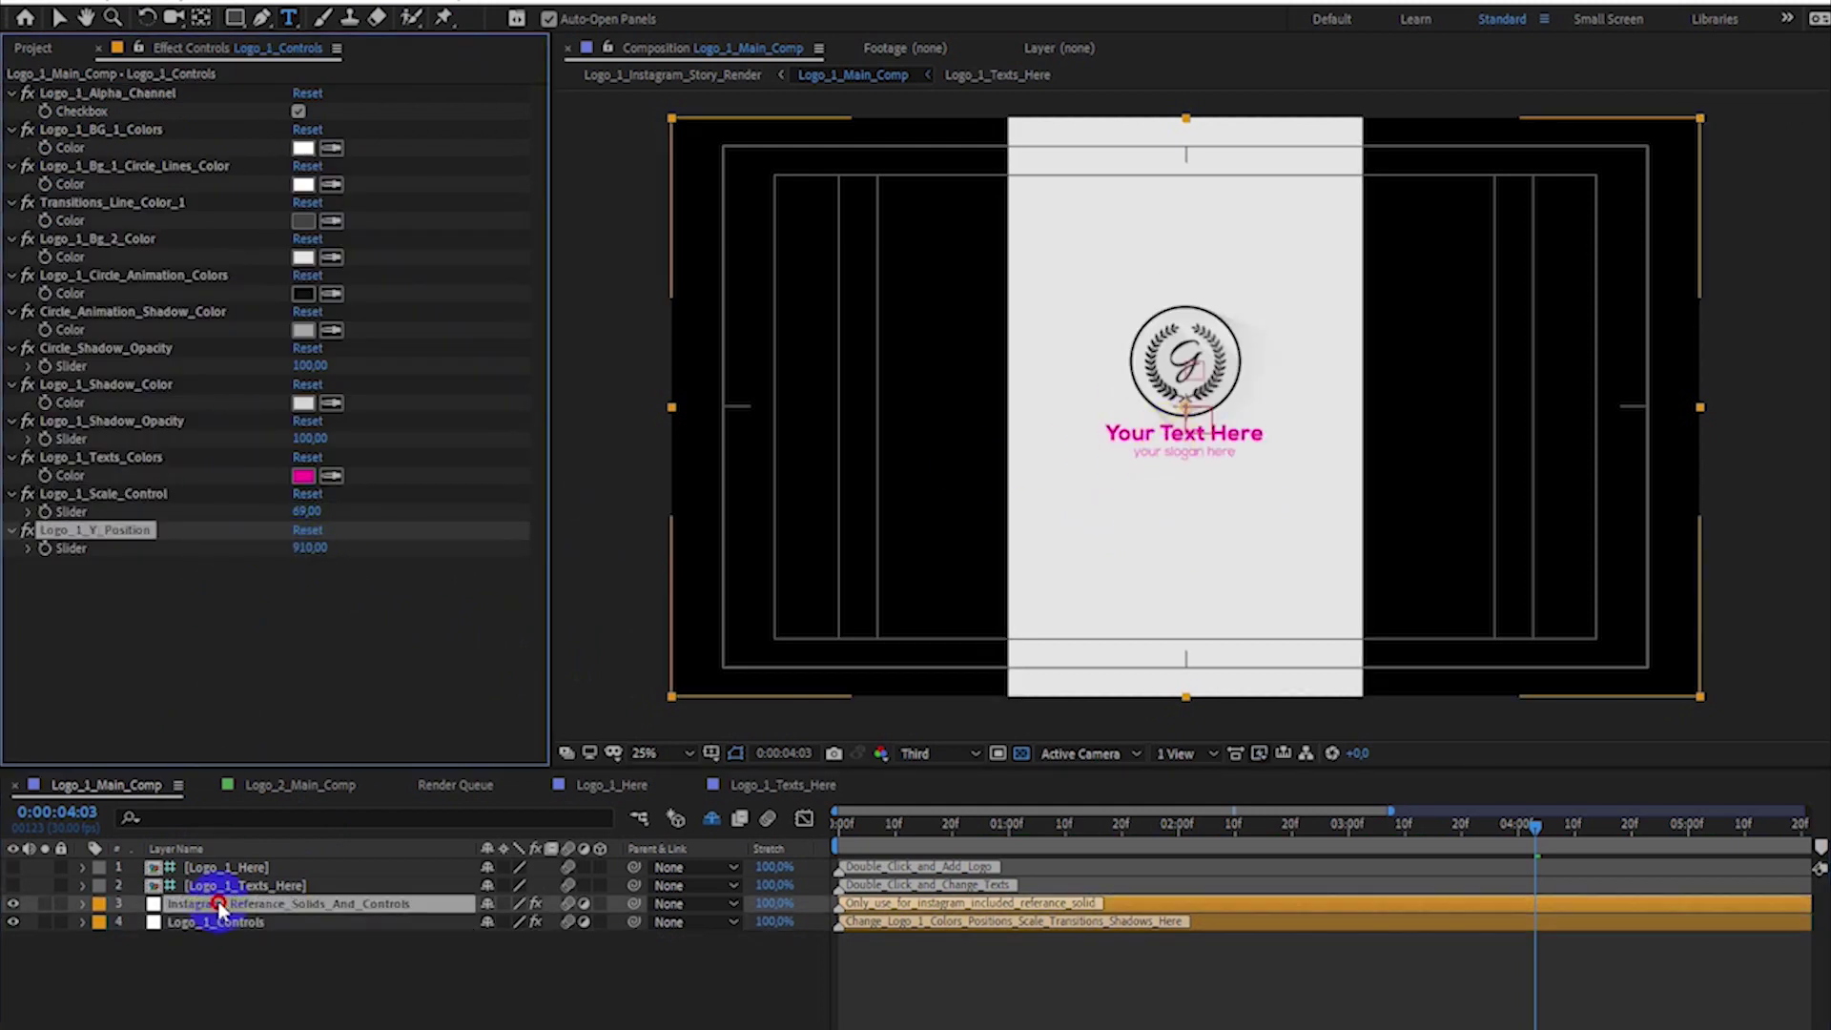
pyautogui.click(299, 174)
# - Open Logo_1_Instagram_Story_Render from Logo_1_Render_Comps and preview it around 5 seconds
pyautogui.click(34, 48)
pyautogui.click(102, 326)
pyautogui.click(50, 324)
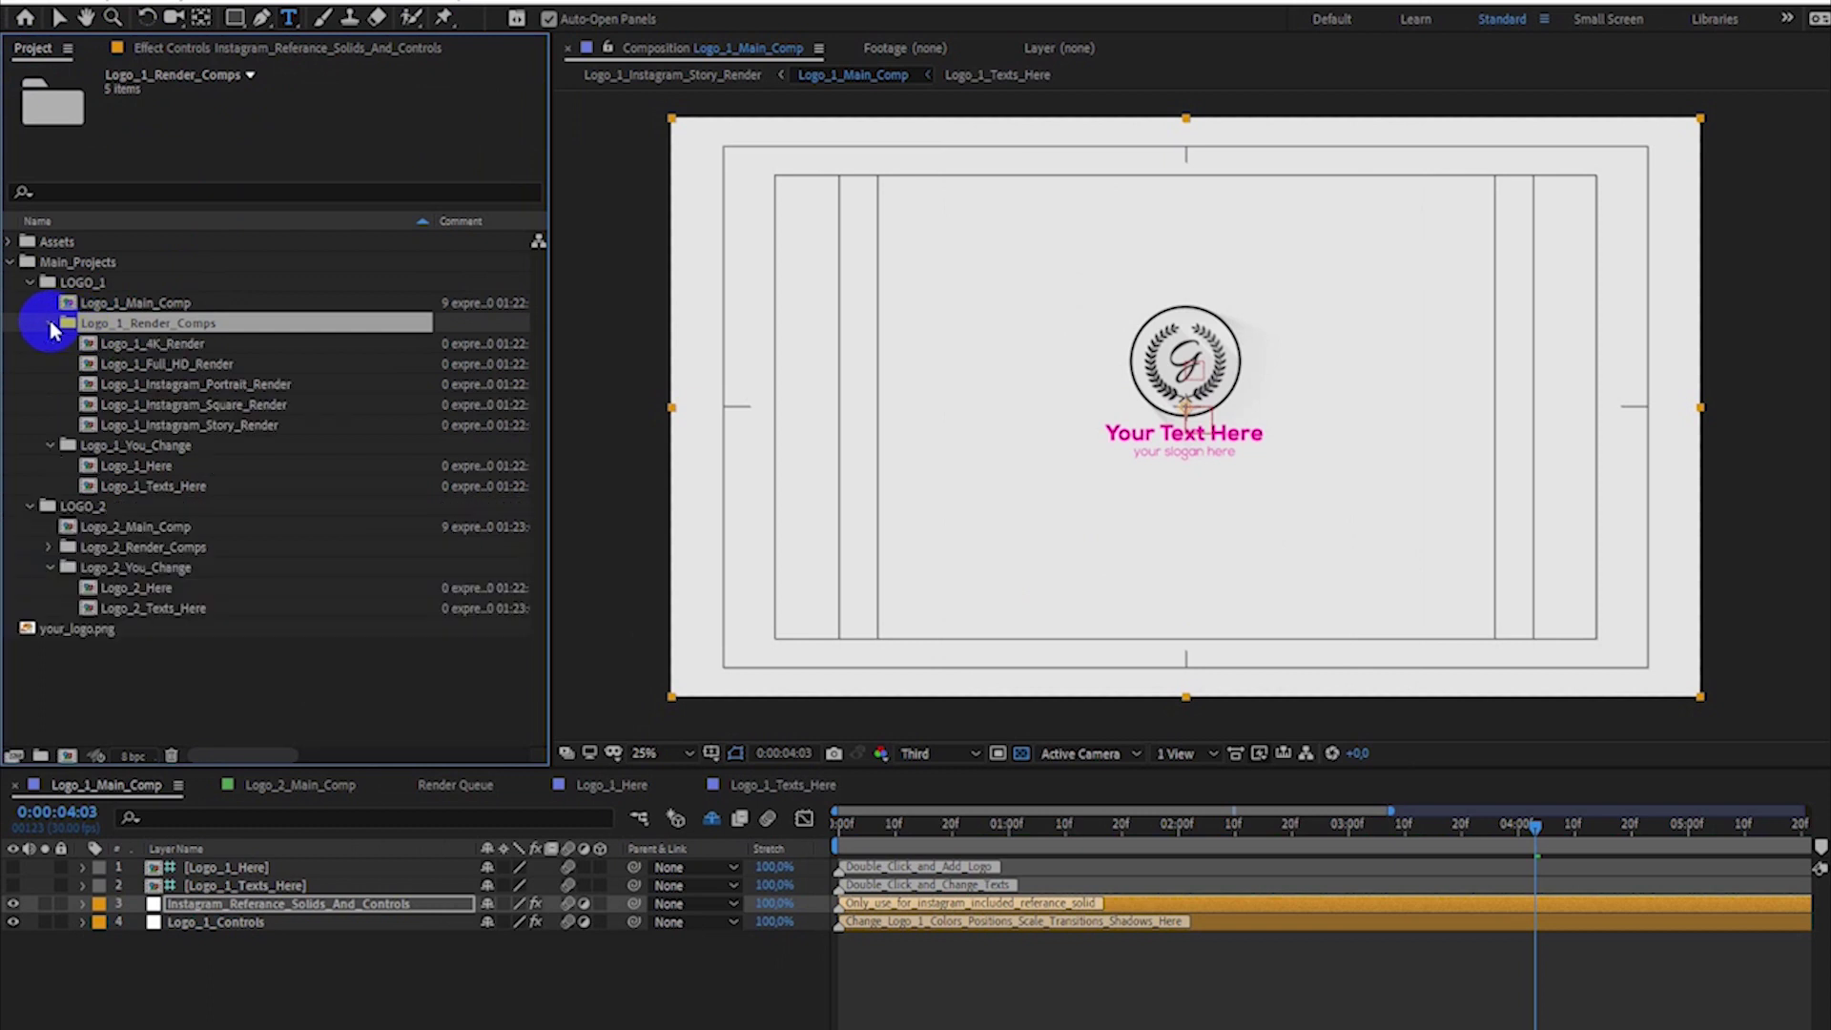
pyautogui.doubleClick(198, 426)
pyautogui.click(939, 846)
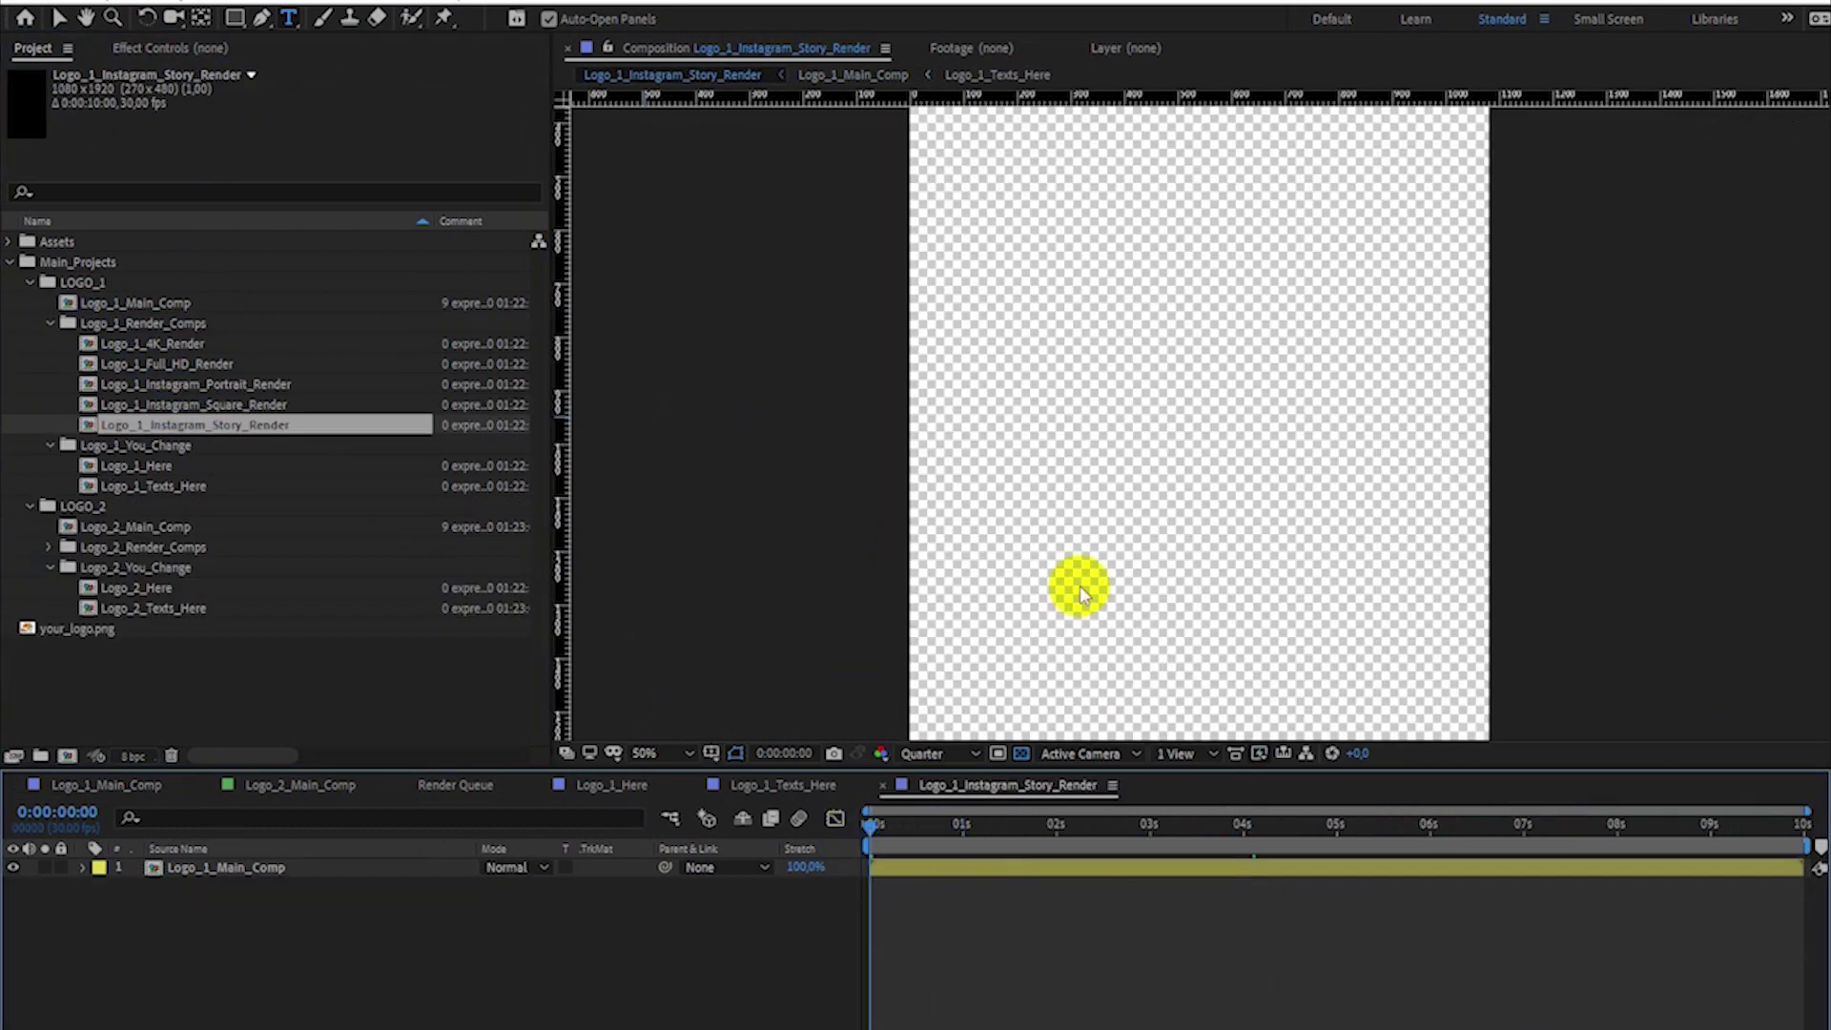
pyautogui.scroll(-1, 1075, 585)
pyautogui.moveTo(931, 826); pyautogui.dragTo(1421, 844)
pyautogui.click(58, 18)
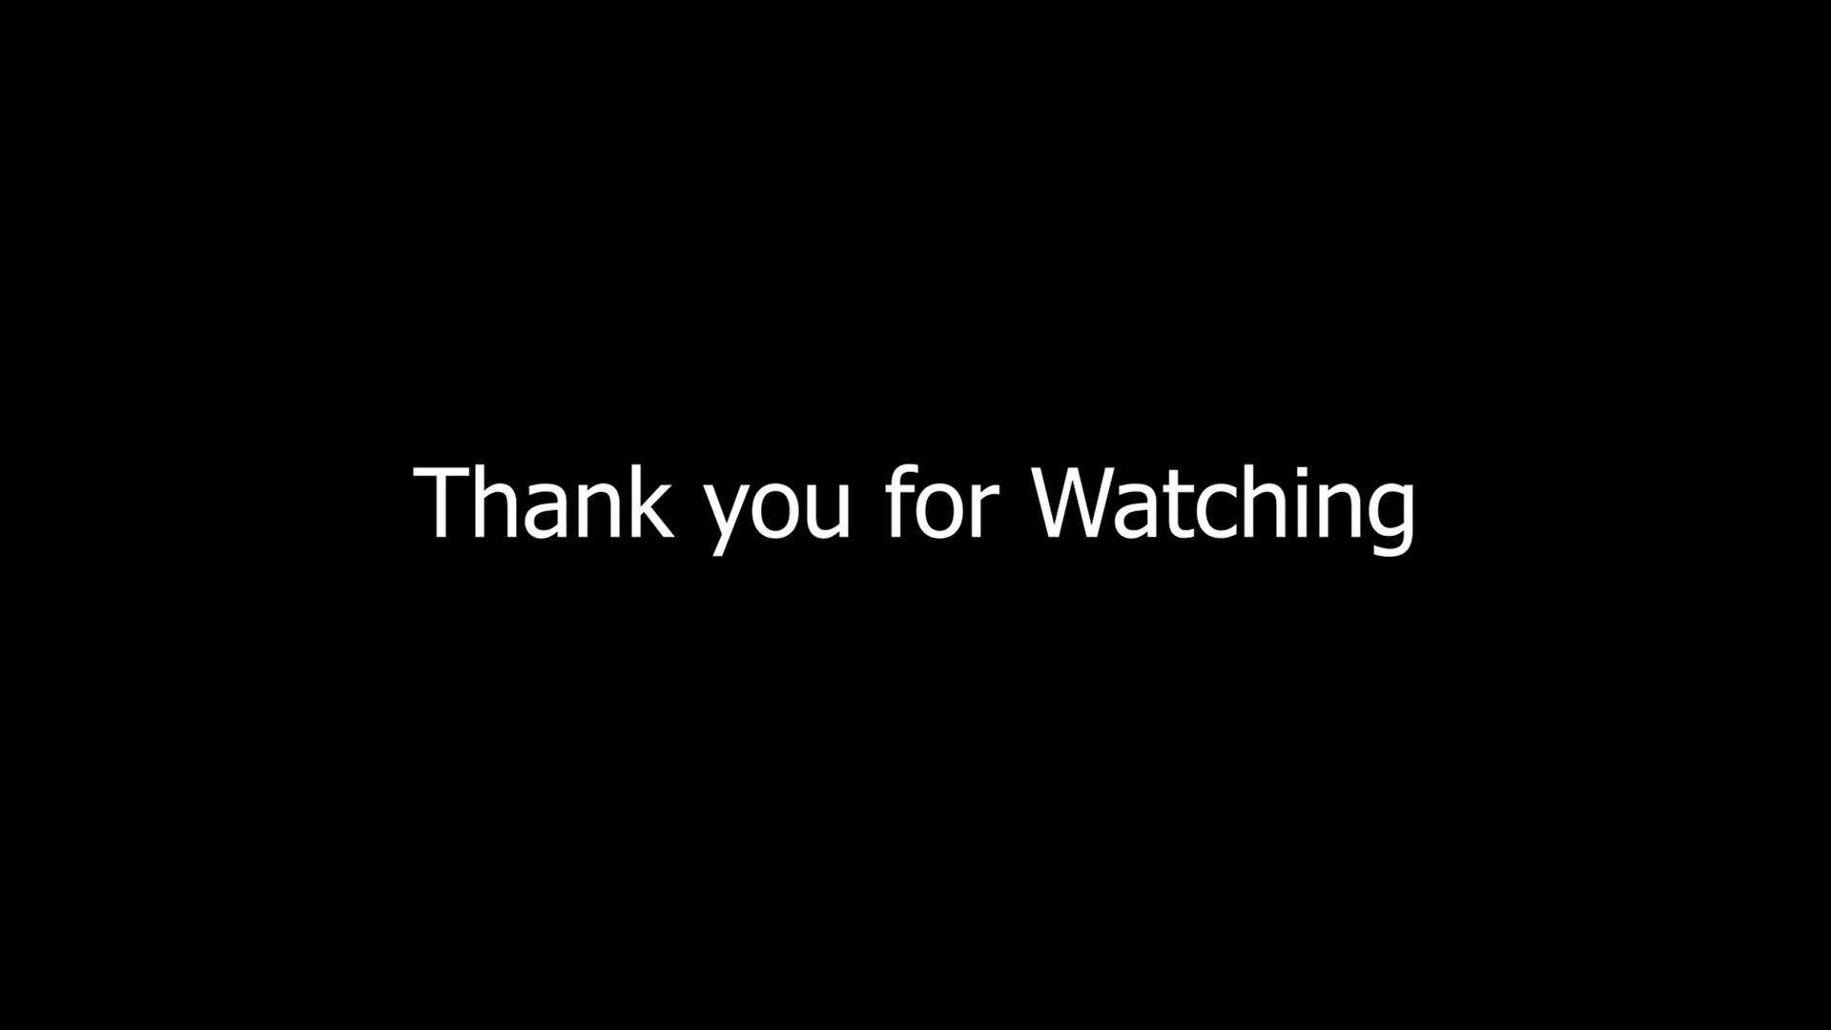